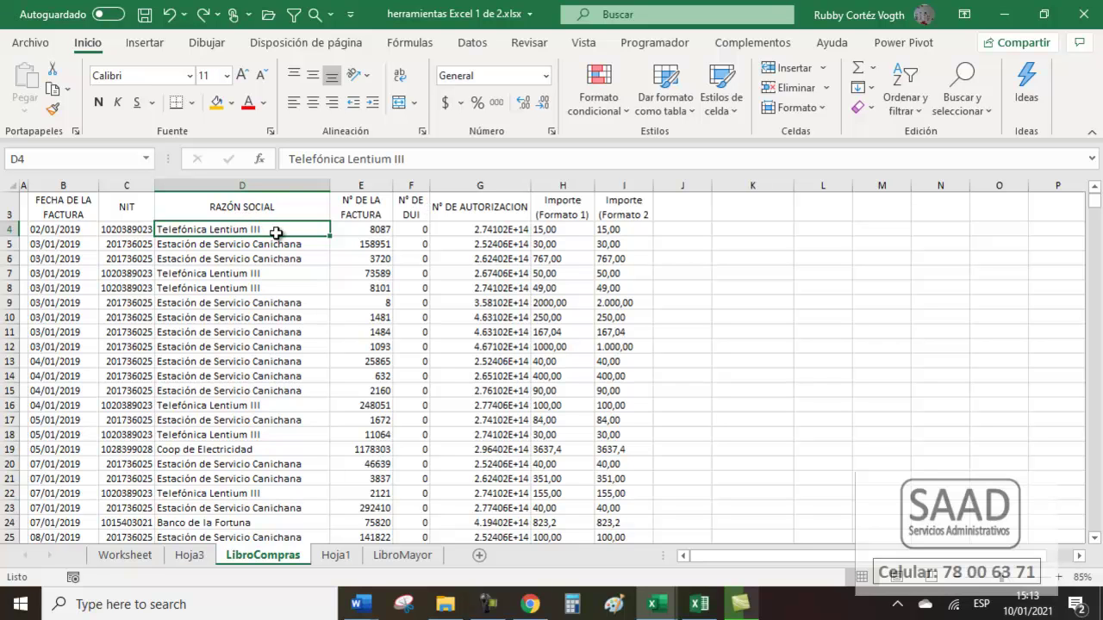
{"action": "key", "text": "ctrl+shift+Down"}
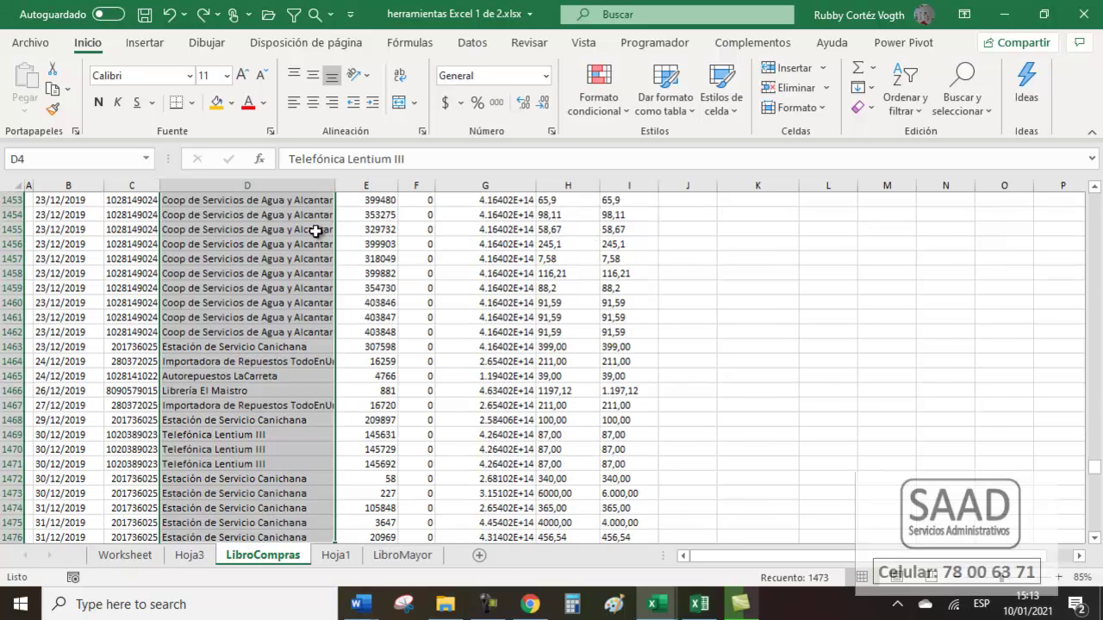
{"action": "key", "text": "Up"}
{"action": "key", "text": "Down"}
{"action": "key", "text": "Down"}
{"action": "key", "text": "Up"}
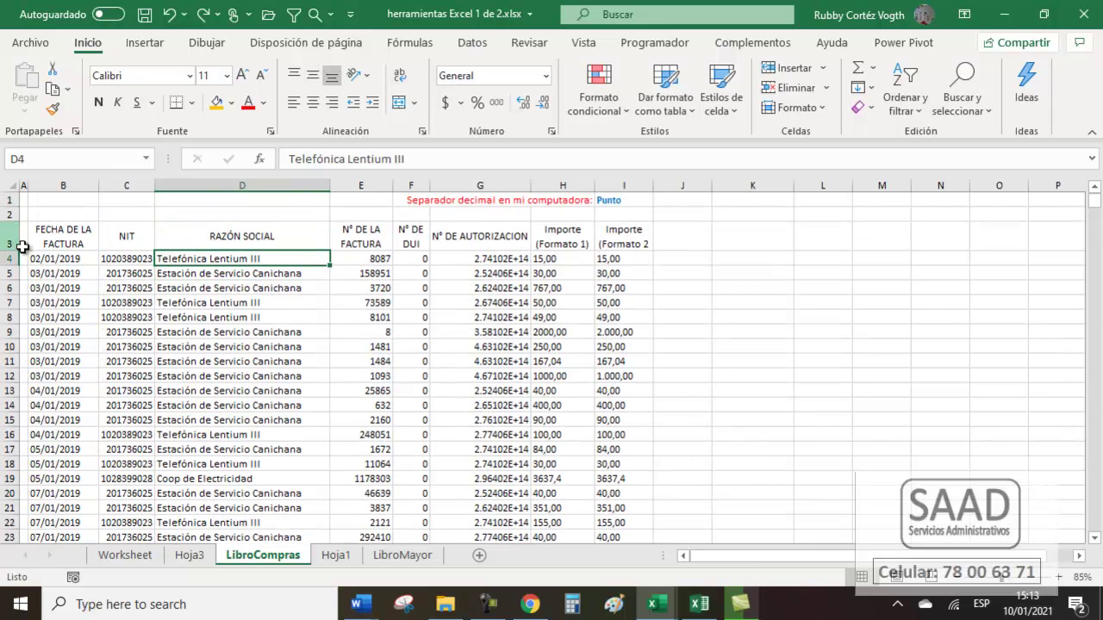
Copy cell D4 and select the RAZÓN SOCIAL entries from D4 down to the last filled row.
{"action": "key", "text": "ctrl+c"}
{"action": "key", "text": "ctrl+shift+Down"}
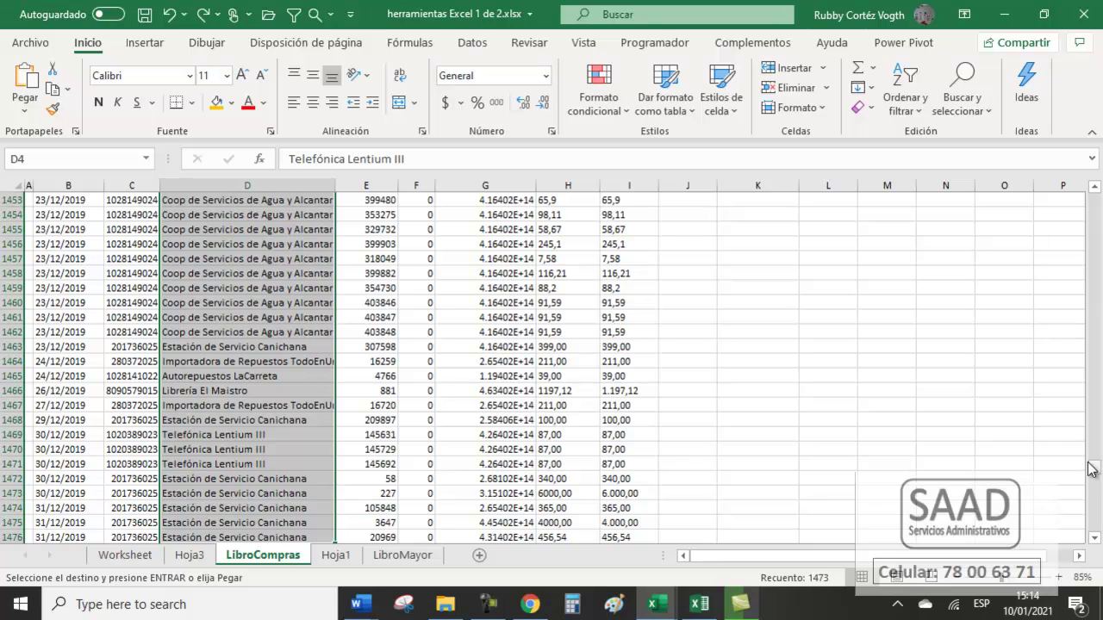
{"action": "left_click_drag", "start_coordinate": [1096, 468], "coordinate": [1095, 201]}
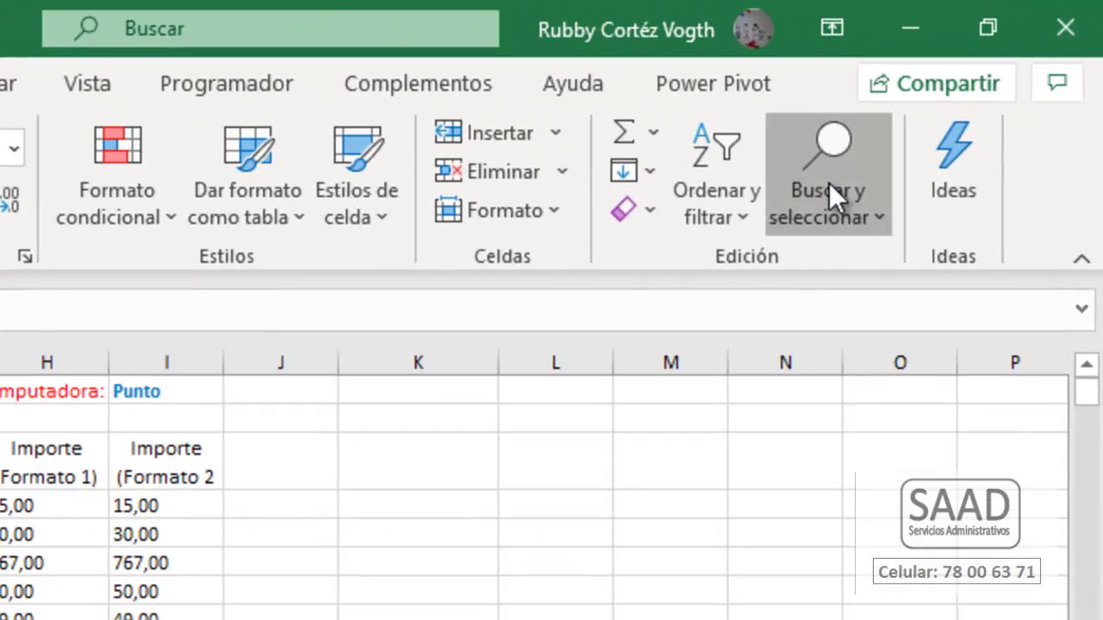
{"action": "left_click", "coordinate": [952, 112]}
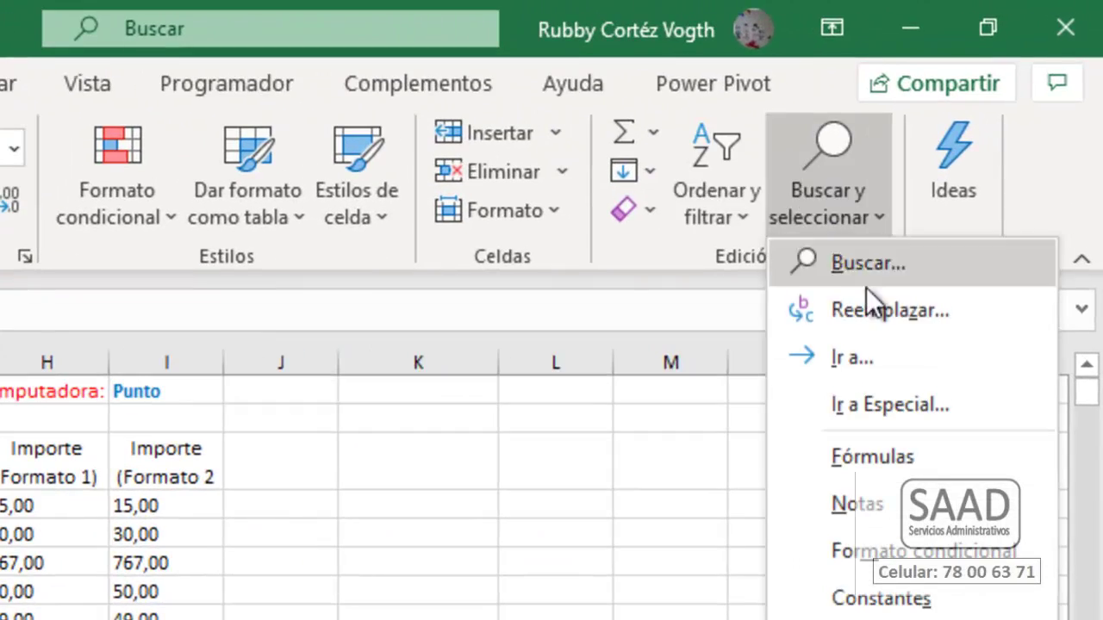
{"action": "left_click", "coordinate": [876, 312]}
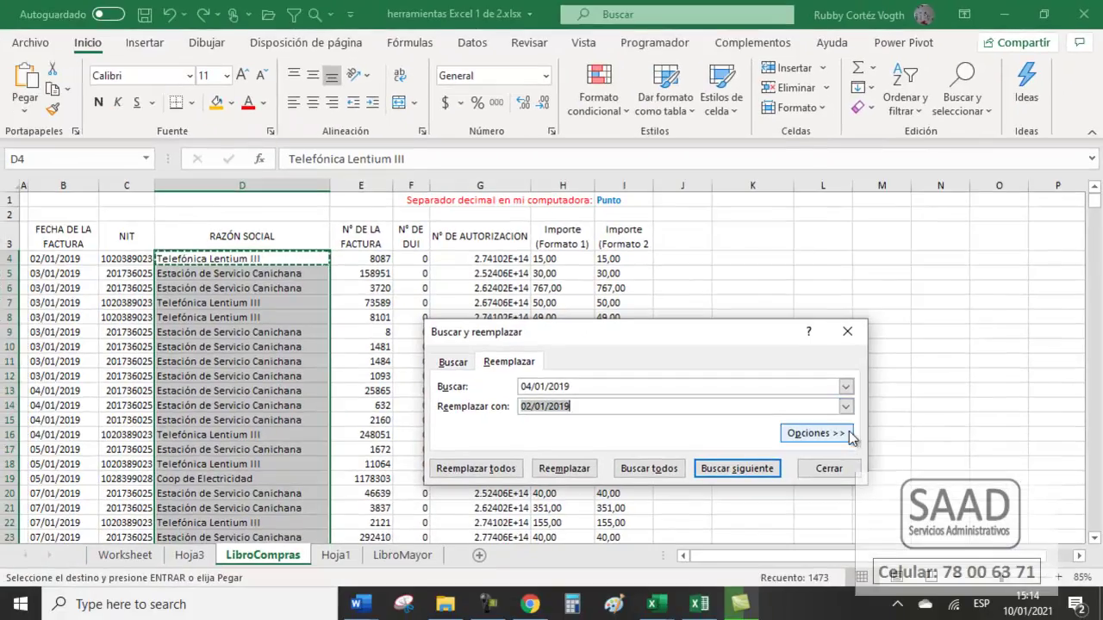
{"action": "left_click", "coordinate": [829, 468]}
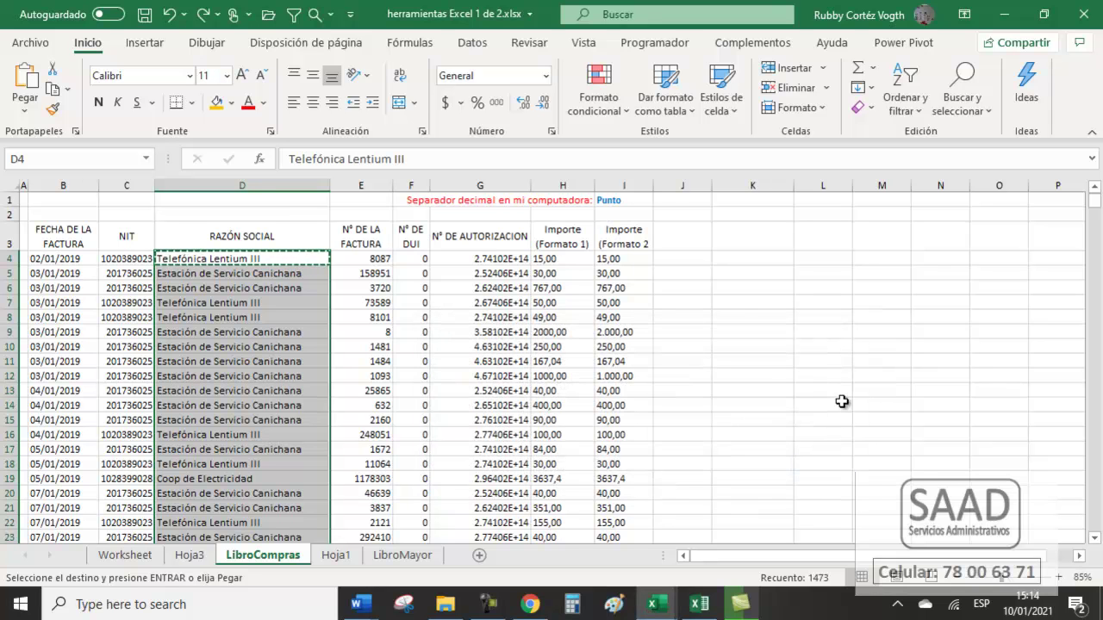
Set up a find and replace that searches for "Telefónica Lentium III" and substitutes "Telefónica Lentium I".
{"action": "key", "text": "ctrl+l"}
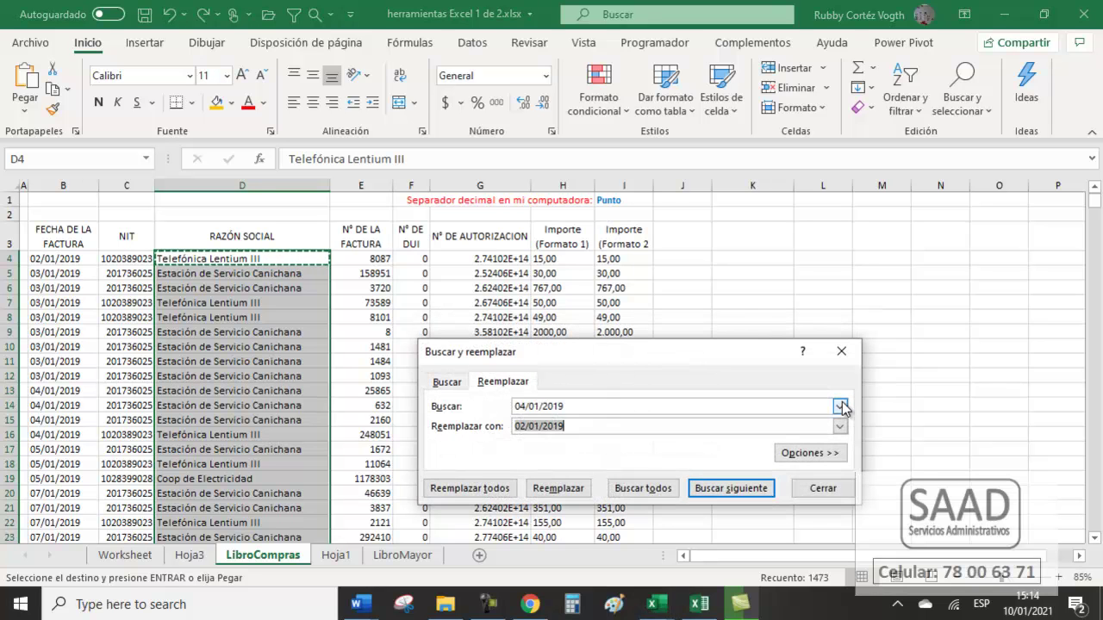
{"action": "left_click_drag", "start_coordinate": [580, 350], "coordinate": [497, 255]}
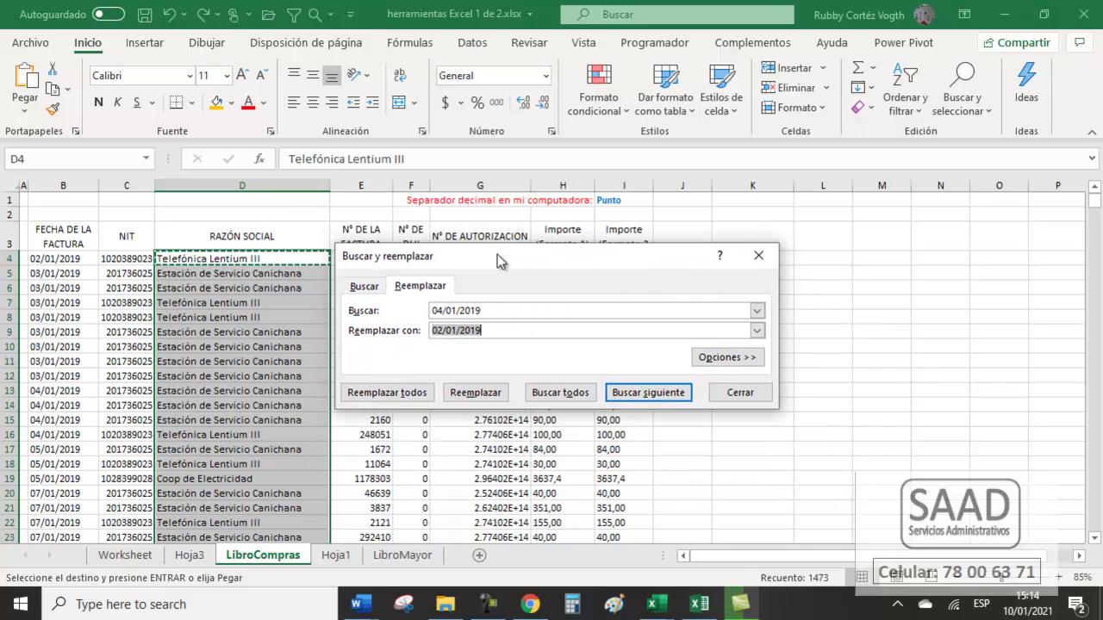
{"action": "left_click", "coordinate": [513, 312]}
{"action": "left_click_drag", "start_coordinate": [514, 312], "coordinate": [371, 314]}
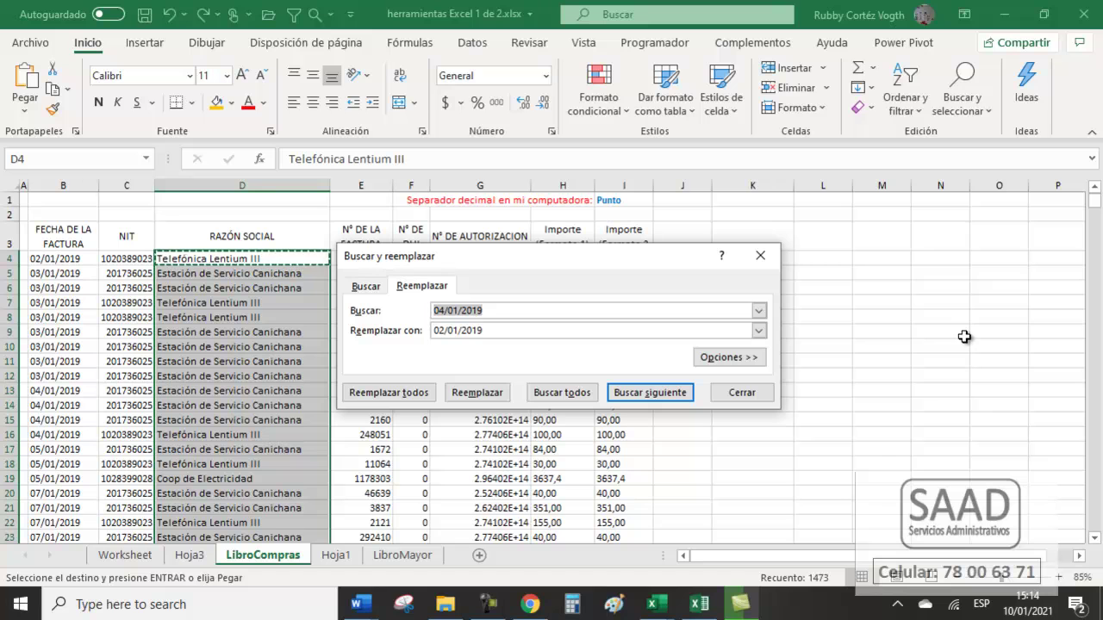
{"action": "key", "text": "ctrl+v"}
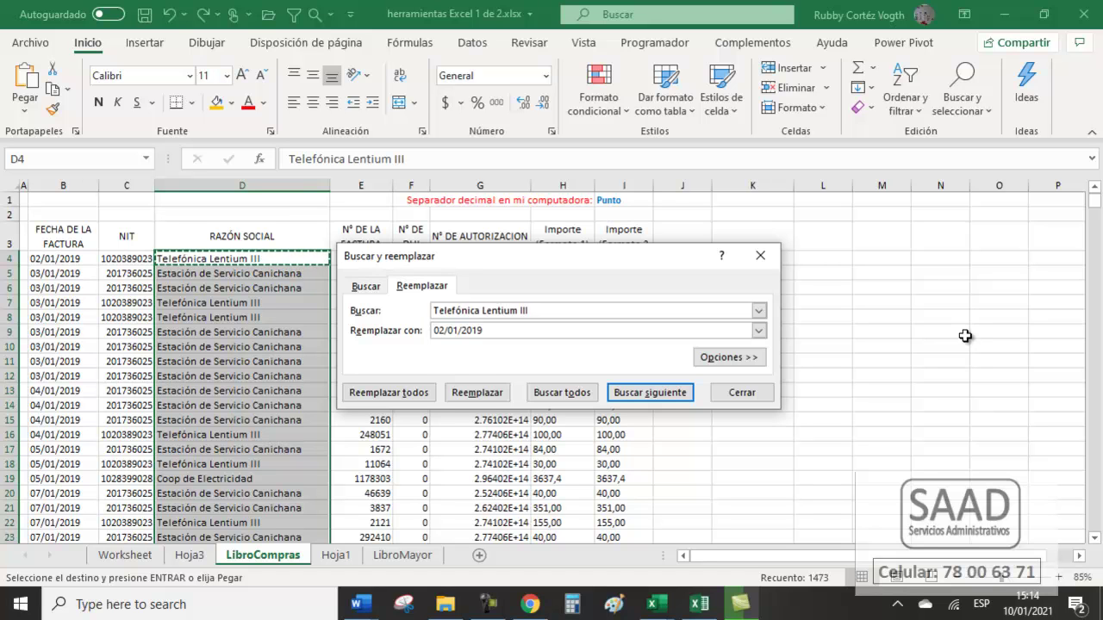
{"action": "double_click", "coordinate": [561, 329]}
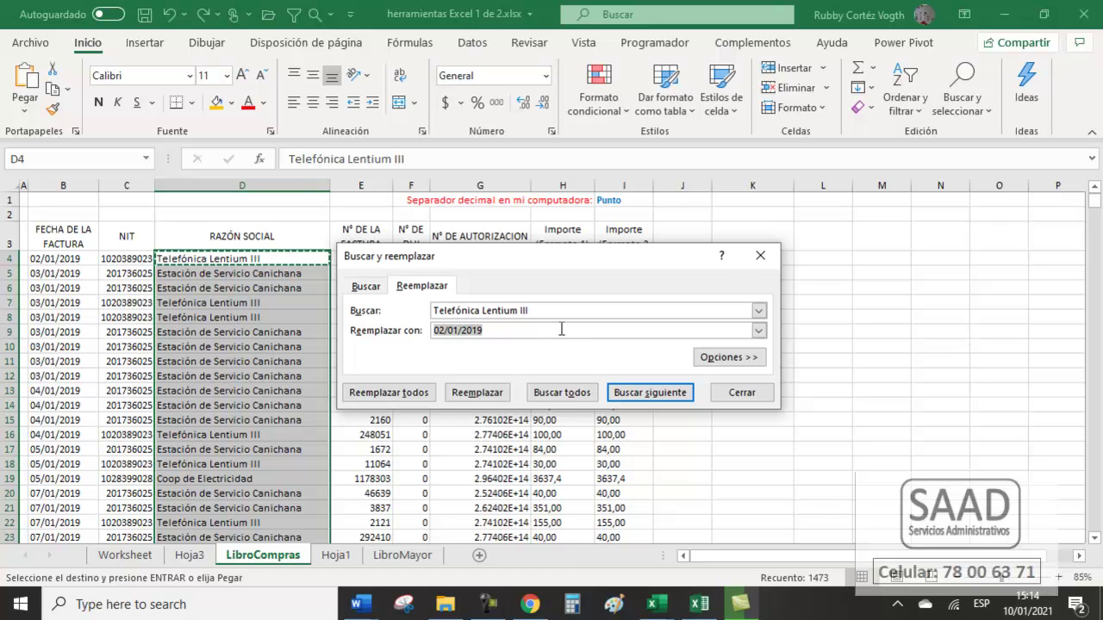
{"action": "key", "text": "ctrl+v"}
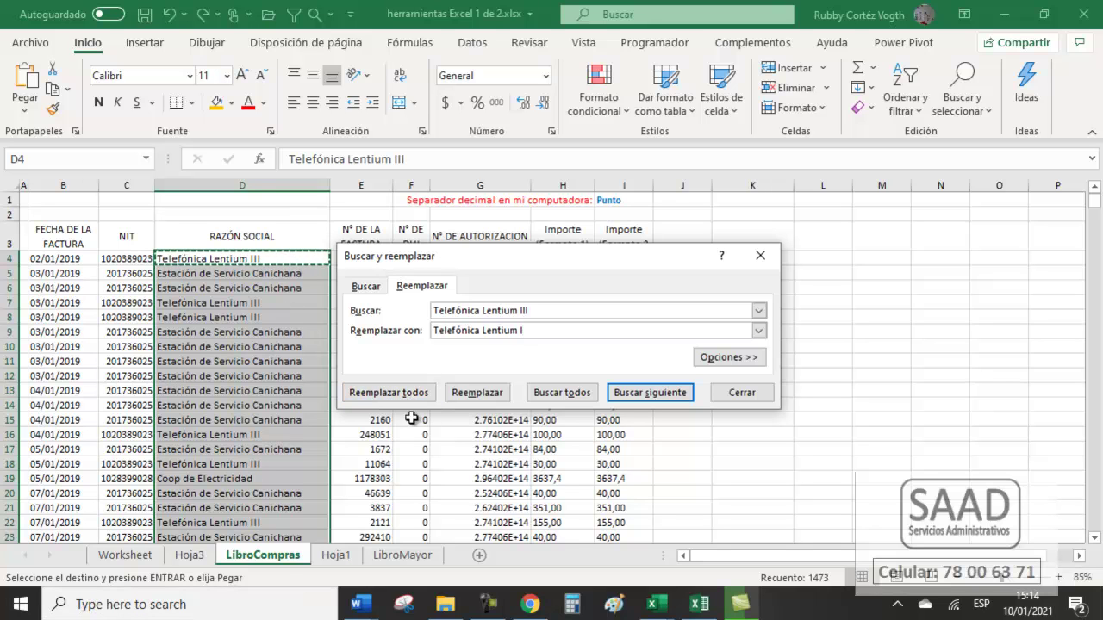
Replace all matches in the selected RAZÓN SOCIAL cells, close the replace dialog and select only D4.
{"action": "left_click", "coordinate": [401, 394]}
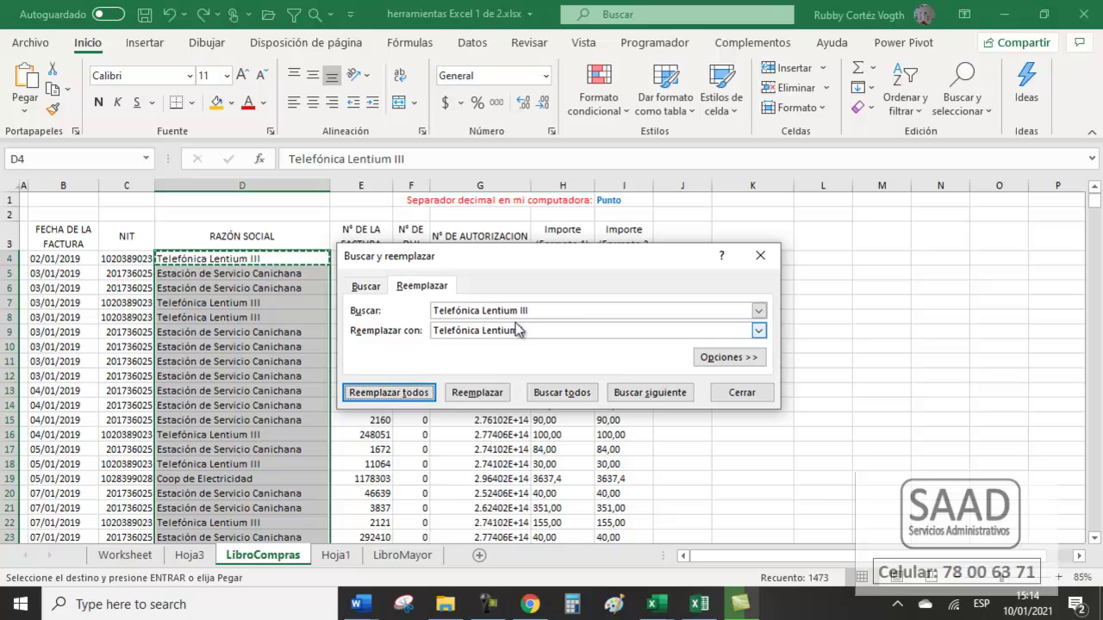
{"action": "left_click_drag", "start_coordinate": [557, 312], "coordinate": [424, 314]}
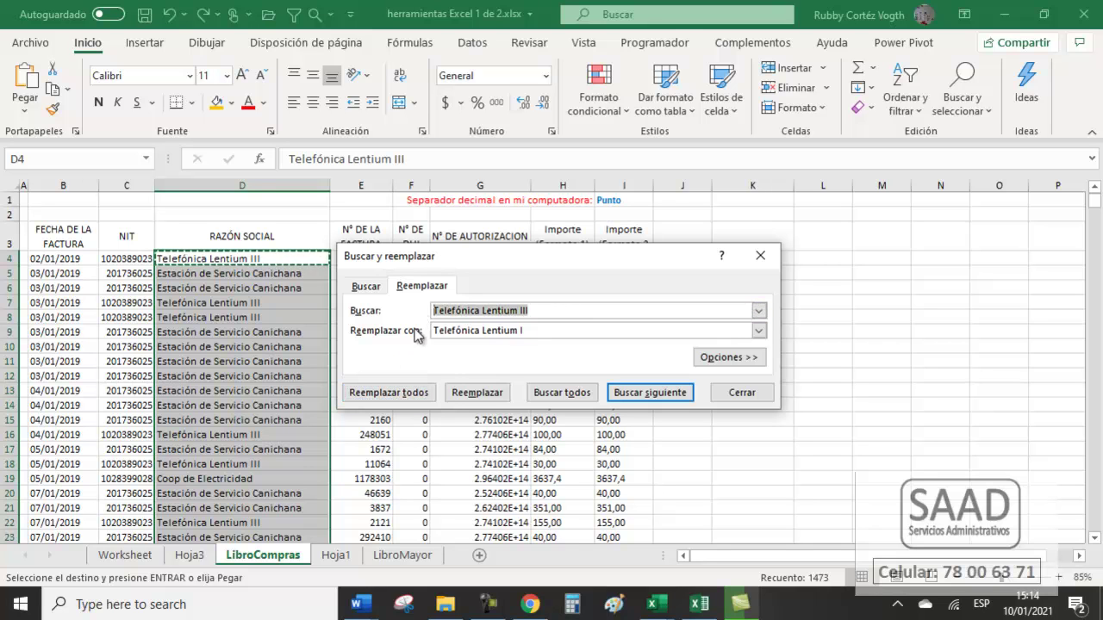
{"action": "left_click", "coordinate": [543, 330]}
{"action": "left_click_drag", "start_coordinate": [525, 330], "coordinate": [440, 331]}
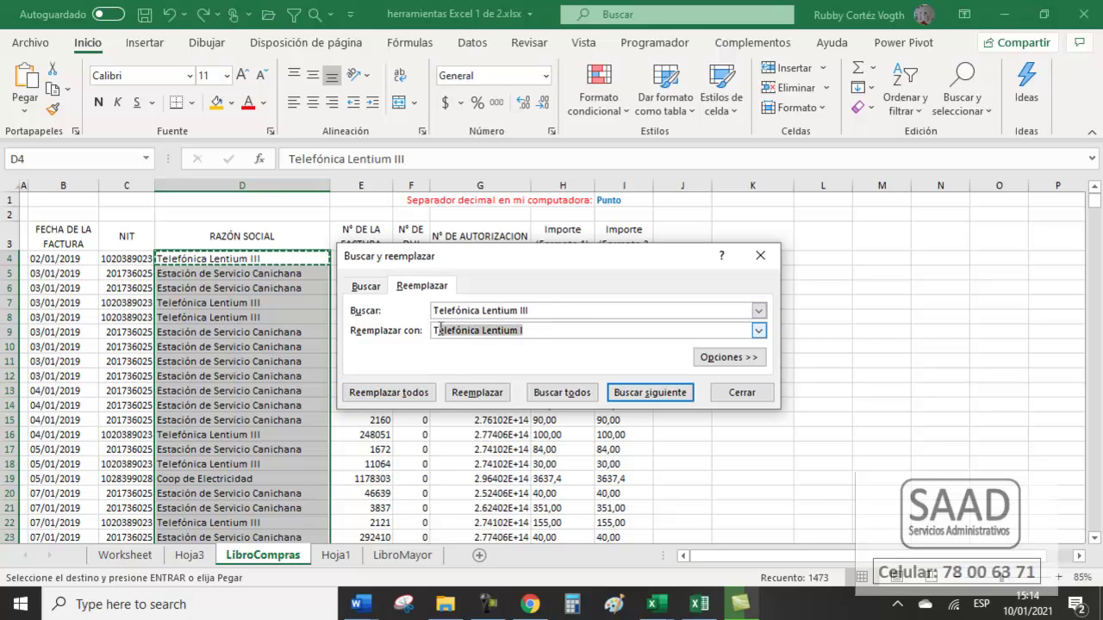
{"action": "left_click", "coordinate": [371, 393]}
{"action": "left_click", "coordinate": [425, 439]}
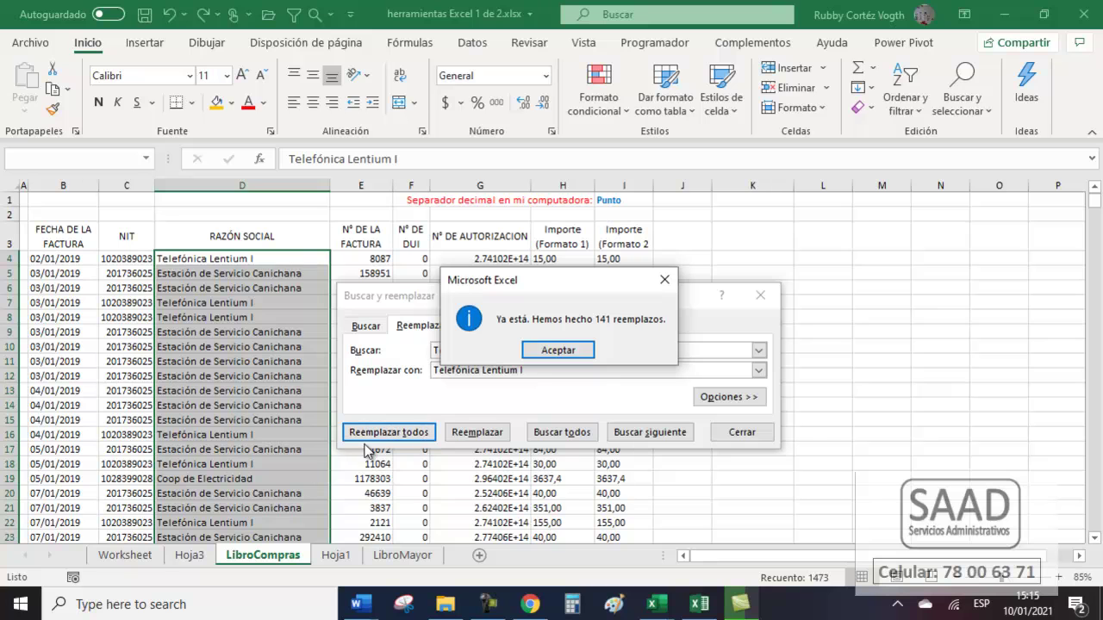
{"action": "left_click", "coordinate": [583, 351]}
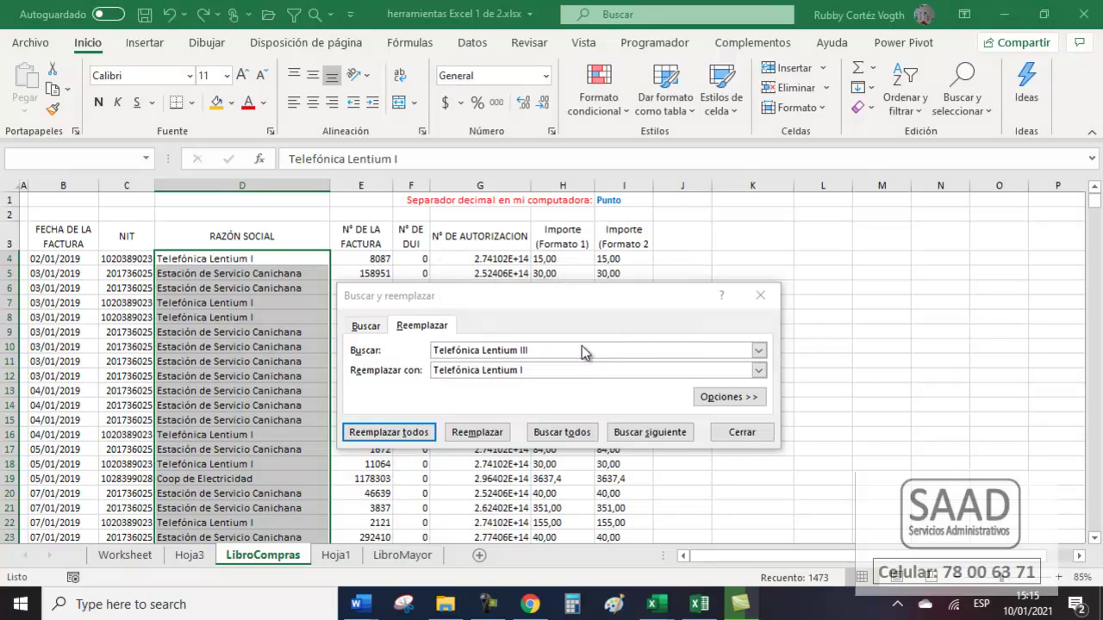
{"action": "left_click", "coordinate": [762, 435]}
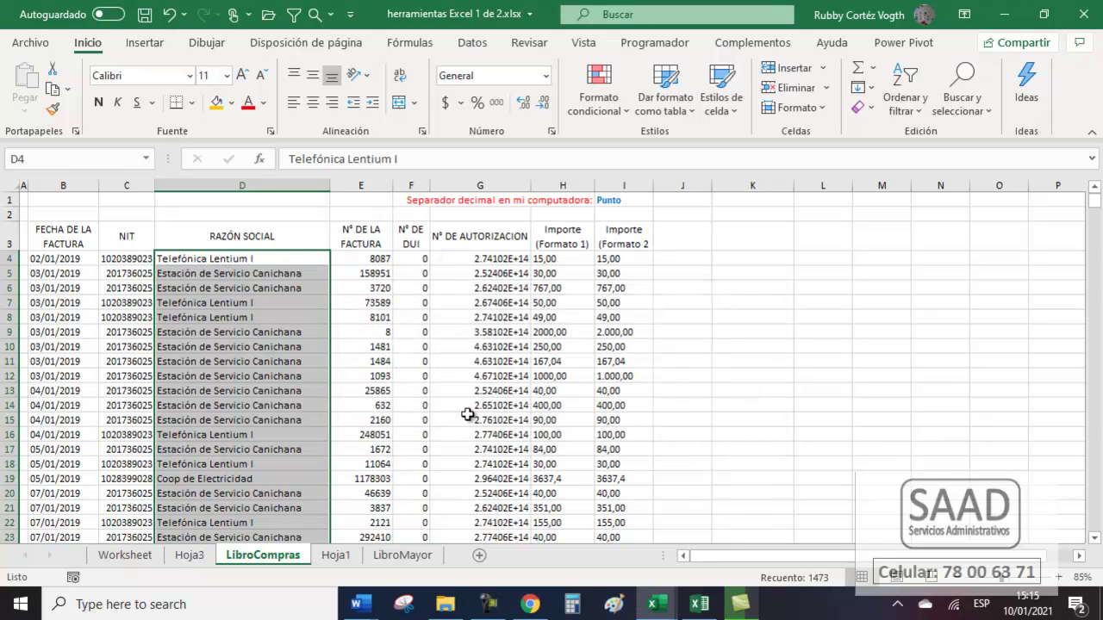
{"action": "left_click", "coordinate": [267, 260]}
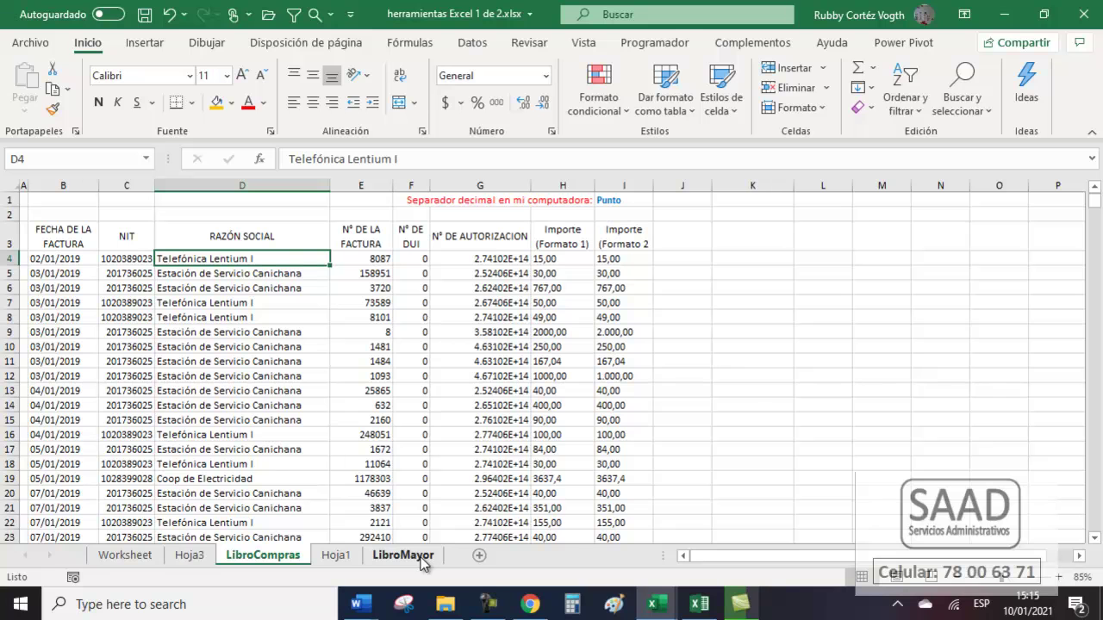
{"action": "left_click", "coordinate": [488, 608]}
{"action": "left_click", "coordinate": [487, 608]}
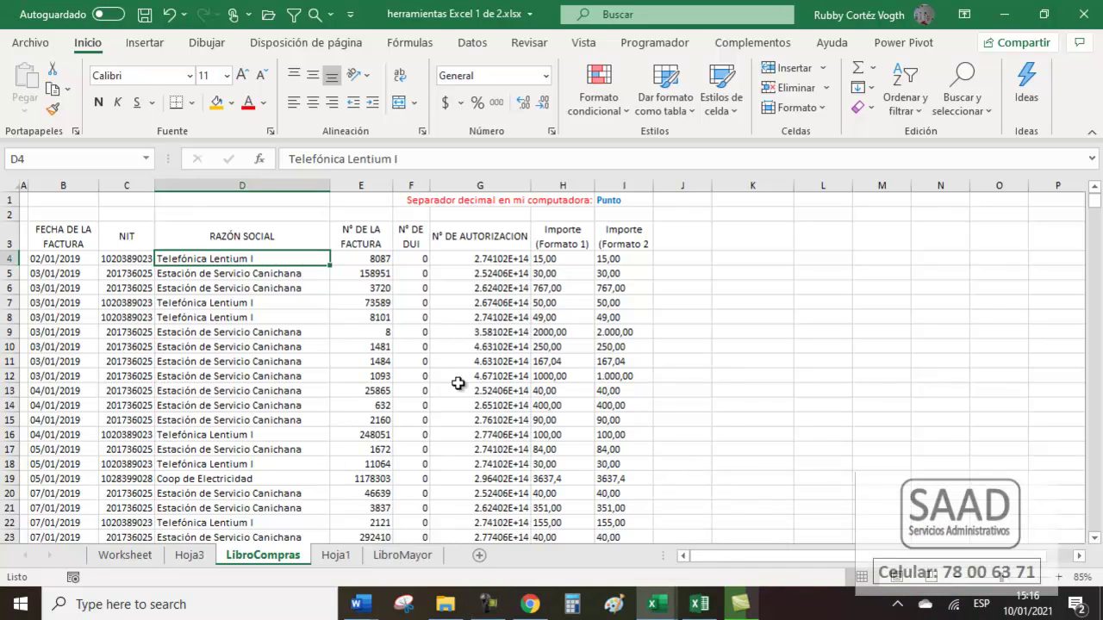
{"action": "left_click", "coordinate": [453, 382]}
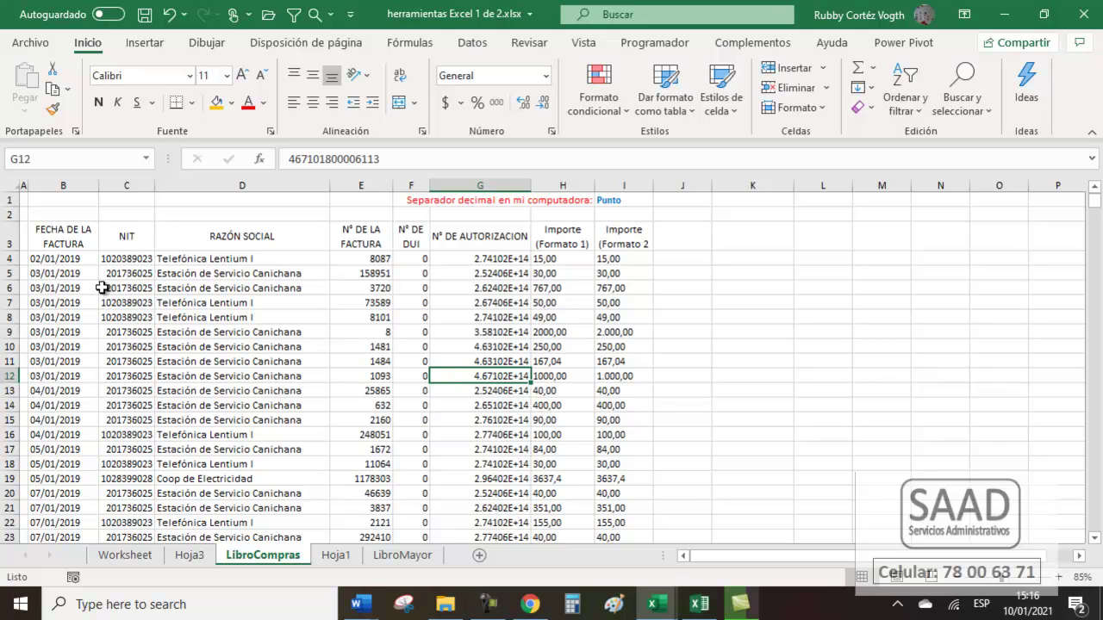
Copy the first seven invoice rows, B4:I10, of the LibroCompras sheet without the header.
{"action": "left_click_drag", "start_coordinate": [54, 239], "coordinate": [620, 349]}
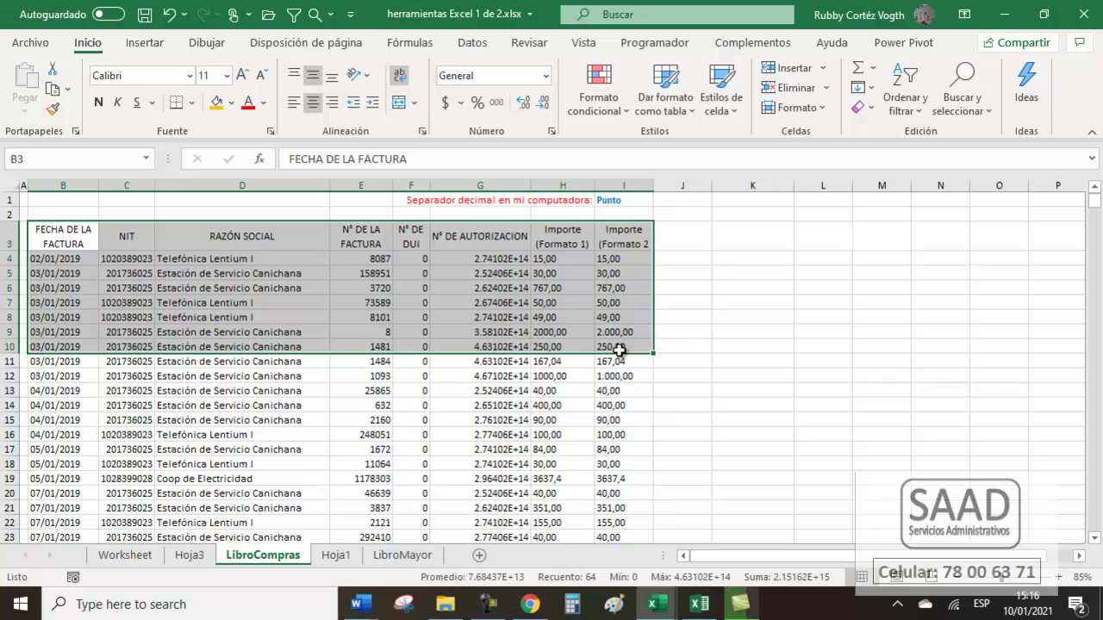
{"action": "key", "text": "Down"}
{"action": "key", "text": "shift+Down"}
{"action": "key", "text": "shift+Down"}
{"action": "key", "text": "shift+Down"}
{"action": "key", "text": "shift+Down"}
{"action": "key", "text": "shift+Down"}
{"action": "key", "text": "shift+Down"}
{"action": "key", "text": "shift+Right"}
{"action": "key", "text": "shift+Right"}
{"action": "key", "text": "shift+Right"}
{"action": "key", "text": "shift+Right"}
{"action": "key", "text": "shift+Right"}
{"action": "key", "text": "shift+Right"}
{"action": "key", "text": "shift+Right"}
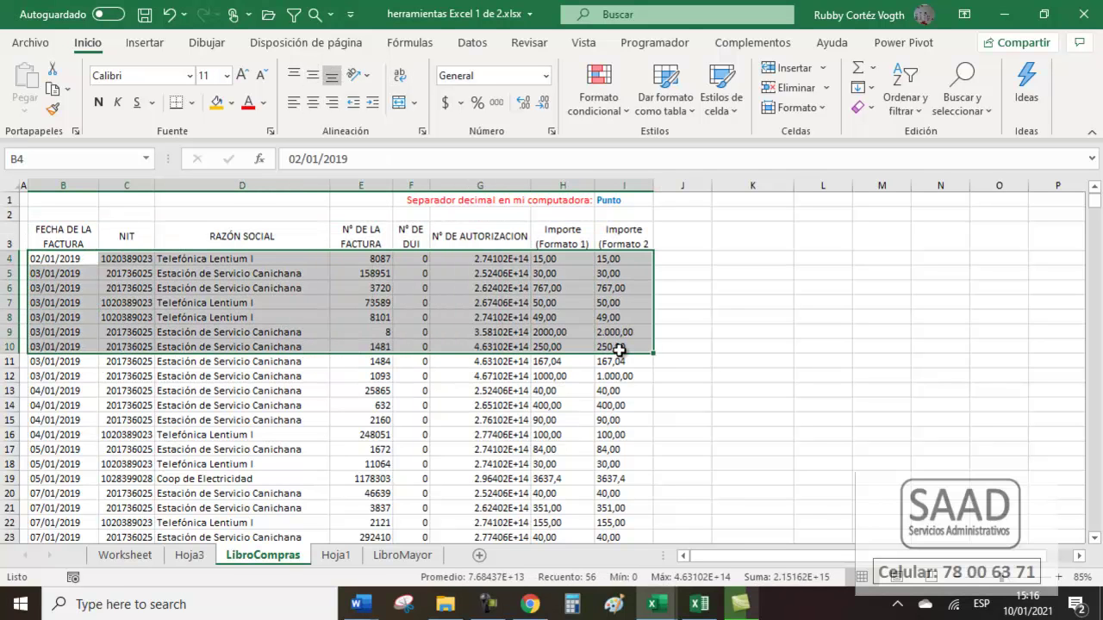
{"action": "key", "text": "ctrl+c"}
Create a new blank workbook and paste the copied invoice rows starting at A1.
{"action": "key", "text": "ctrl+n"}
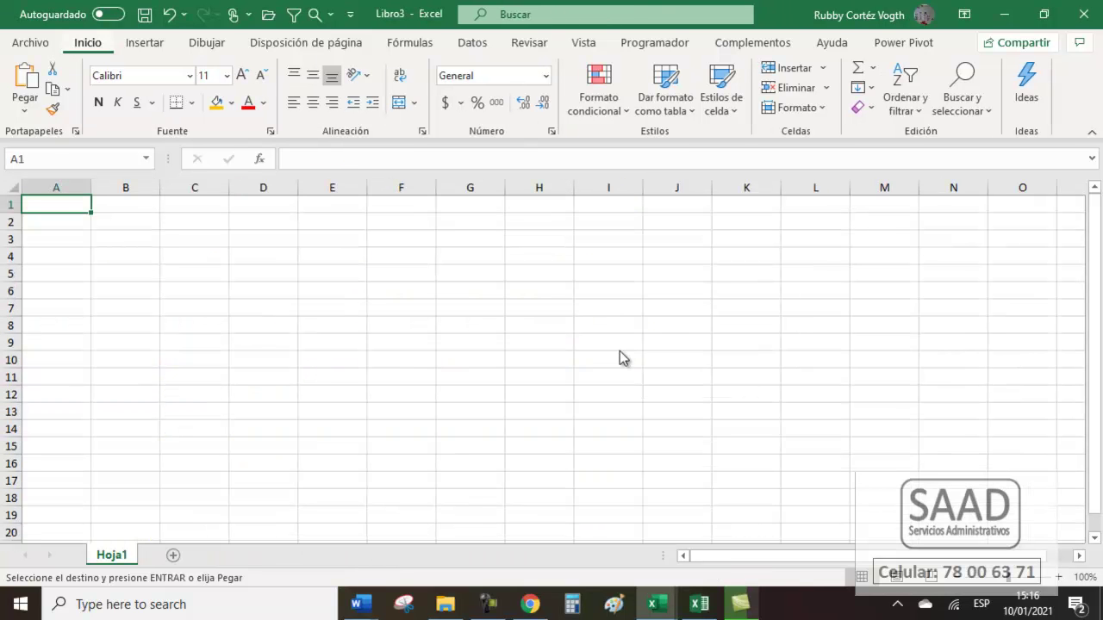
{"action": "key", "text": "alt"}
{"action": "key", "text": "alt"}
{"action": "key", "text": "ctrl+v"}
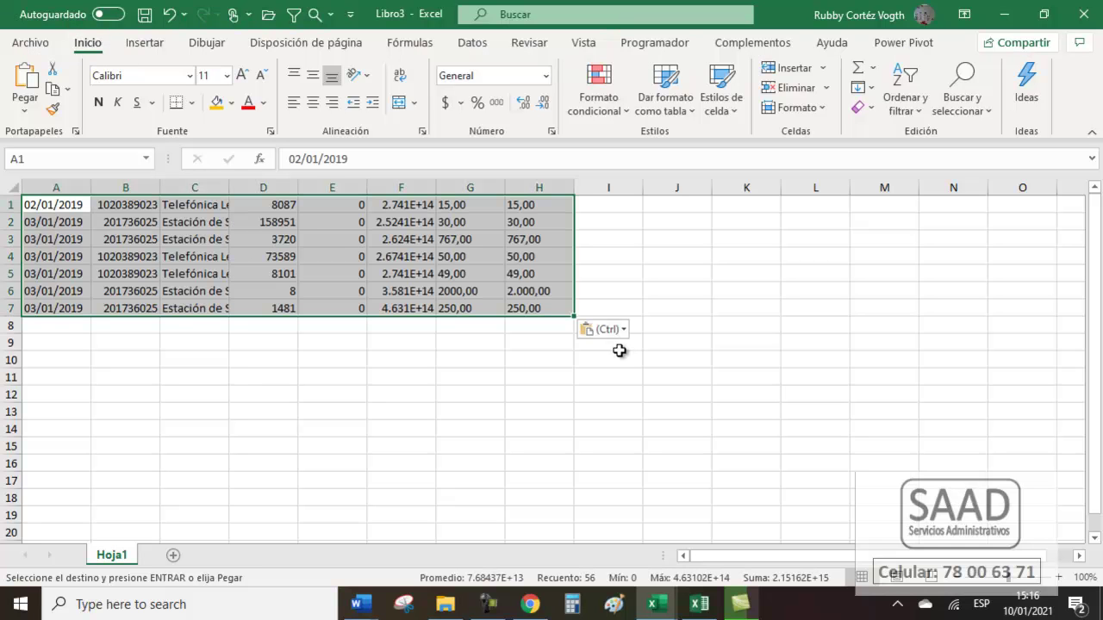
{"action": "left_click", "coordinate": [121, 273]}
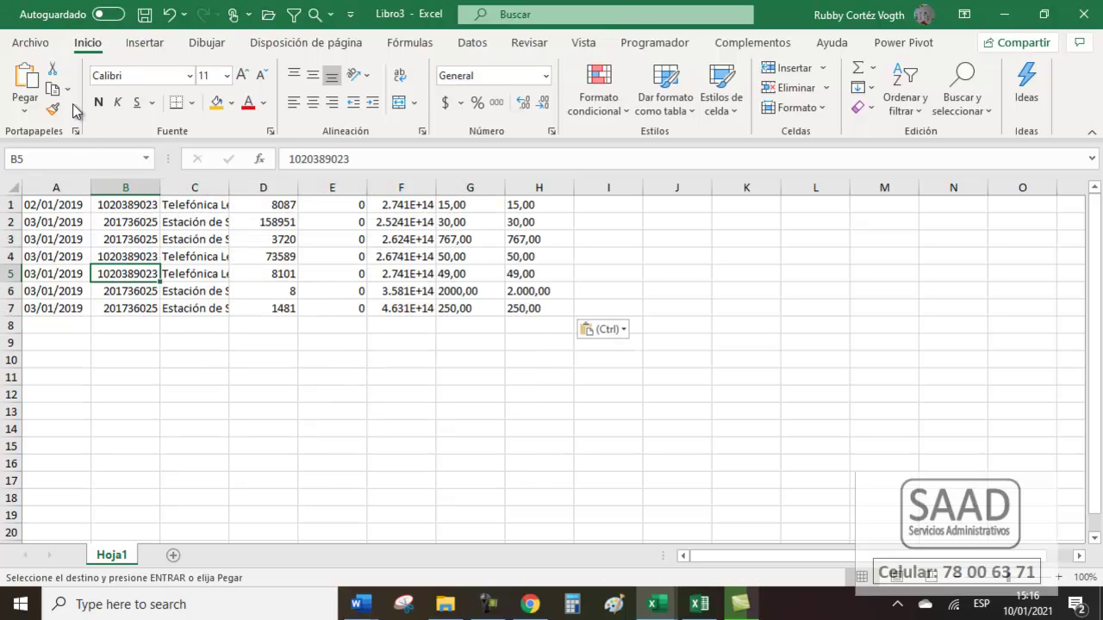
Save the new workbook to the Desktop as "prueva CSV" in the CSV (delimitado por comas) format.
{"action": "left_click", "coordinate": [28, 43]}
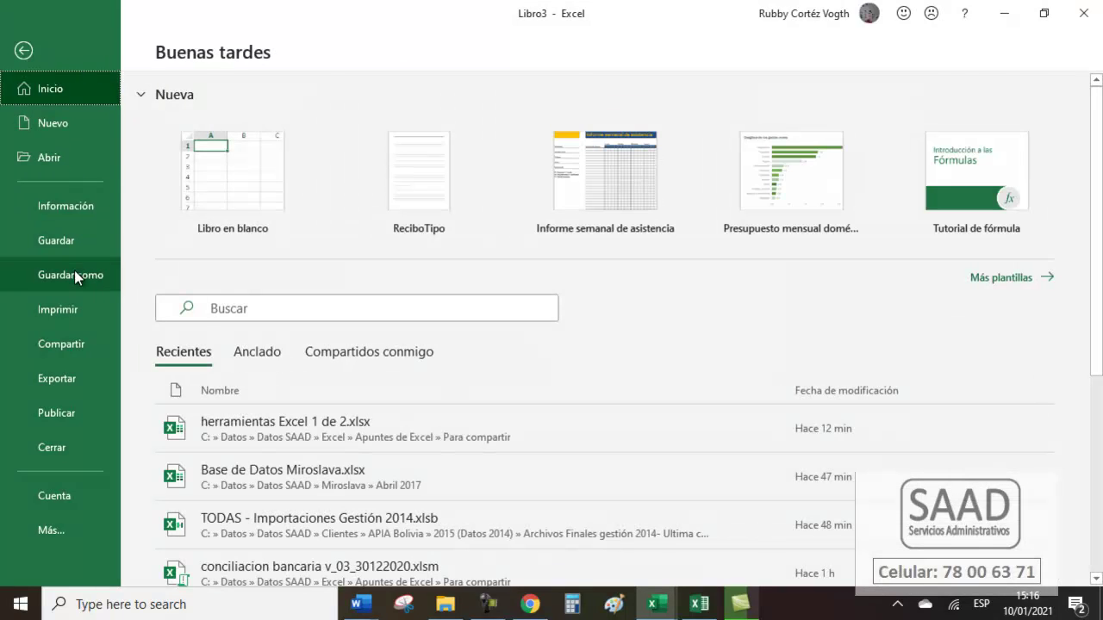
{"action": "left_click", "coordinate": [74, 270]}
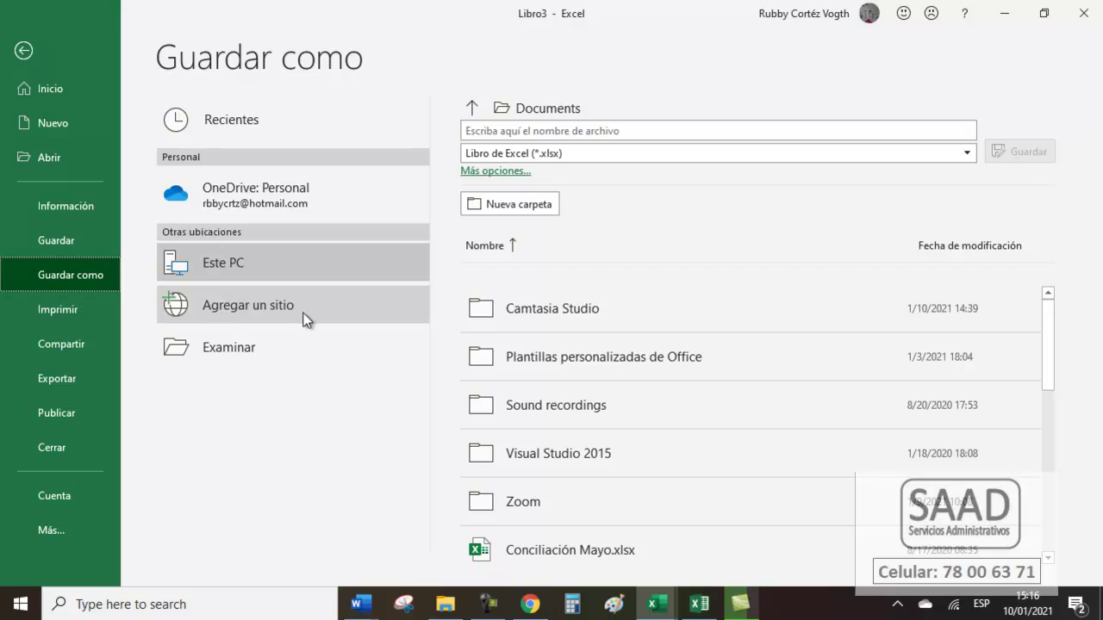
{"action": "left_click", "coordinate": [328, 344]}
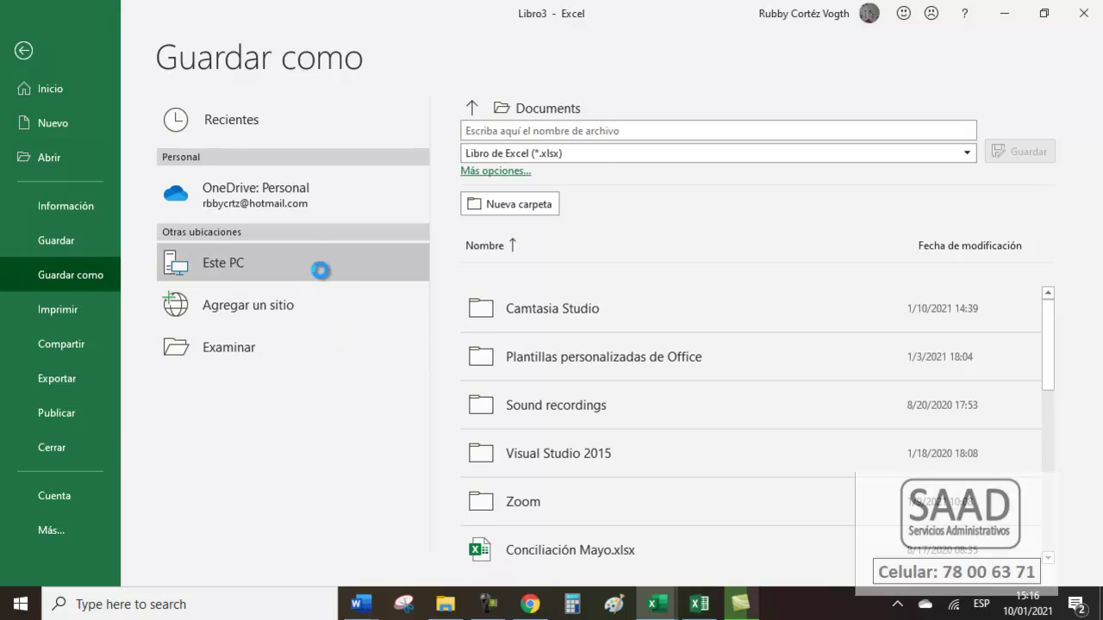
{"action": "left_click_drag", "start_coordinate": [223, 229], "coordinate": [228, 118]}
{"action": "left_click", "coordinate": [111, 149]}
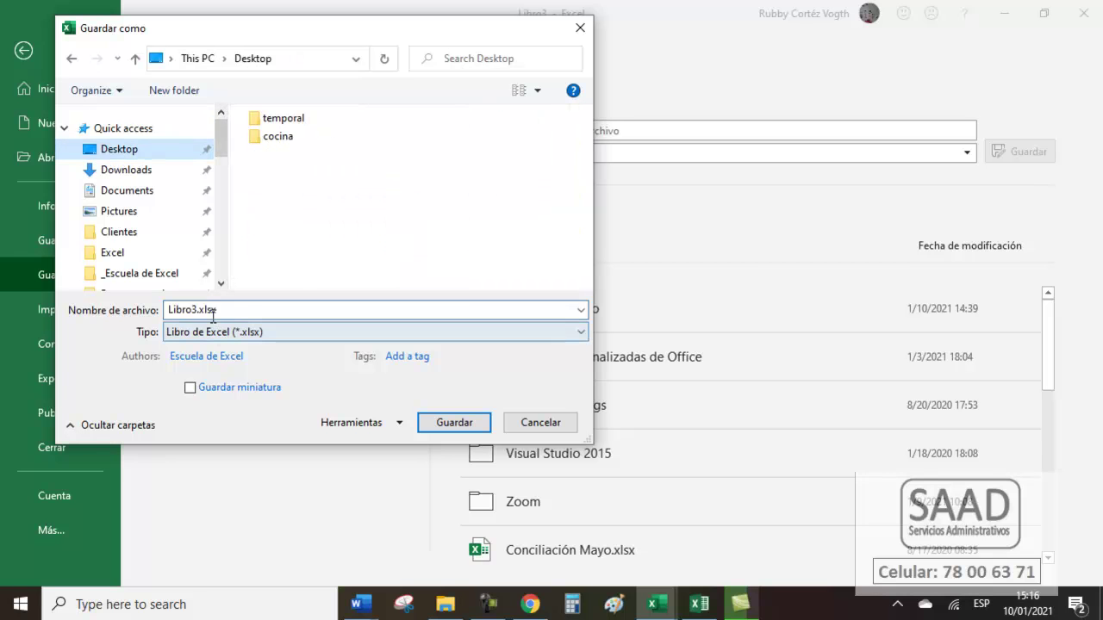
{"action": "type", "text": "prueva CSV"}
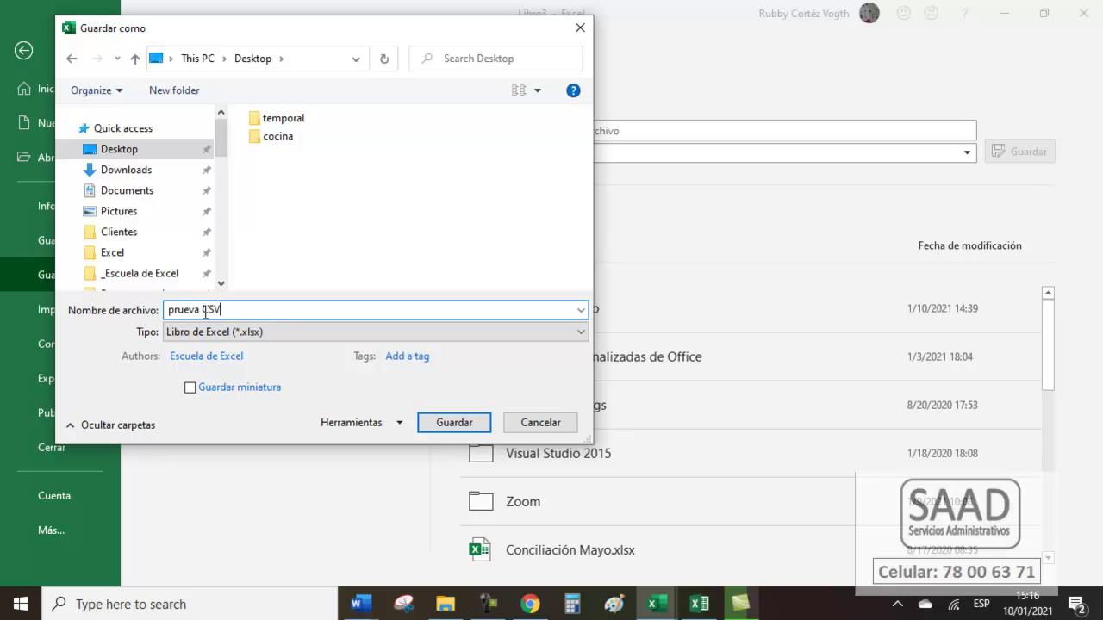
{"action": "left_click", "coordinate": [177, 333]}
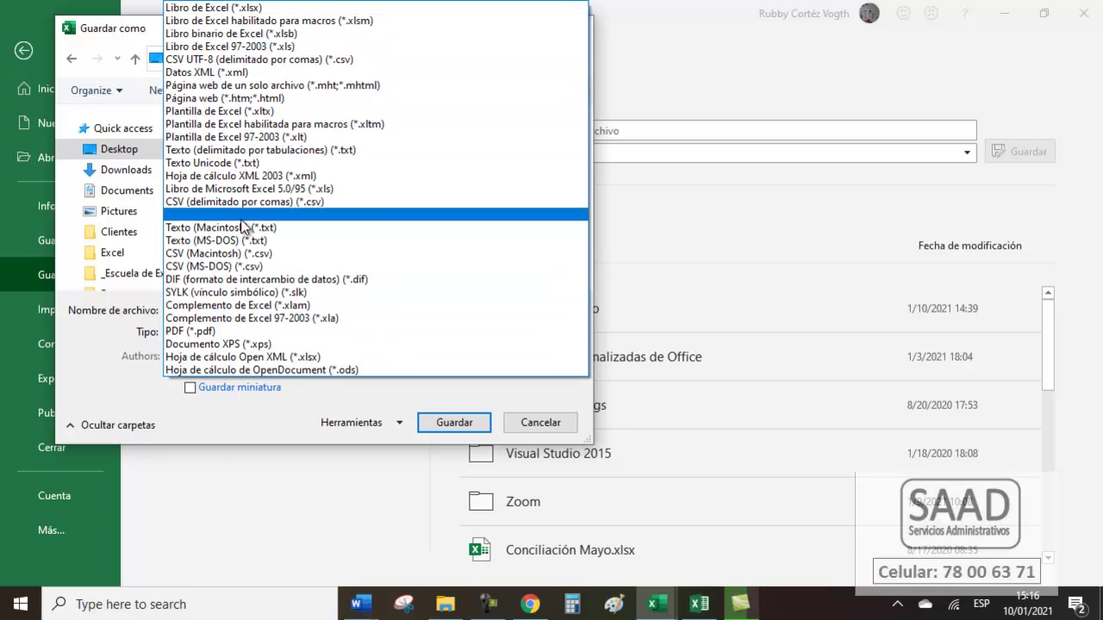
{"action": "left_click", "coordinate": [237, 202]}
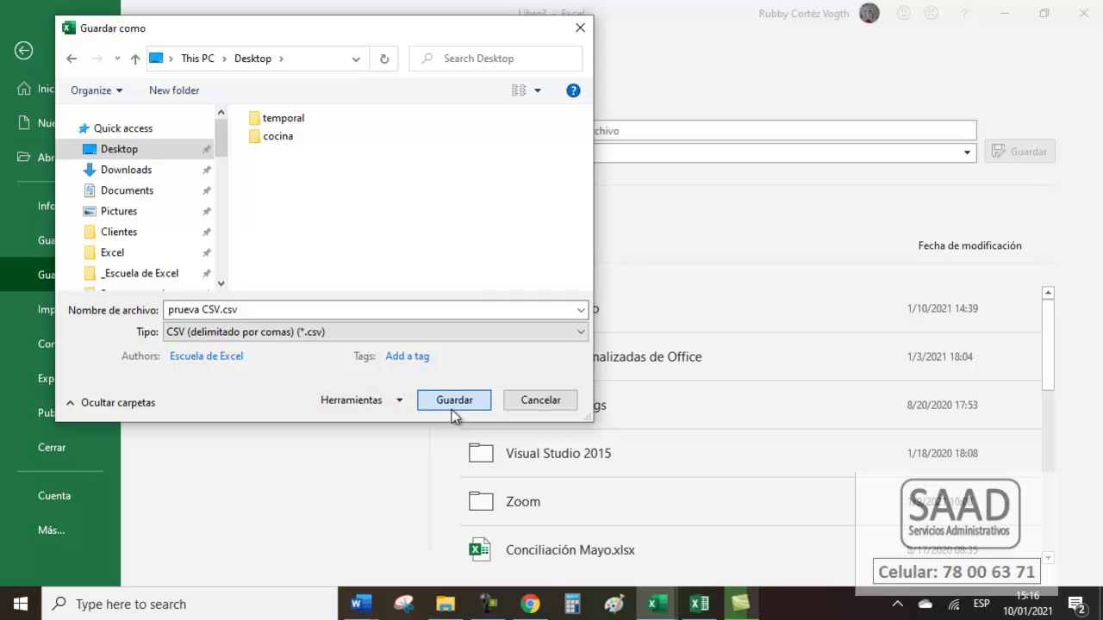
{"action": "left_click", "coordinate": [452, 401]}
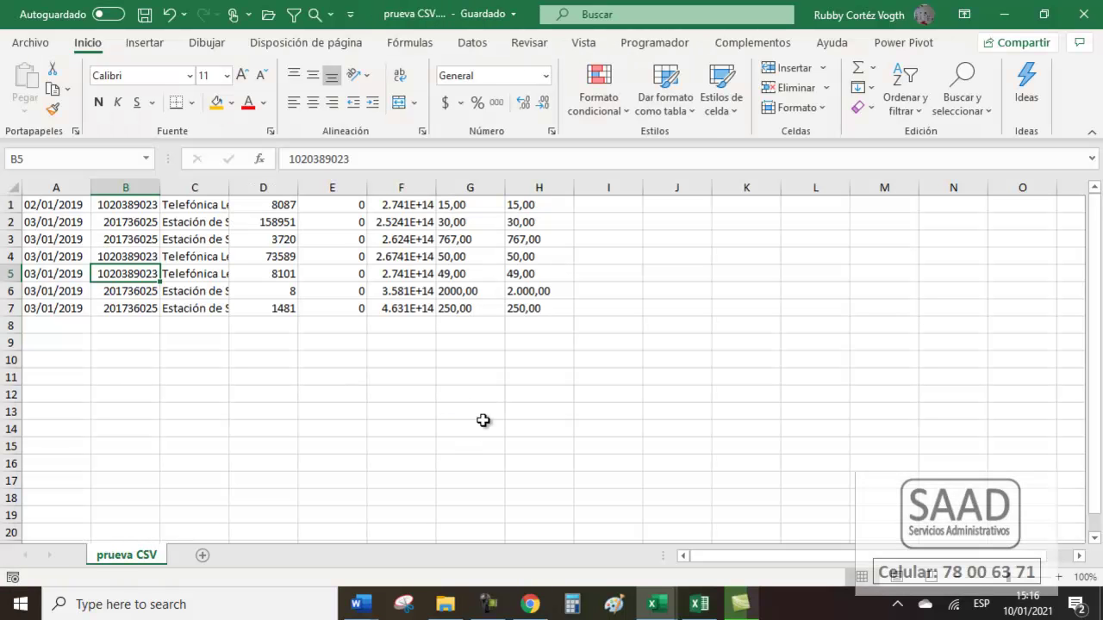
Close the CSV workbook, switch to File Explorer and show the contents of the Desktop folder.
{"action": "left_click", "coordinate": [1084, 13]}
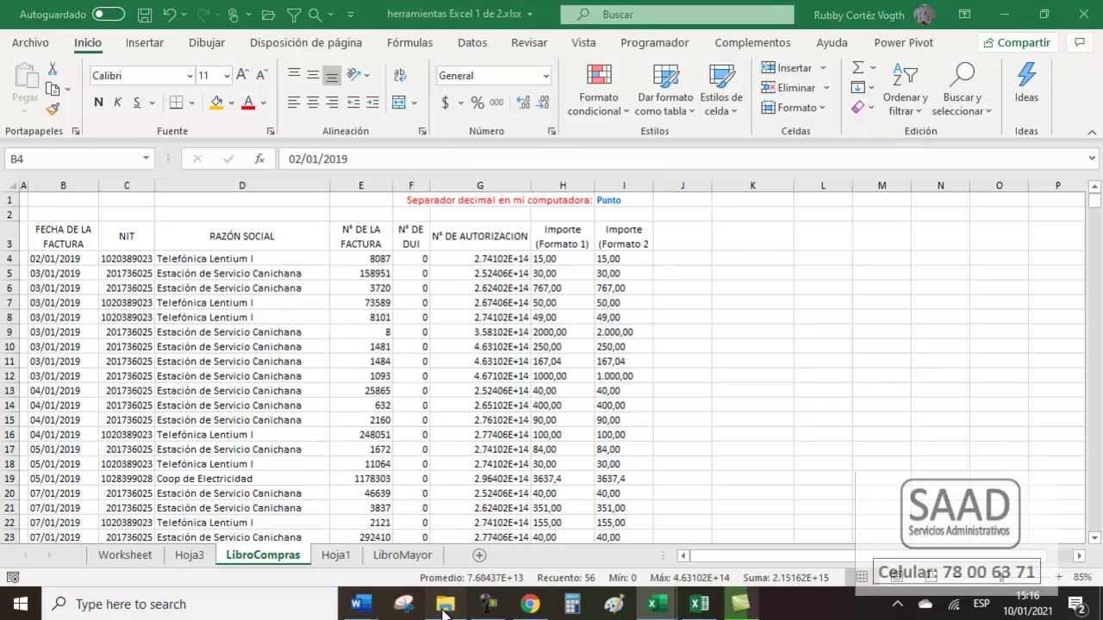
{"action": "left_click", "coordinate": [444, 606]}
{"action": "scroll", "coordinate": [77, 220], "scroll_direction": "up", "scroll_amount": 3}
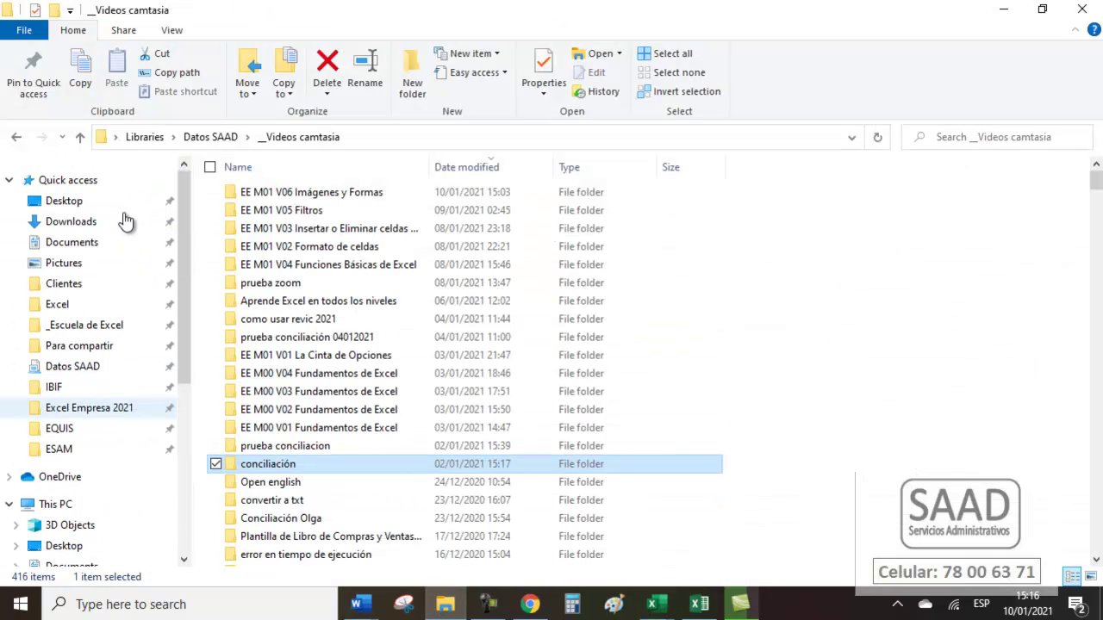
{"action": "left_click", "coordinate": [78, 200]}
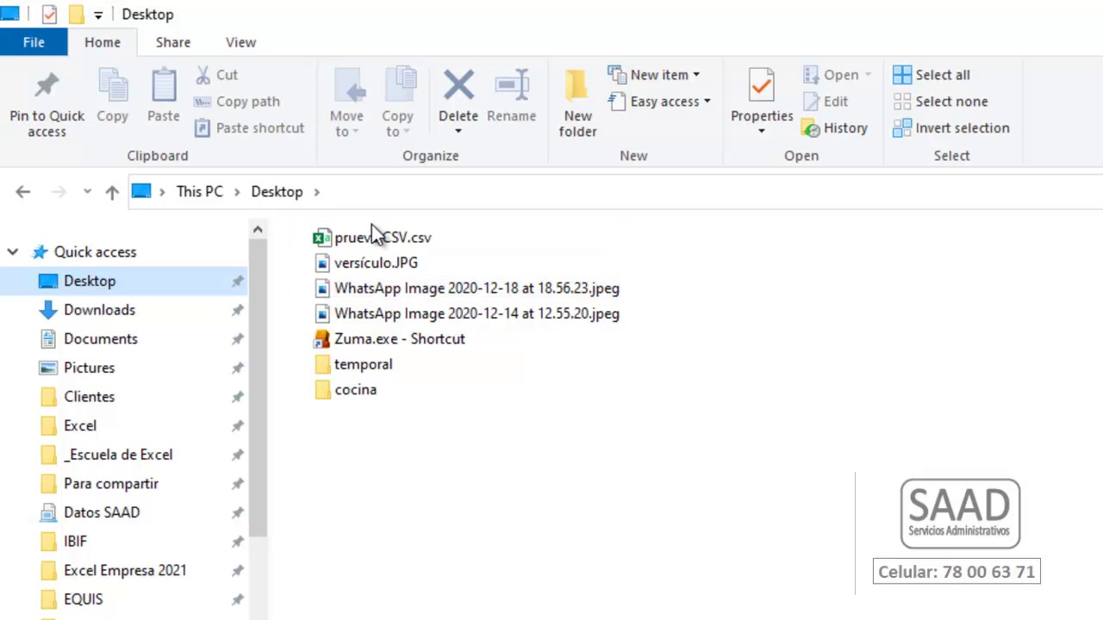
Rename "prueva CSV.csv" on the Desktop as "prueva CSV.txt" and accept the extension change.
{"action": "left_click", "coordinate": [380, 239]}
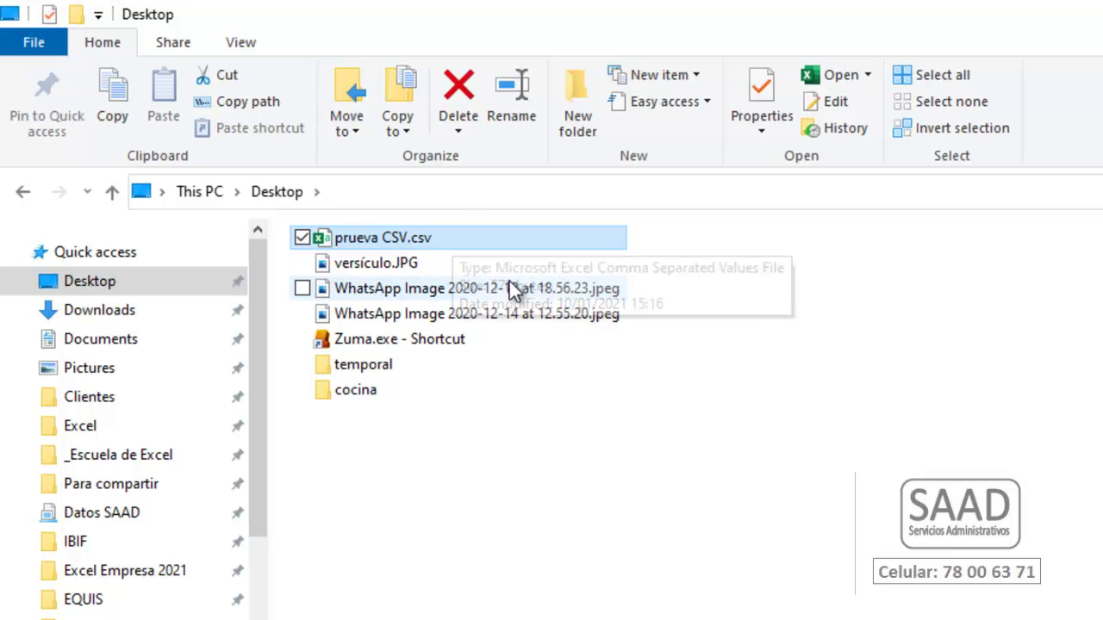
{"action": "key", "text": "F2"}
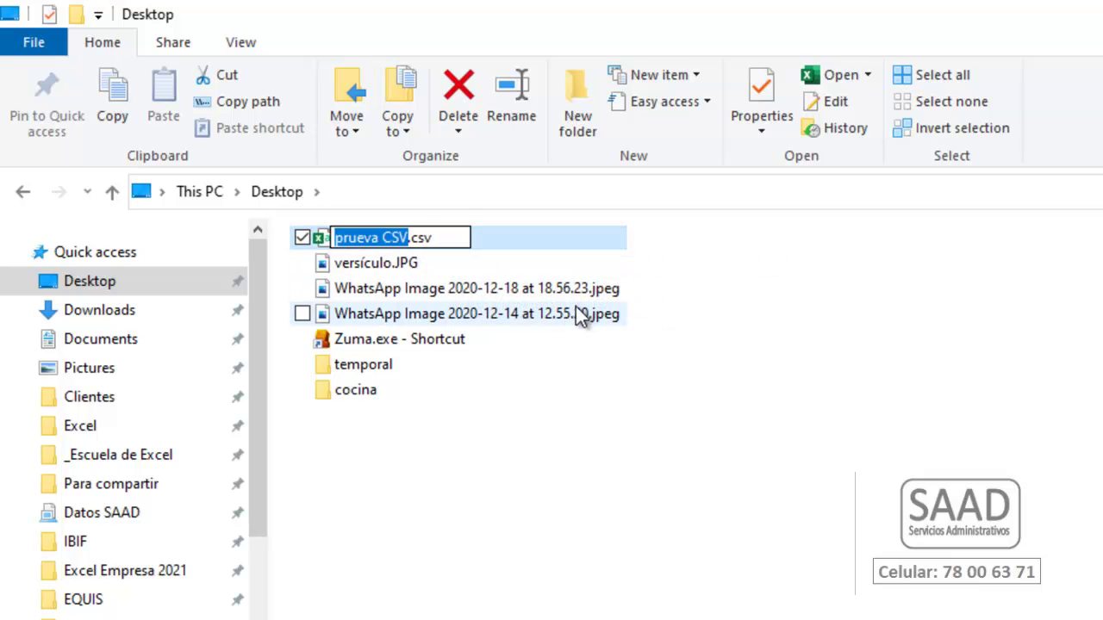
{"action": "left_click", "coordinate": [472, 234]}
{"action": "right_click", "coordinate": [422, 239]}
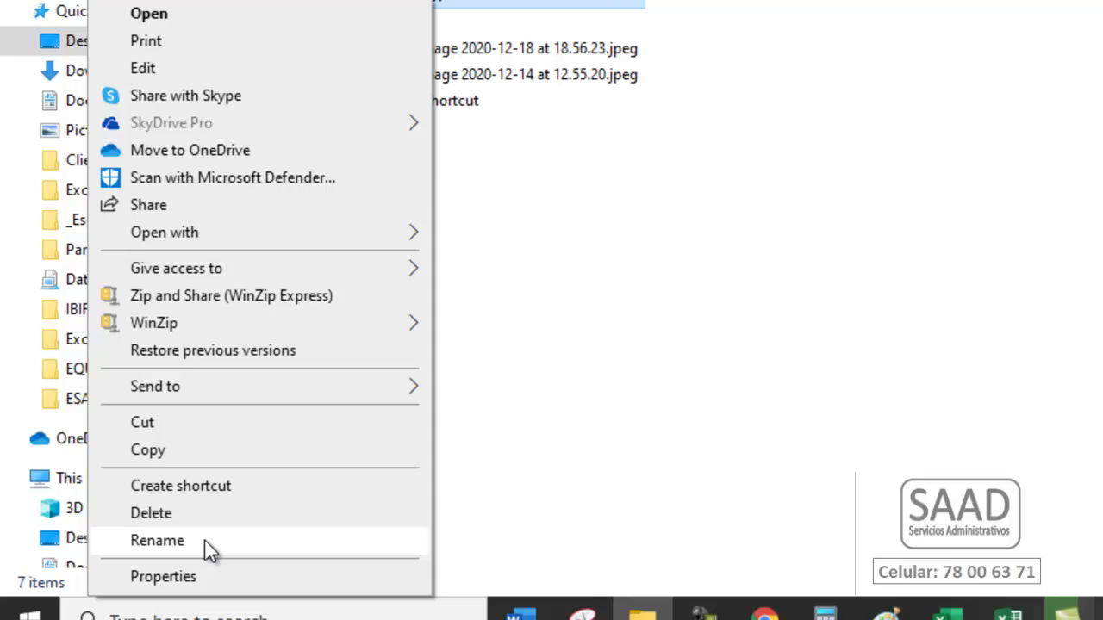
{"action": "left_click", "coordinate": [158, 540]}
{"action": "key", "text": "Right"}
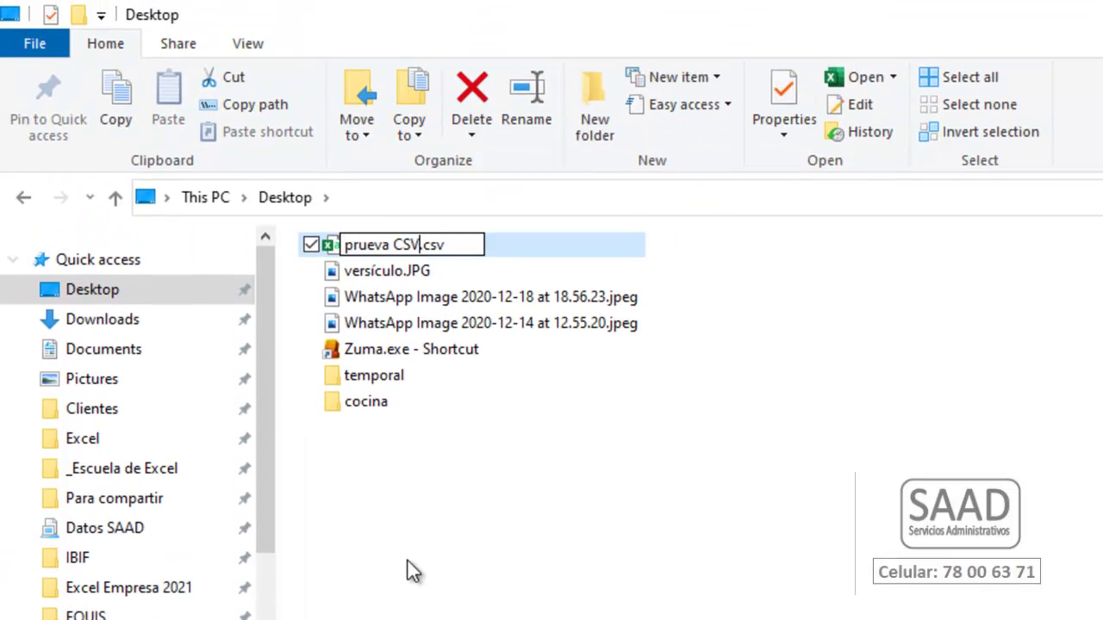
{"action": "type", "text": ".csv"}
{"action": "key", "text": "BackSpace"}
{"action": "key", "text": "BackSpace"}
{"action": "key", "text": "BackSpace"}
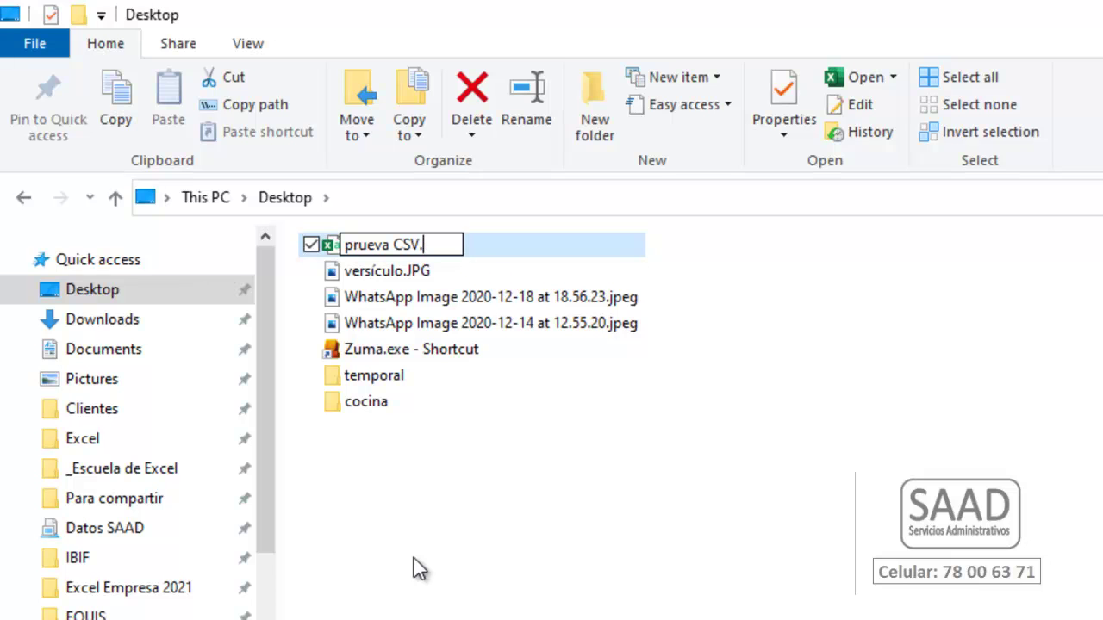
{"action": "type", "text": "txt"}
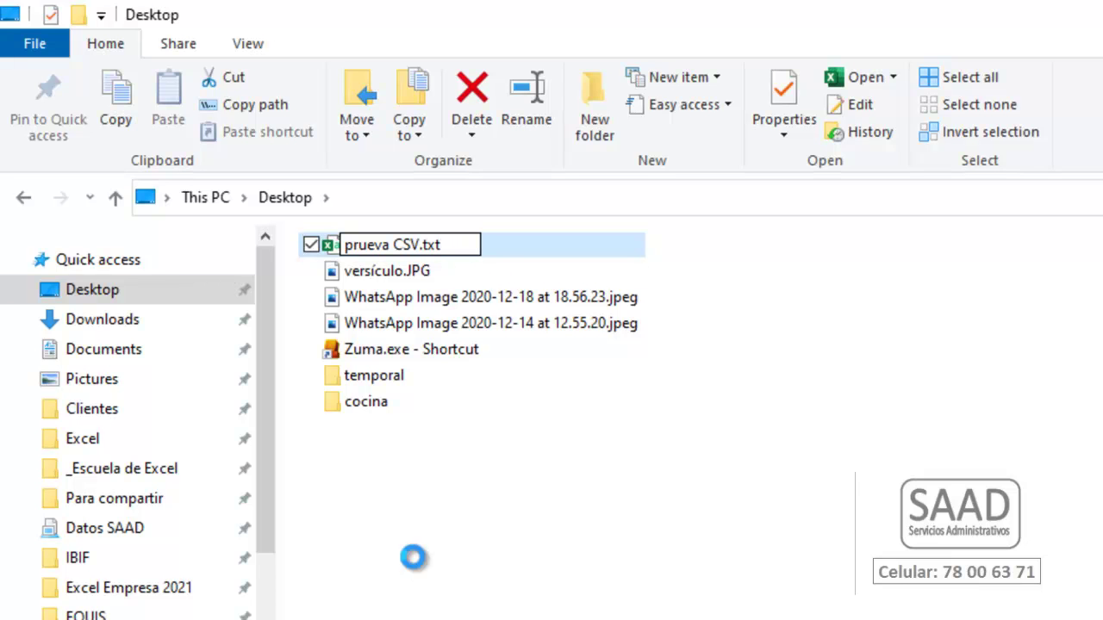
{"action": "key", "text": "Return"}
{"action": "left_click", "coordinate": [909, 446]}
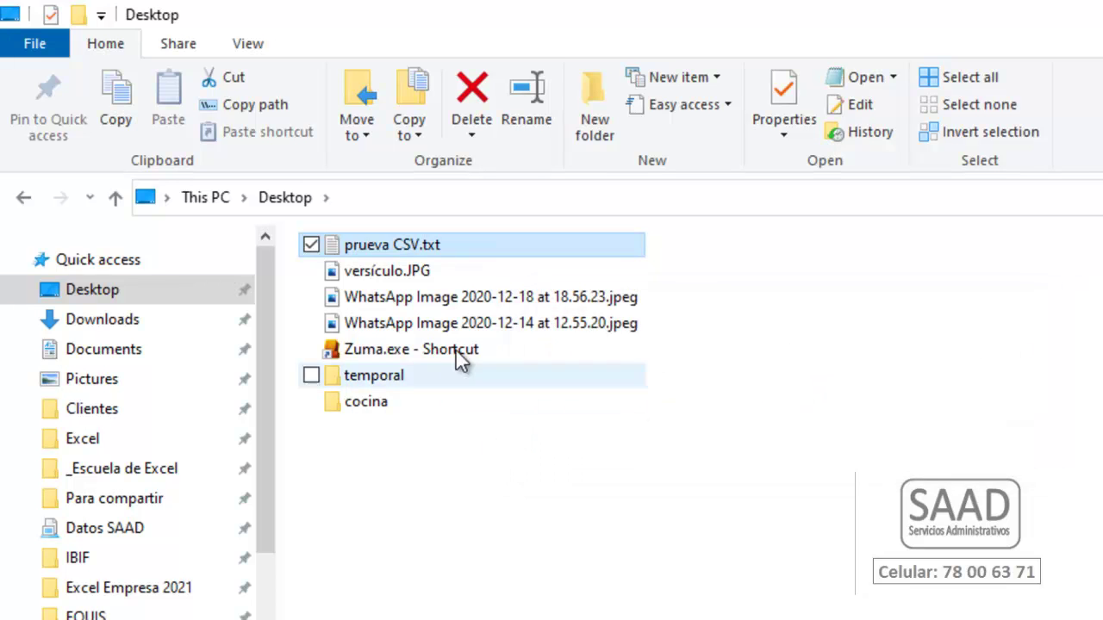
Open "prueva CSV.txt" in Notepad and examine the separator between the date and the NIT in the first line.
{"action": "left_click", "coordinate": [410, 246]}
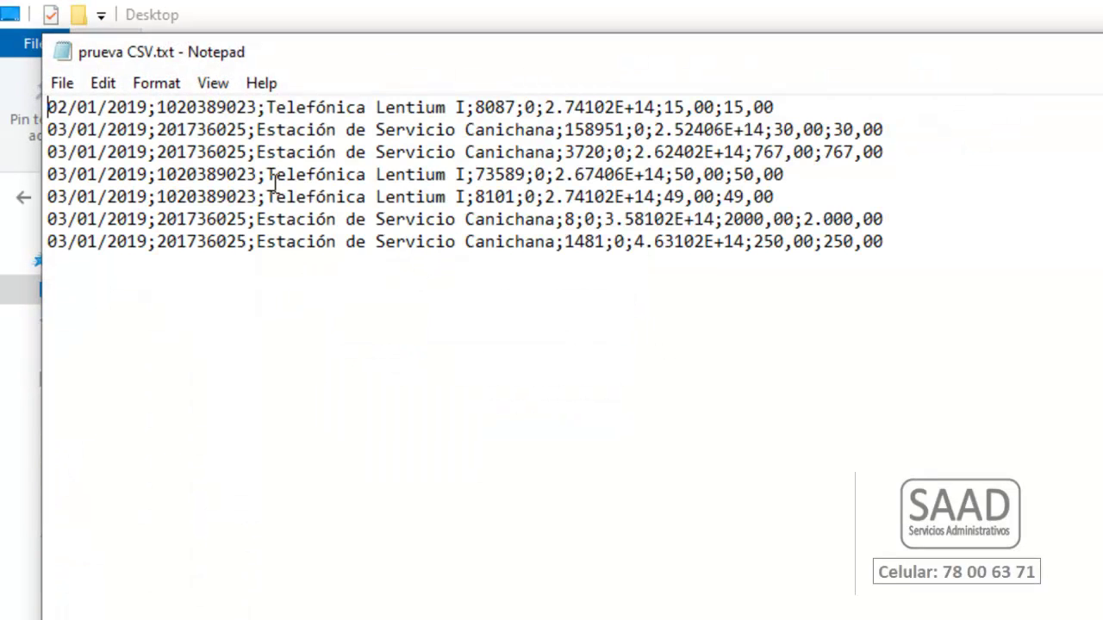
{"action": "left_click", "coordinate": [274, 104]}
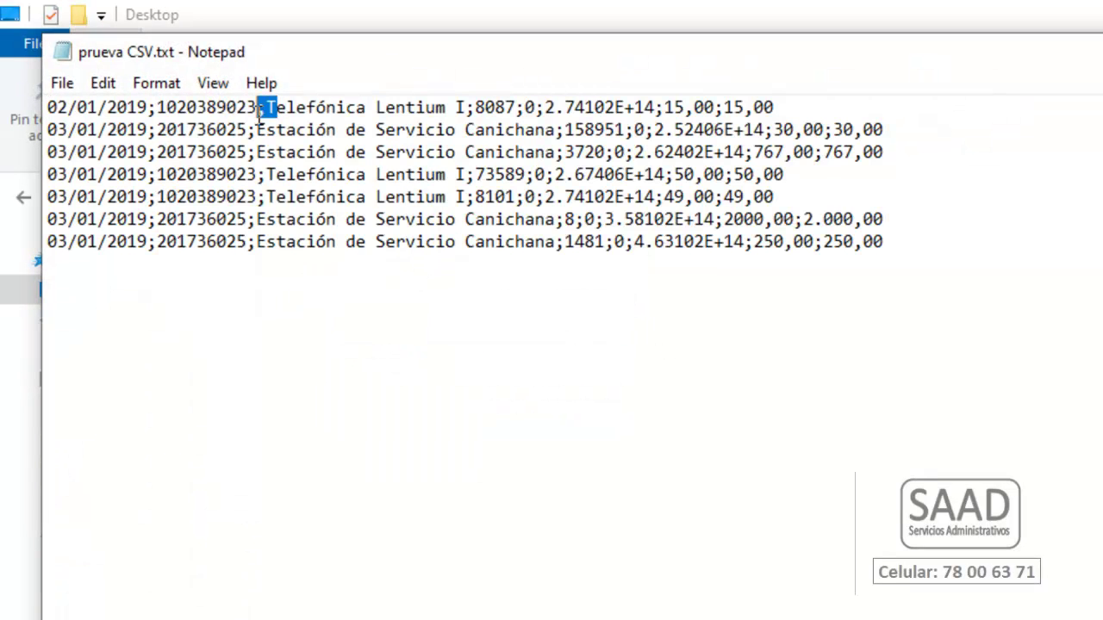
{"action": "left_click_drag", "start_coordinate": [148, 108], "coordinate": [158, 108]}
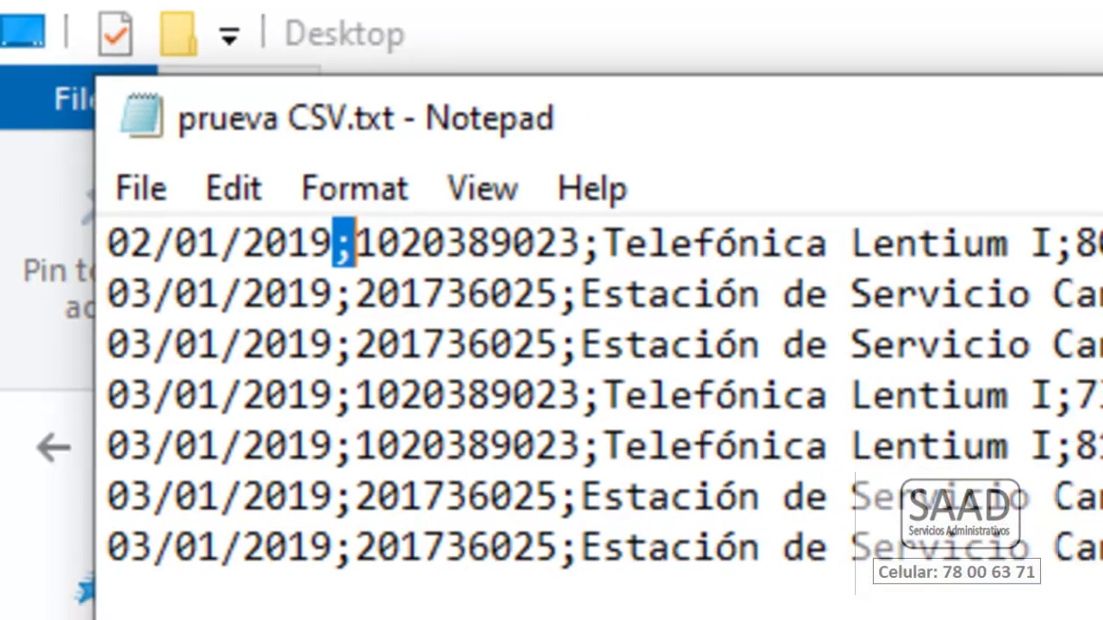
Replace every semicolon in the text file with a vertical bar (|), then close the replace dialog.
{"action": "key", "text": "ctrl+a"}
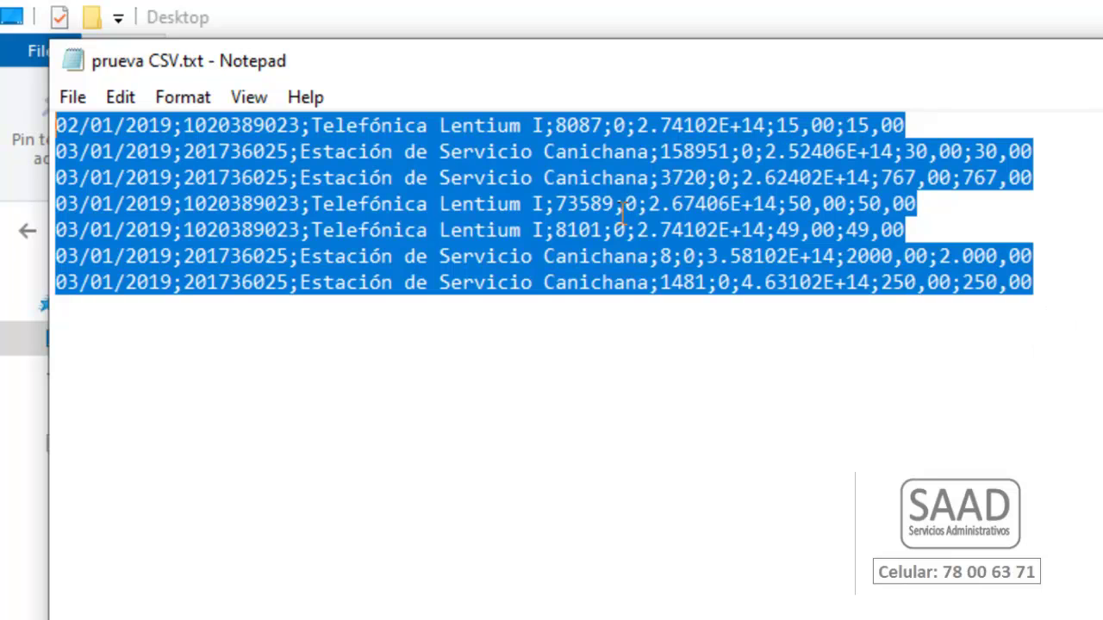
{"action": "left_click", "coordinate": [120, 97]}
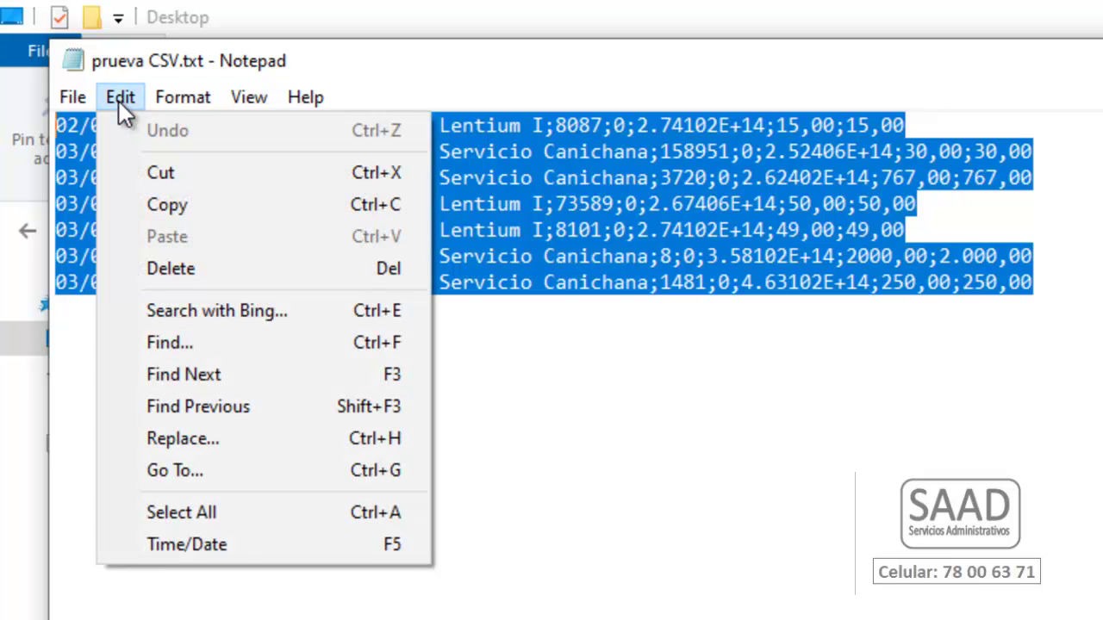
{"action": "left_click", "coordinate": [206, 441]}
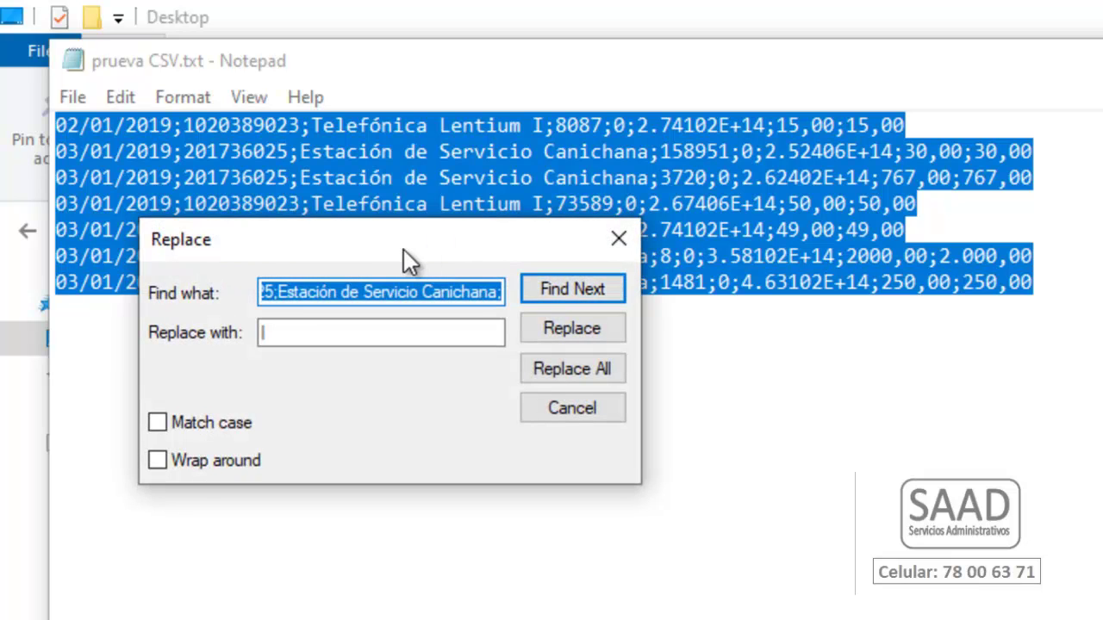
{"action": "left_click_drag", "start_coordinate": [406, 241], "coordinate": [500, 274]}
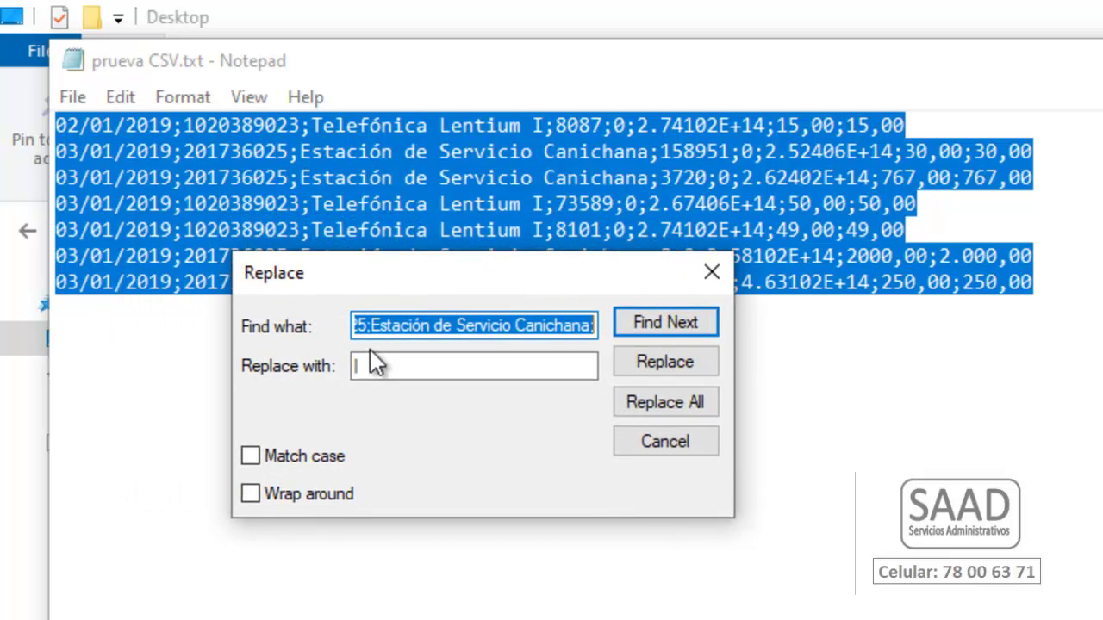
{"action": "type", "text": ";"}
{"action": "key", "text": "Tab"}
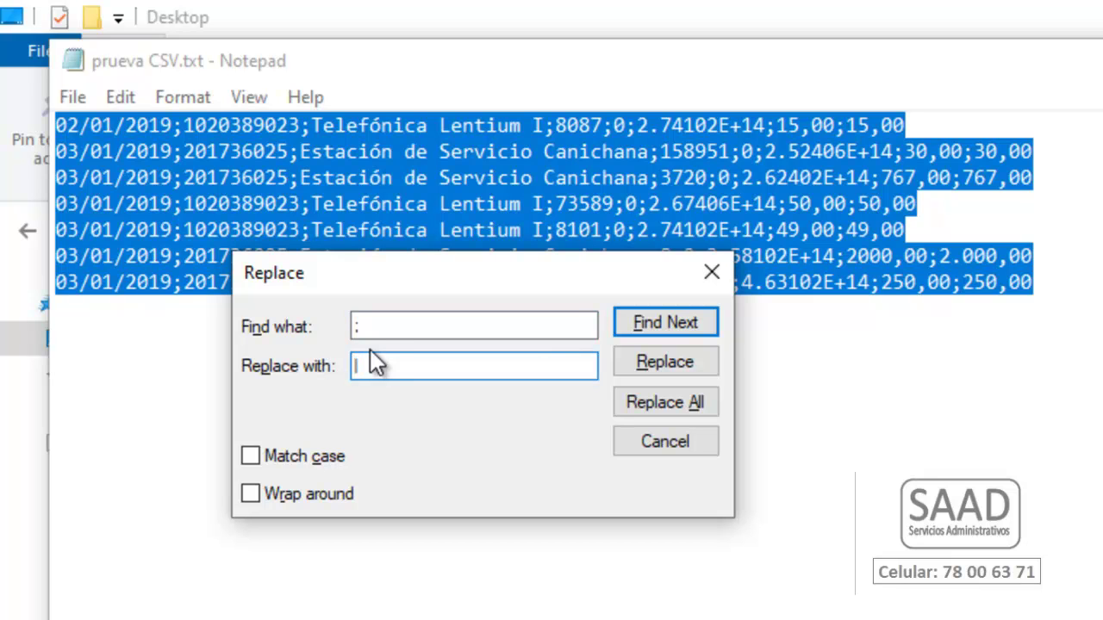
{"action": "left_click", "coordinate": [383, 327]}
{"action": "key", "text": "BackSpace"}
{"action": "type", "text": ";"}
{"action": "key", "text": "Tab"}
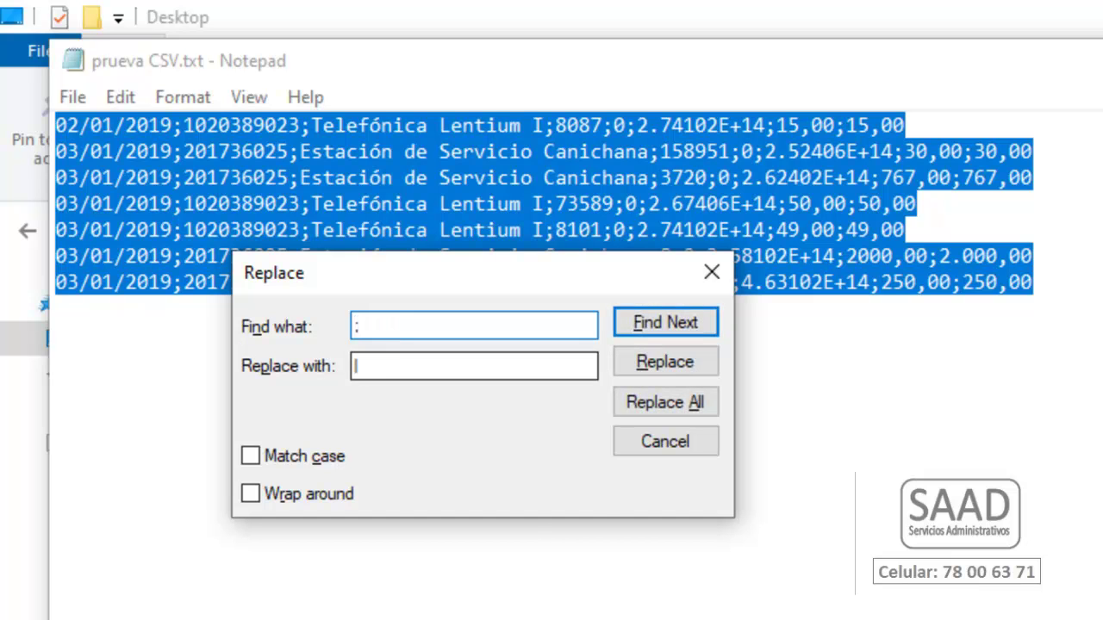
{"action": "left_click", "coordinate": [697, 402]}
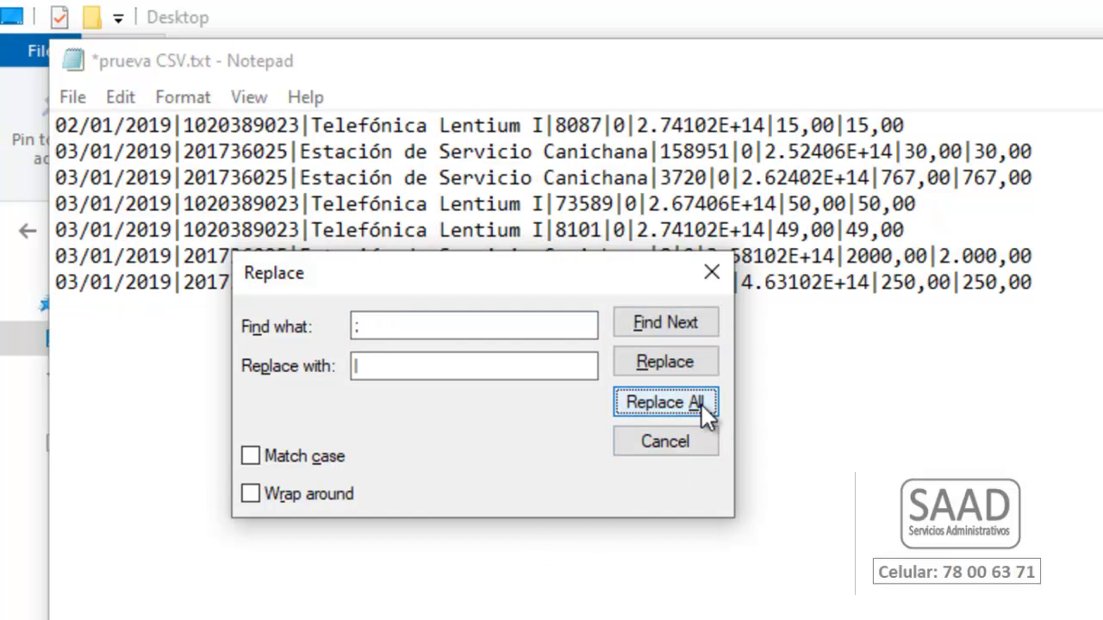
{"action": "left_click", "coordinate": [710, 271]}
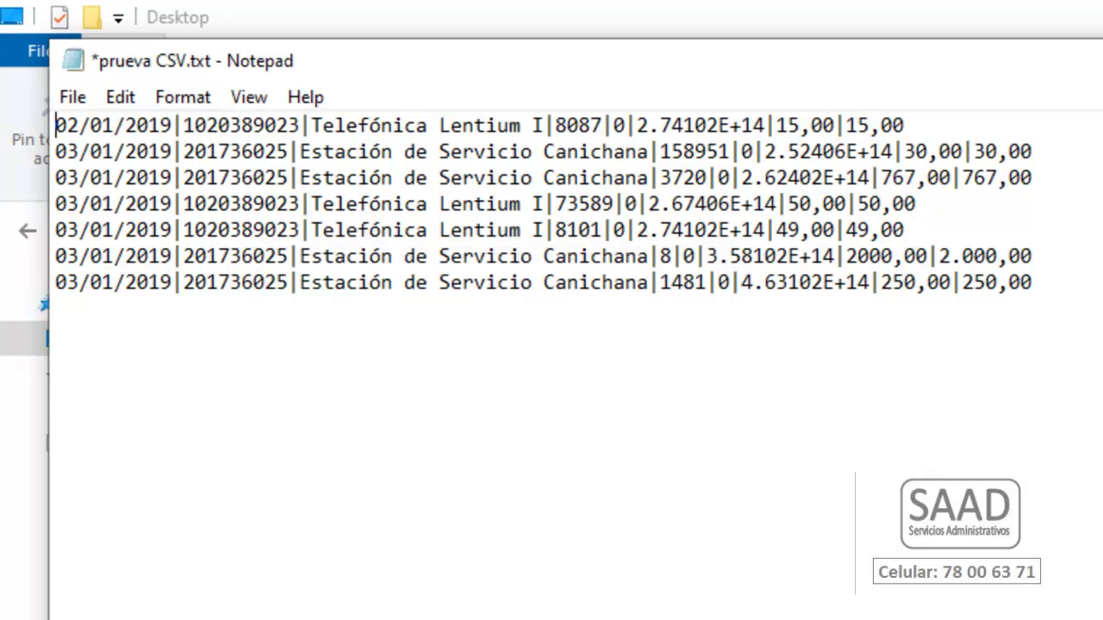
Close the text file without saving its changes, return to the LibroCompras sheet in Excel and select cell D6.
{"action": "key", "text": "alt+F4"}
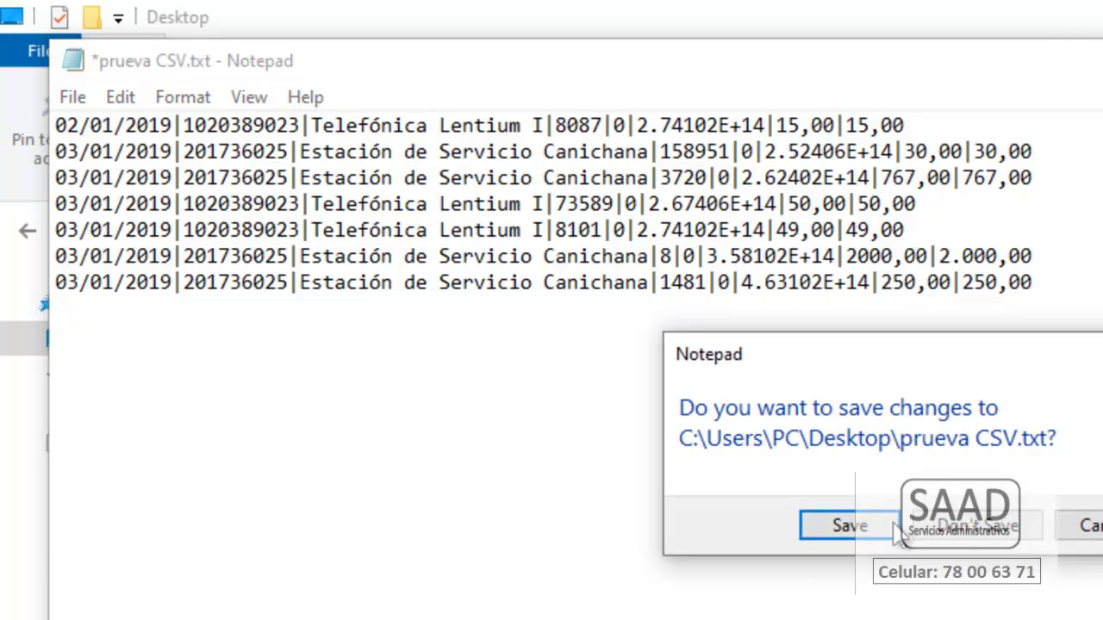
{"action": "left_click", "coordinate": [961, 528]}
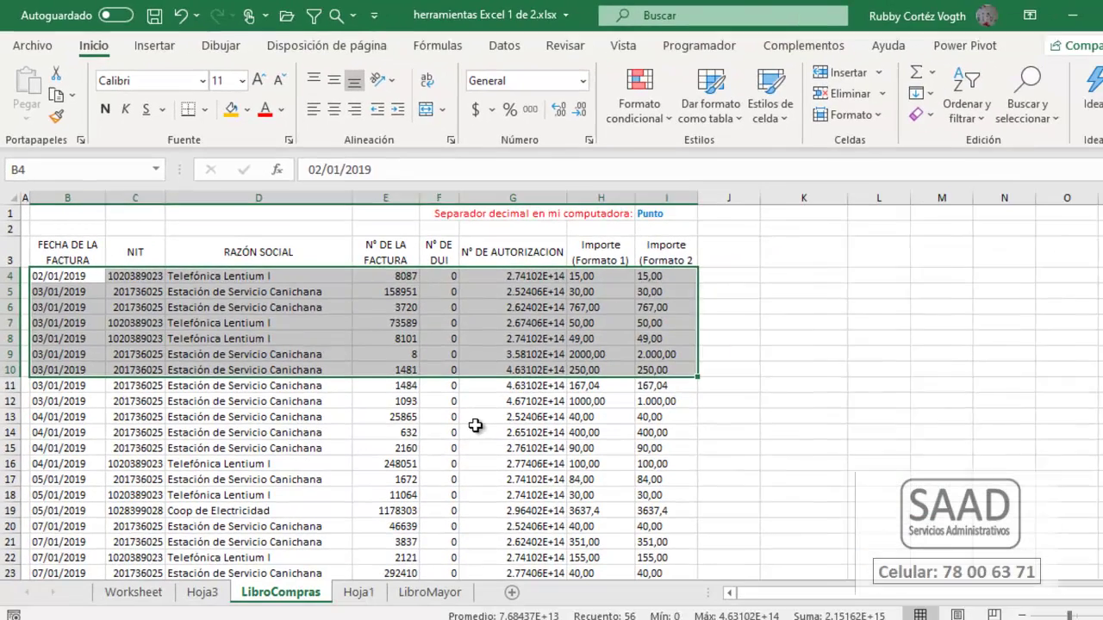
{"action": "left_click", "coordinate": [146, 396]}
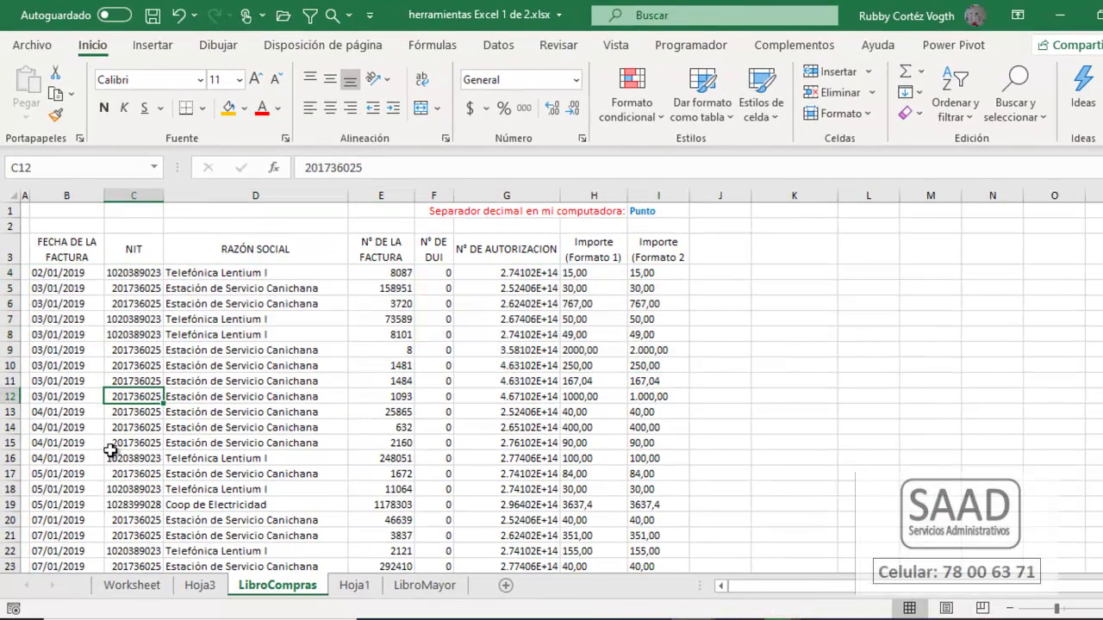
{"action": "left_click_drag", "start_coordinate": [65, 411], "coordinate": [73, 458]}
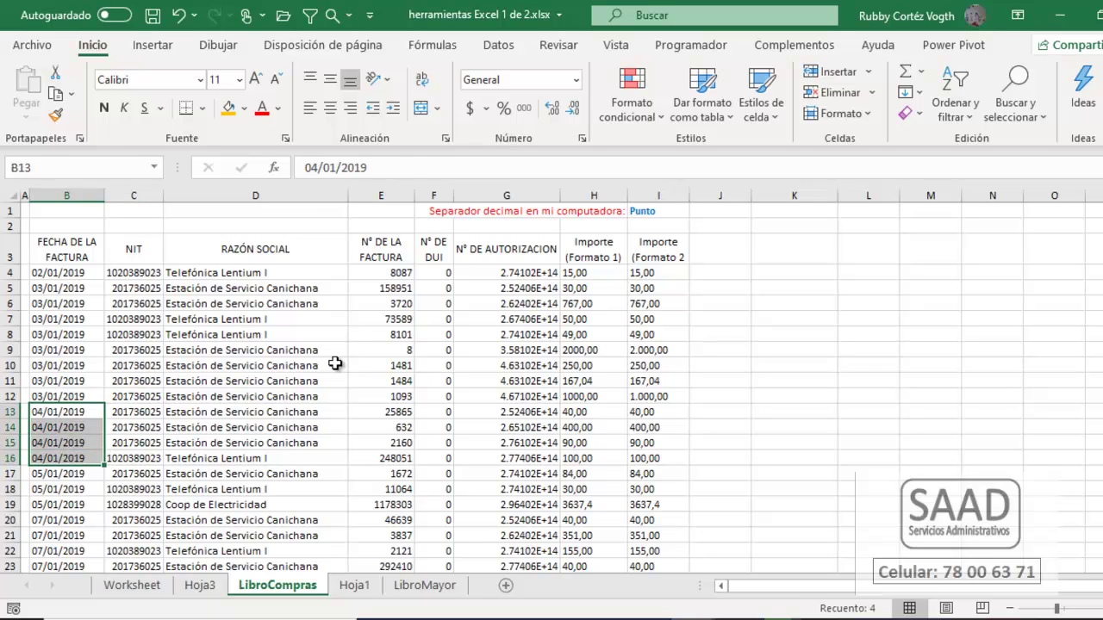
{"action": "left_click", "coordinate": [260, 304]}
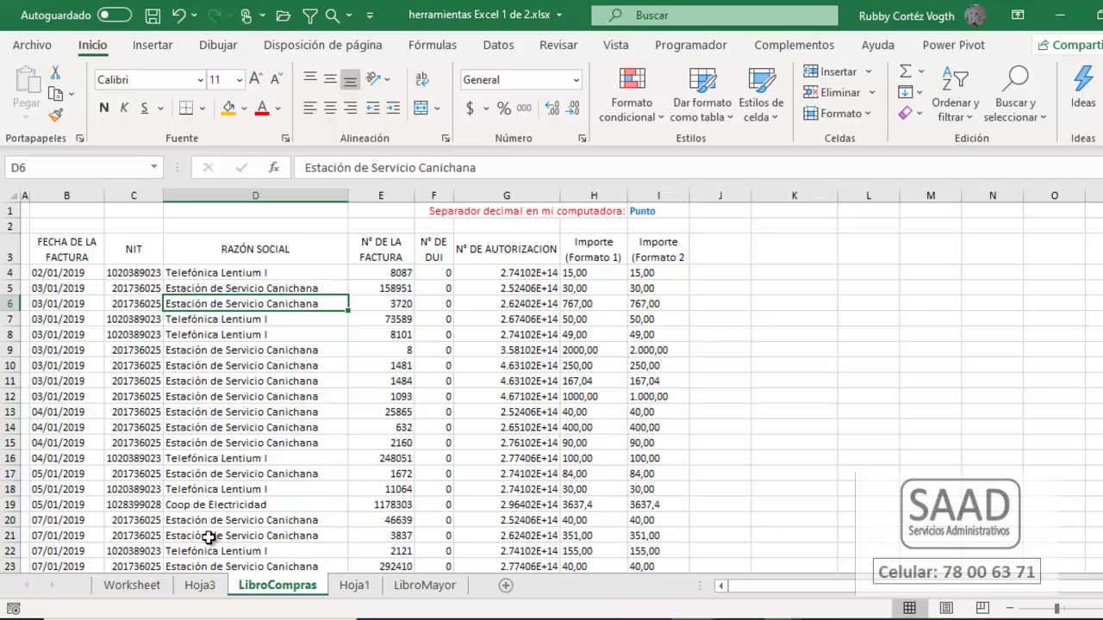
{"action": "key", "text": "ctrl+b"}
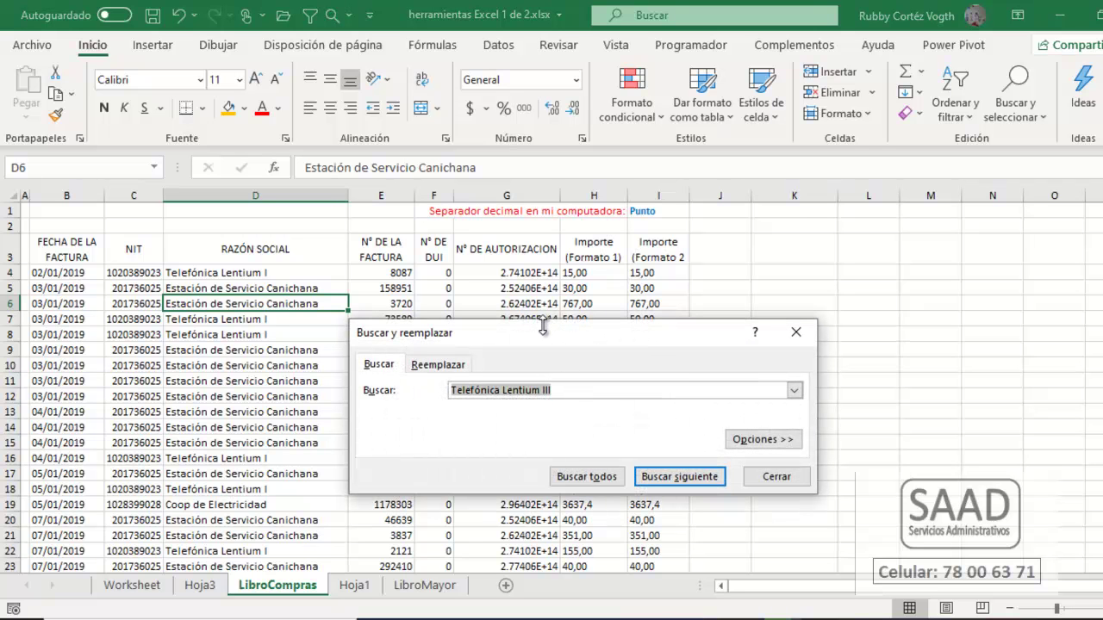
{"action": "left_click_drag", "start_coordinate": [545, 333], "coordinate": [430, 273]}
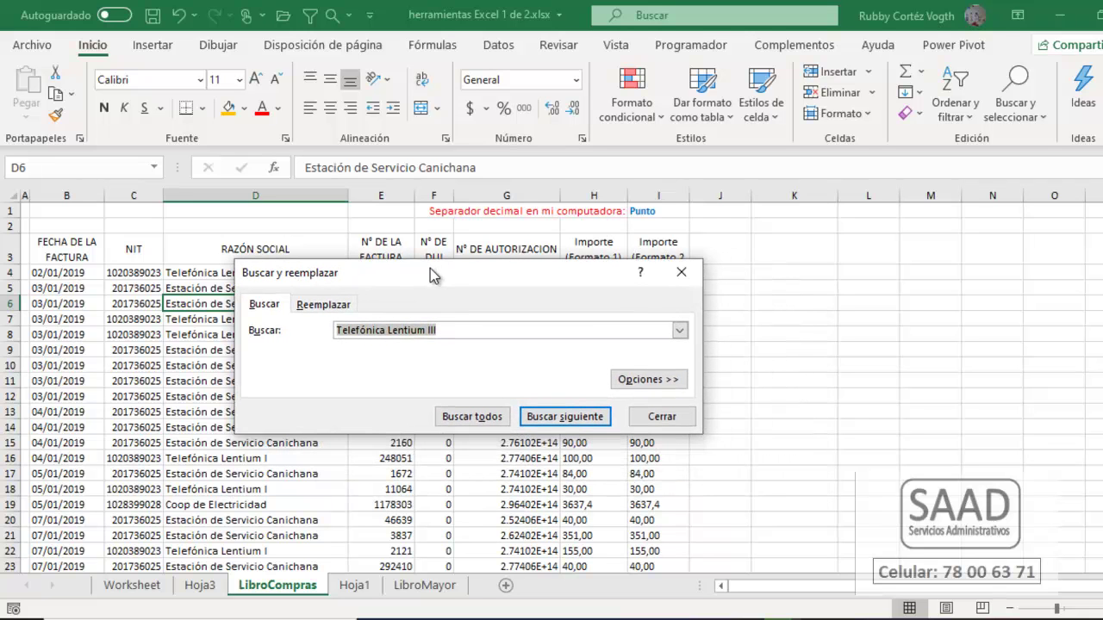
{"action": "left_click", "coordinate": [662, 416]}
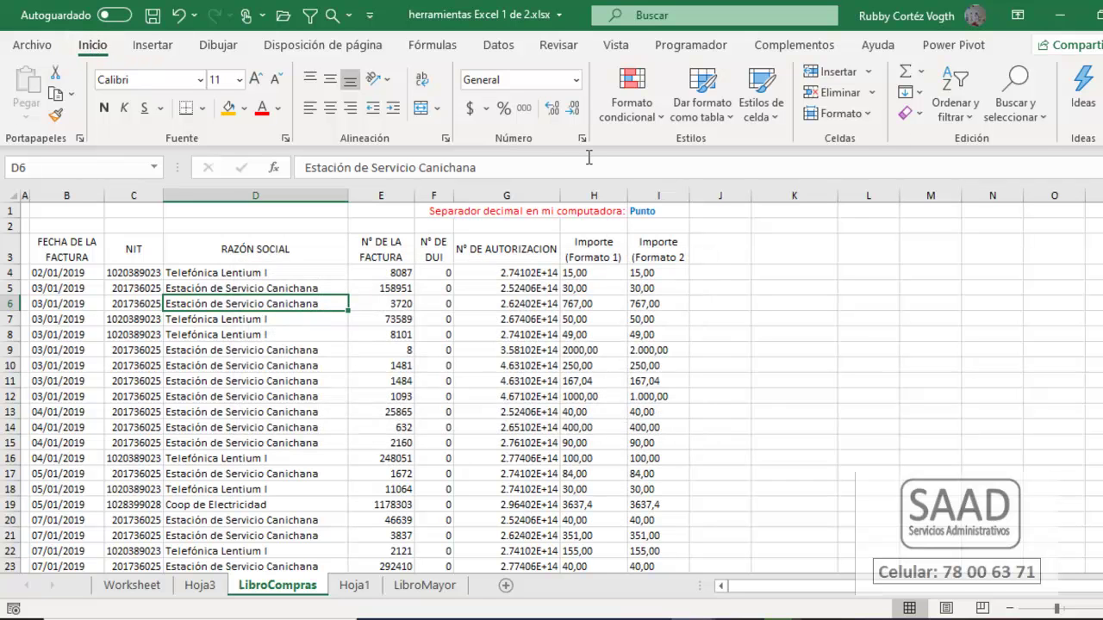
Search the LibroCompras sheet for the date 04/01/2019 and step through the first three matches.
{"action": "left_click", "coordinate": [1019, 100]}
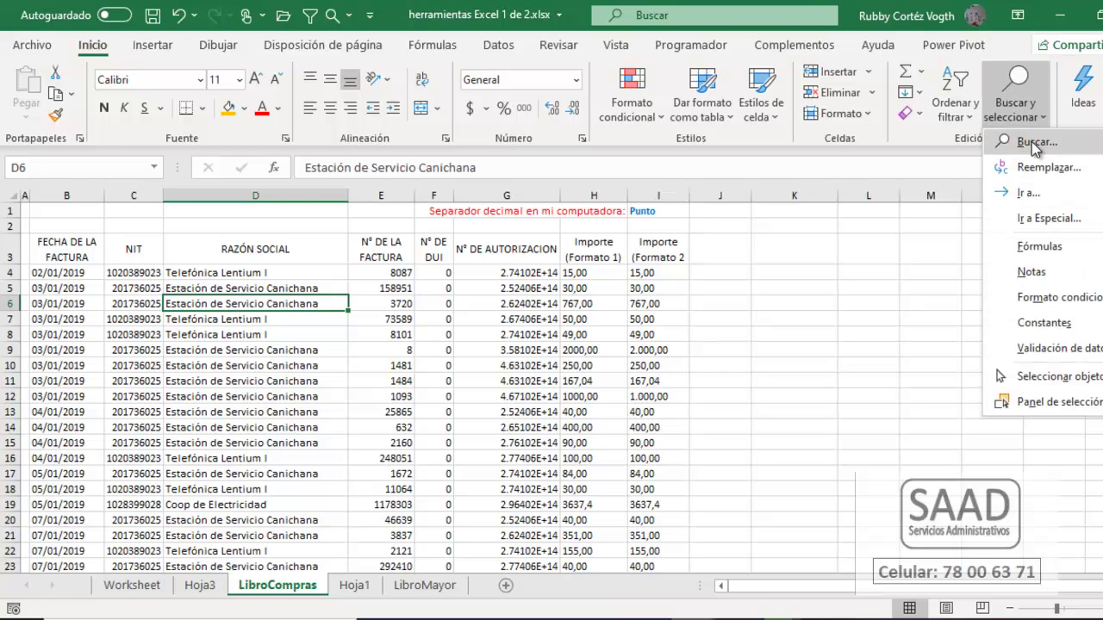
{"action": "left_click", "coordinate": [1032, 143]}
{"action": "left_click_drag", "start_coordinate": [401, 299], "coordinate": [362, 274]}
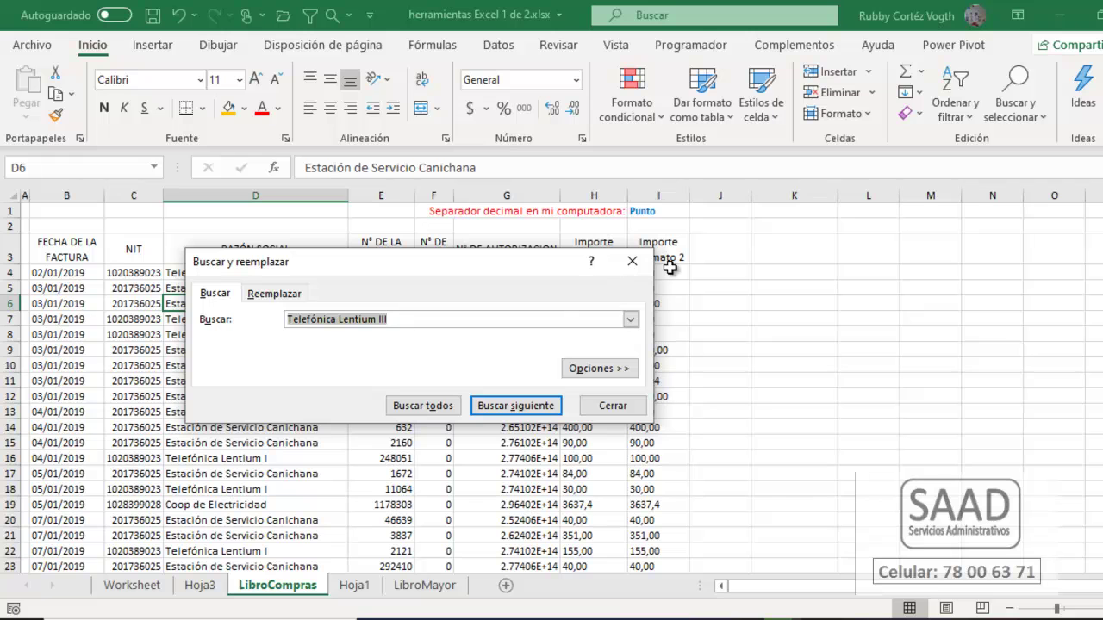
{"action": "type", "text": "04/01/2019"}
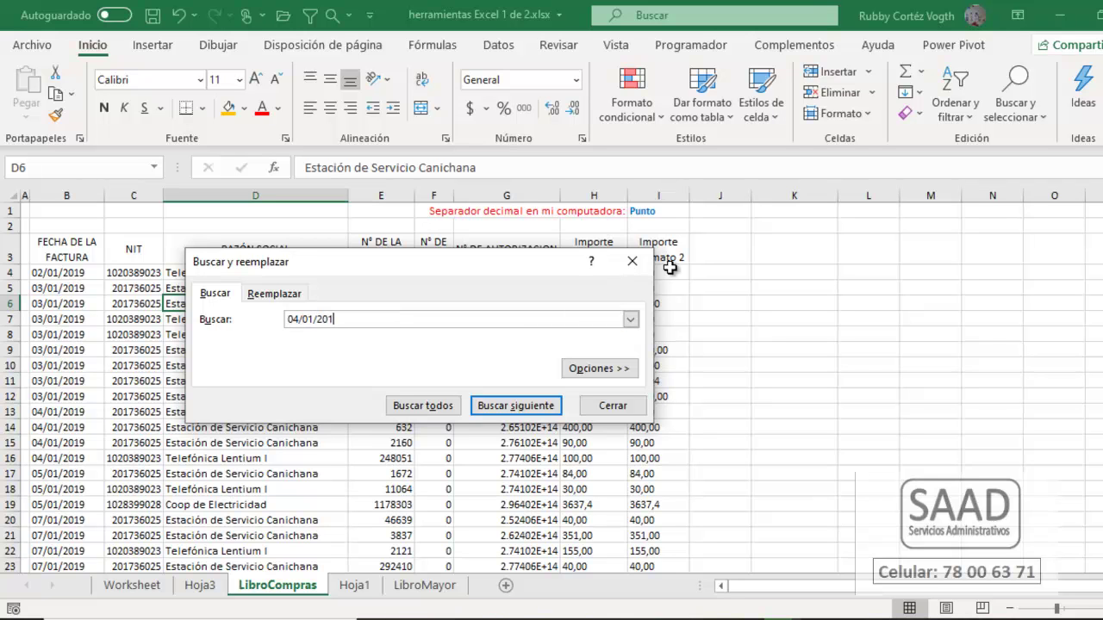
{"action": "left_click", "coordinate": [524, 407]}
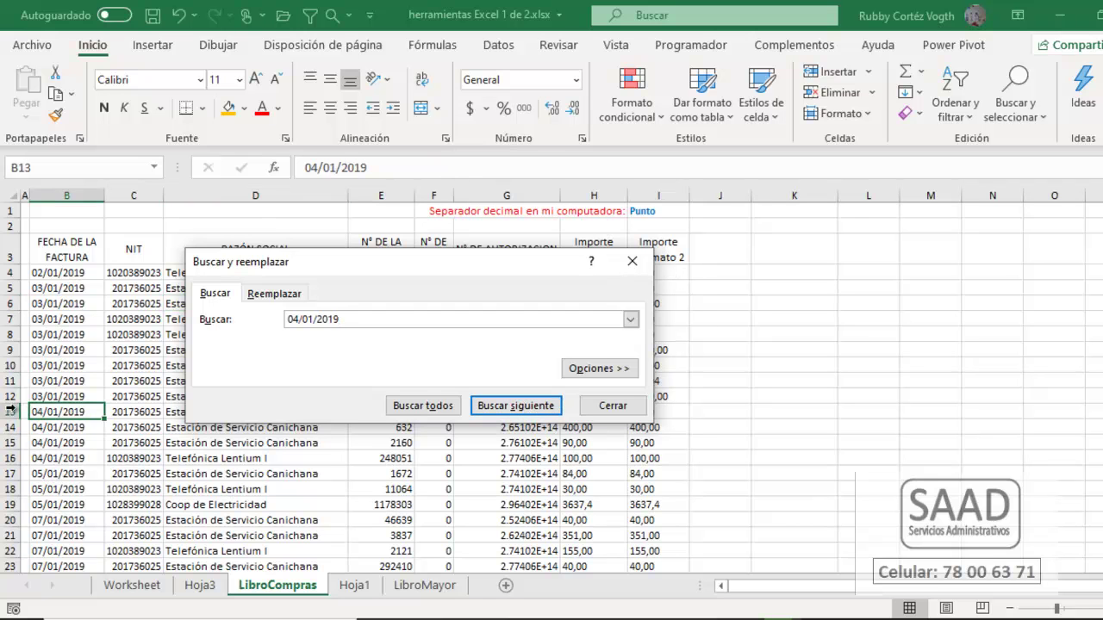
{"action": "left_click", "coordinate": [517, 407]}
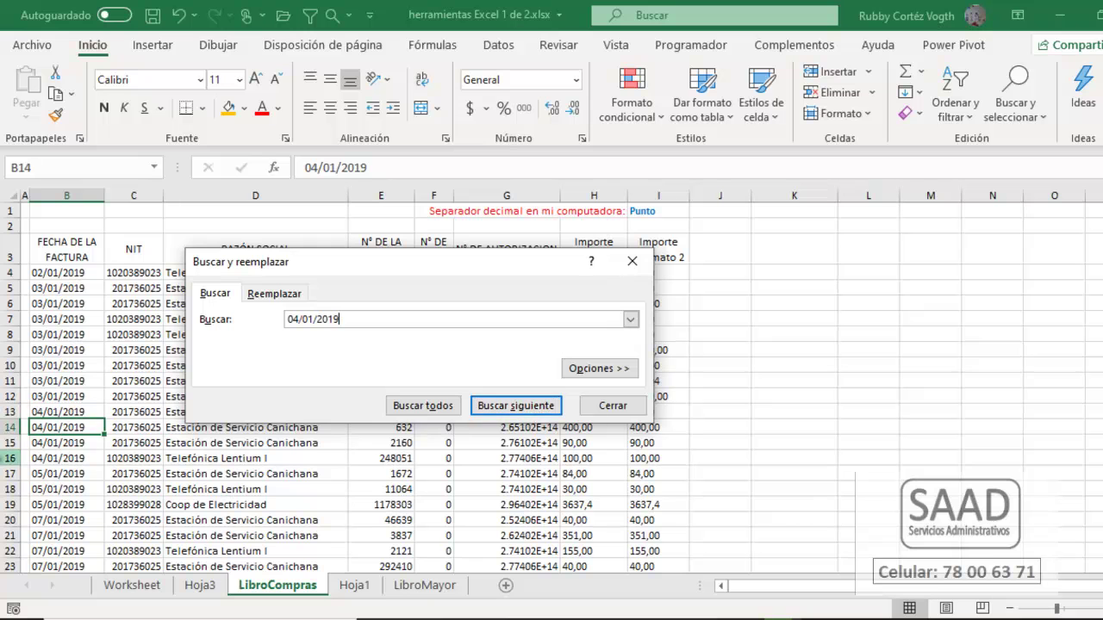
{"action": "left_click", "coordinate": [510, 405]}
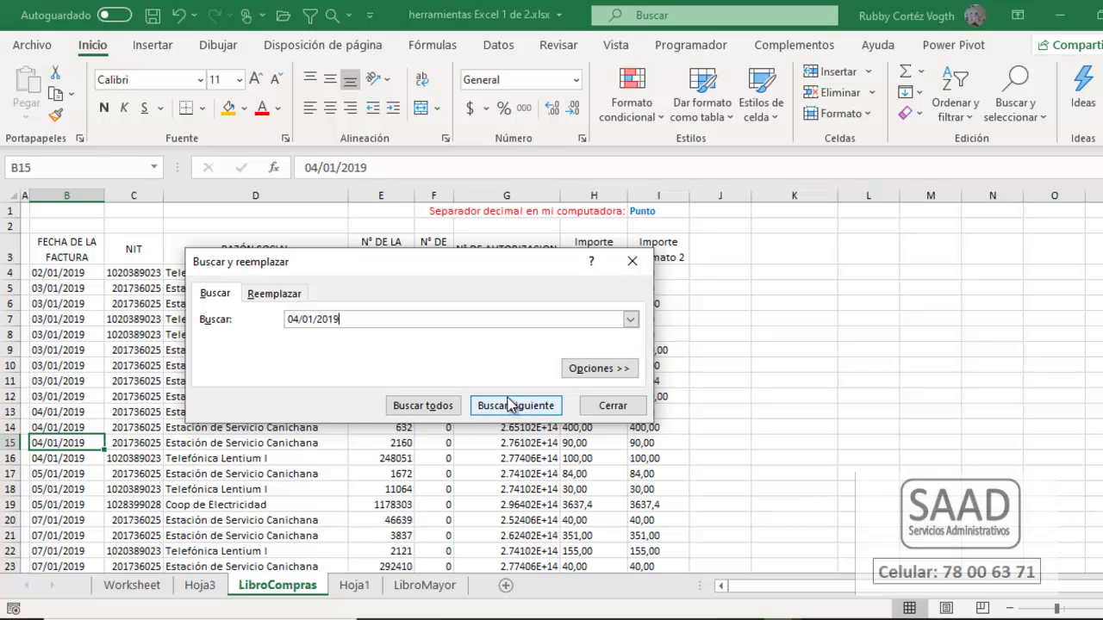
Cycle through the remaining matches for 04/01/2019 on the LibroCompras sheet until the search returns to cell B13.
{"action": "left_click", "coordinate": [510, 405]}
{"action": "left_click", "coordinate": [512, 406]}
{"action": "left_click", "coordinate": [513, 405]}
{"action": "left_click", "coordinate": [514, 407]}
{"action": "left_click", "coordinate": [514, 407]}
{"action": "left_click", "coordinate": [515, 408]}
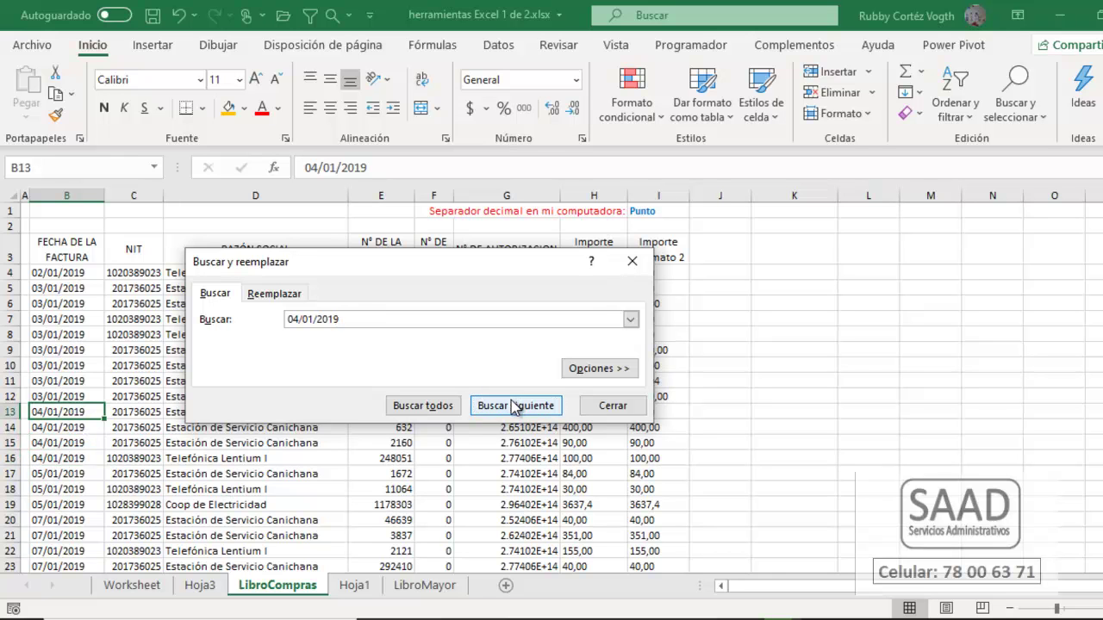
List all matches for 04/01/2019 on the sheet, visit cells B16, B15 and B14 from the results, and close the search dialog.
{"action": "left_click", "coordinate": [431, 406]}
{"action": "left_click_drag", "start_coordinate": [648, 518], "coordinate": [672, 581]}
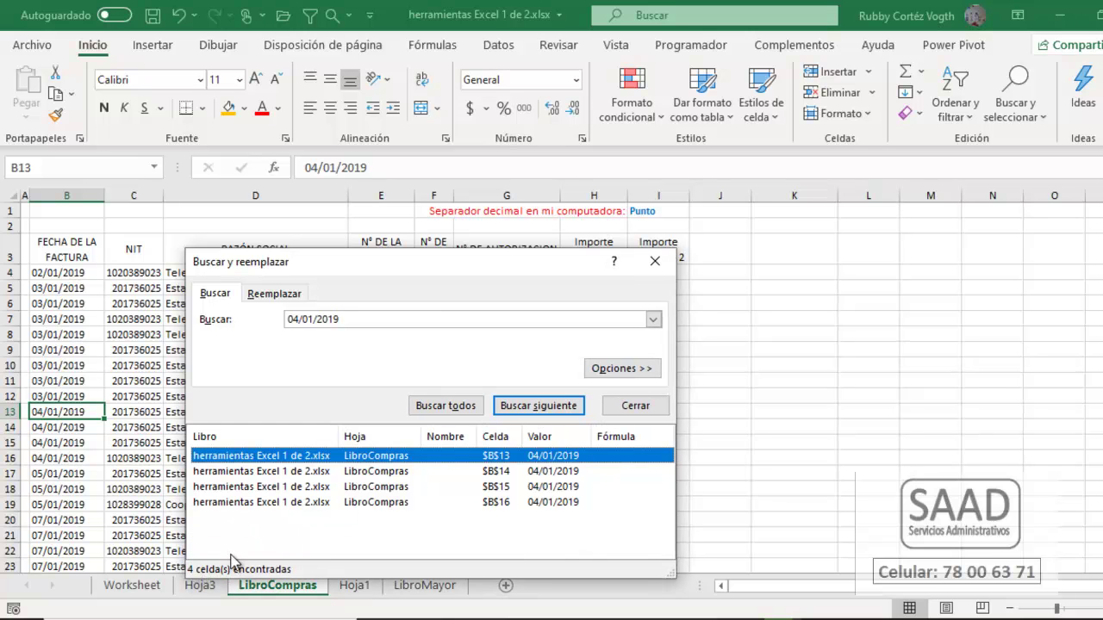
{"action": "left_click", "coordinate": [376, 505]}
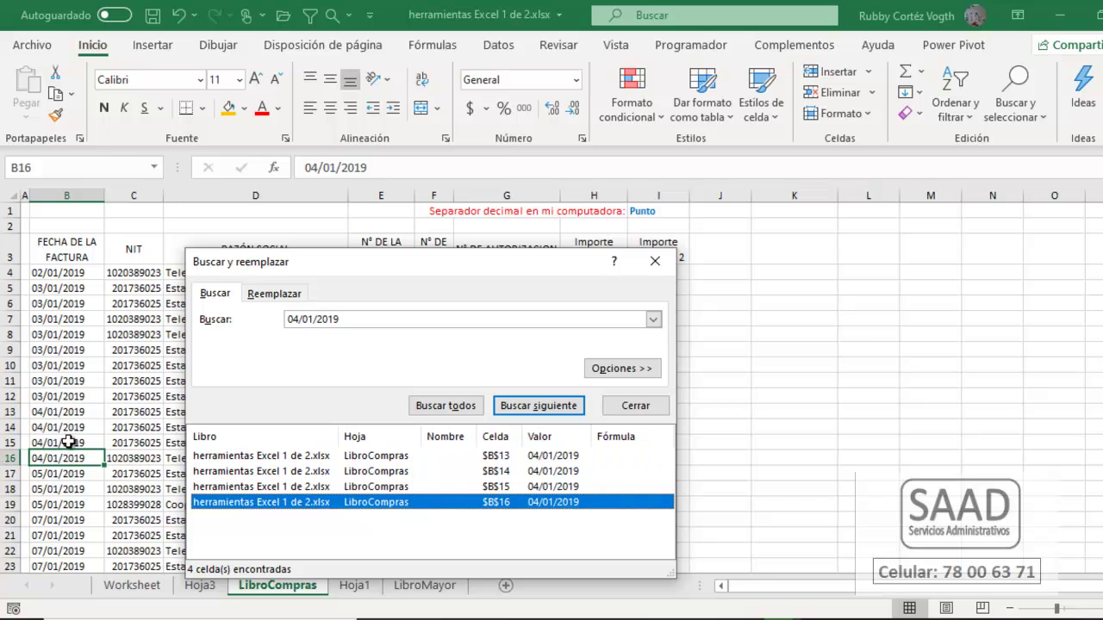
{"action": "left_click", "coordinate": [330, 474]}
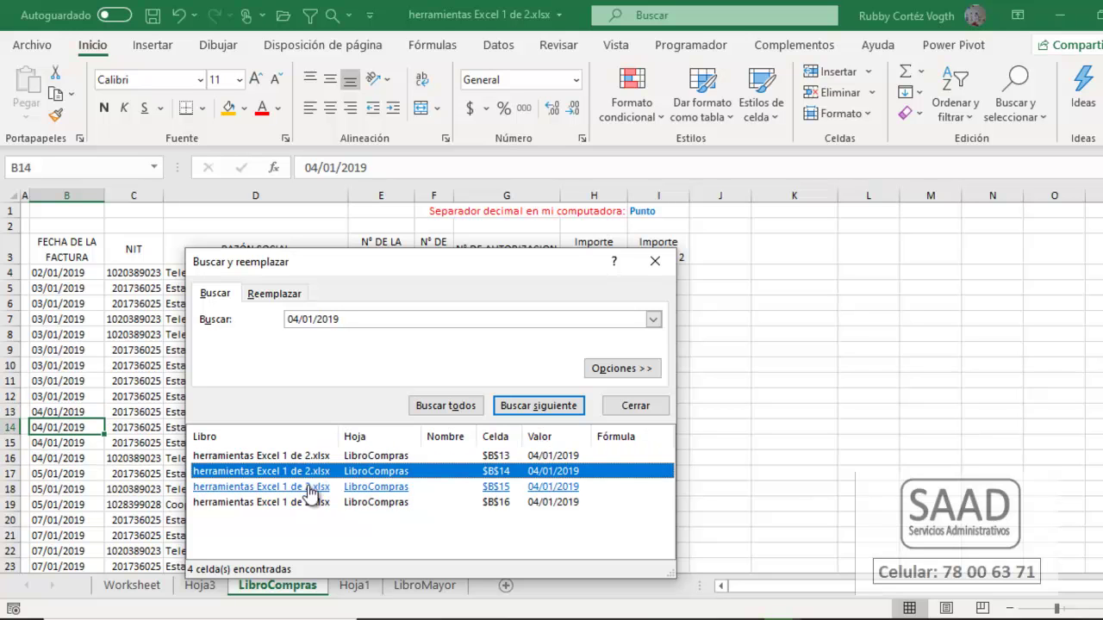
{"action": "left_click", "coordinate": [287, 508]}
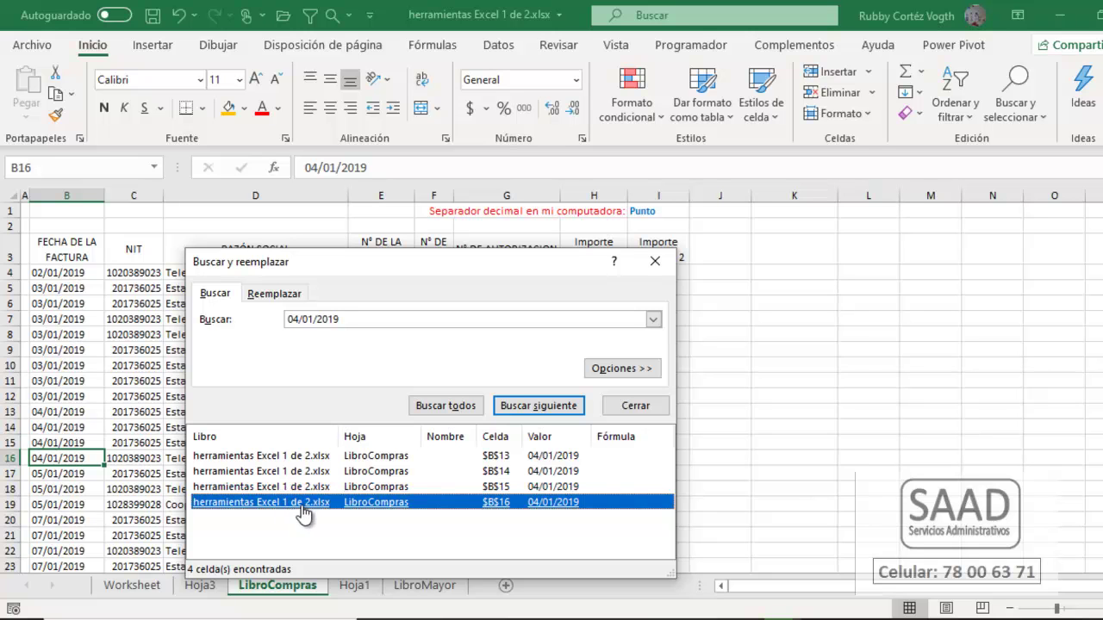
{"action": "left_click", "coordinate": [306, 488]}
{"action": "left_click", "coordinate": [309, 473]}
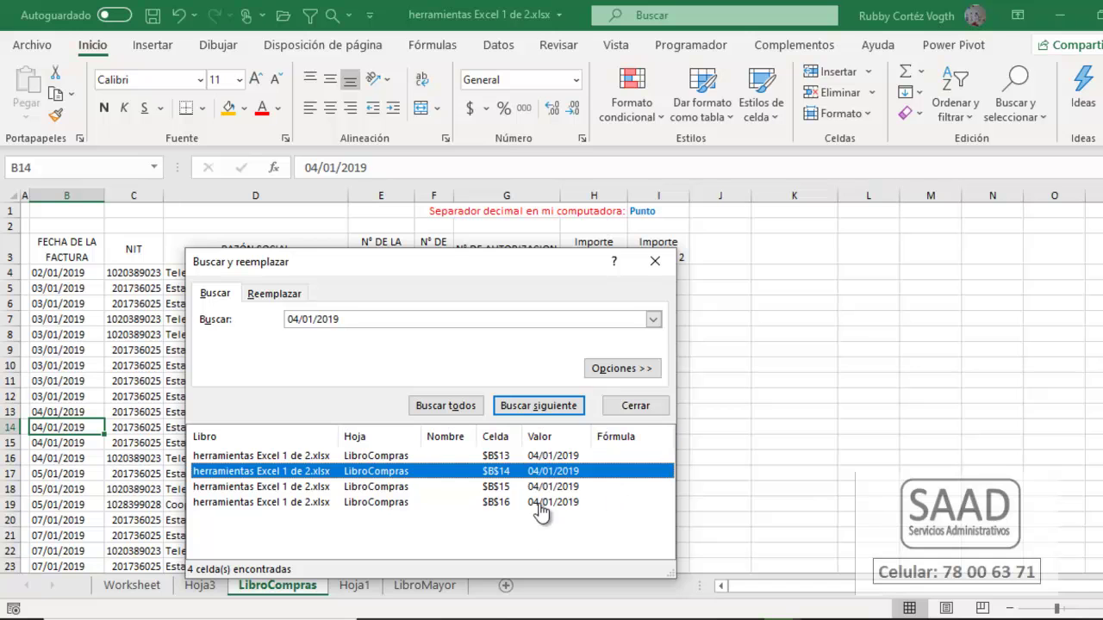
{"action": "left_click", "coordinate": [634, 409]}
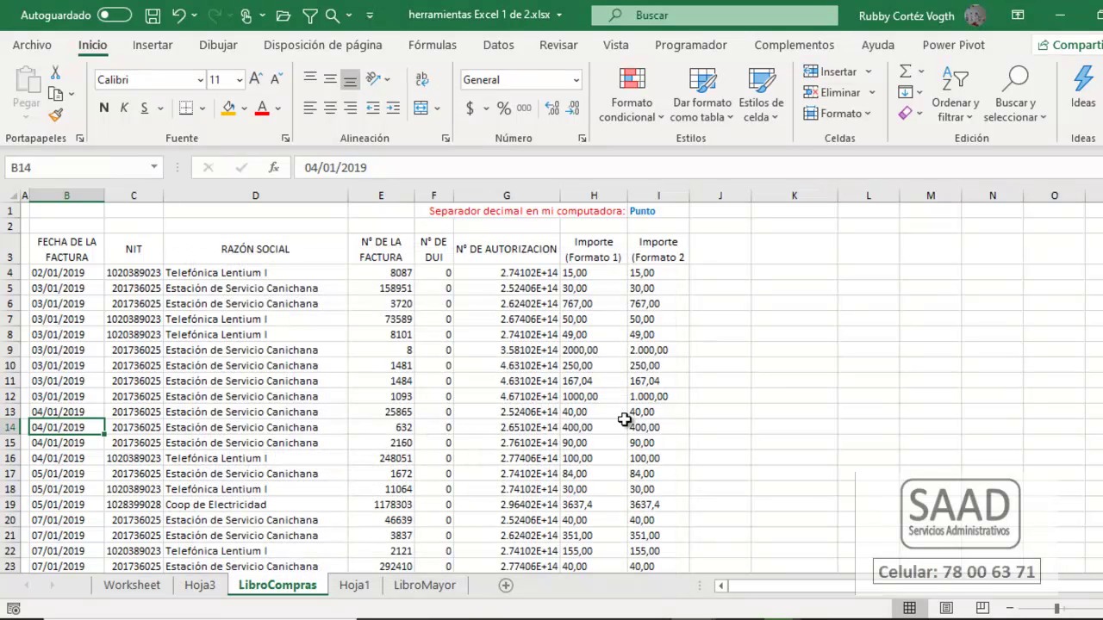
Enter the date 04/01/2019 in cell I5 of the Hoja1 sheet.
{"action": "left_click", "coordinate": [353, 588]}
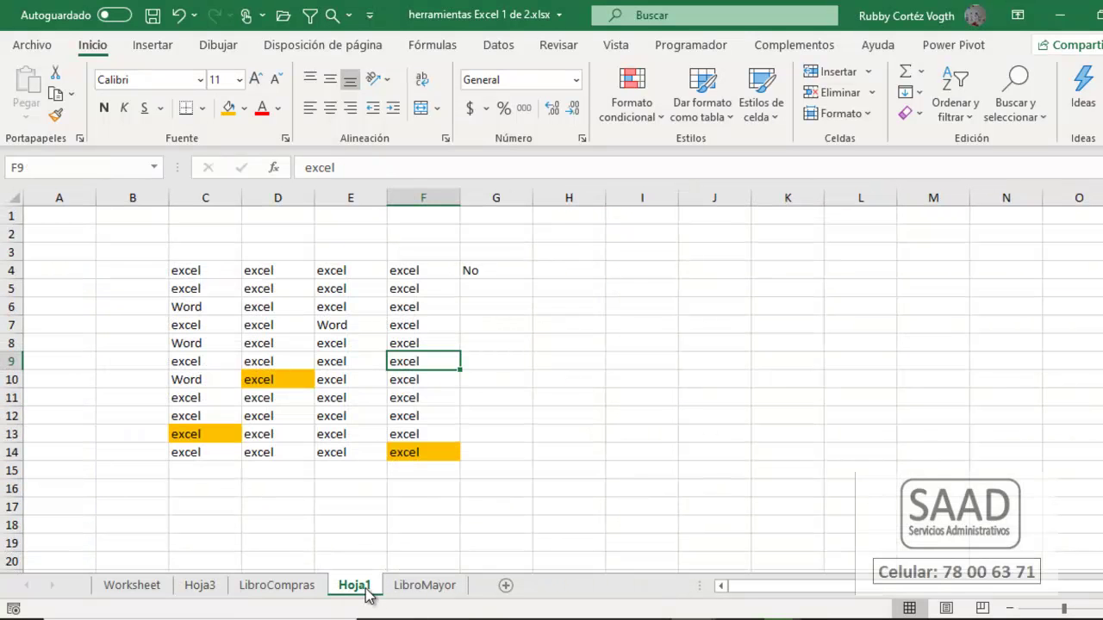
{"action": "left_click", "coordinate": [622, 287]}
{"action": "type", "text": "04"}
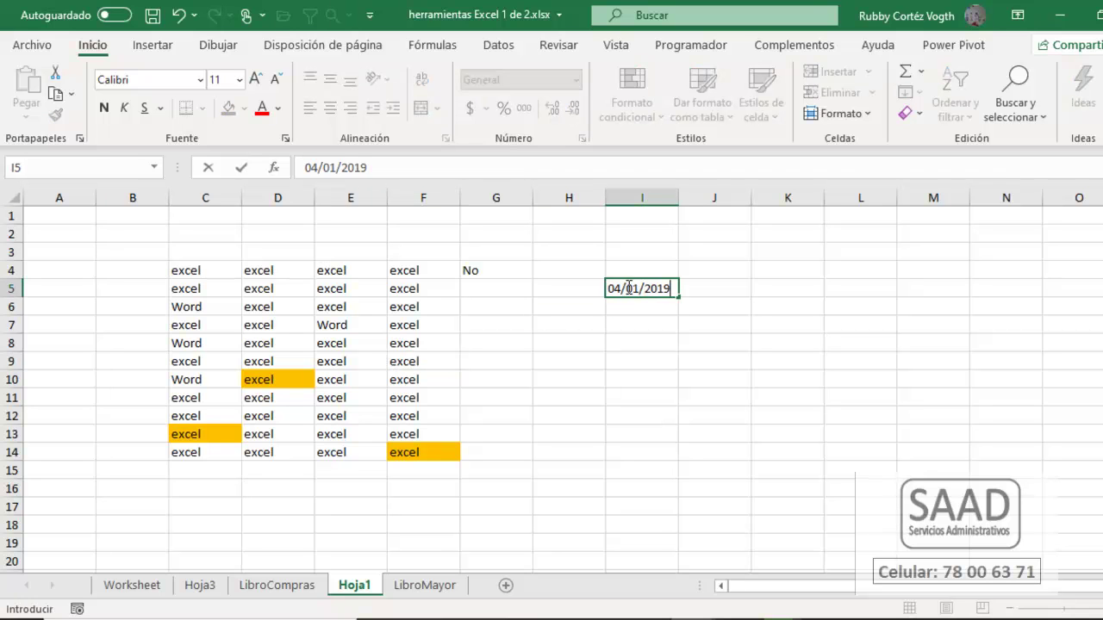
{"action": "type", "text": "/01/2019"}
{"action": "key", "text": "Return"}
Copy the date in cell I5 to cell I9 on Hoja1.
{"action": "left_click", "coordinate": [627, 287]}
{"action": "key", "text": "ctrl+c"}
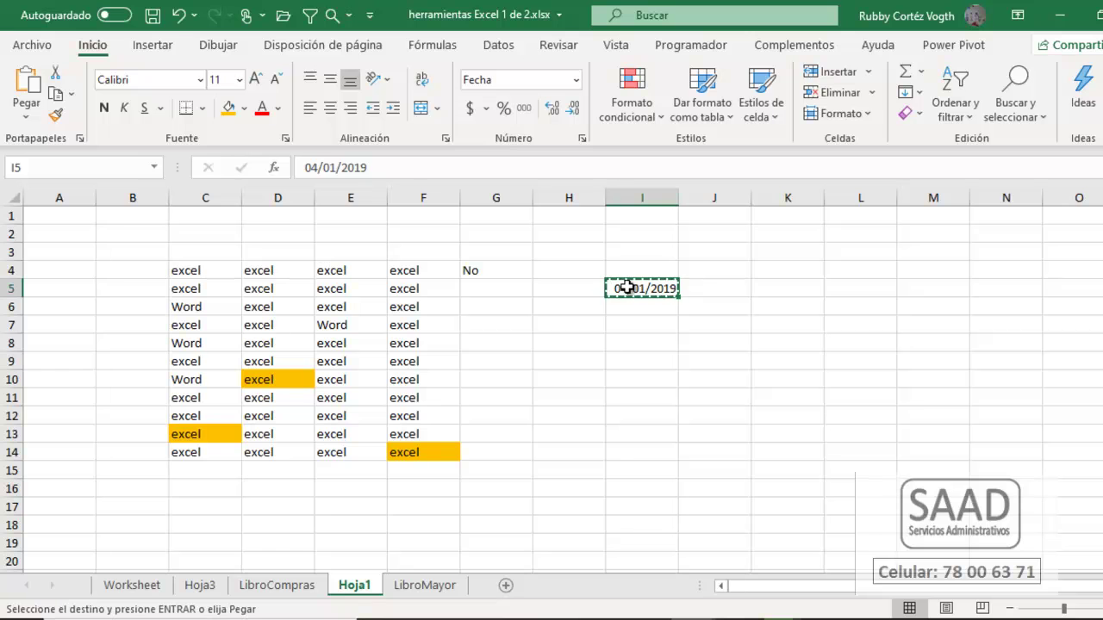
{"action": "key", "text": "Down"}
{"action": "key", "text": "Down"}
{"action": "key", "text": "Down"}
{"action": "key", "text": "Down"}
{"action": "key", "text": "Return"}
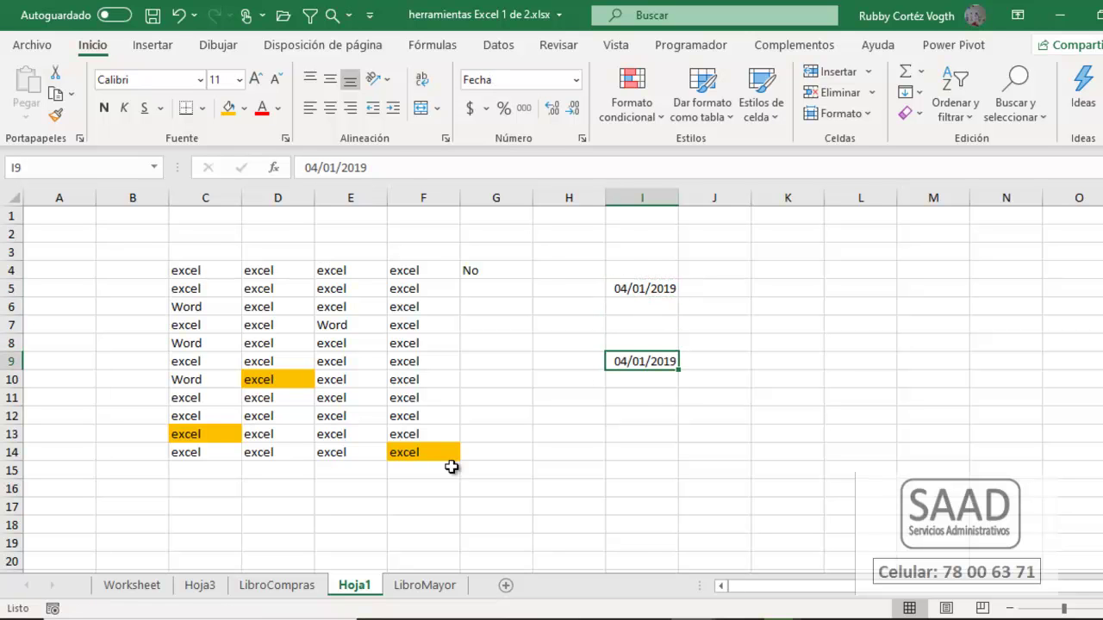
From cell D15 of LibroCompras, search for all occurrences of 04/01/2019 with the search scope set to the whole workbook (Libro).
{"action": "left_click", "coordinate": [277, 586]}
{"action": "left_click", "coordinate": [288, 441]}
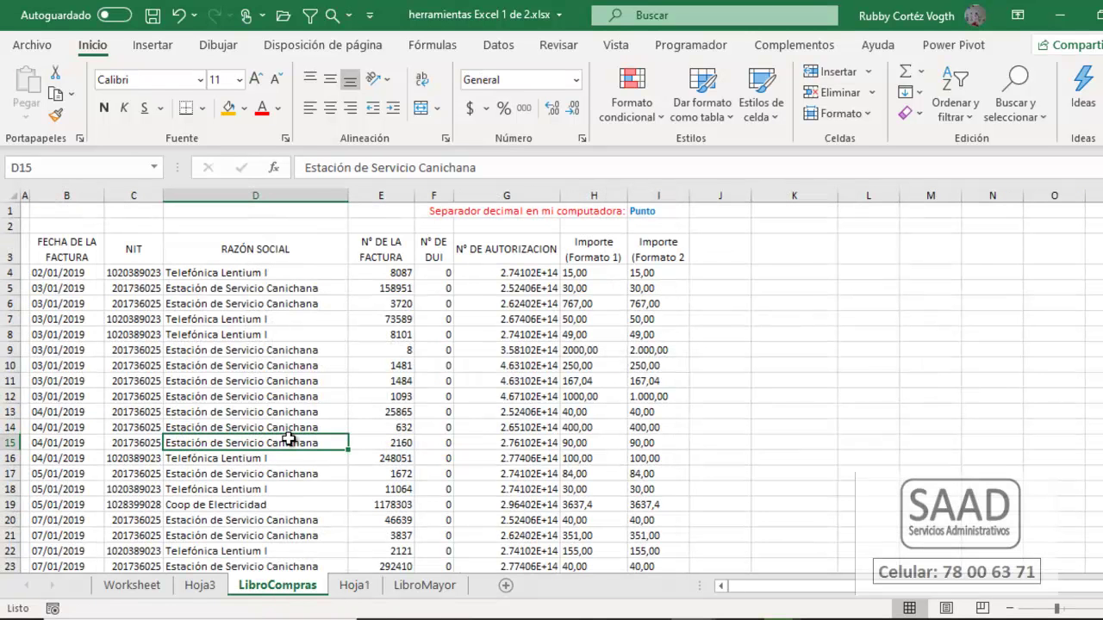
{"action": "key", "text": "ctrl+b"}
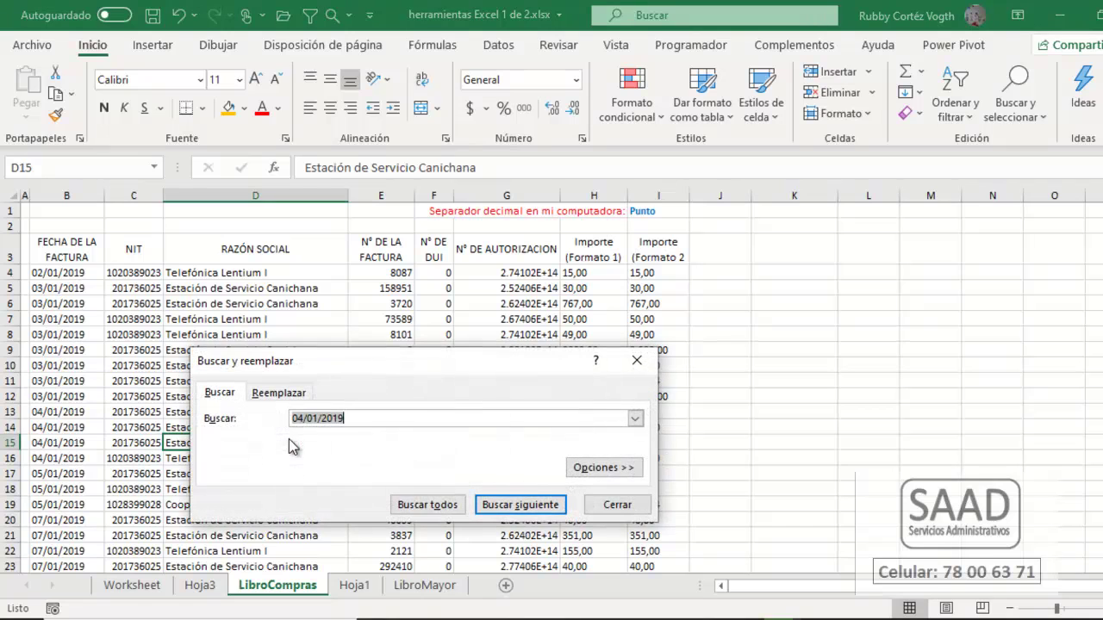
{"action": "left_click", "coordinate": [624, 470]}
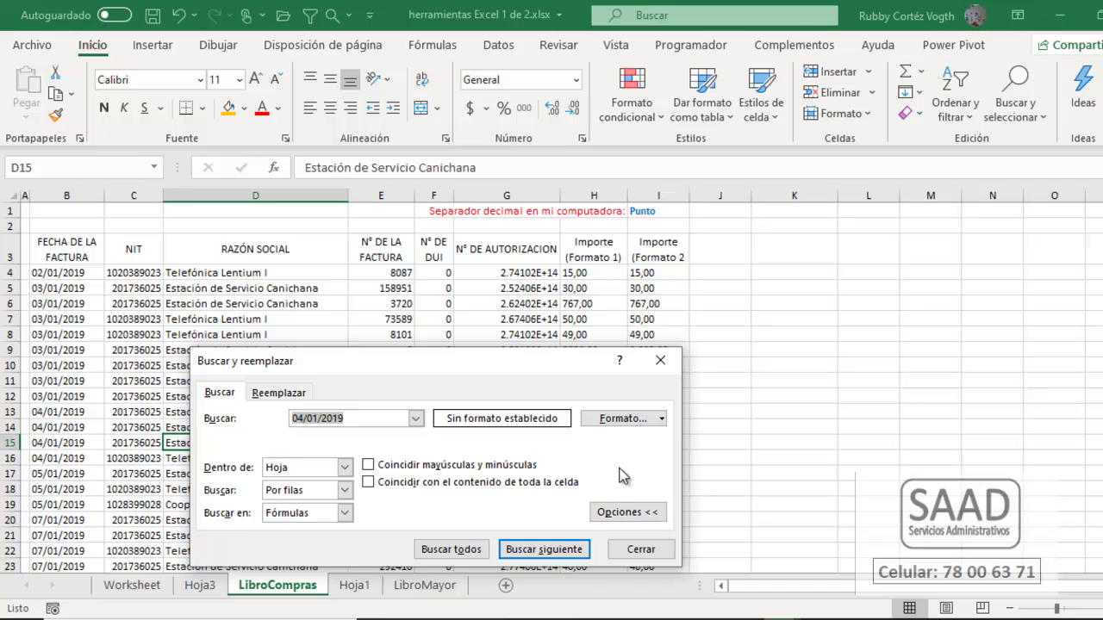
{"action": "left_click", "coordinate": [626, 513]}
{"action": "left_click_drag", "start_coordinate": [529, 369], "coordinate": [526, 257]}
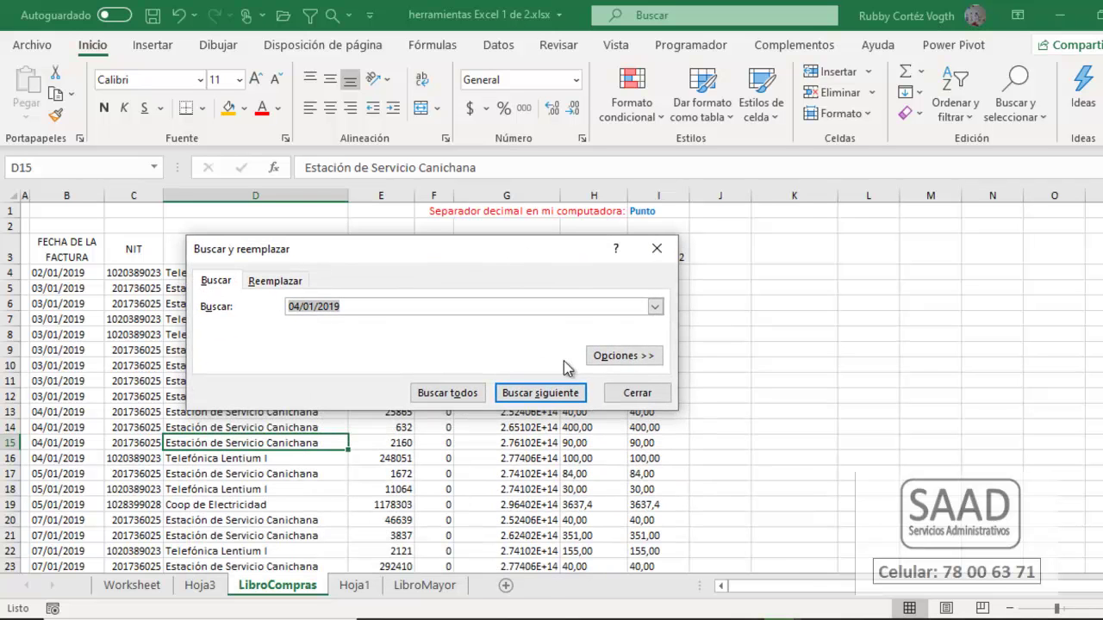
{"action": "left_click", "coordinate": [651, 358]}
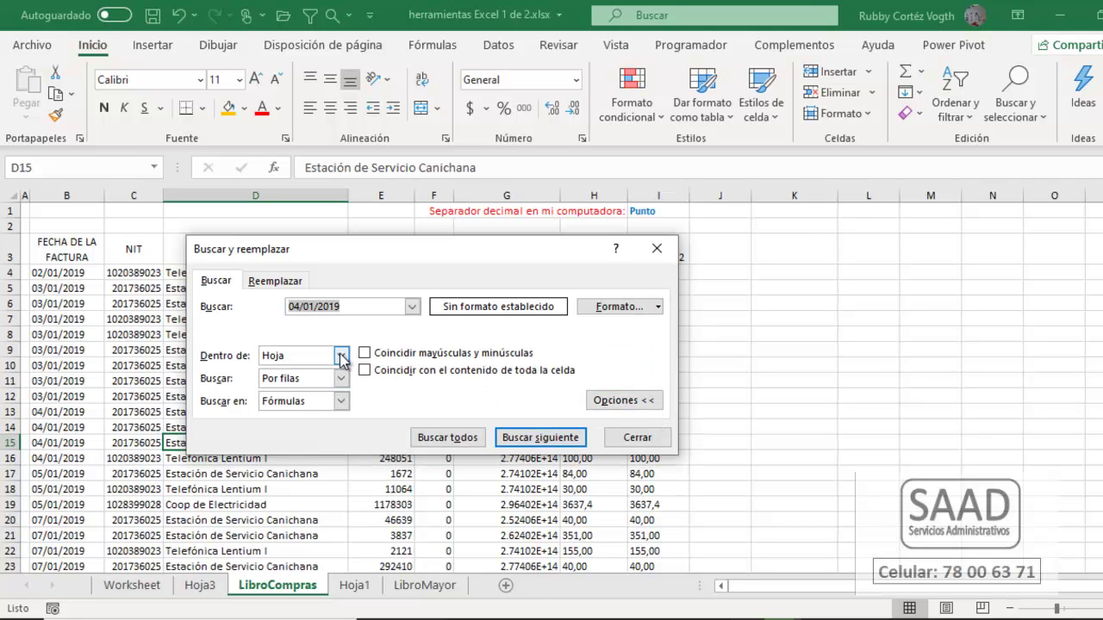
{"action": "left_click", "coordinate": [342, 356]}
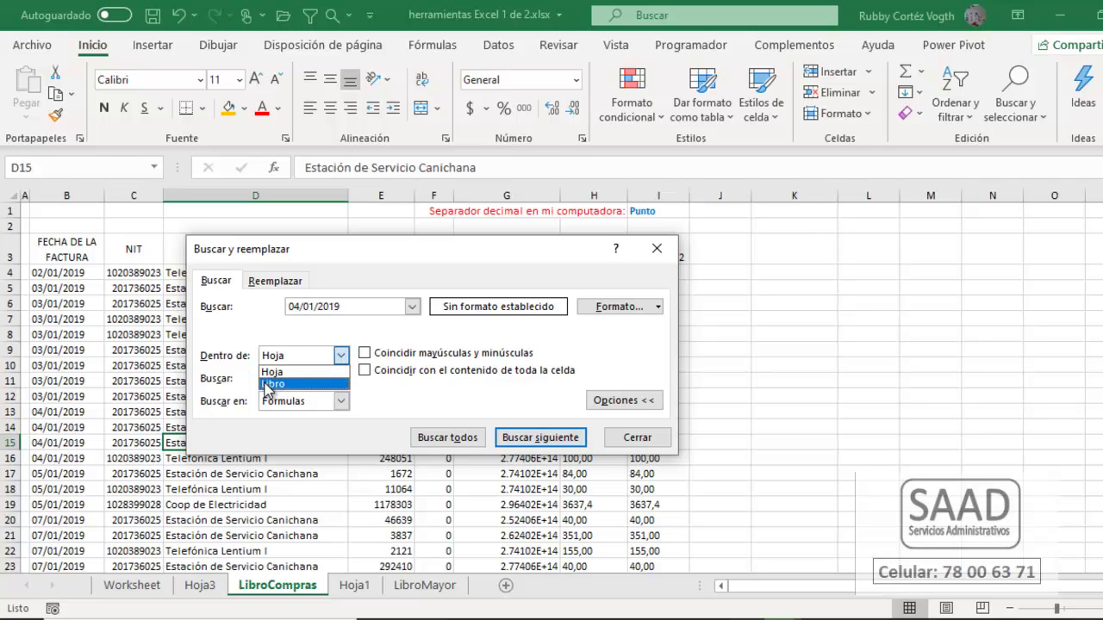
{"action": "left_click", "coordinate": [269, 385]}
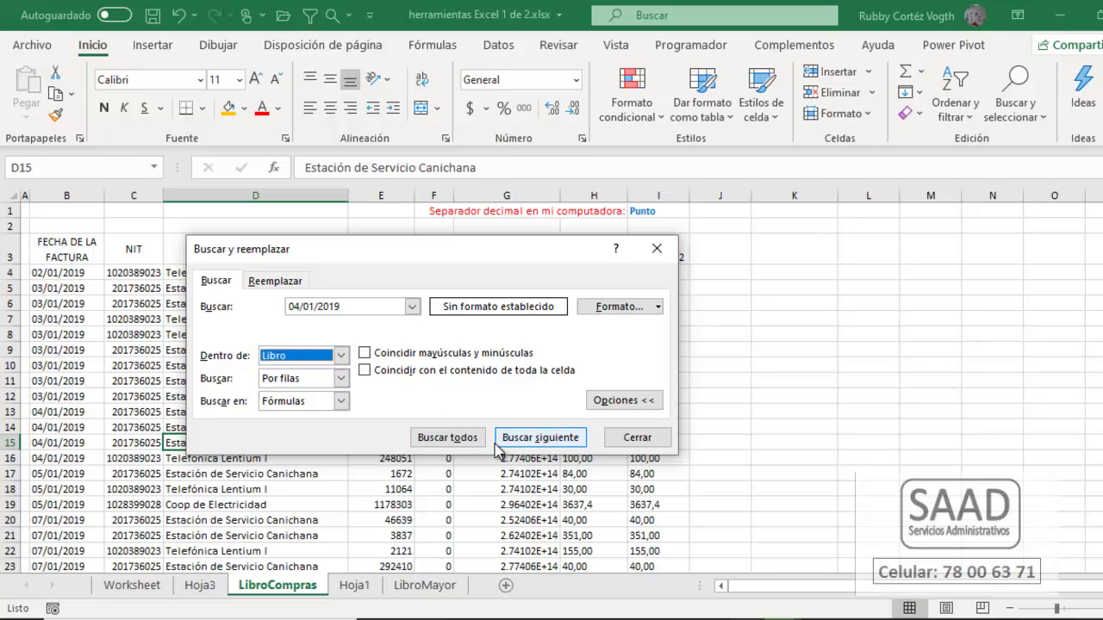
{"action": "left_click", "coordinate": [448, 437]}
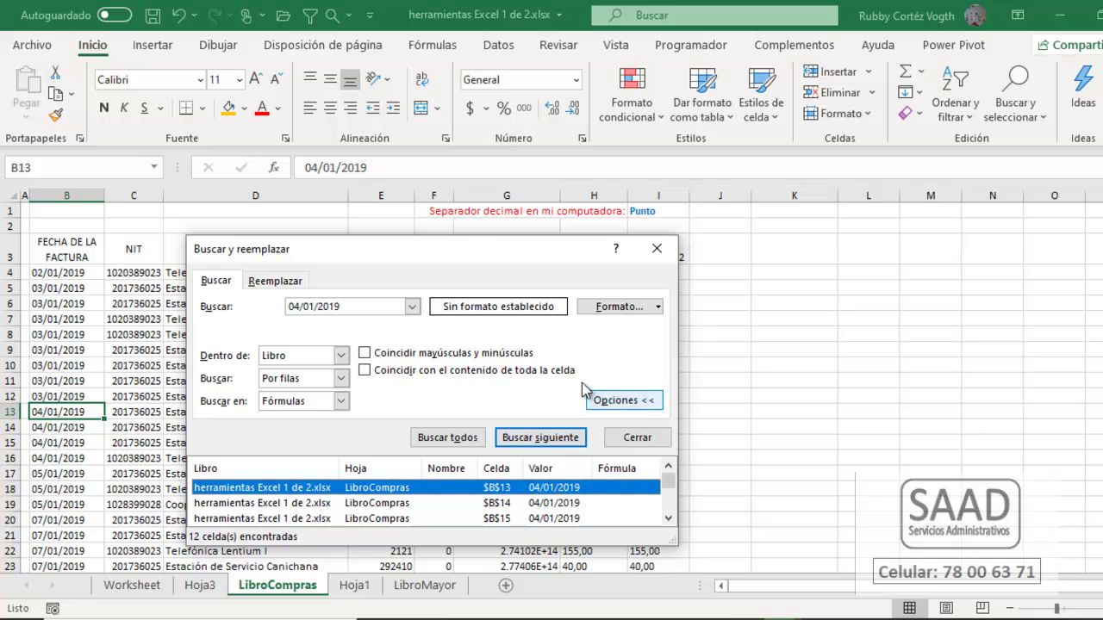
Enlarge the search results list and examine which sheets and cells contain the date.
{"action": "left_click_drag", "start_coordinate": [680, 558], "coordinate": [697, 603]}
{"action": "left_click_drag", "start_coordinate": [689, 498], "coordinate": [700, 547]}
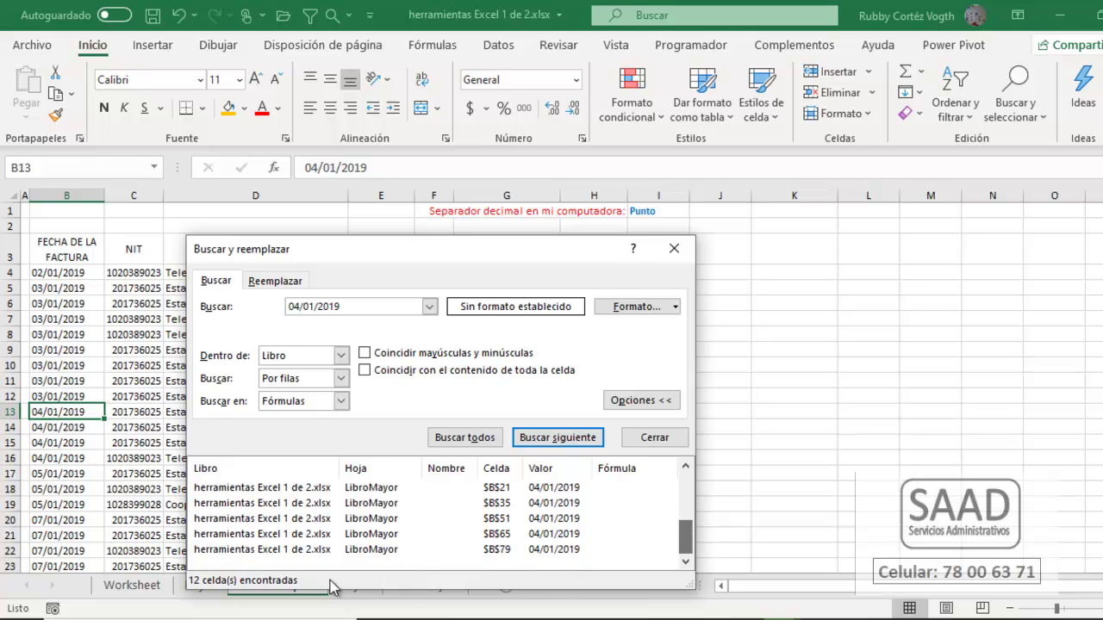
{"action": "left_click_drag", "start_coordinate": [399, 246], "coordinate": [401, 165]}
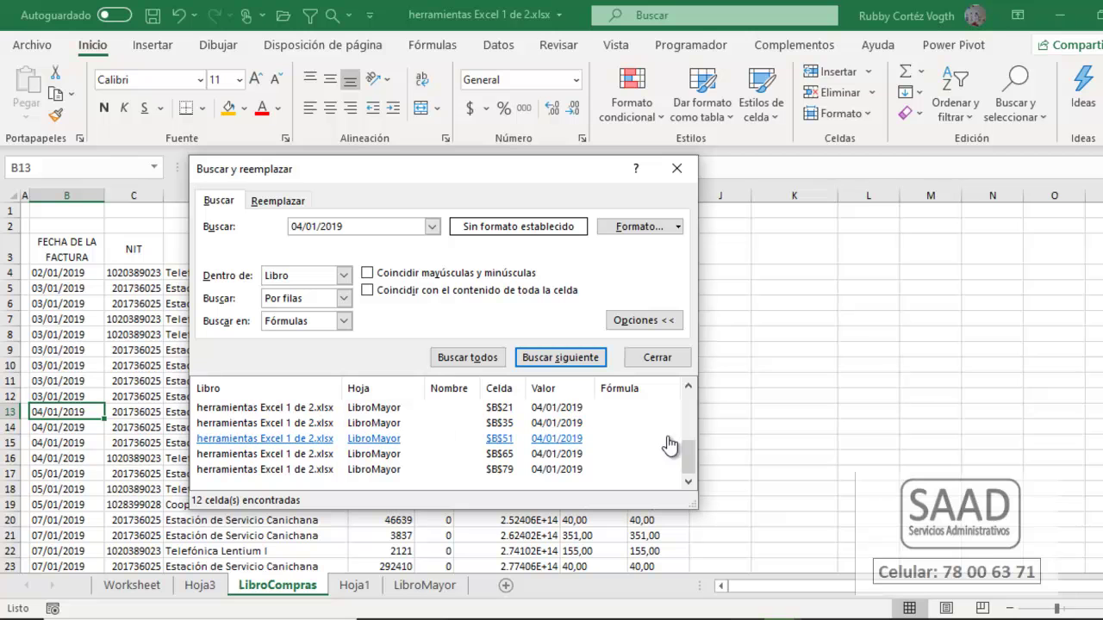
{"action": "left_click_drag", "start_coordinate": [692, 456], "coordinate": [690, 422]}
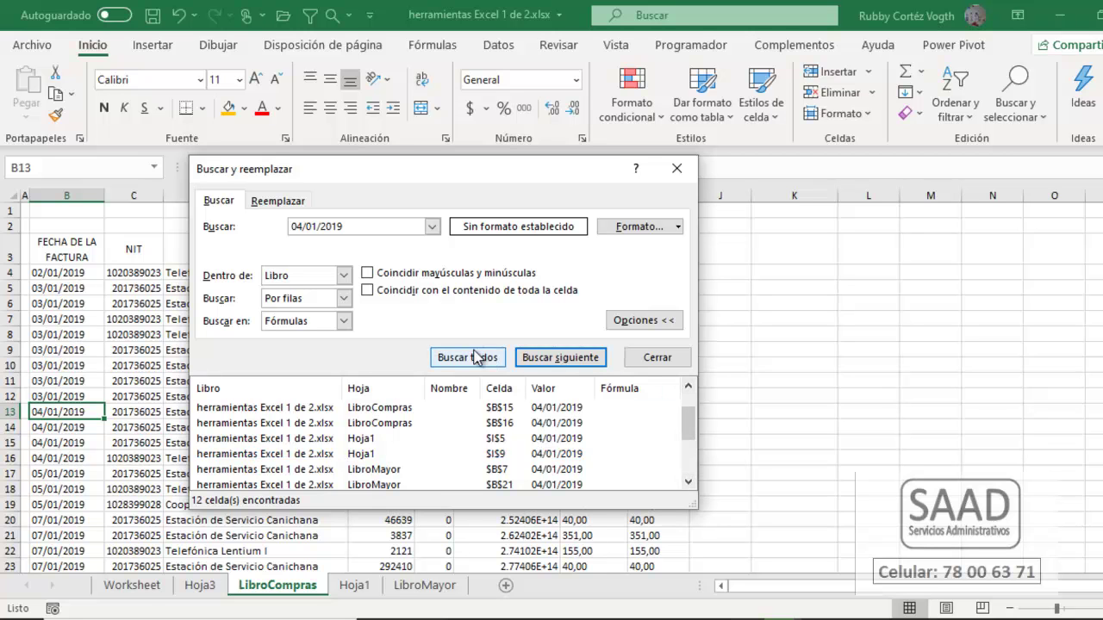
Step through the workbook matches one by one from LibroCompras through Hoja1 to cell B35 of LibroMayor.
{"action": "left_click", "coordinate": [535, 360]}
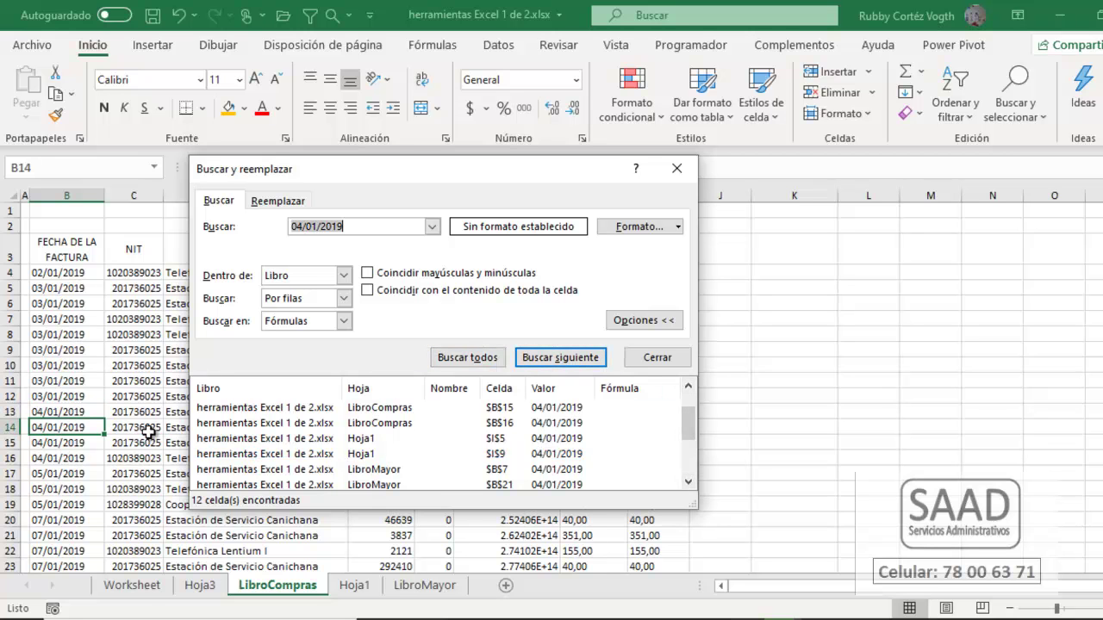
{"action": "left_click", "coordinate": [543, 366]}
{"action": "left_click", "coordinate": [543, 366]}
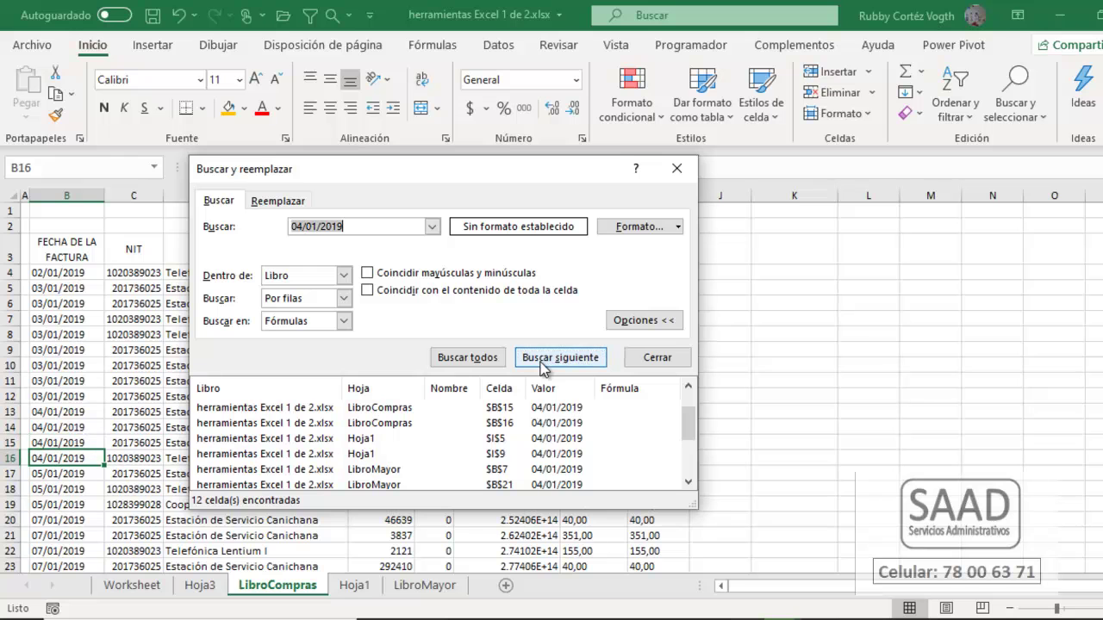
{"action": "left_click", "coordinate": [543, 363]}
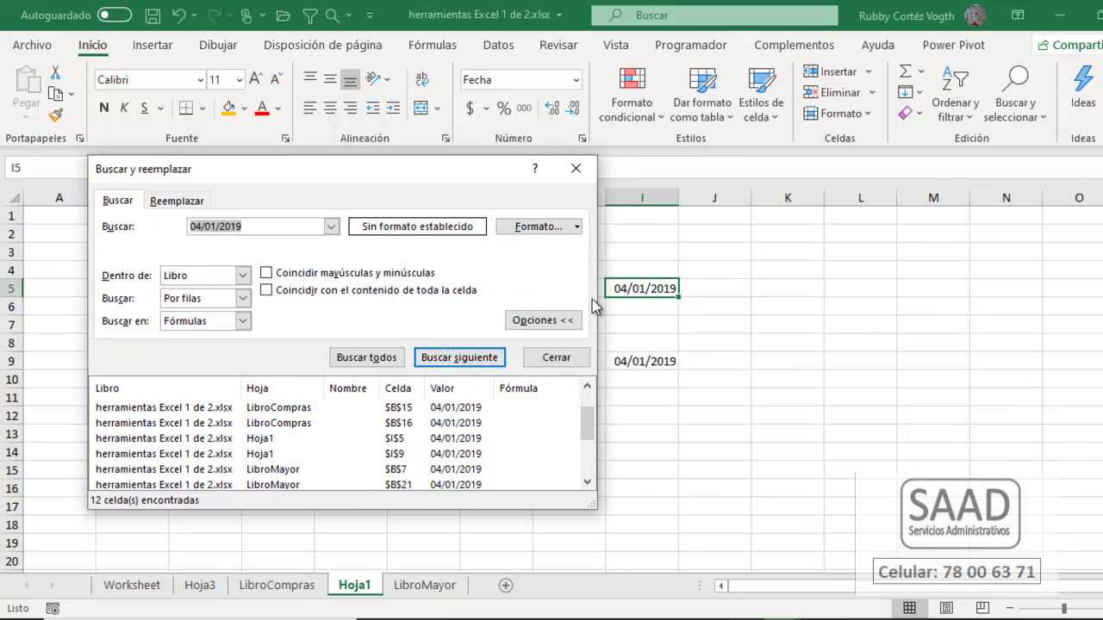
{"action": "left_click", "coordinate": [446, 362]}
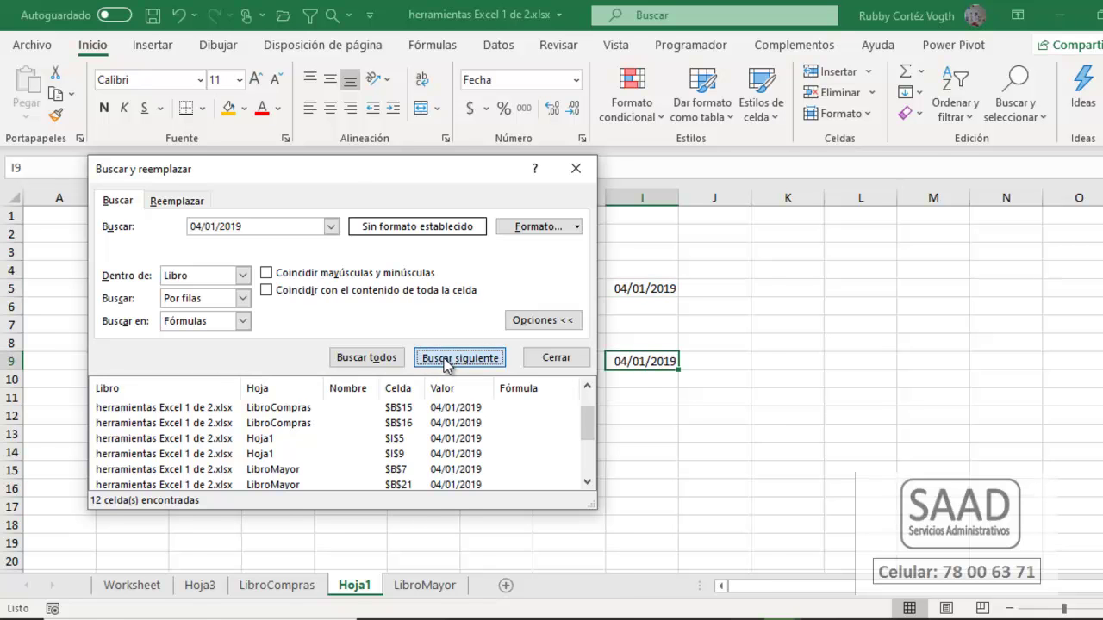
{"action": "left_click", "coordinate": [446, 362]}
{"action": "left_click_drag", "start_coordinate": [347, 273], "coordinate": [552, 160]}
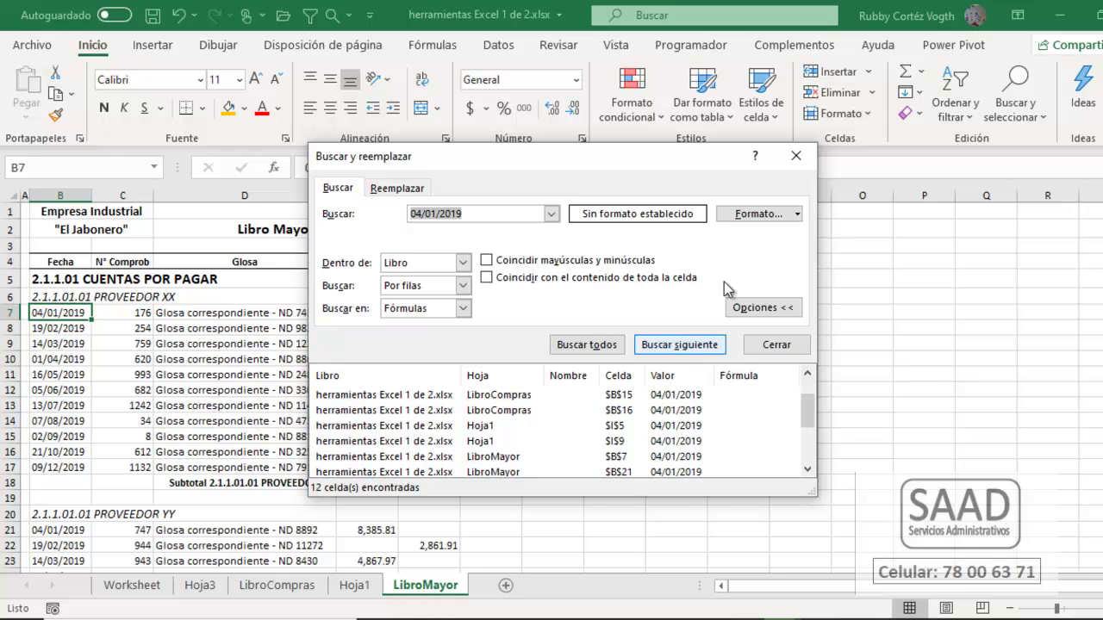
{"action": "left_click", "coordinate": [686, 352]}
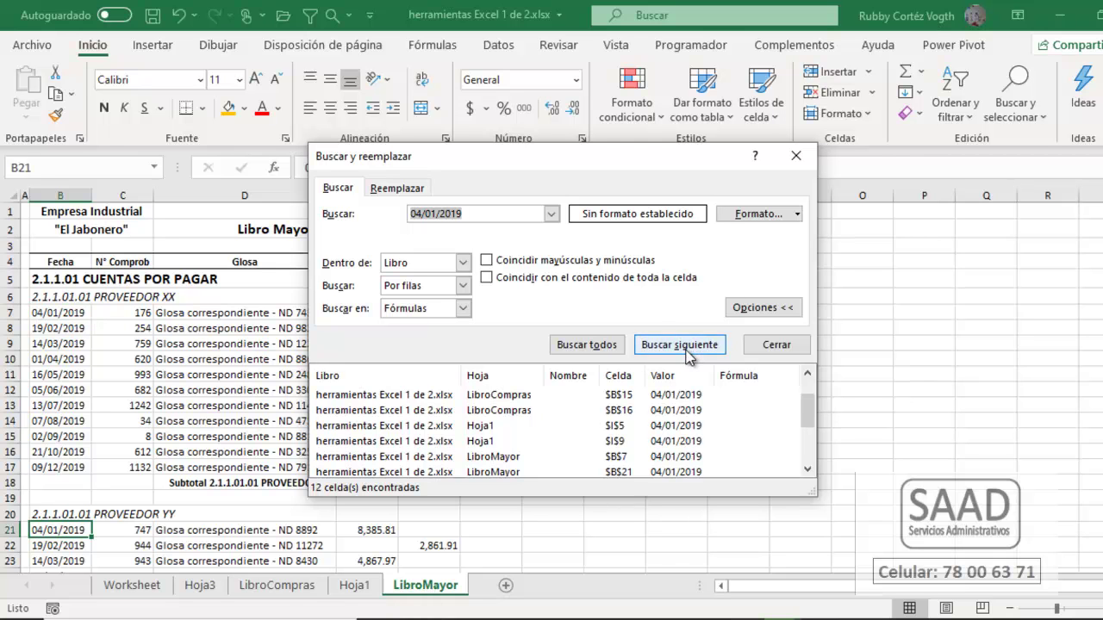
{"action": "left_click", "coordinate": [687, 352]}
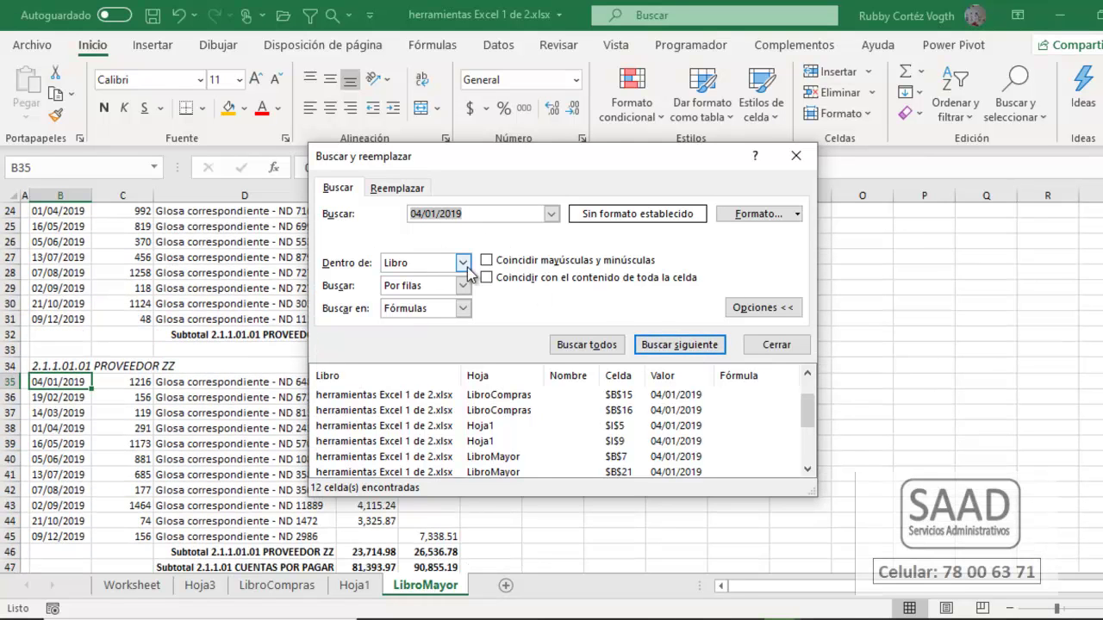
Set the search scope back to the current sheet (Hoja) and close the search dialog.
{"action": "left_click", "coordinate": [463, 263]}
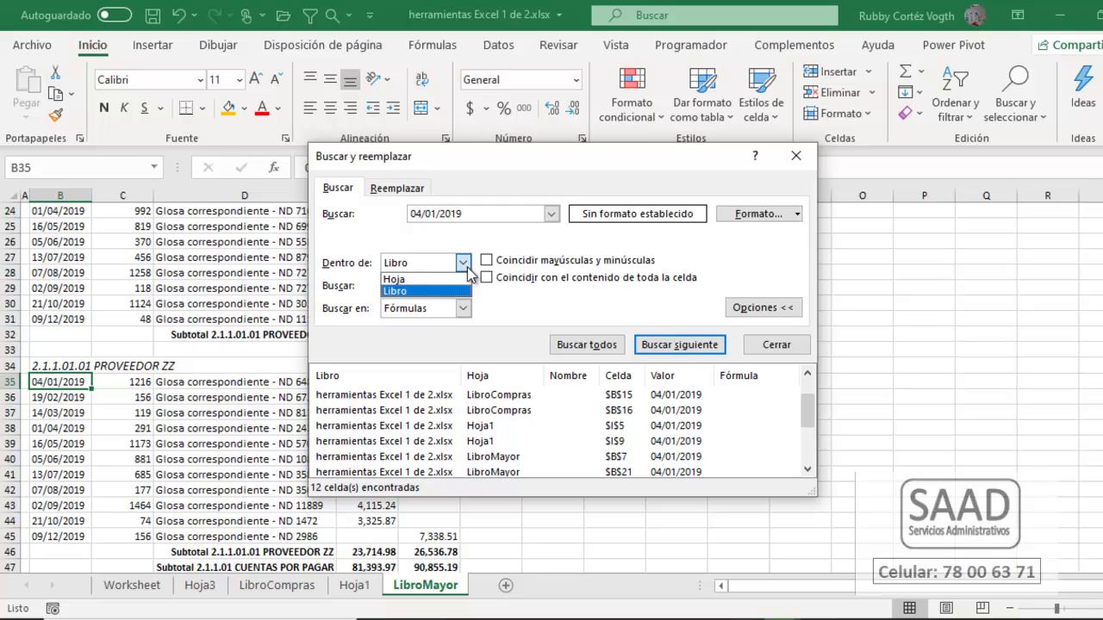
{"action": "left_click", "coordinate": [395, 280]}
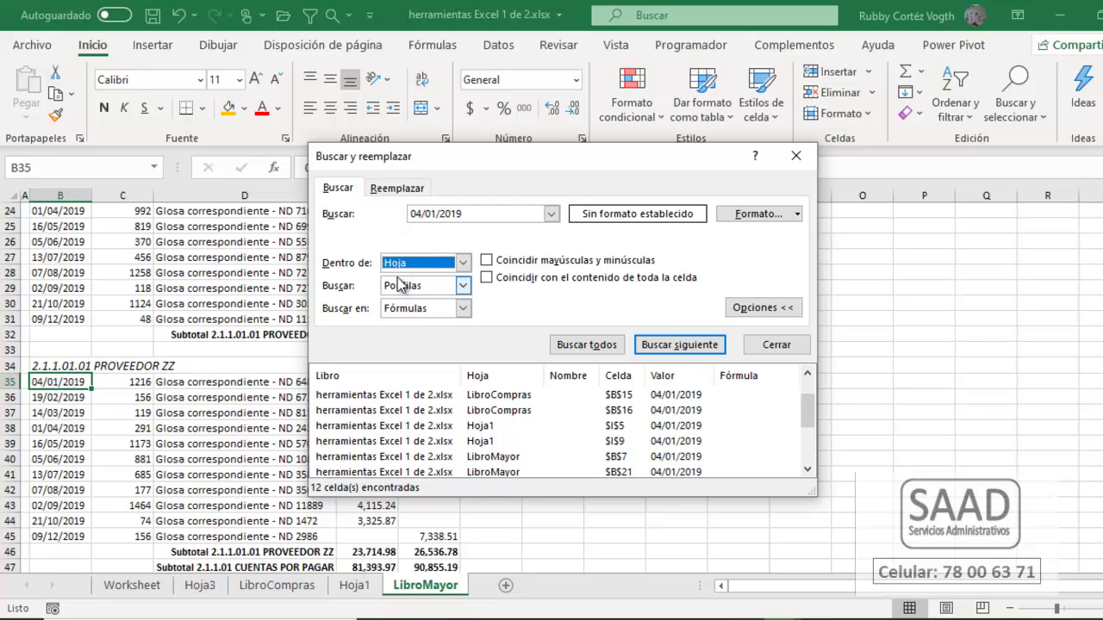
{"action": "left_click", "coordinate": [774, 344]}
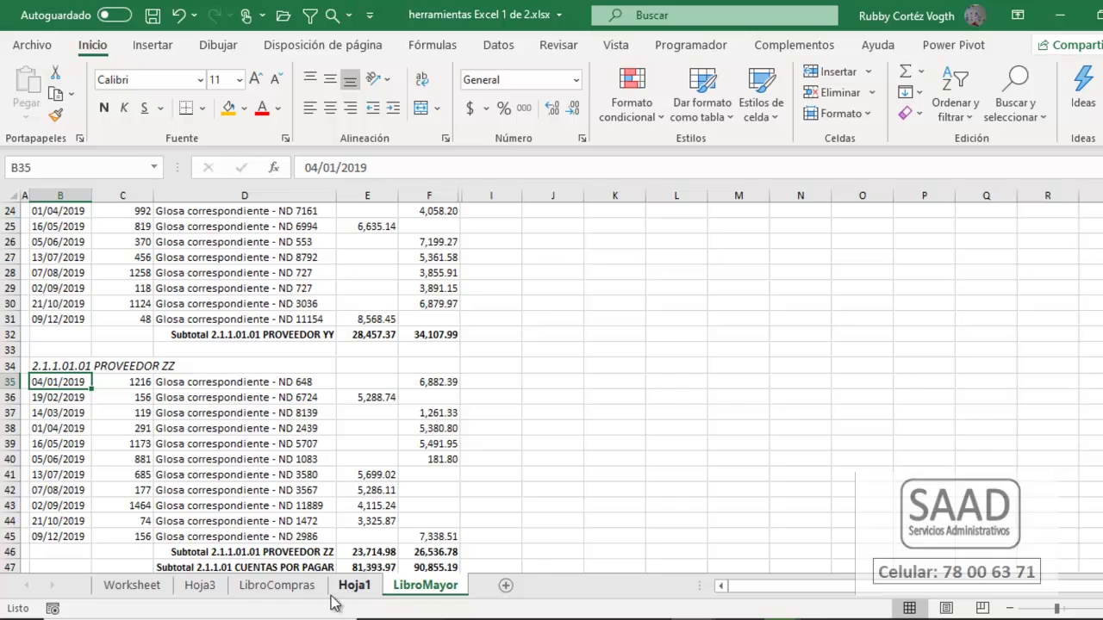
Return to the LibroCompras sheet, select cell D16, and collapse the search dialog's extra options before closing it.
{"action": "left_click", "coordinate": [290, 593]}
{"action": "left_click", "coordinate": [229, 458]}
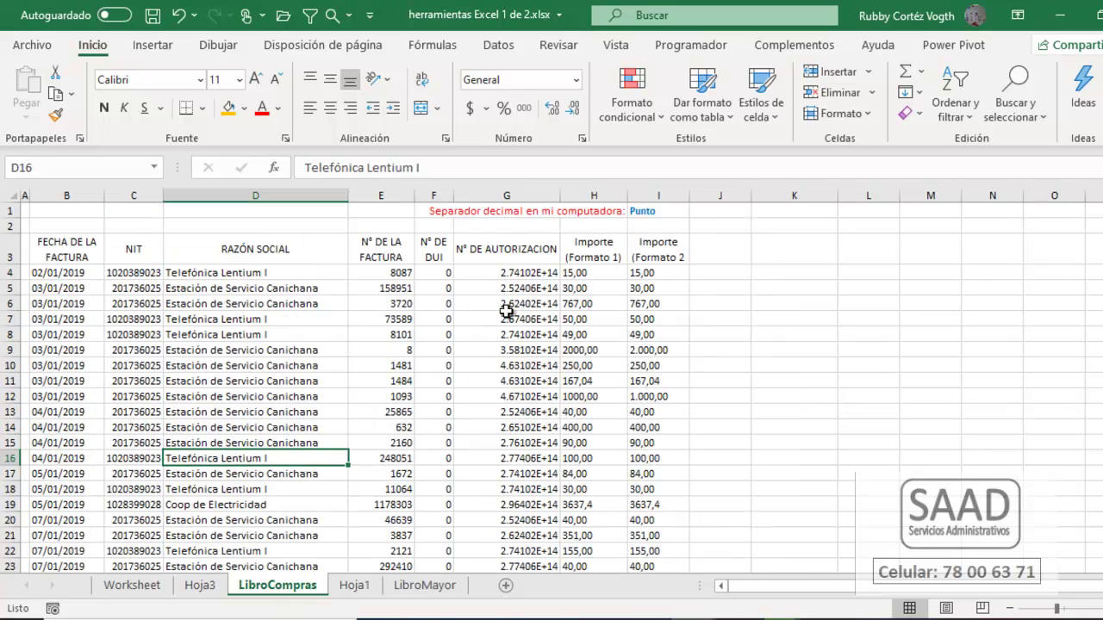
{"action": "key", "text": "ctrl+b"}
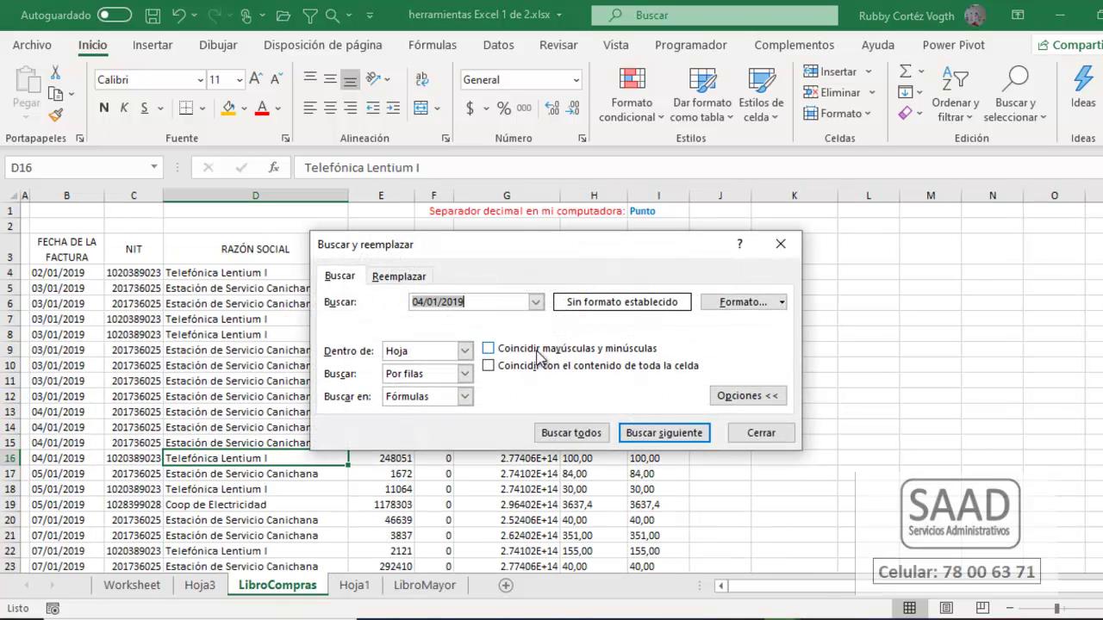
{"action": "left_click", "coordinate": [747, 396]}
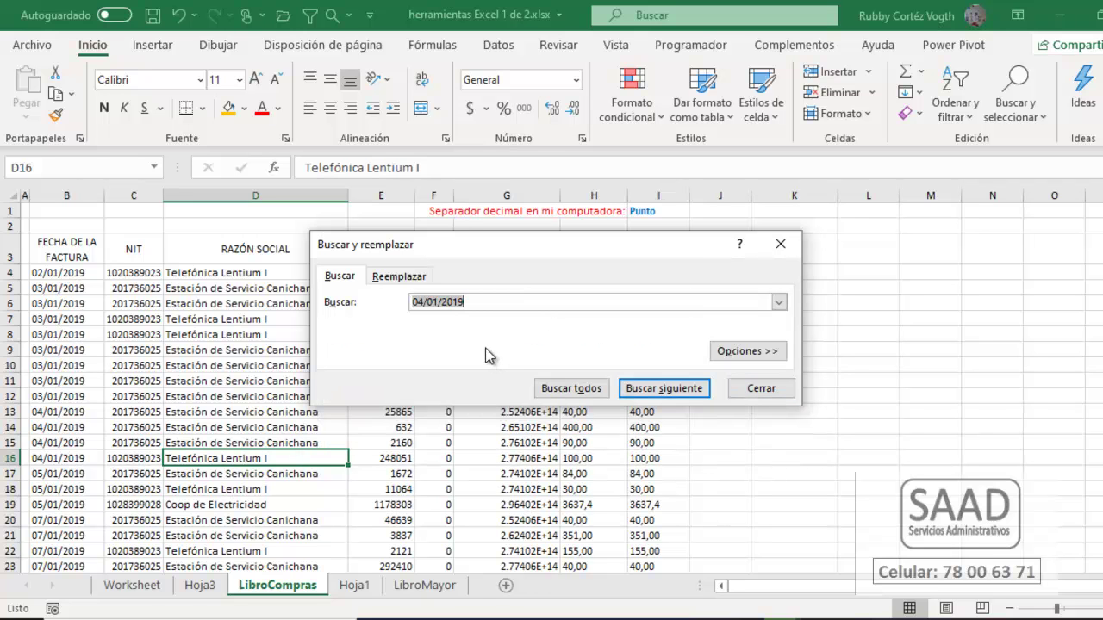
{"action": "left_click", "coordinate": [781, 245]}
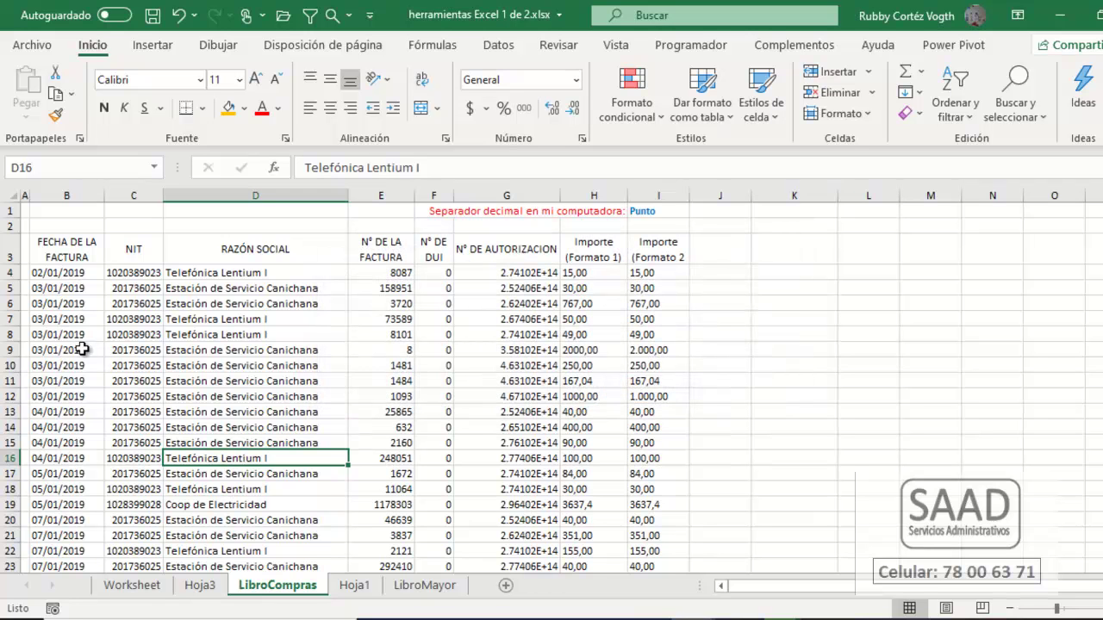
Fill cells H6, H17, B18 and D10 of LibroCompras with the standard theme orange.
{"action": "left_click", "coordinate": [577, 306]}
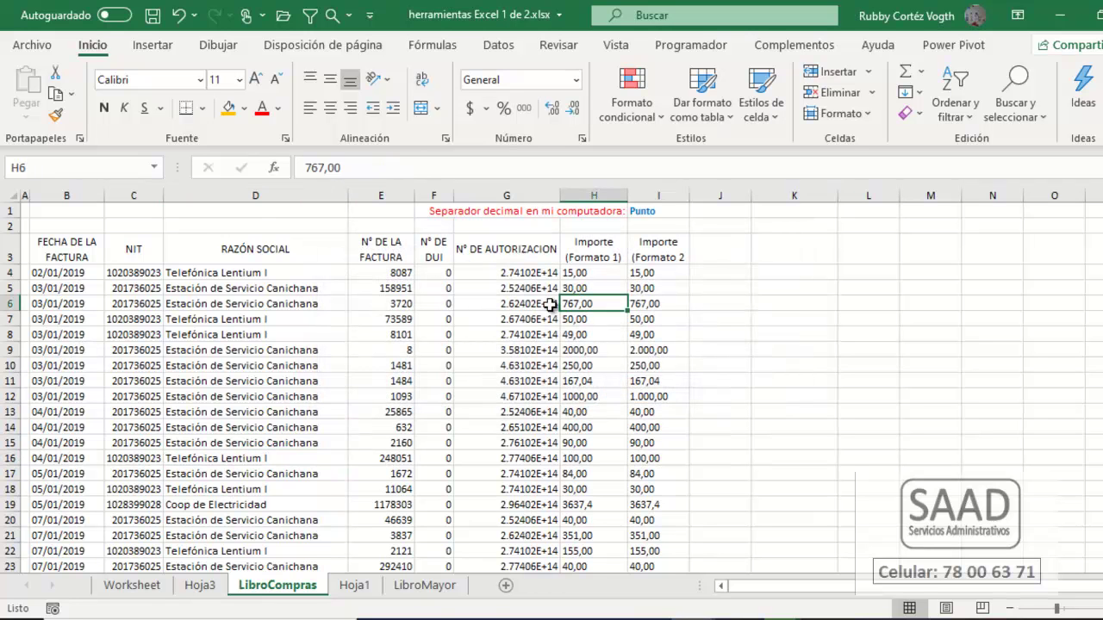
{"action": "left_click", "coordinate": [245, 108]}
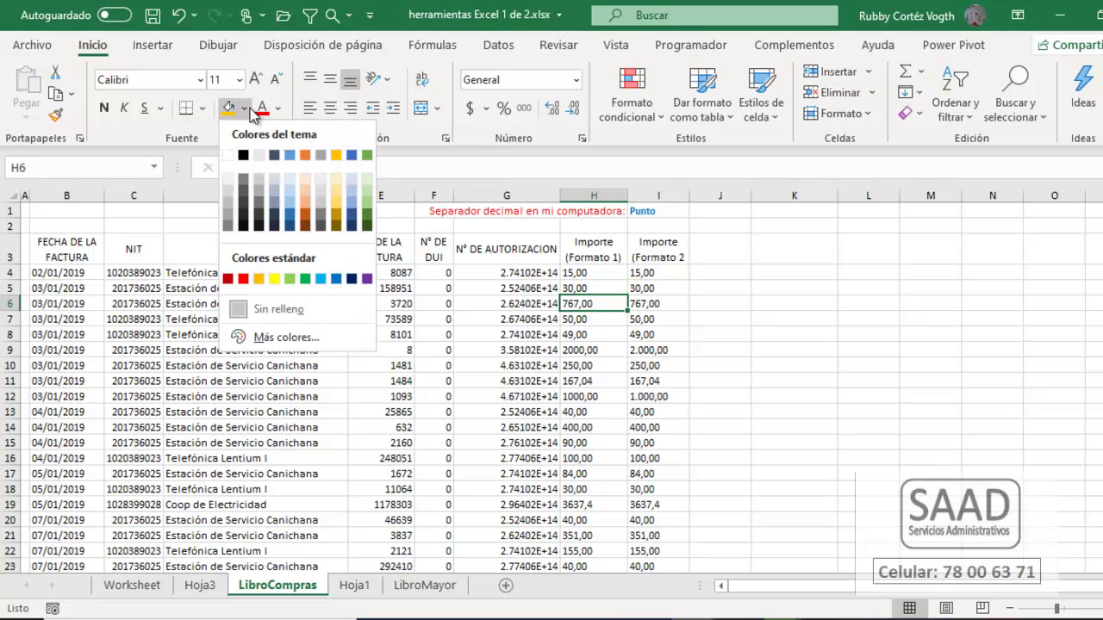
{"action": "left_click", "coordinate": [304, 156]}
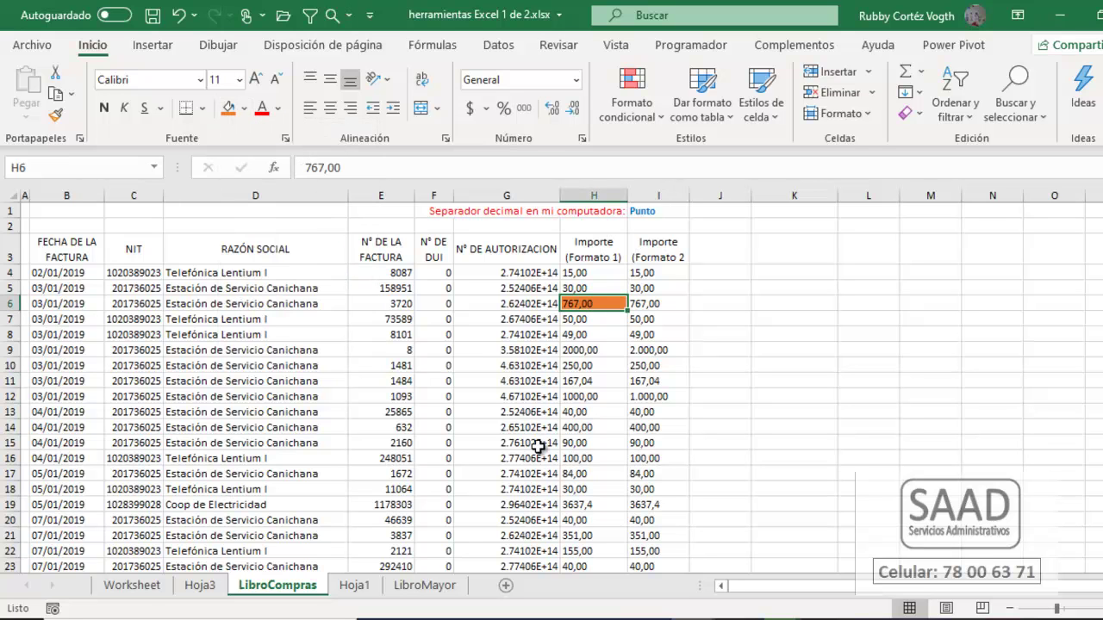
{"action": "left_click", "coordinate": [595, 475]}
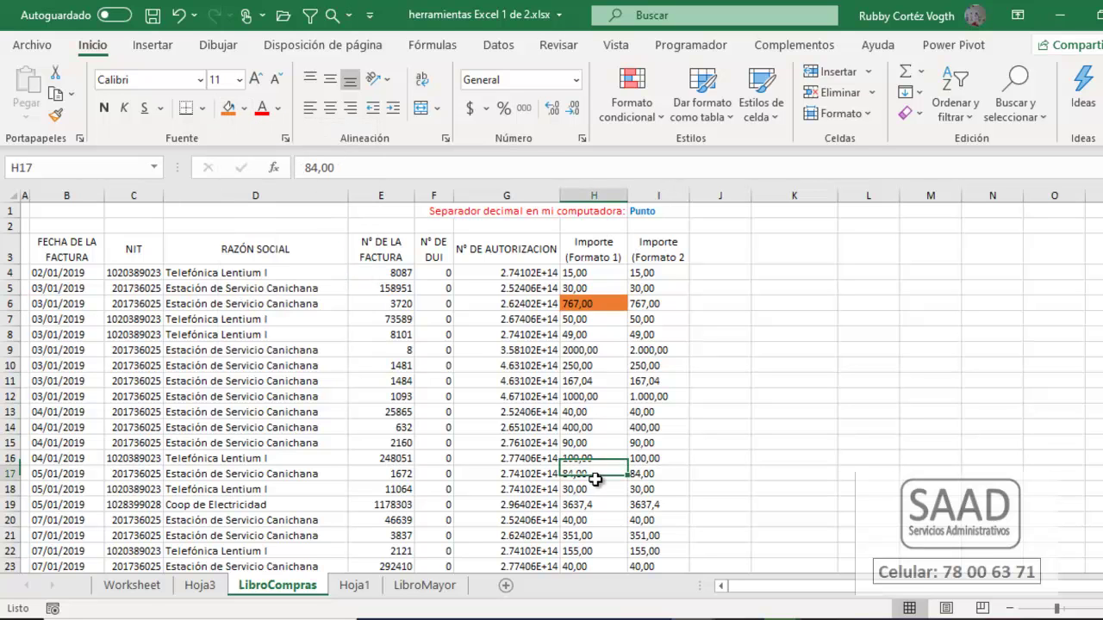
{"action": "left_click", "coordinate": [229, 109]}
{"action": "left_click", "coordinate": [58, 489]}
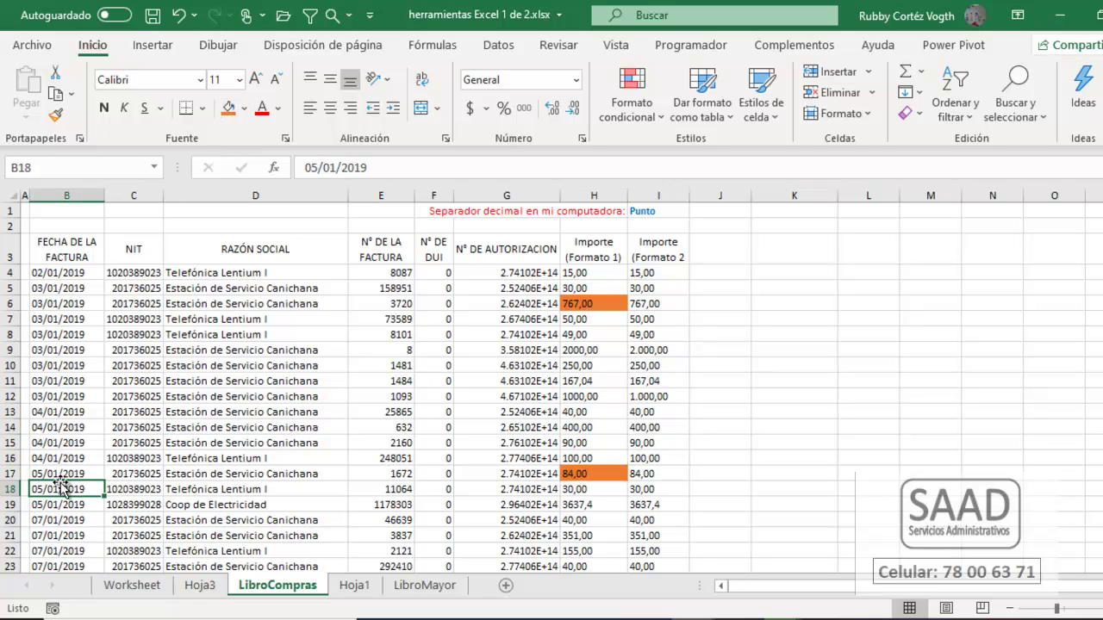
{"action": "left_click", "coordinate": [229, 109]}
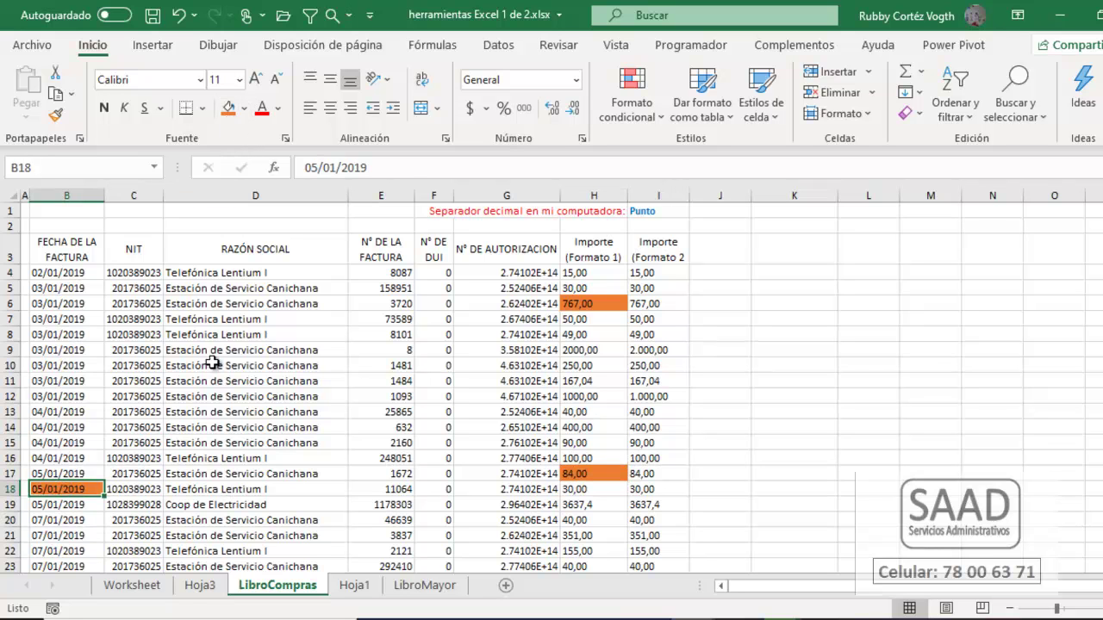
{"action": "left_click", "coordinate": [215, 364]}
{"action": "left_click", "coordinate": [229, 110]}
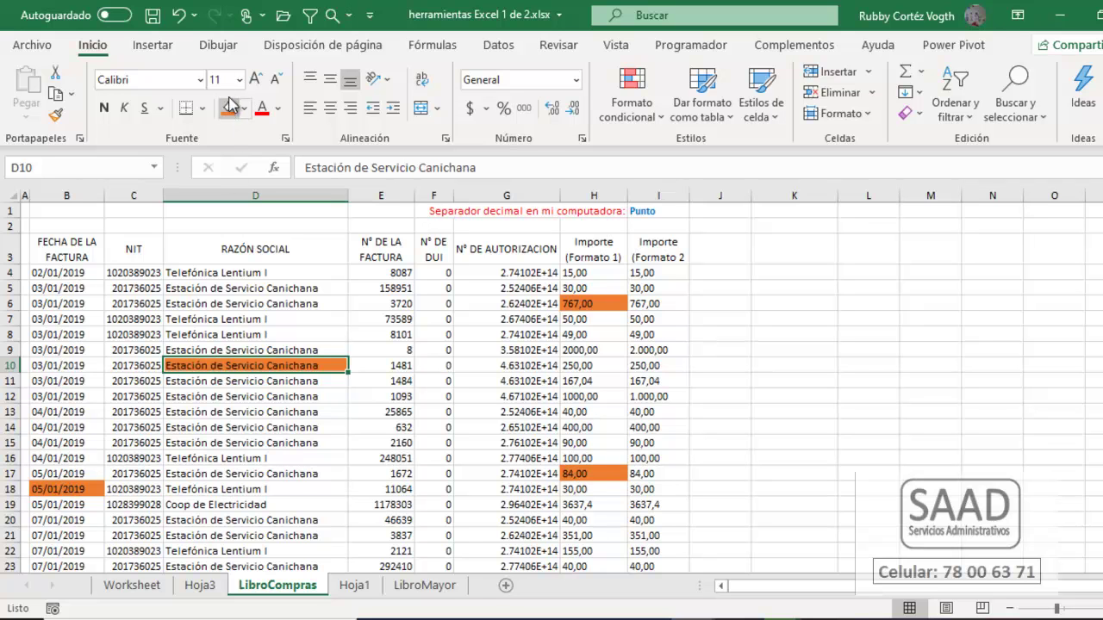
From cell D17, set up a search with no text and an orange fill as the format to find.
{"action": "left_click", "coordinate": [280, 476]}
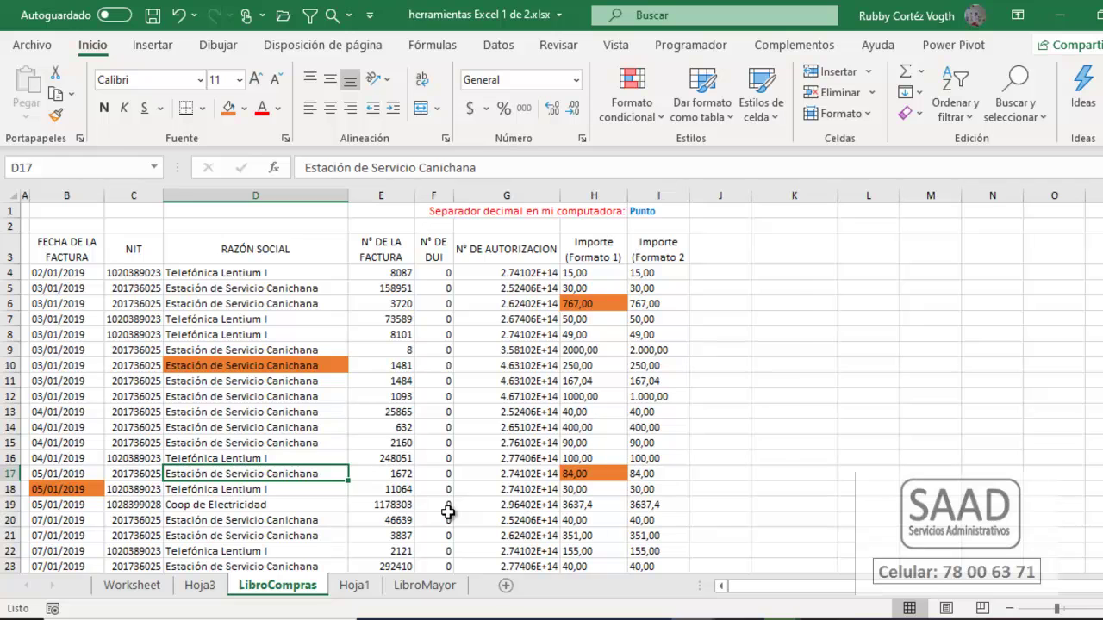
{"action": "key", "text": "ctrl+b"}
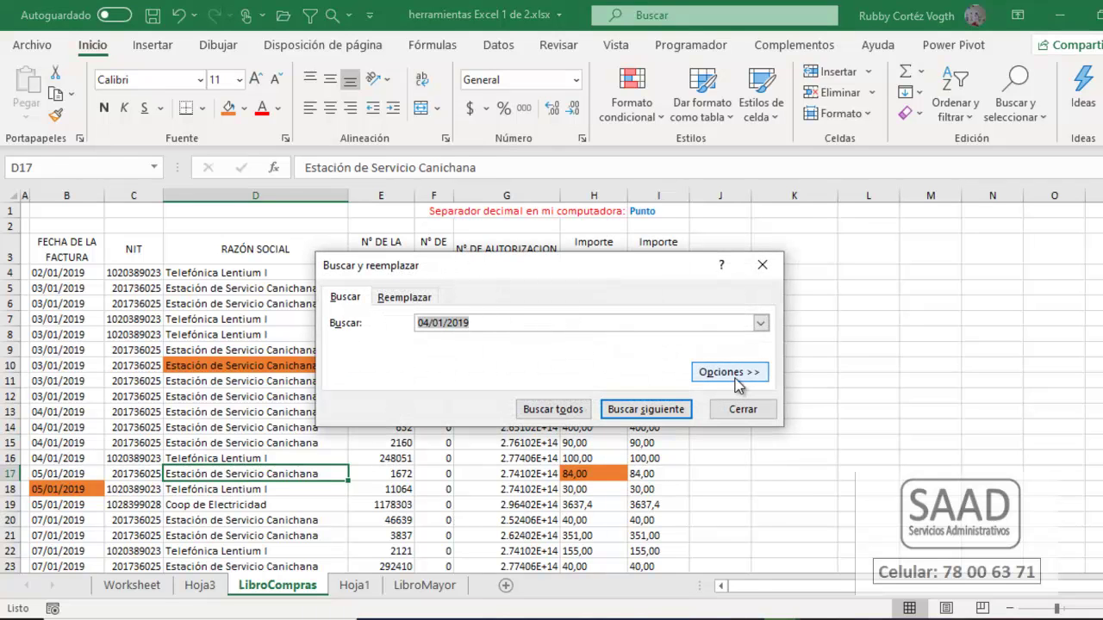
{"action": "left_click", "coordinate": [737, 379]}
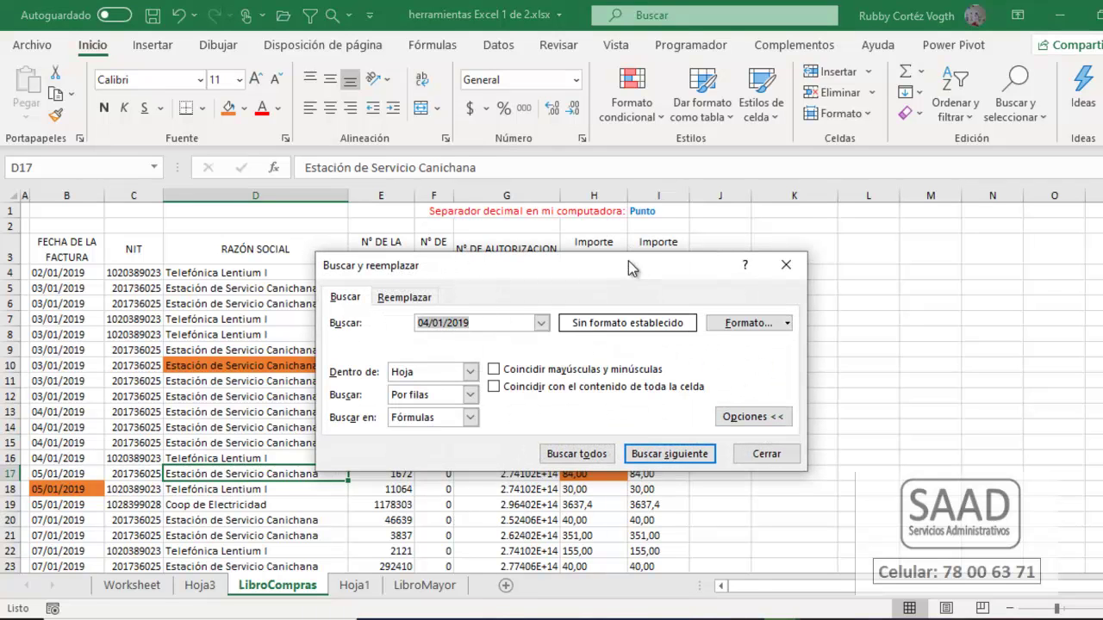
{"action": "left_click_drag", "start_coordinate": [630, 260], "coordinate": [872, 147]}
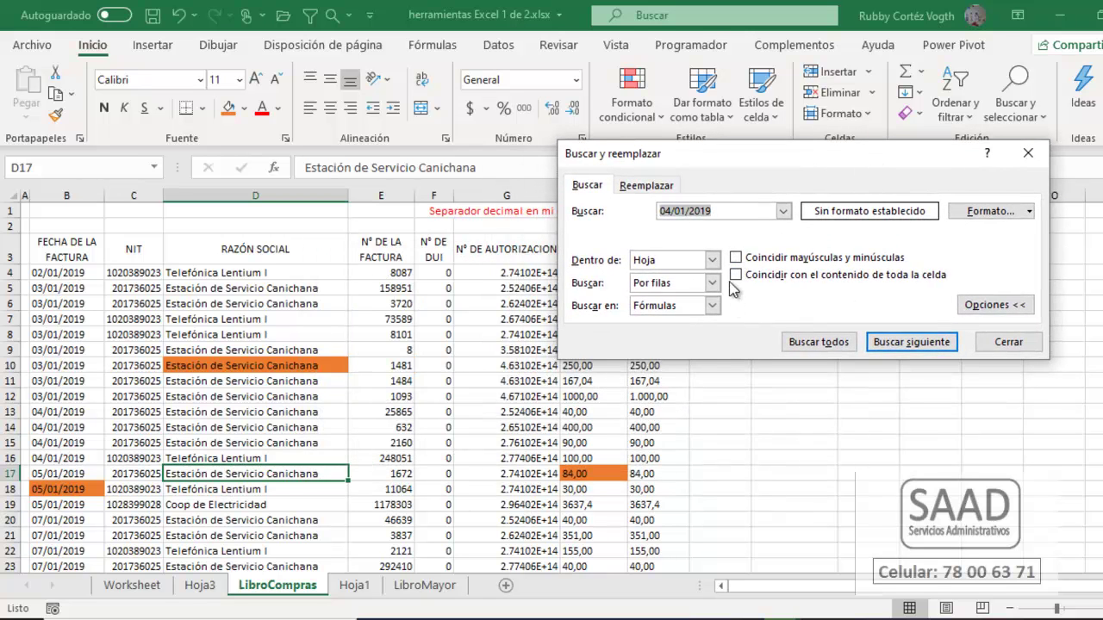
{"action": "key", "text": "BackSpace"}
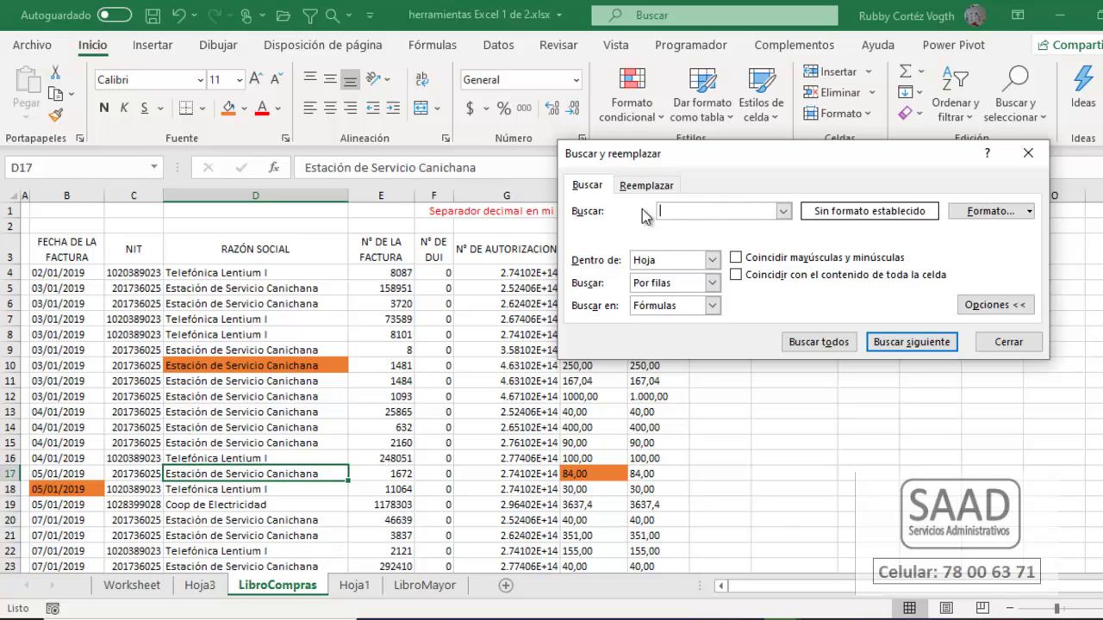
{"action": "left_click", "coordinate": [785, 213]}
{"action": "left_click", "coordinate": [786, 216]}
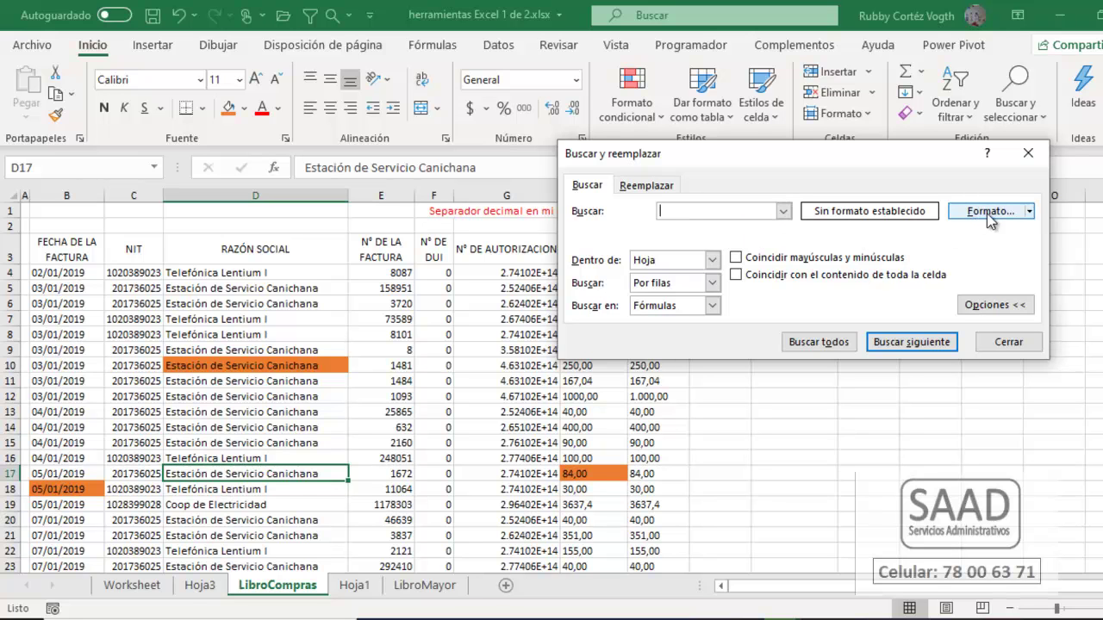
{"action": "left_click", "coordinate": [1027, 213]}
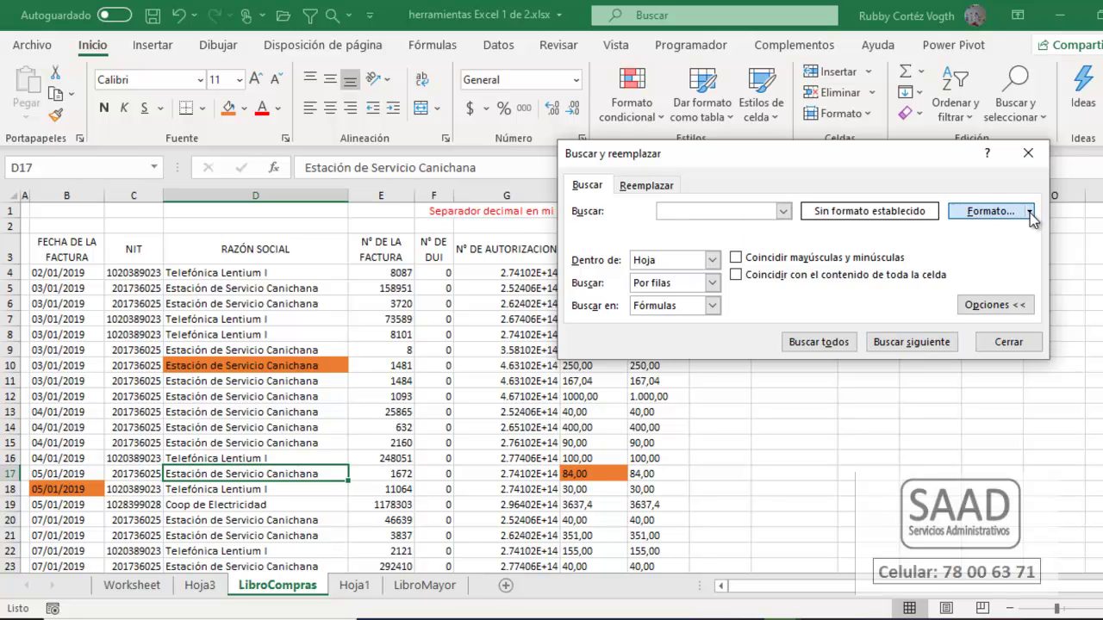
{"action": "left_click", "coordinate": [1003, 239]}
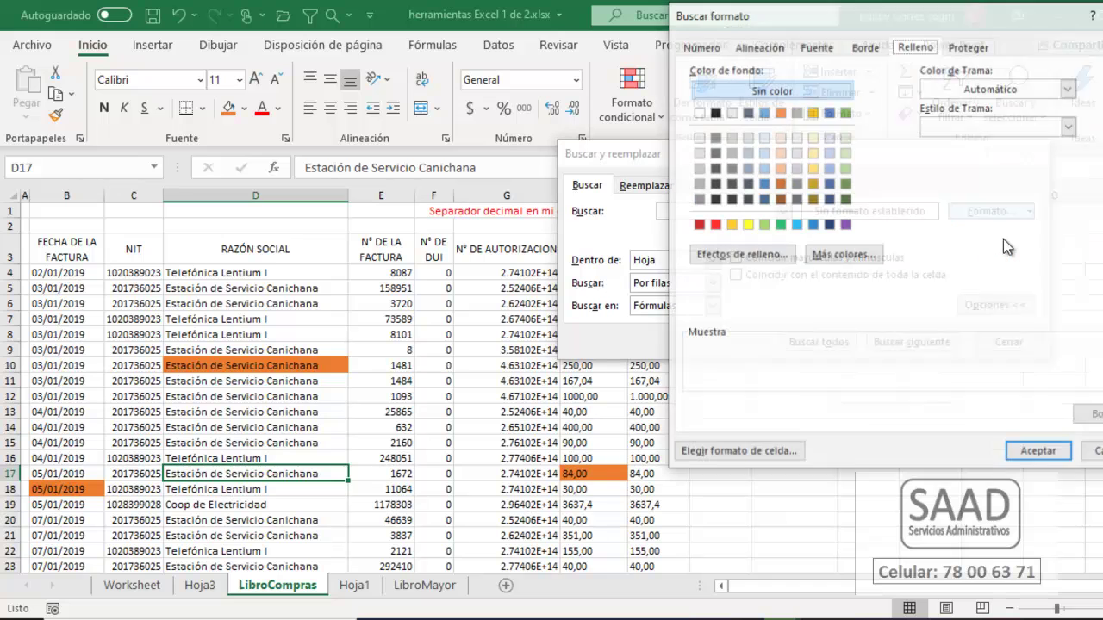
{"action": "left_click", "coordinate": [780, 113]}
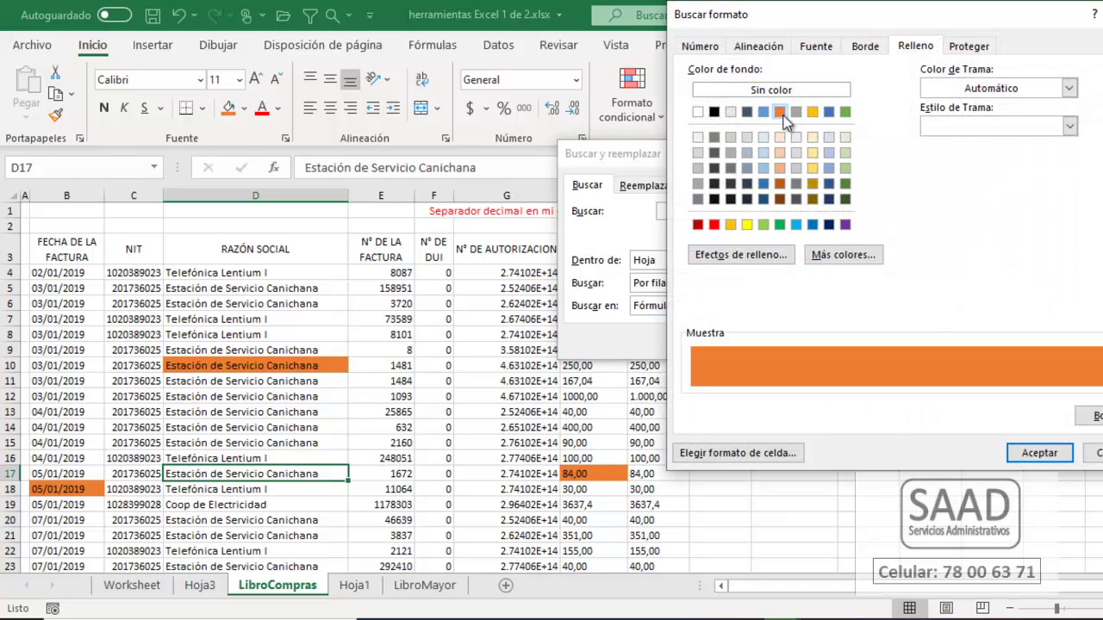
{"action": "left_click", "coordinate": [1050, 454]}
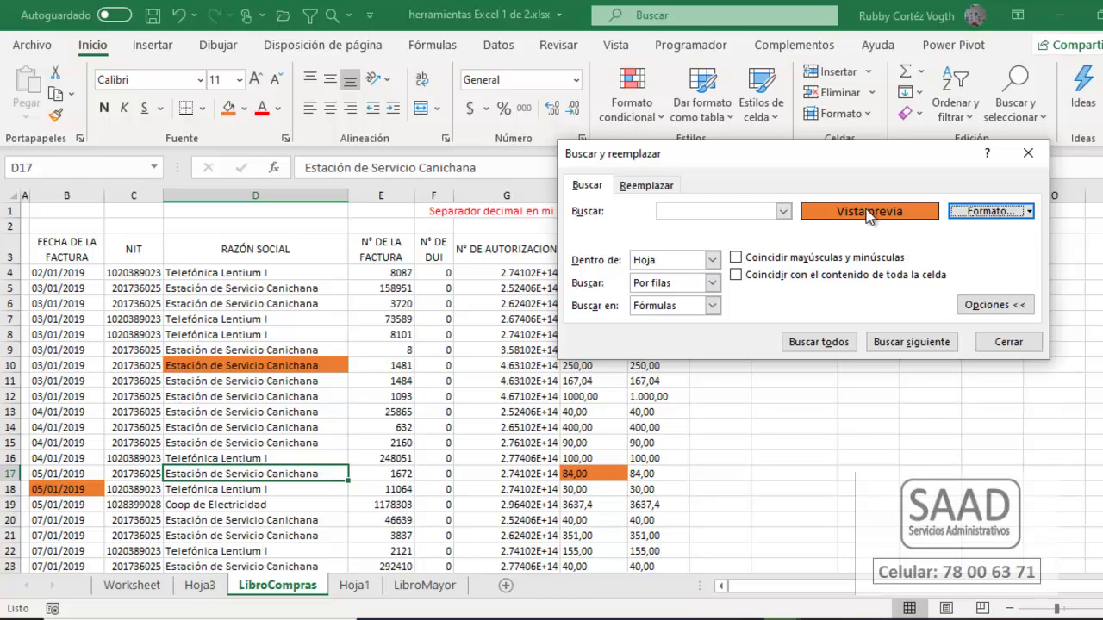
Step through the orange-filled cells of the sheet one by one, including H17, B18, H6 and D10, and close the search dialog.
{"action": "left_click", "coordinate": [915, 342]}
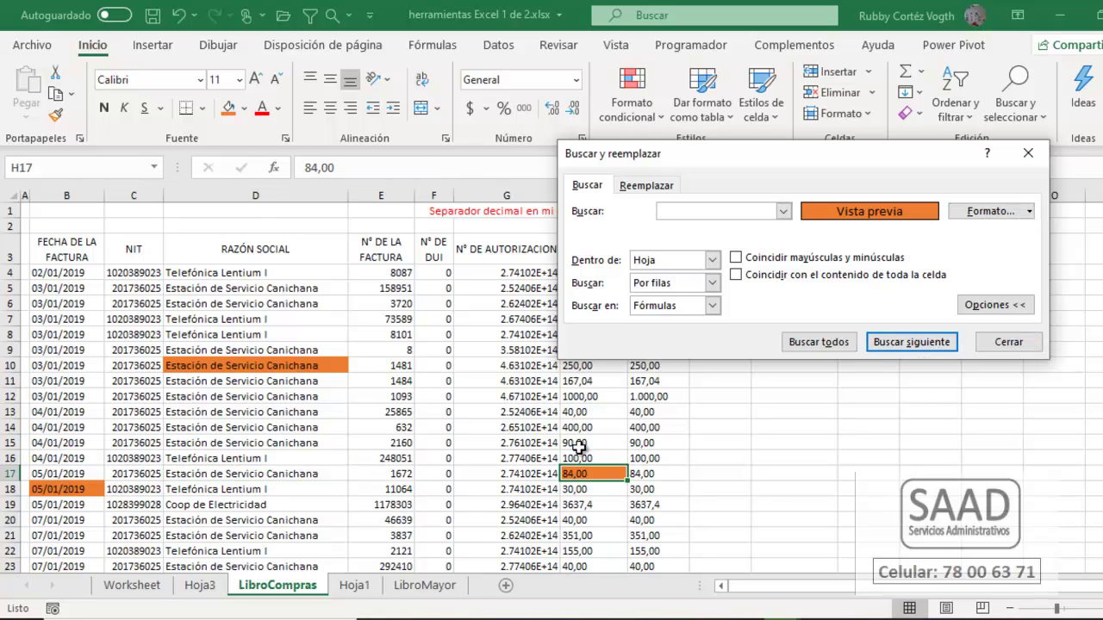
{"action": "left_click", "coordinate": [915, 343]}
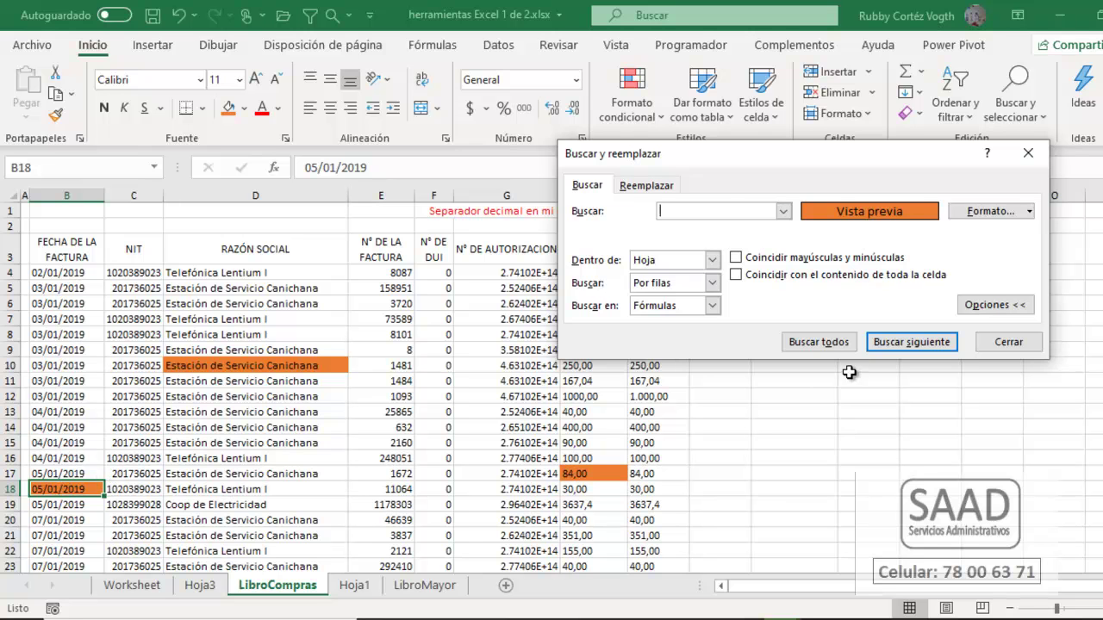
{"action": "left_click", "coordinate": [913, 342]}
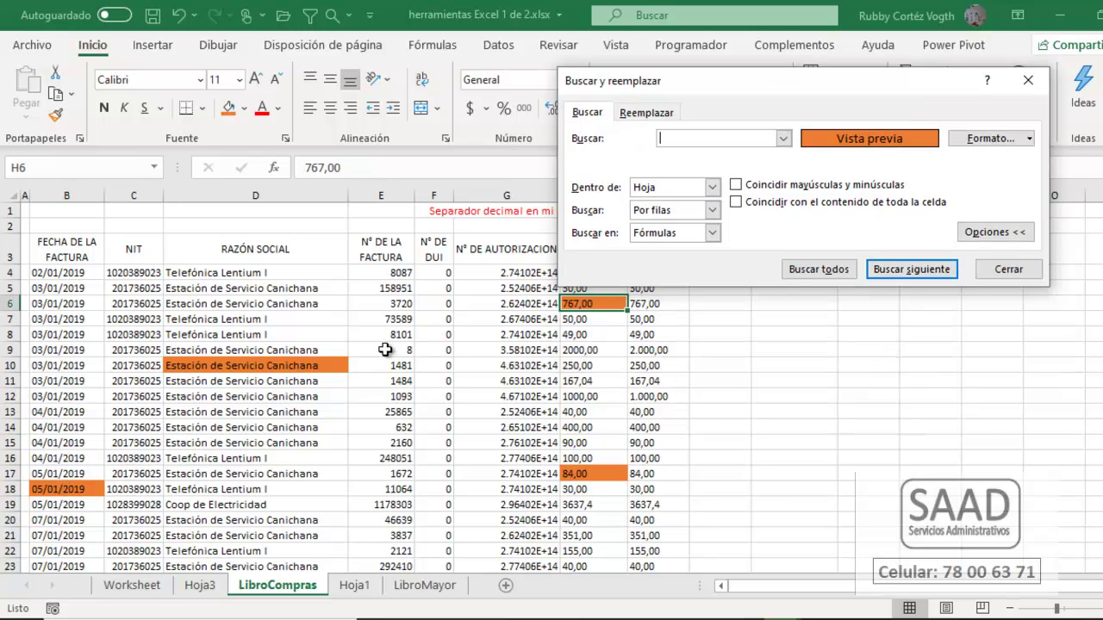
{"action": "left_click", "coordinate": [912, 271]}
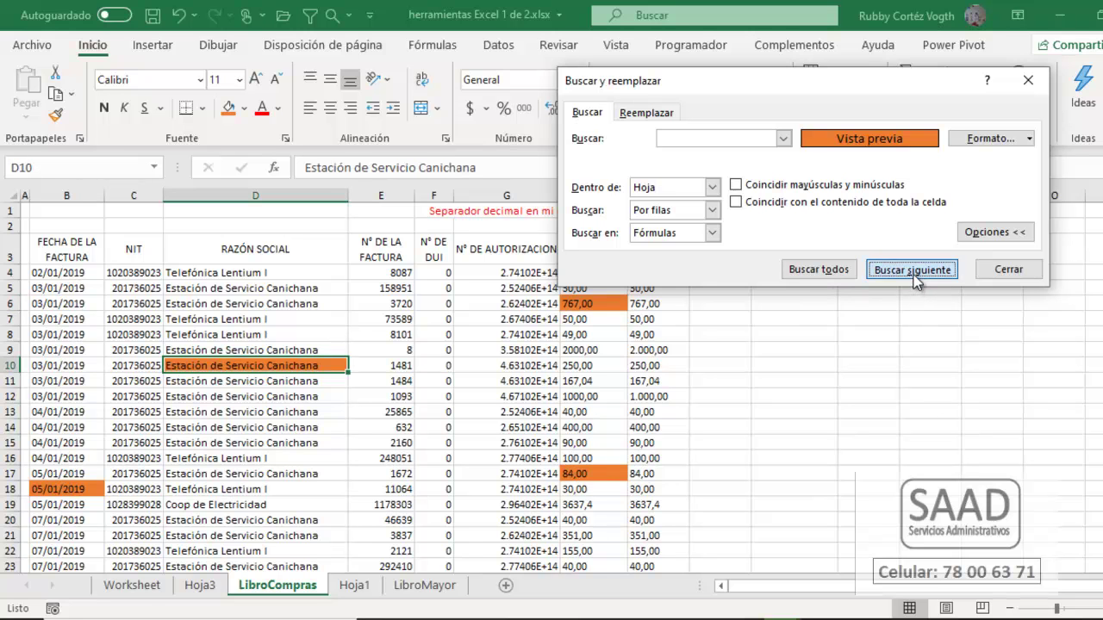
{"action": "left_click", "coordinate": [914, 276]}
{"action": "left_click", "coordinate": [913, 275]}
{"action": "left_click", "coordinate": [913, 276]}
{"action": "left_click", "coordinate": [913, 272]}
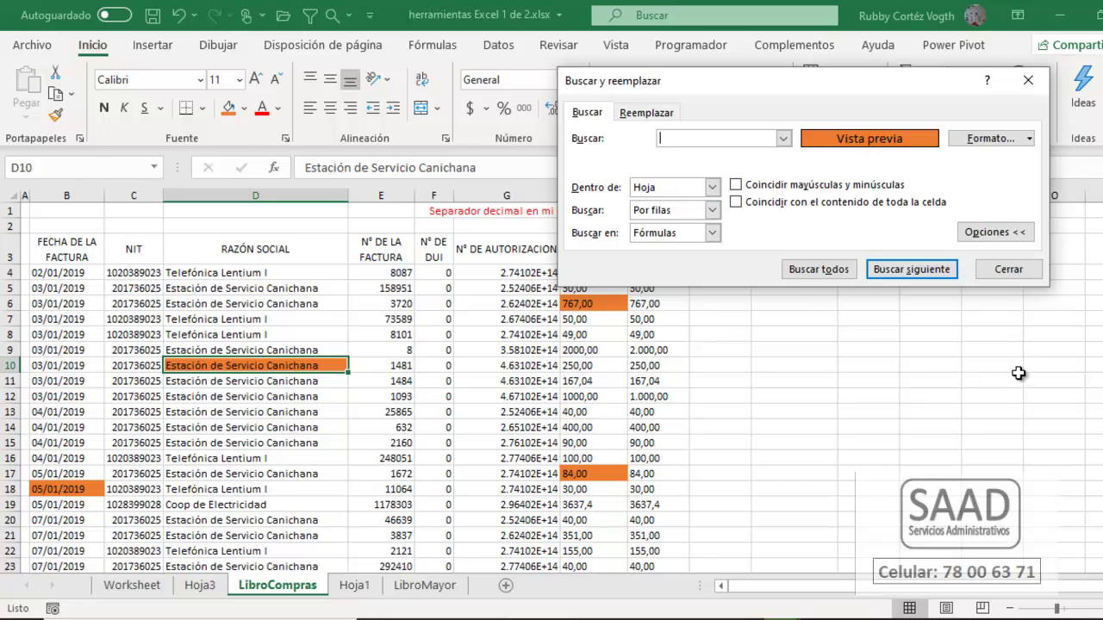
{"action": "left_click", "coordinate": [1010, 272]}
From cell G12, search for 04/01/2019 with the search options collapsed and the orange format criterion still set.
{"action": "left_click", "coordinate": [489, 401]}
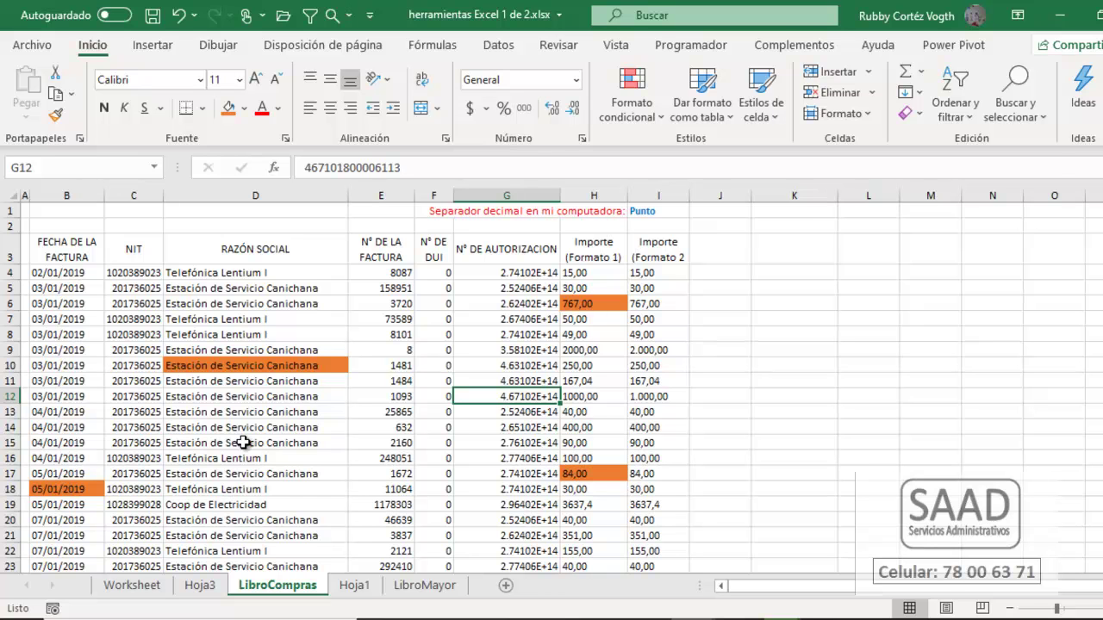
{"action": "key", "text": "ctrl+b"}
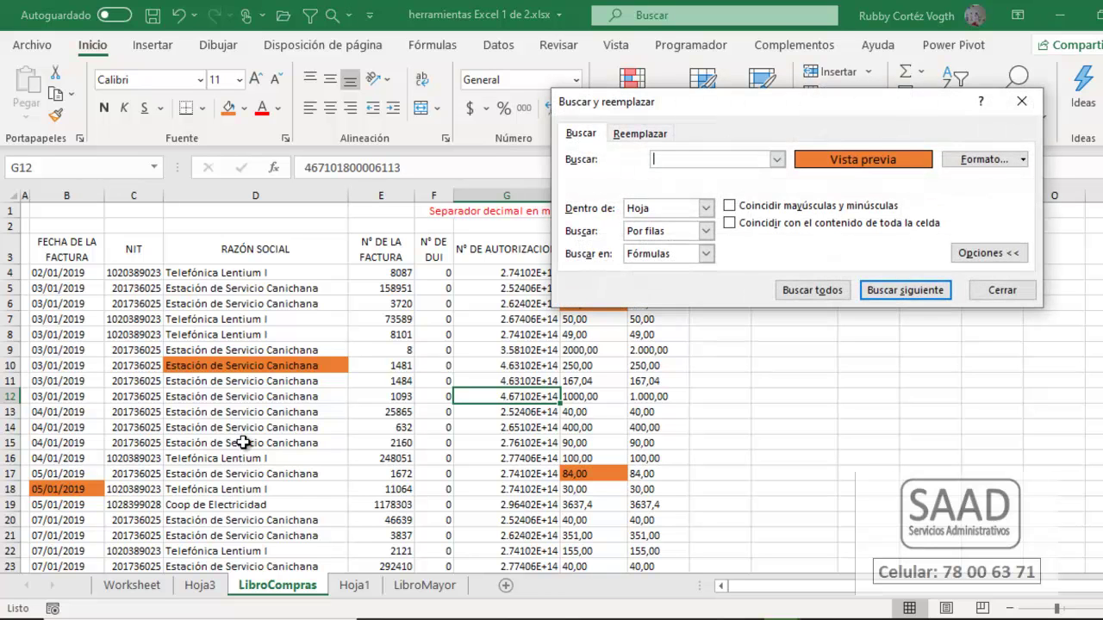
{"action": "left_click", "coordinate": [958, 255]}
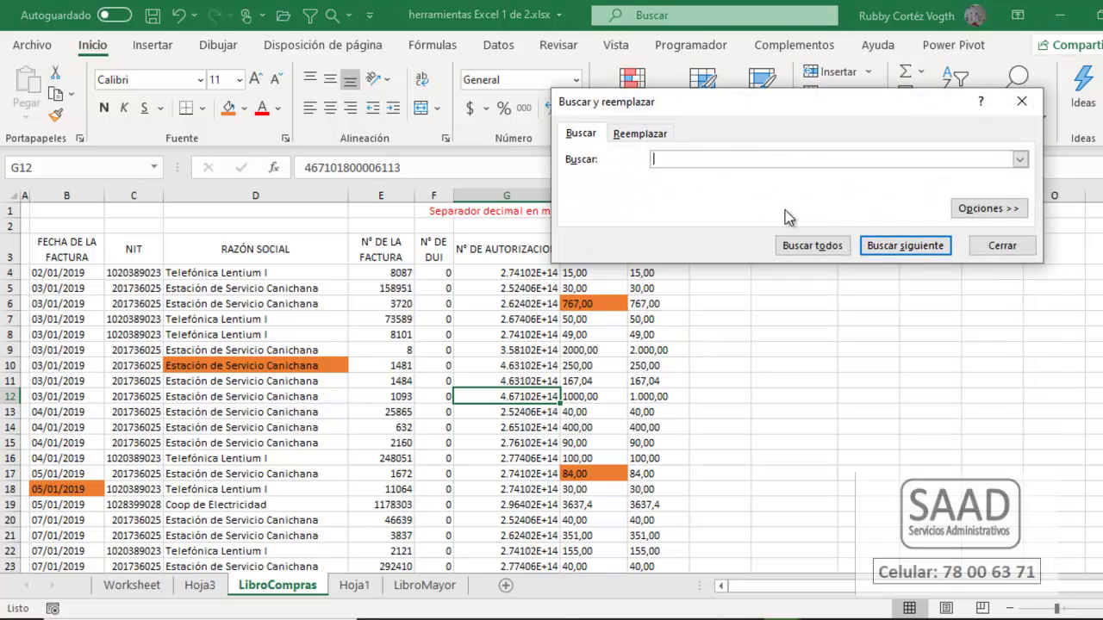
{"action": "left_click", "coordinate": [917, 249]}
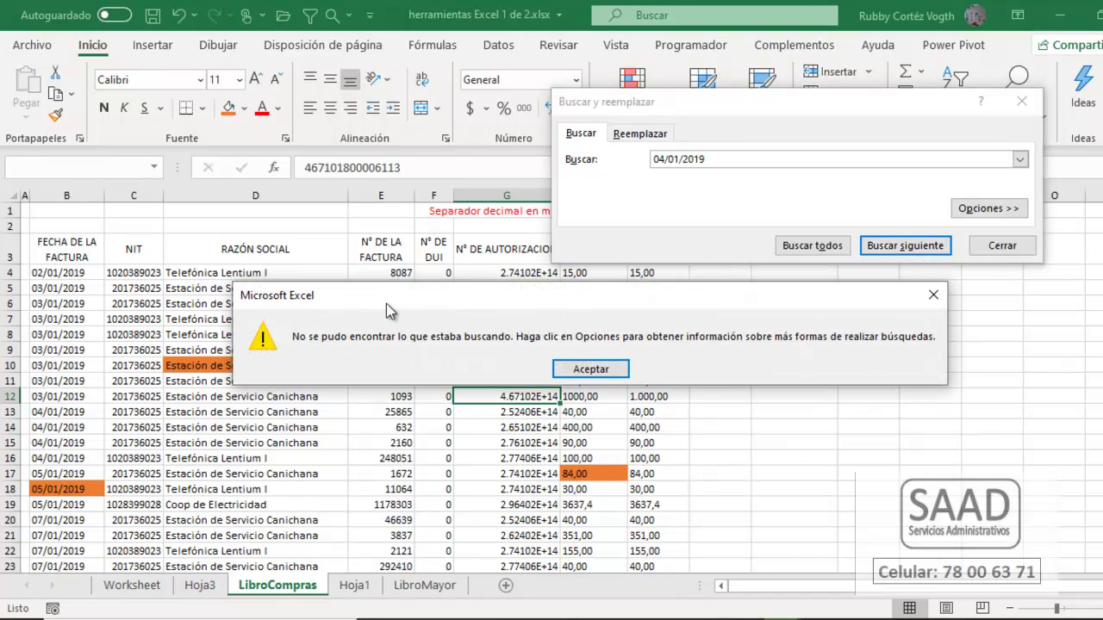
{"action": "left_click", "coordinate": [608, 366]}
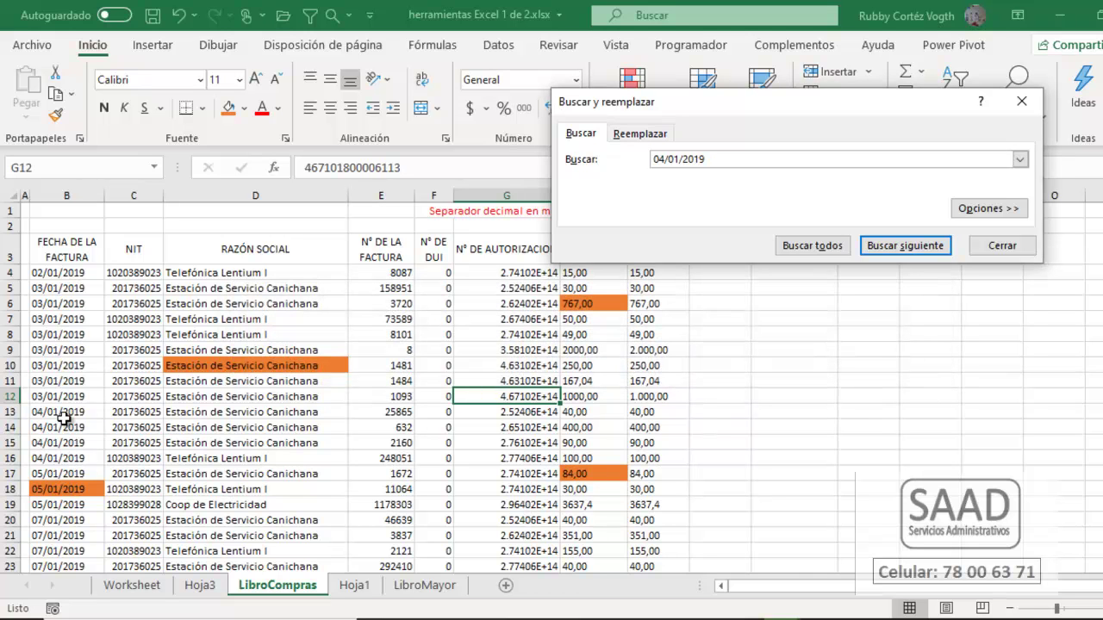
Re-enter 04/01/2019 as the search text and try finding the next match again.
{"action": "key", "text": "BackSpace"}
{"action": "key", "text": "BackSpace"}
{"action": "key", "text": "BackSpace"}
{"action": "key", "text": "BackSpace"}
{"action": "key", "text": "BackSpace"}
{"action": "key", "text": "BackSpace"}
{"action": "key", "text": "BackSpace"}
{"action": "key", "text": "BackSpace"}
{"action": "key", "text": "BackSpace"}
{"action": "key", "text": "BackSpace"}
{"action": "type", "text": "04/01/2019"}
{"action": "left_click", "coordinate": [886, 246]}
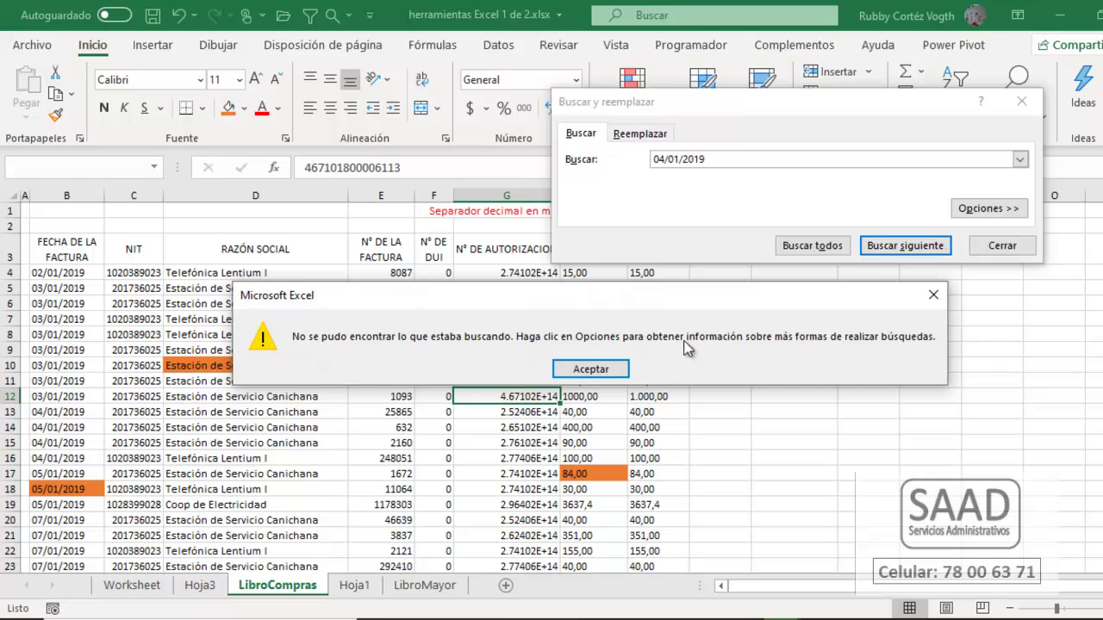
{"action": "left_click", "coordinate": [584, 371]}
Expand the search options and clear the orange format criterion from the search for 04/01/2019.
{"action": "left_click", "coordinate": [991, 208]}
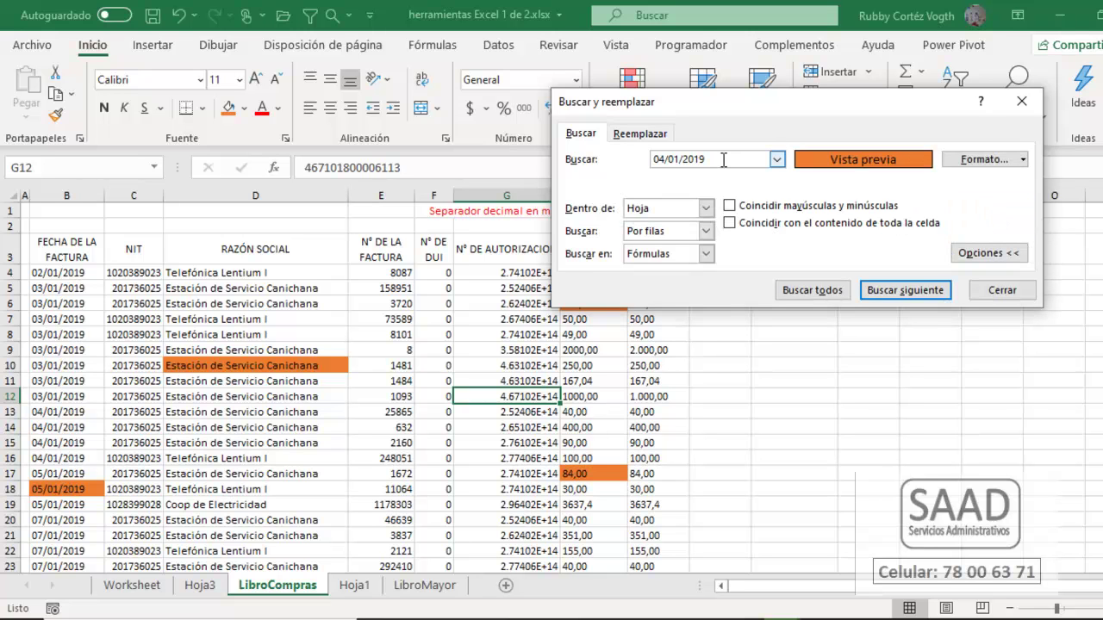
{"action": "double_click", "coordinate": [695, 162]}
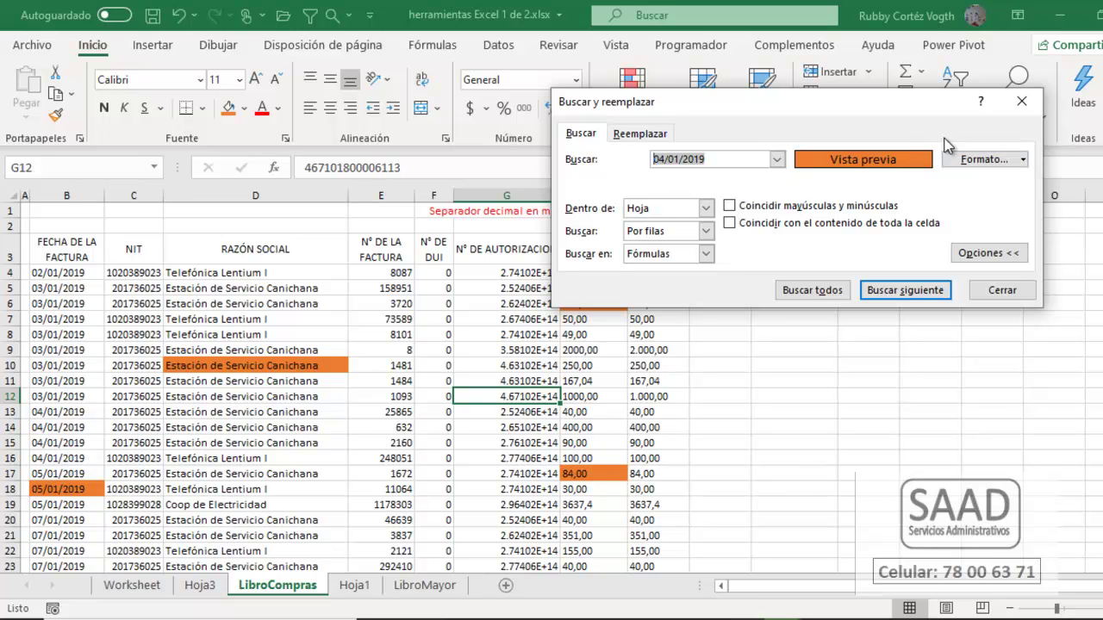
{"action": "left_click", "coordinate": [1023, 160]}
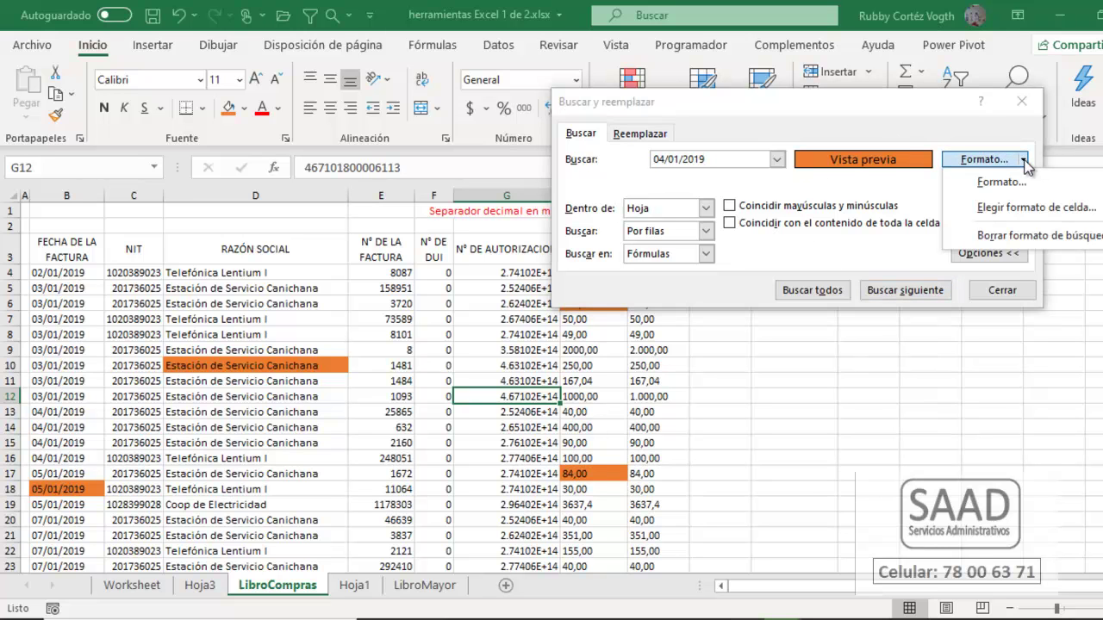
{"action": "left_click", "coordinate": [1036, 238]}
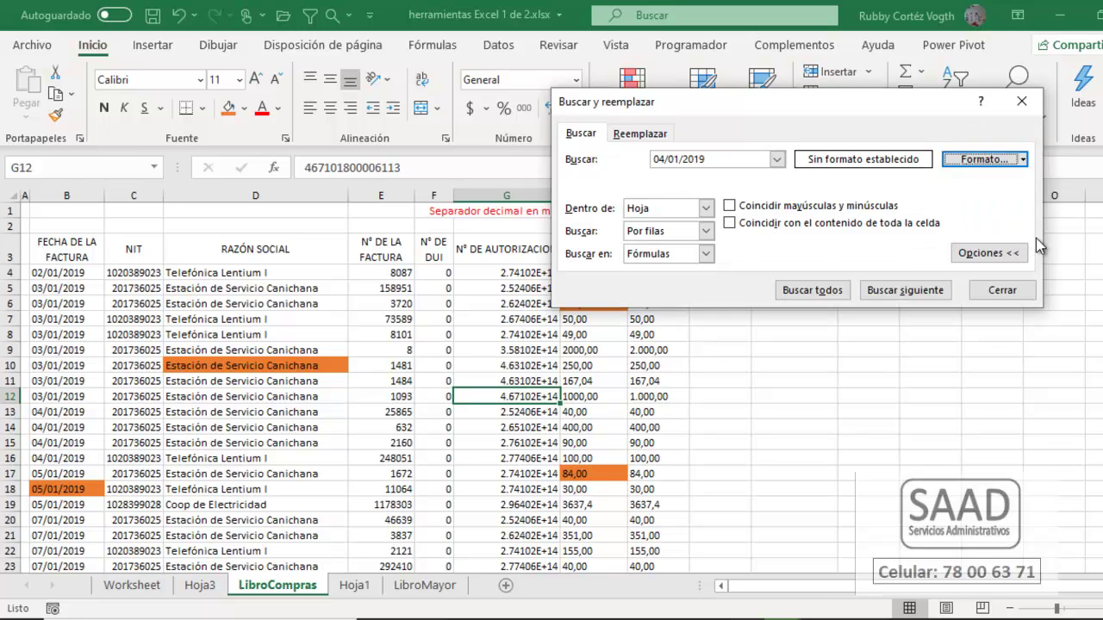
Step through the cells containing 04/01/2019 in the sheet with no format criterion, and close the search dialog.
{"action": "left_click_drag", "start_coordinate": [732, 160], "coordinate": [640, 164]}
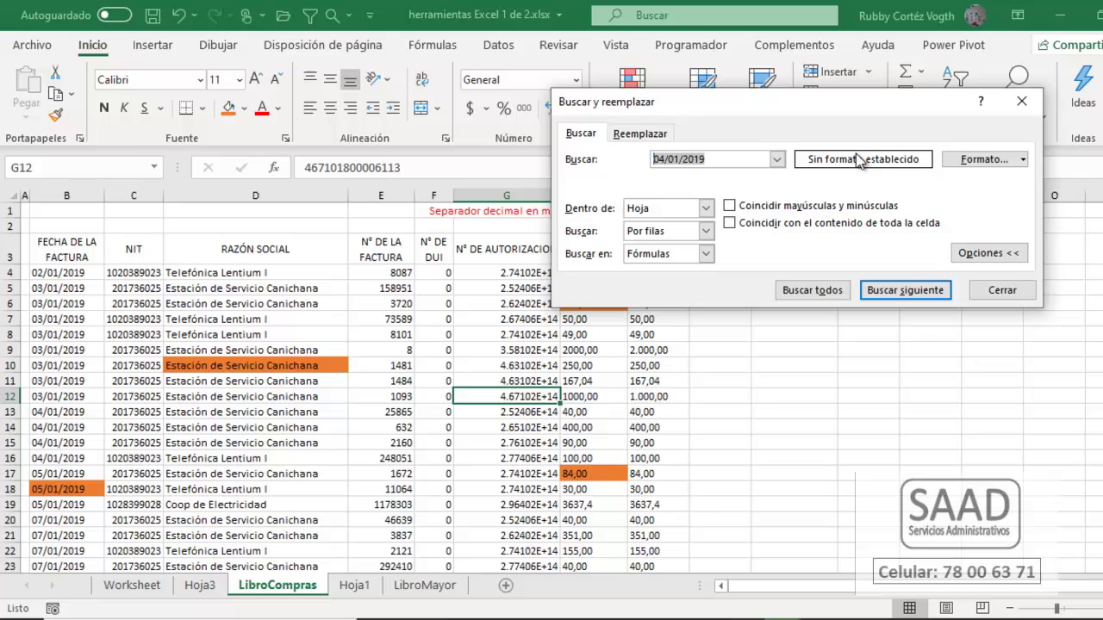
{"action": "left_click", "coordinate": [923, 299]}
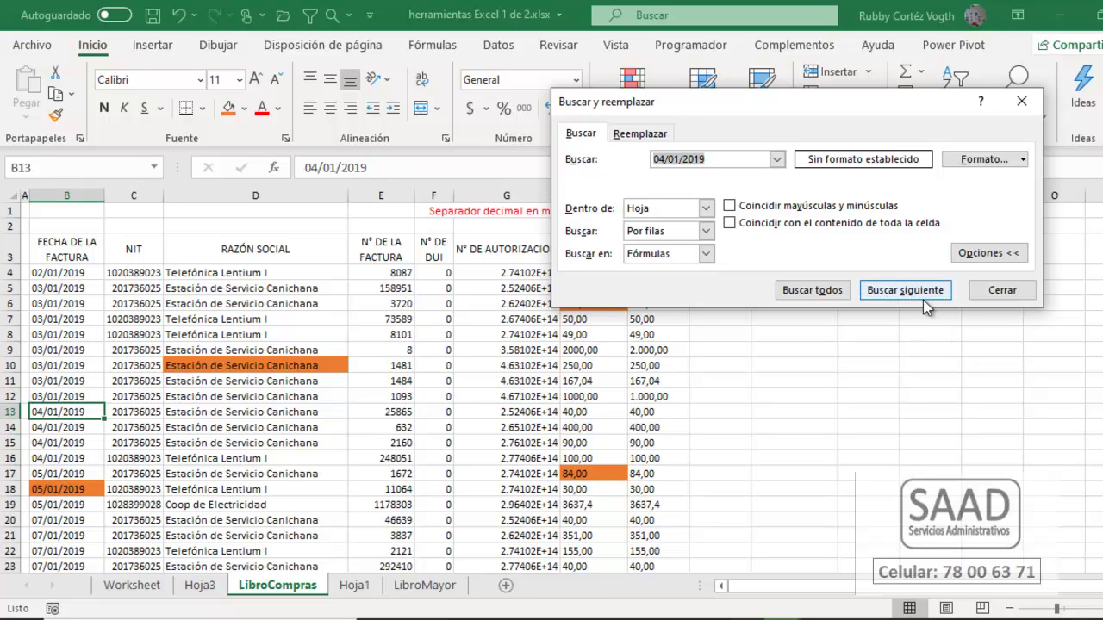
{"action": "left_click", "coordinate": [927, 298]}
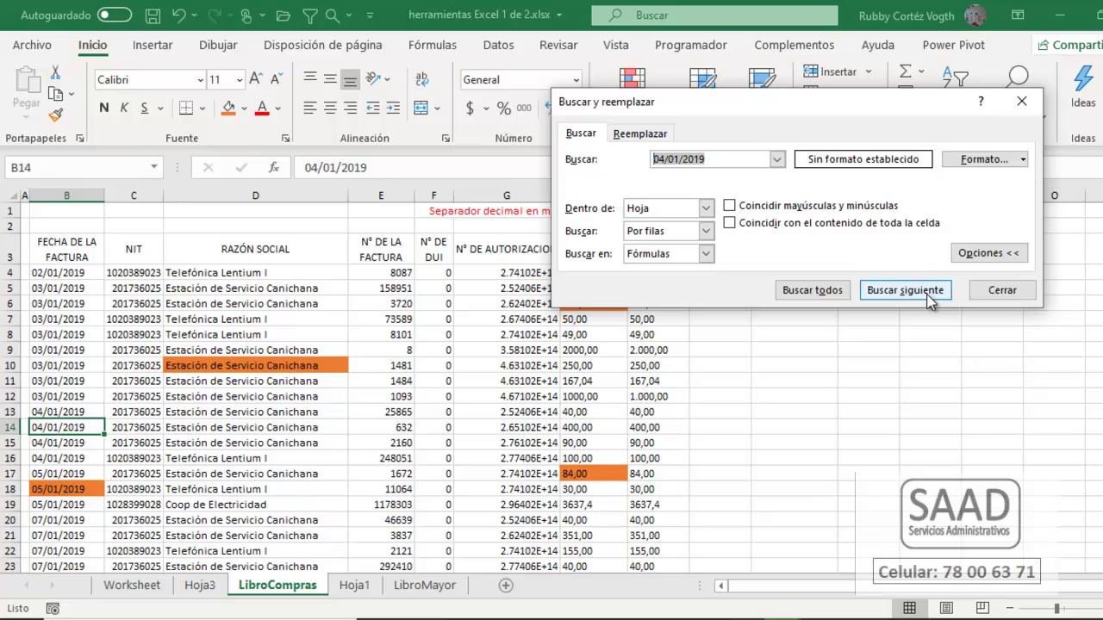
{"action": "left_click", "coordinate": [928, 296]}
{"action": "left_click", "coordinate": [928, 295]}
{"action": "left_click", "coordinate": [928, 295]}
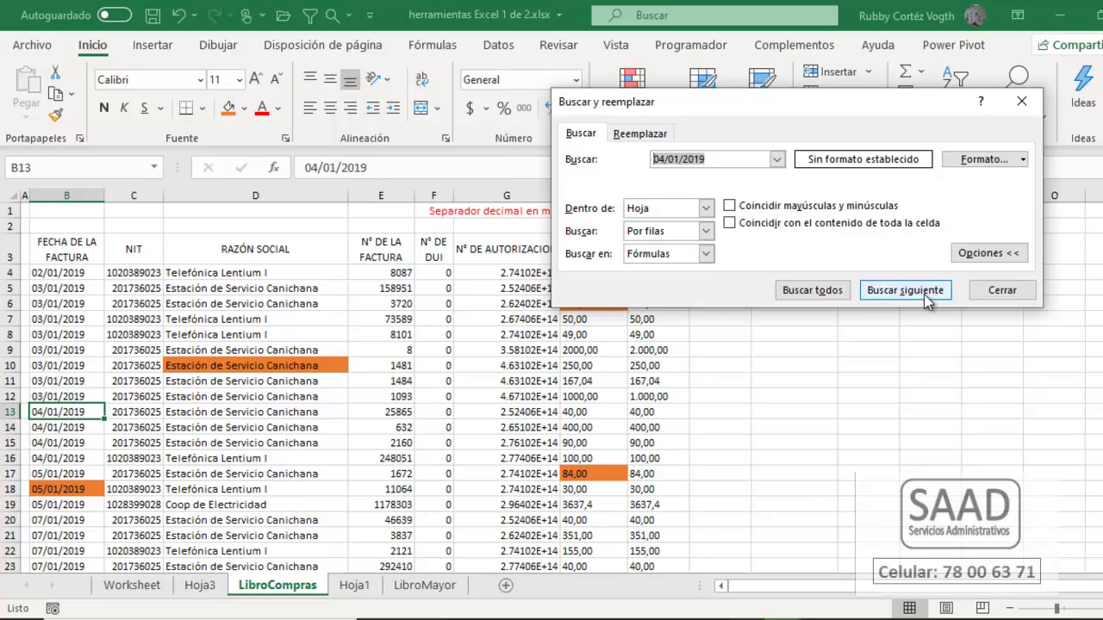
{"action": "left_click", "coordinate": [1002, 290]}
From cell D16, start a new search with the options expanded and 05/01/2019 as the text to find.
{"action": "left_click", "coordinate": [86, 489]}
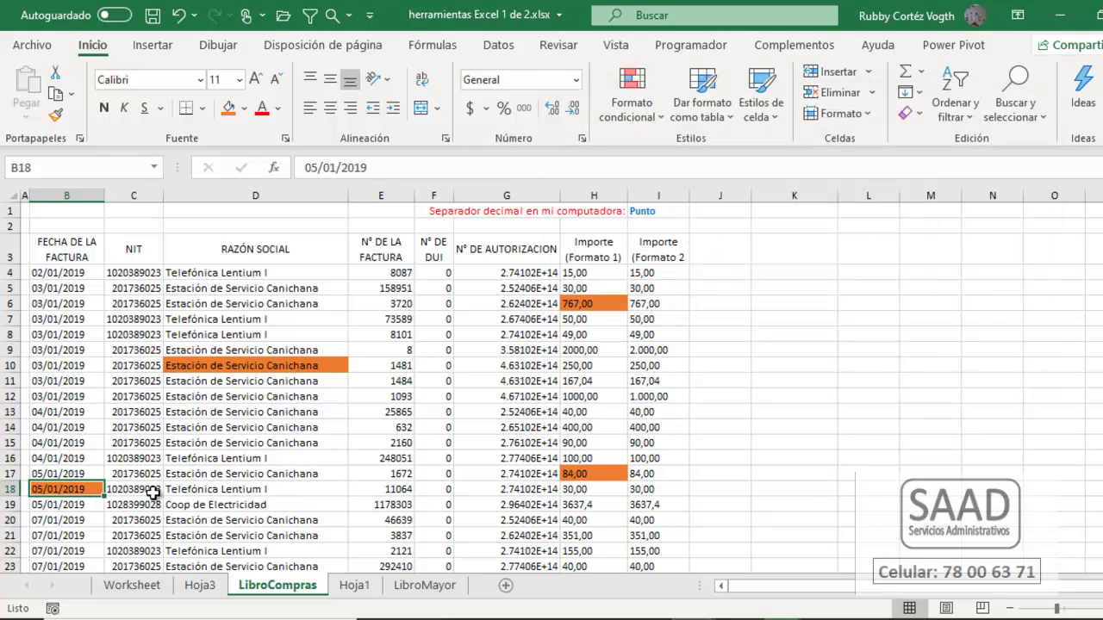
{"action": "left_click_drag", "start_coordinate": [49, 479], "coordinate": [50, 505]}
{"action": "left_click", "coordinate": [308, 456]}
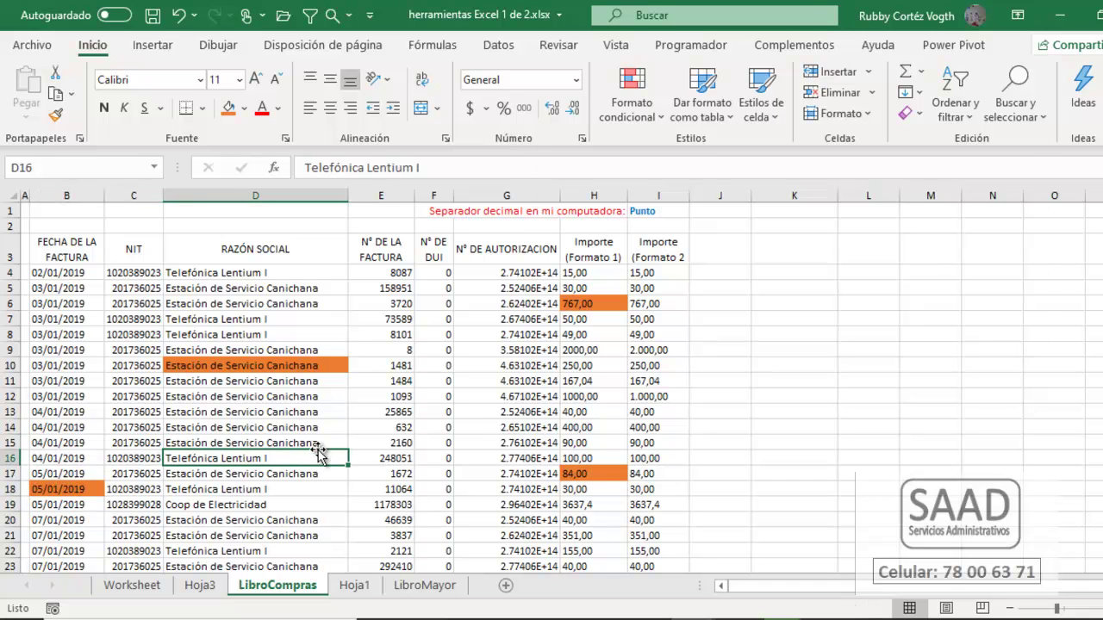
{"action": "key", "text": "ctrl+b"}
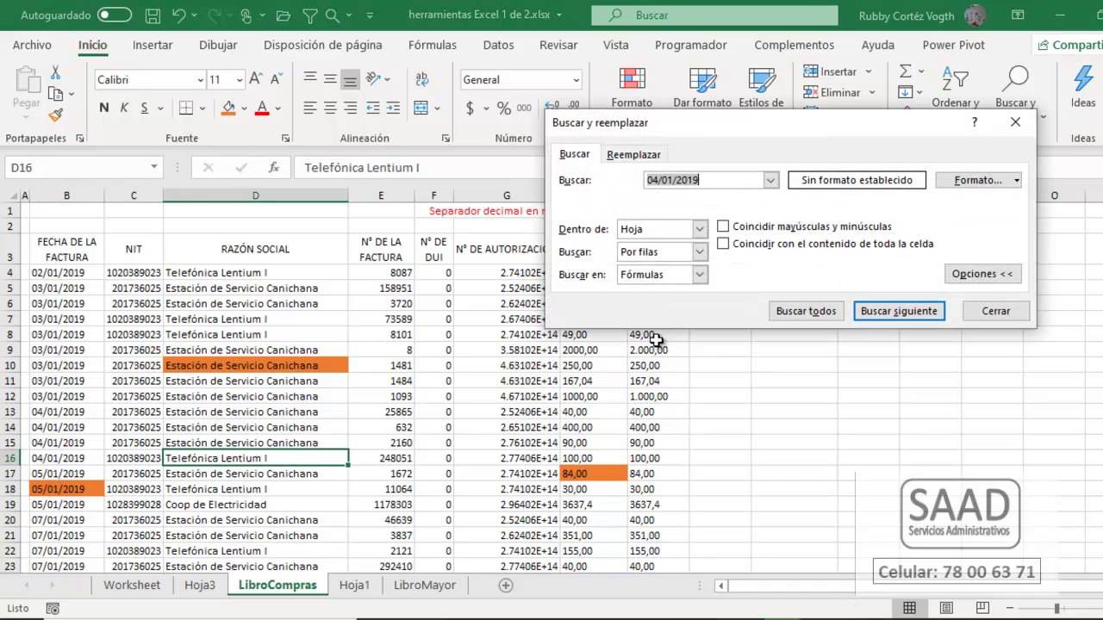
{"action": "left_click", "coordinate": [959, 274]}
{"action": "left_click", "coordinate": [972, 231]}
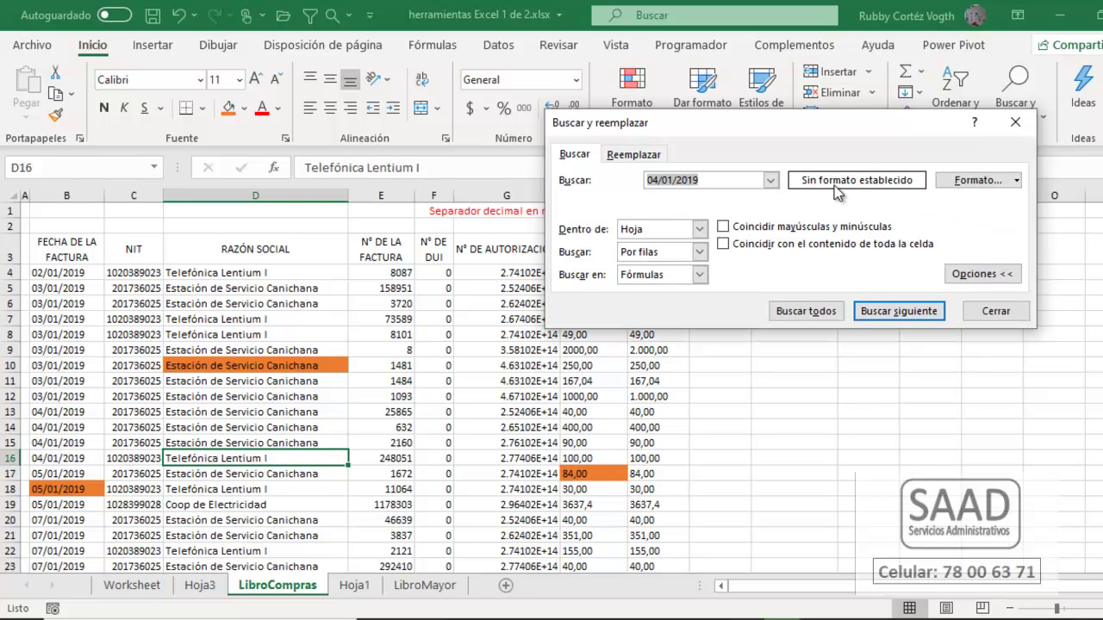
{"action": "type", "text": "05"}
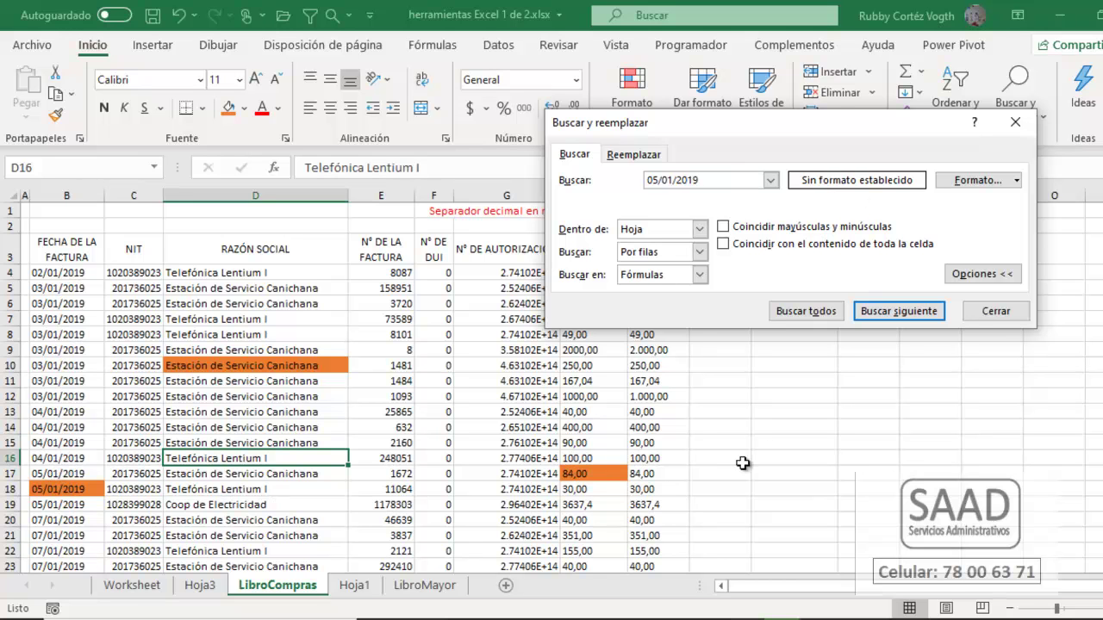
{"action": "left_click", "coordinate": [969, 181]}
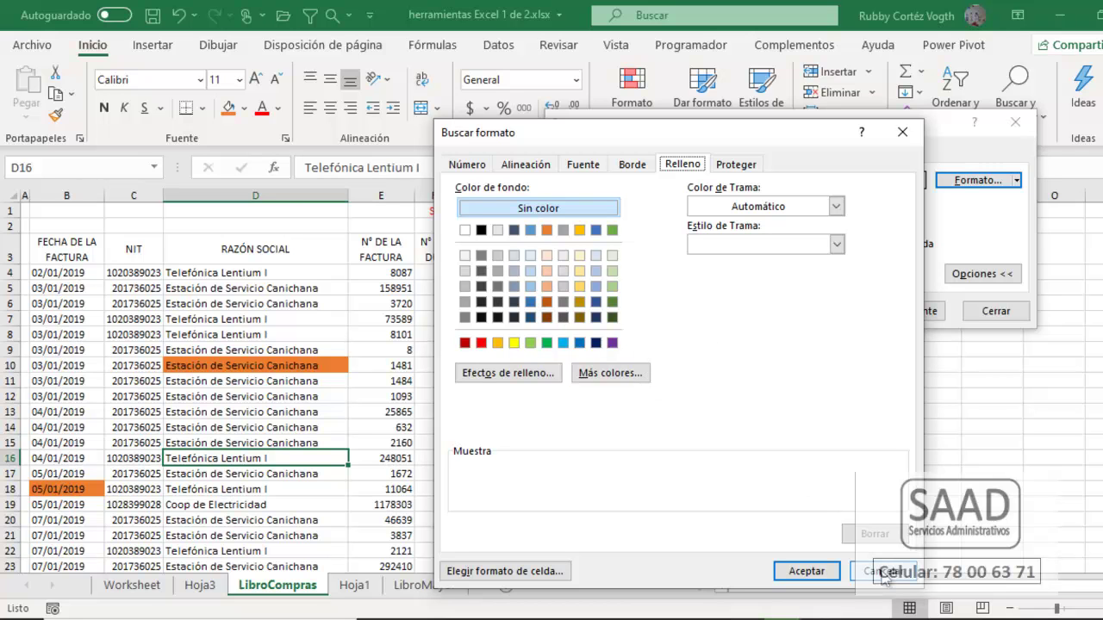
{"action": "left_click", "coordinate": [547, 302]}
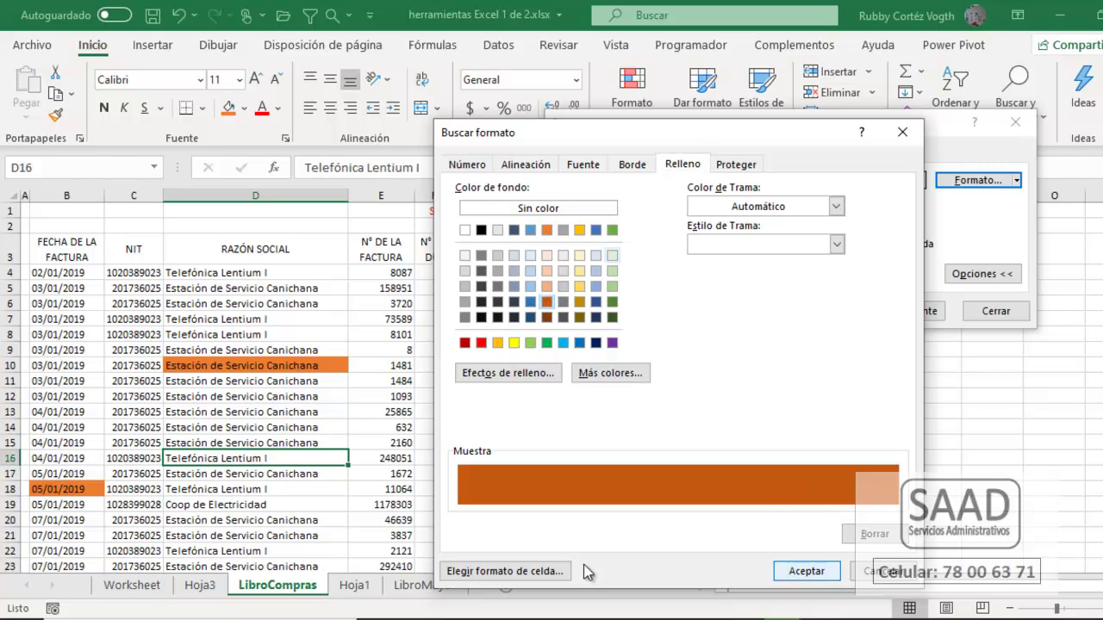
{"action": "left_click", "coordinate": [891, 571]}
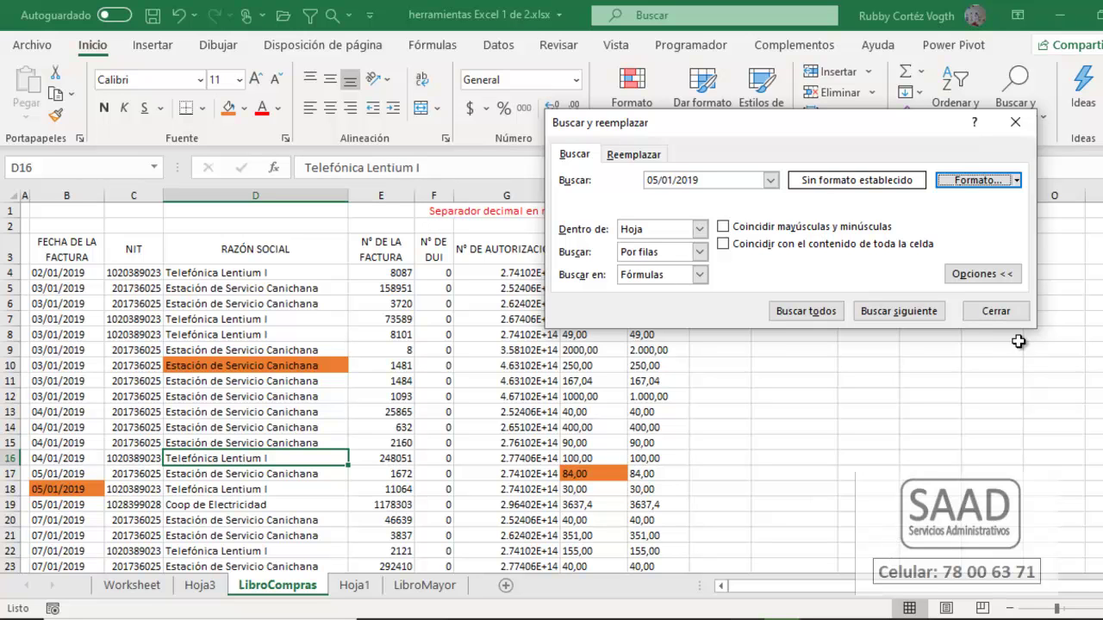
Pick the format to find from orange cell B18, and replace it with the format picked from orange cell D10.
{"action": "left_click", "coordinate": [1018, 181]}
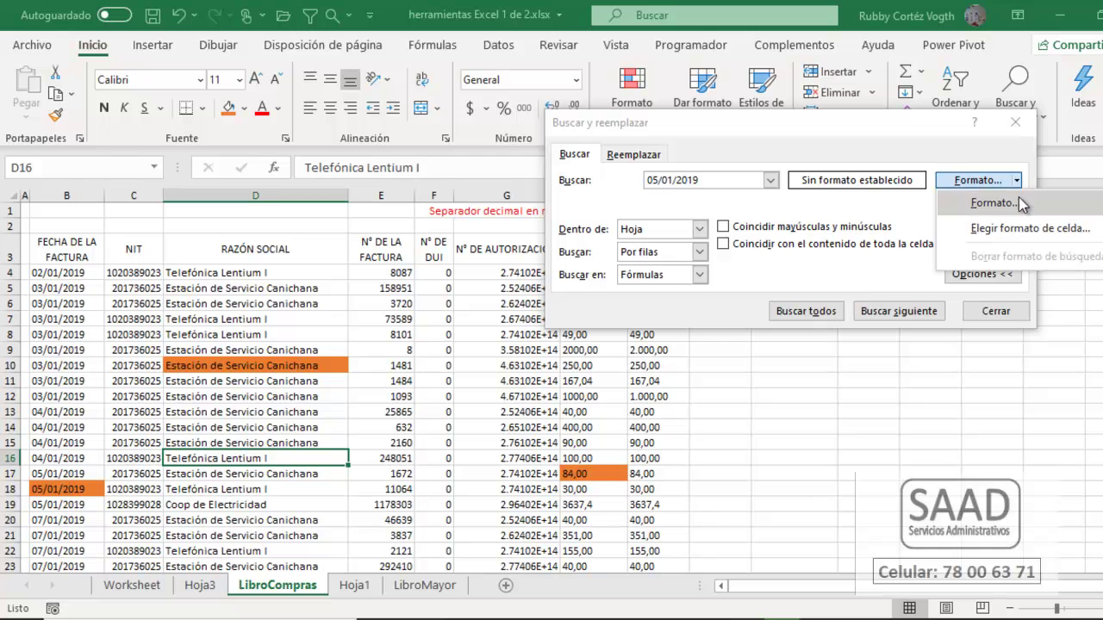
{"action": "left_click", "coordinate": [1020, 219]}
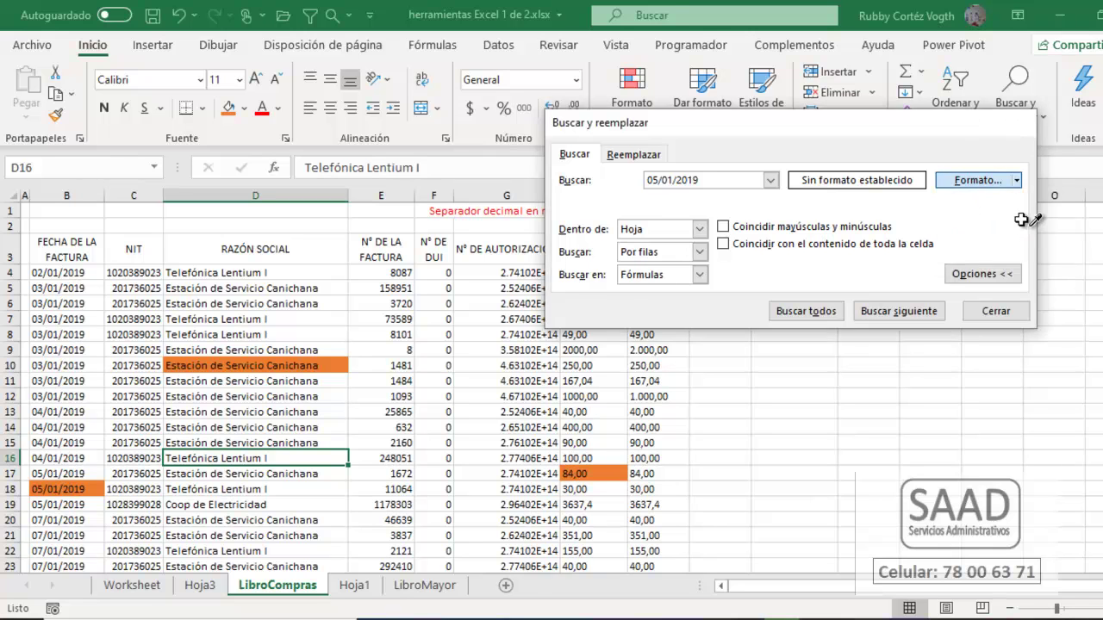
{"action": "left_click", "coordinate": [68, 485]}
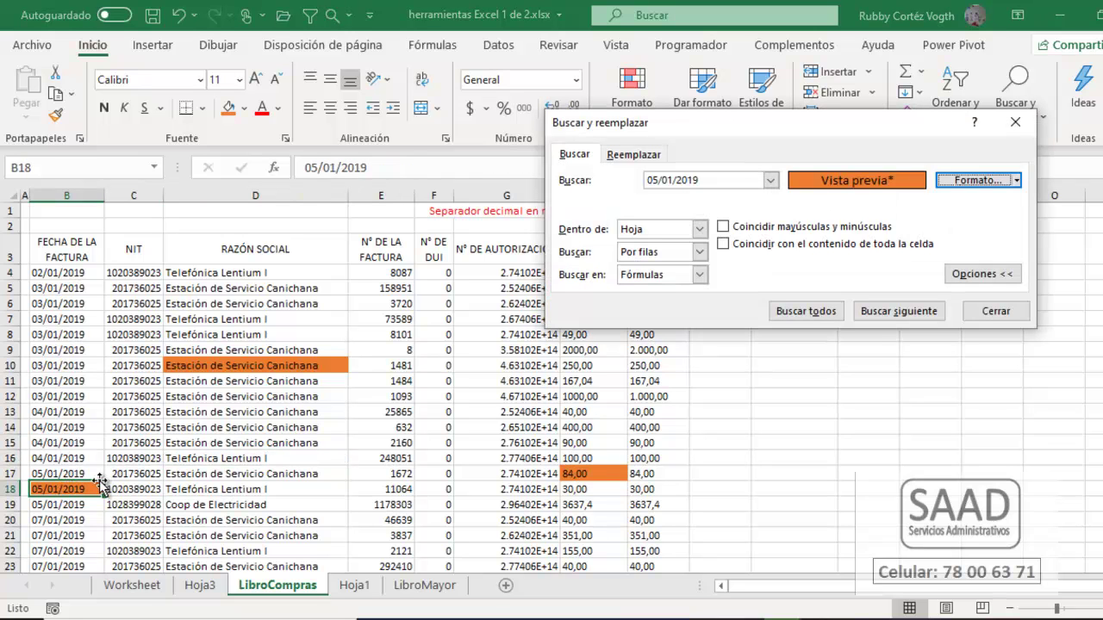
{"action": "left_click", "coordinate": [263, 368]}
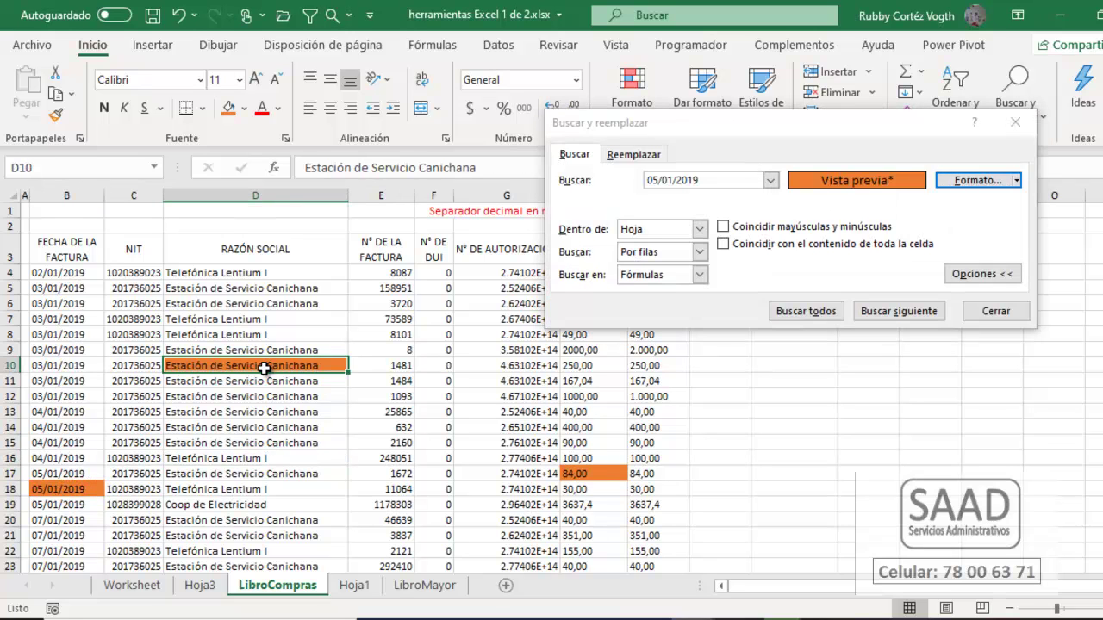
{"action": "left_click", "coordinate": [1017, 180]}
{"action": "left_click", "coordinate": [1021, 228]}
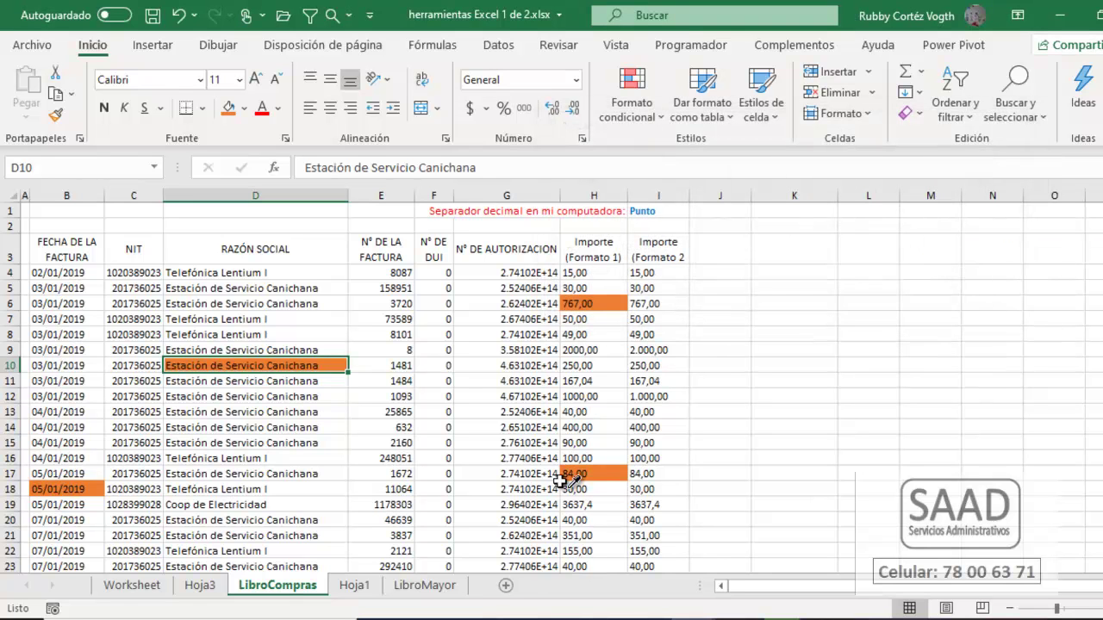
{"action": "left_click", "coordinate": [336, 364]}
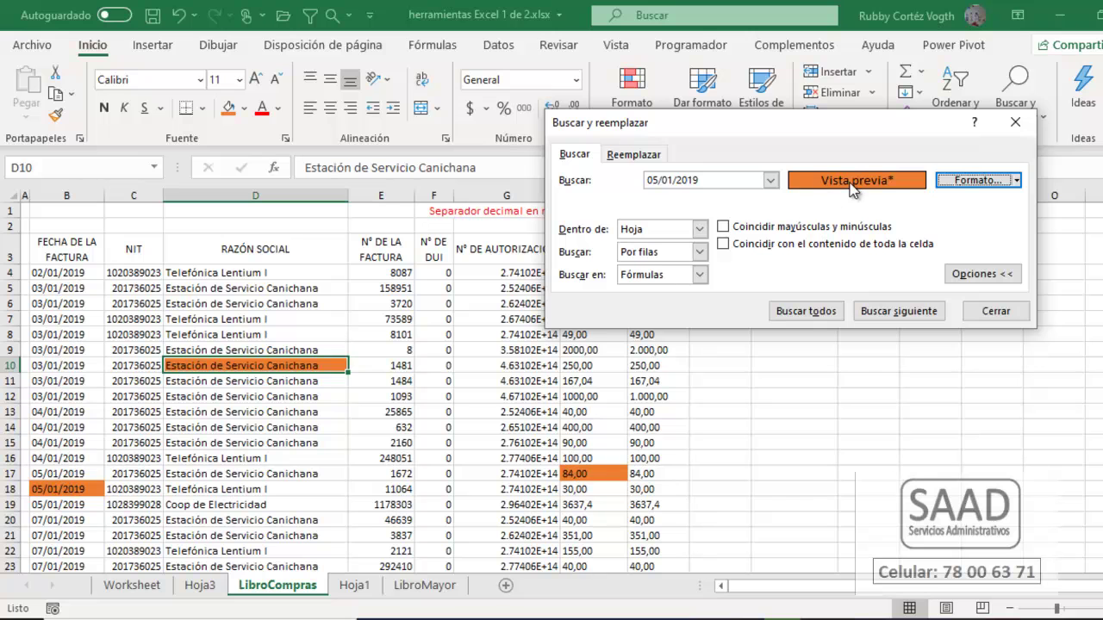
Find the next matches for 05/01/2019 with the picked orange format, and list all matching cells in the sheet.
{"action": "left_click", "coordinate": [896, 312]}
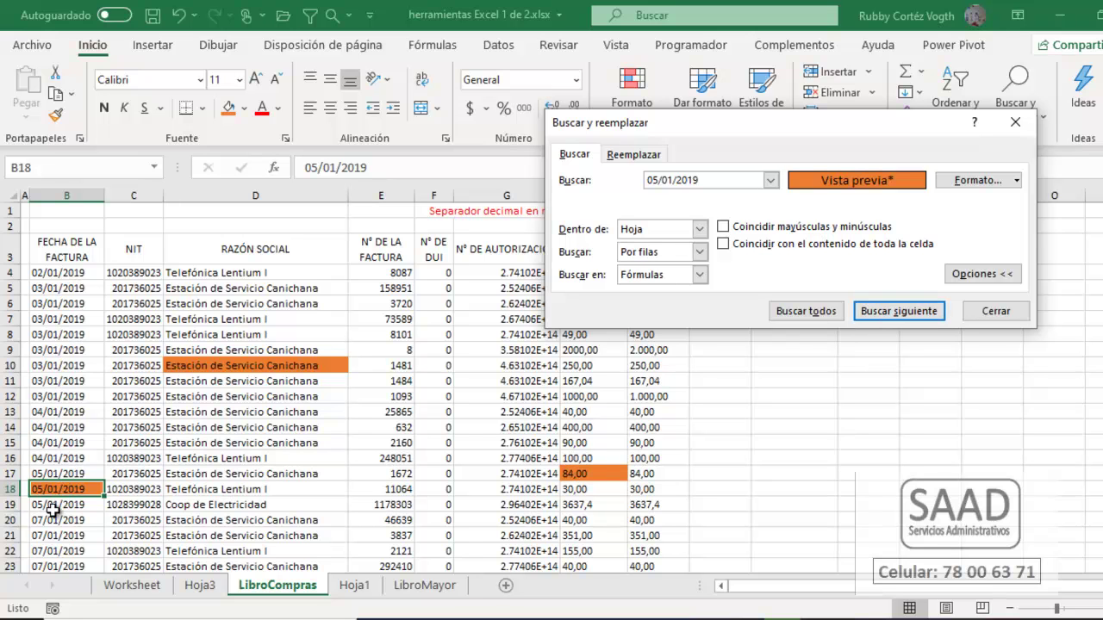
{"action": "left_click", "coordinate": [893, 308]}
{"action": "left_click", "coordinate": [806, 311]}
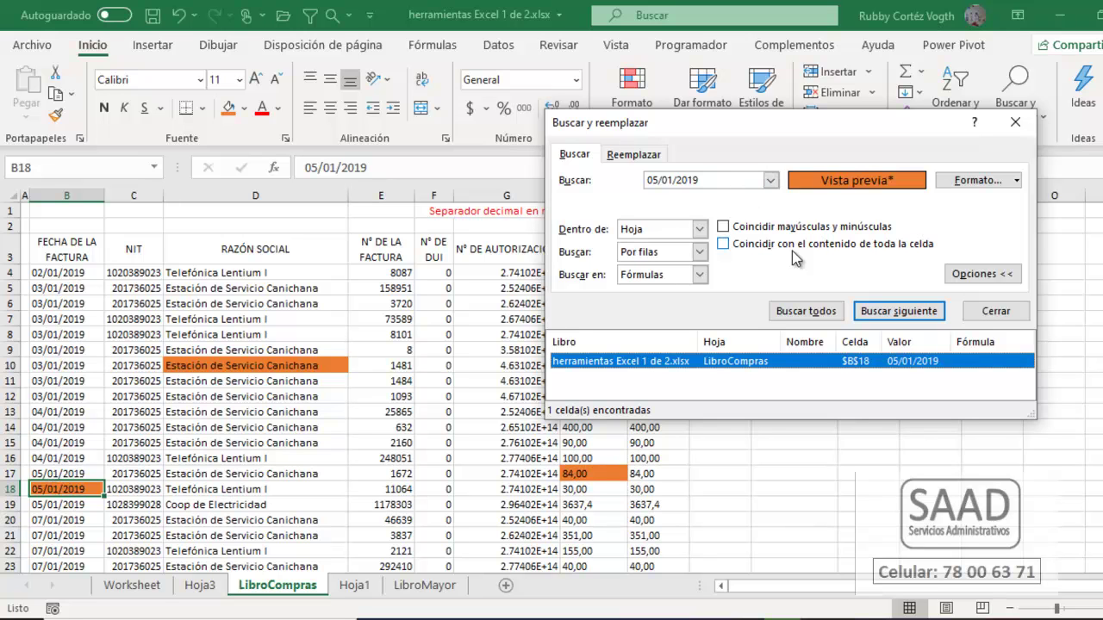
Clear the search format, collapse the search options, close the dialog and select cell D14.
{"action": "left_click", "coordinate": [1017, 180]}
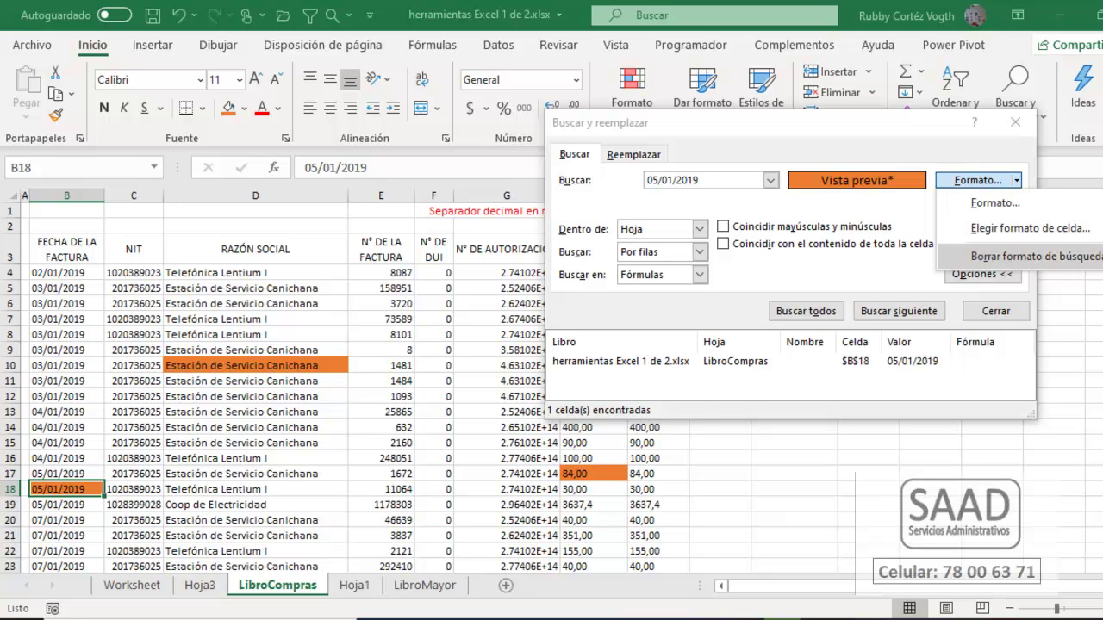
{"action": "left_click", "coordinate": [1026, 256]}
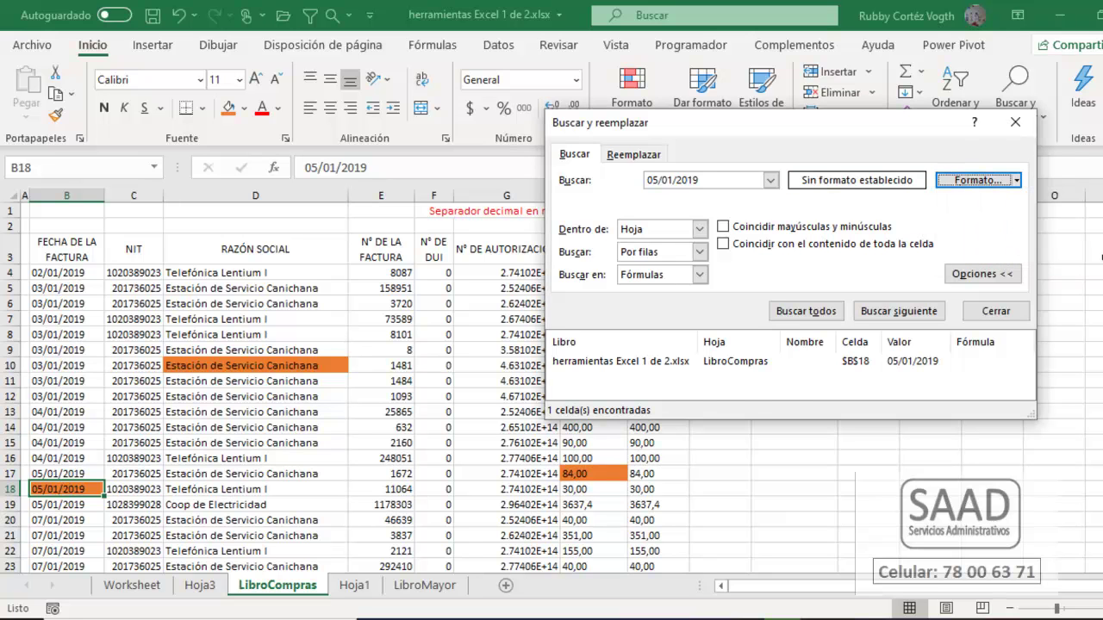
{"action": "left_click", "coordinate": [972, 276]}
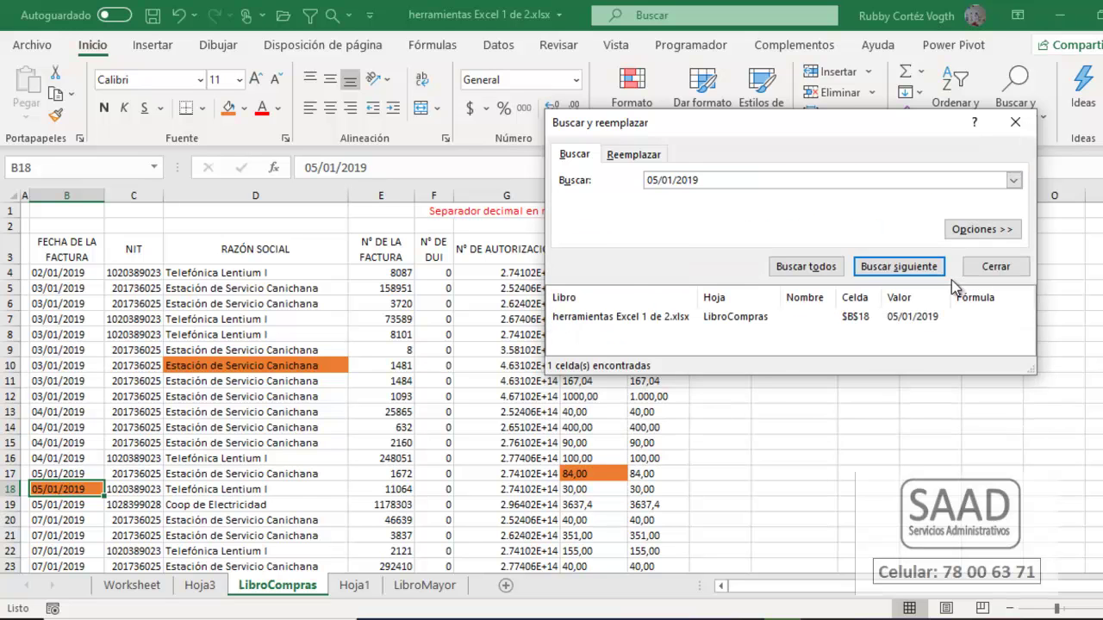
{"action": "left_click", "coordinate": [995, 267]}
{"action": "left_click", "coordinate": [237, 428]}
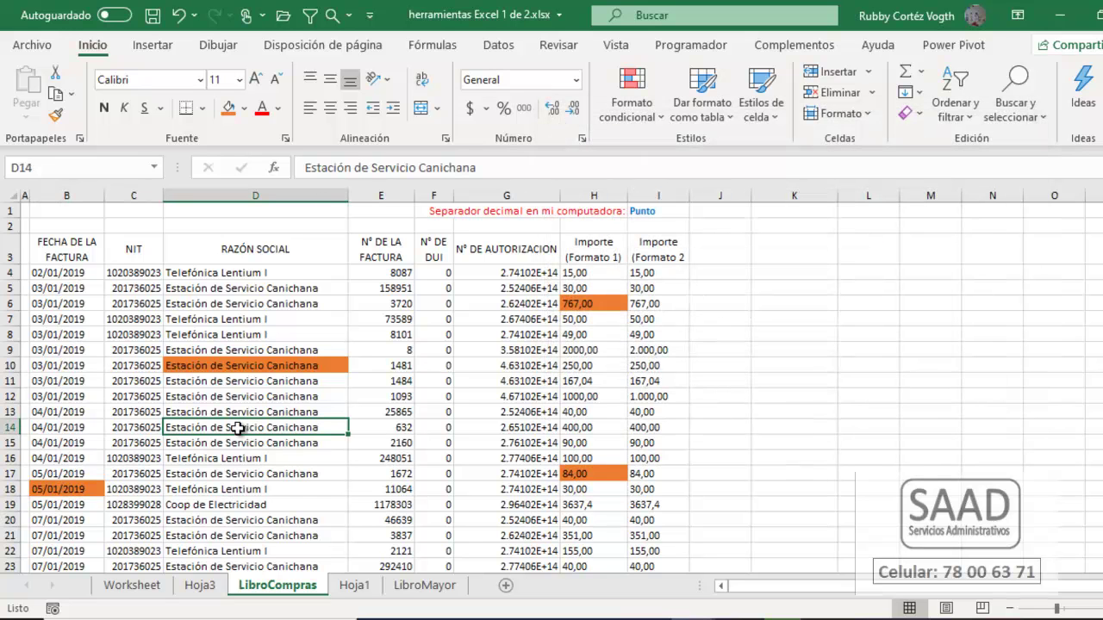
On sheet Hoja1, remove the fill colour from the range B7:G16.
{"action": "left_click", "coordinate": [354, 585]}
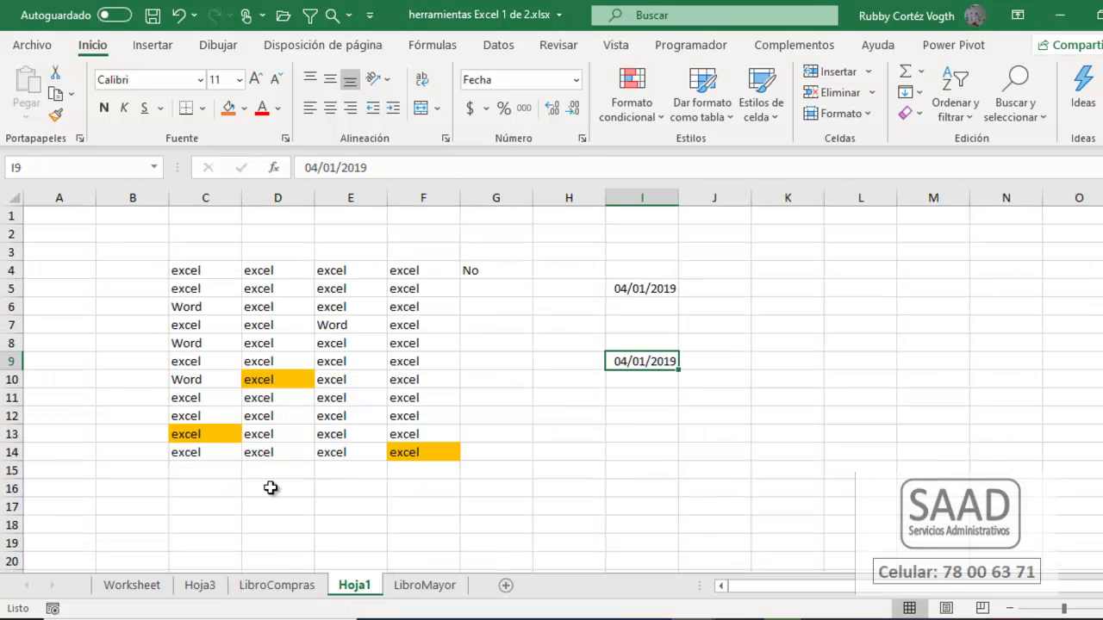
{"action": "left_click_drag", "start_coordinate": [129, 325], "coordinate": [517, 489]}
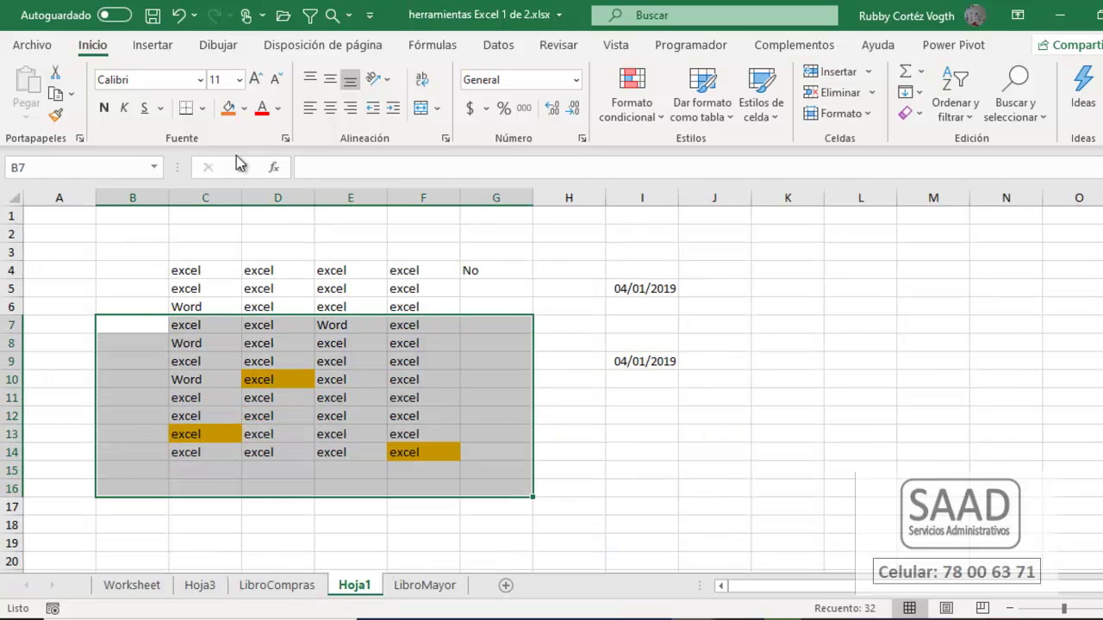
{"action": "left_click", "coordinate": [245, 109]}
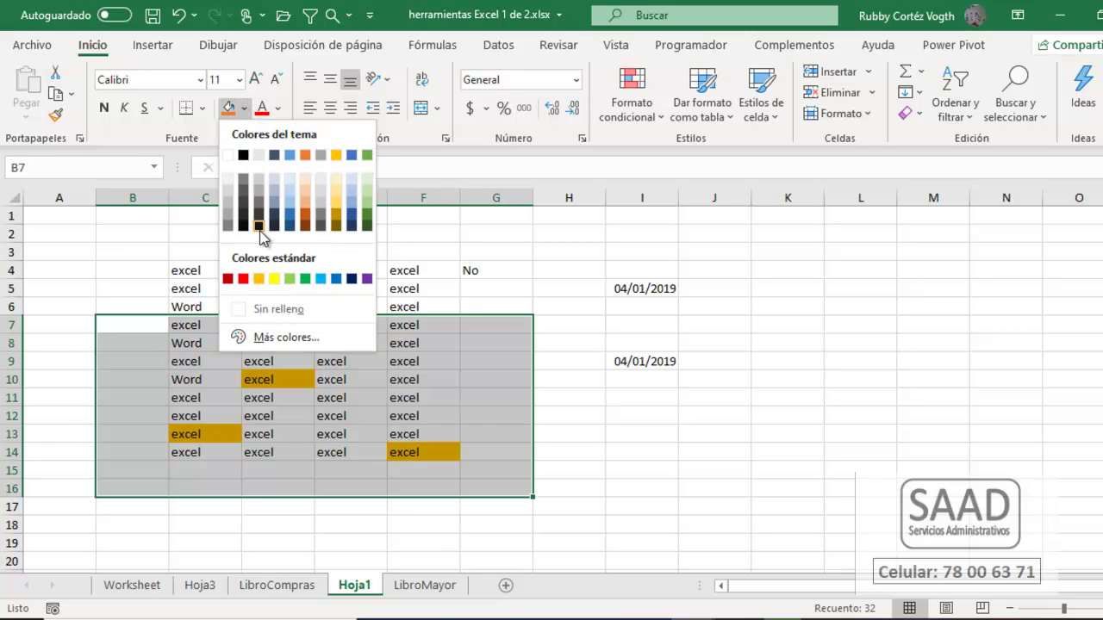
{"action": "left_click", "coordinate": [270, 315]}
Fill the Word cells C6, C8, C10 and E7 on Hoja1 with light gold.
{"action": "left_click", "coordinate": [182, 307]}
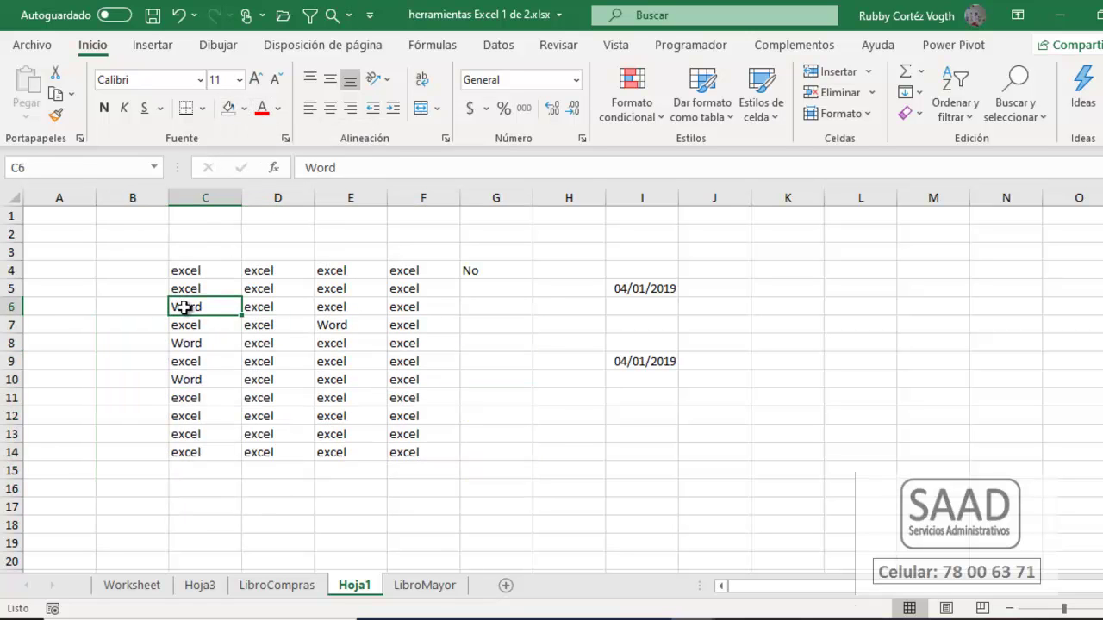
{"action": "left_click", "coordinate": [179, 343], "text": "ctrl"}
{"action": "left_click", "coordinate": [182, 378], "text": "ctrl"}
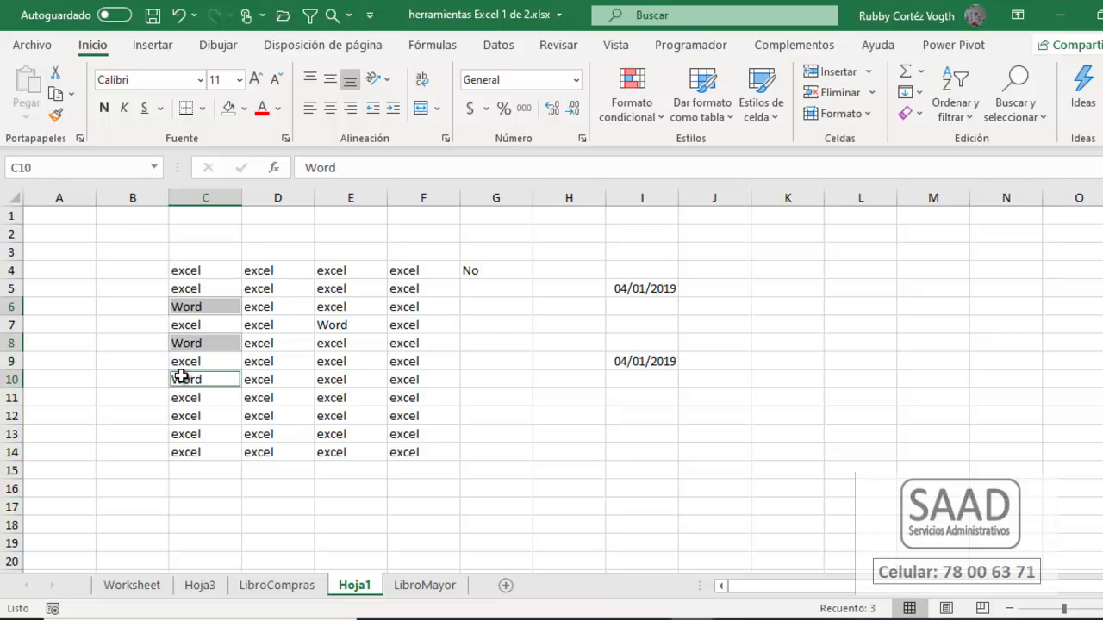
{"action": "left_click", "coordinate": [330, 328], "text": "ctrl"}
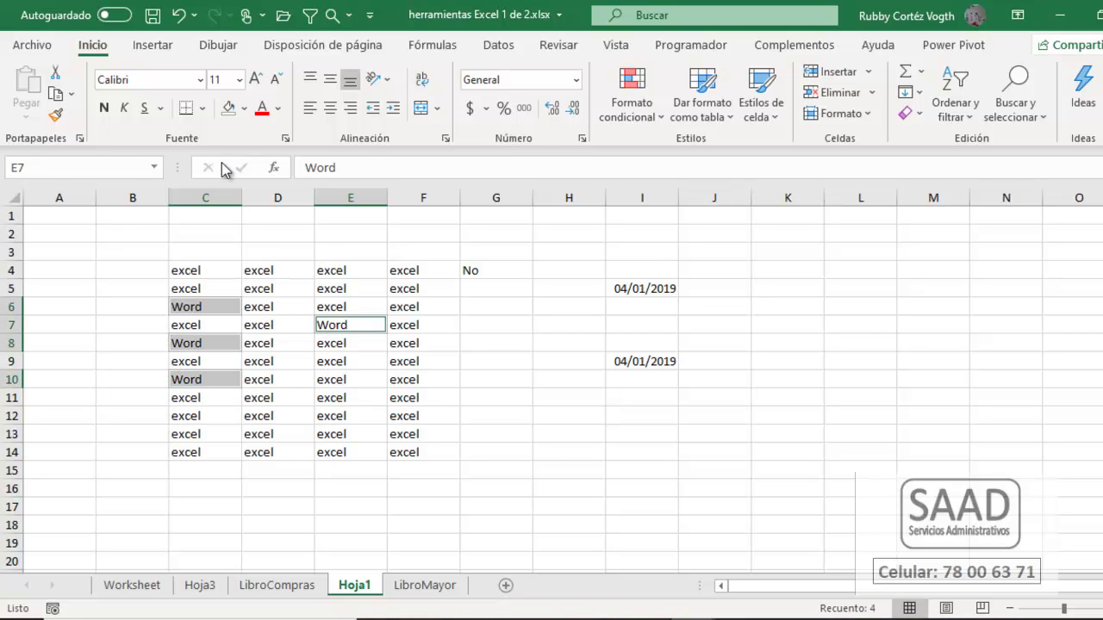
{"action": "left_click", "coordinate": [245, 109]}
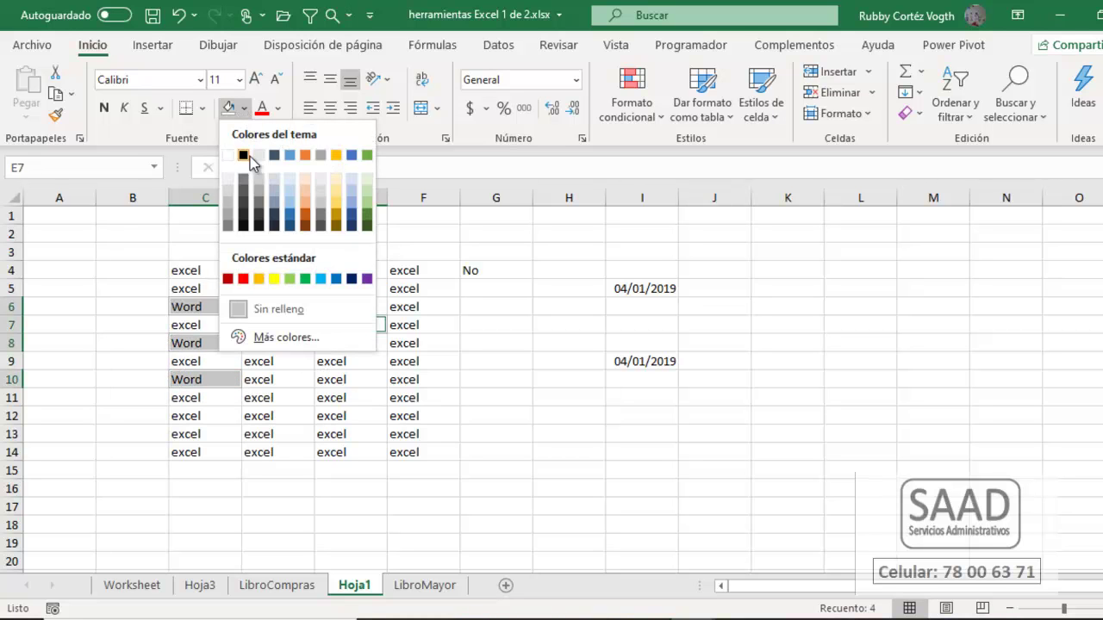
{"action": "left_click", "coordinate": [336, 213]}
{"action": "left_click", "coordinate": [385, 372]}
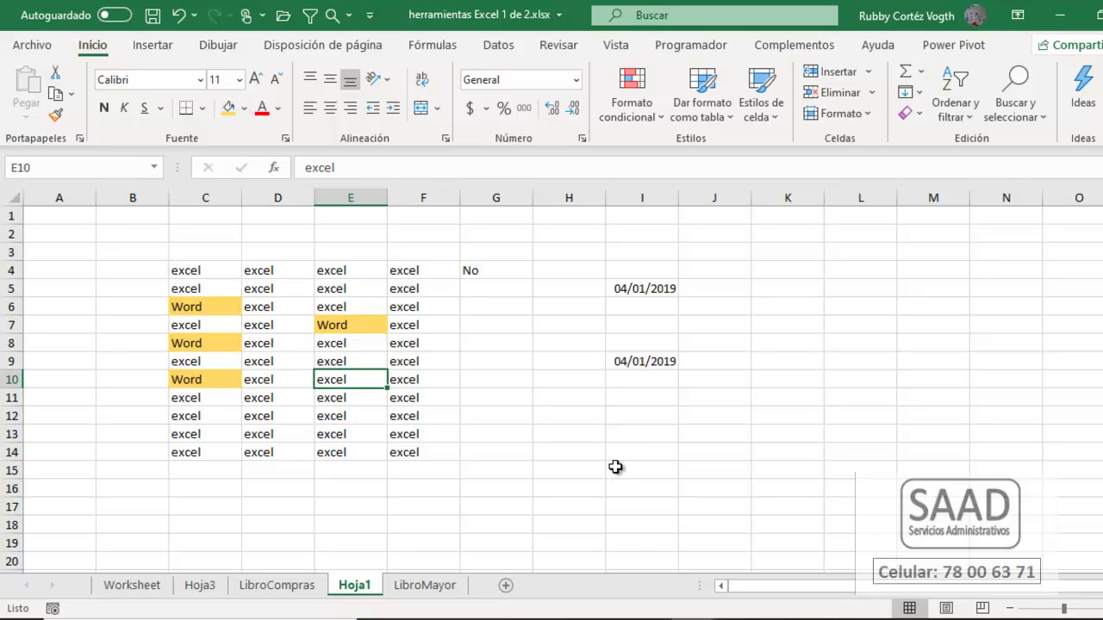
Undo the gold fill on the Word cells.
{"action": "key", "text": "ctrl+z"}
{"action": "left_click", "coordinate": [402, 404]}
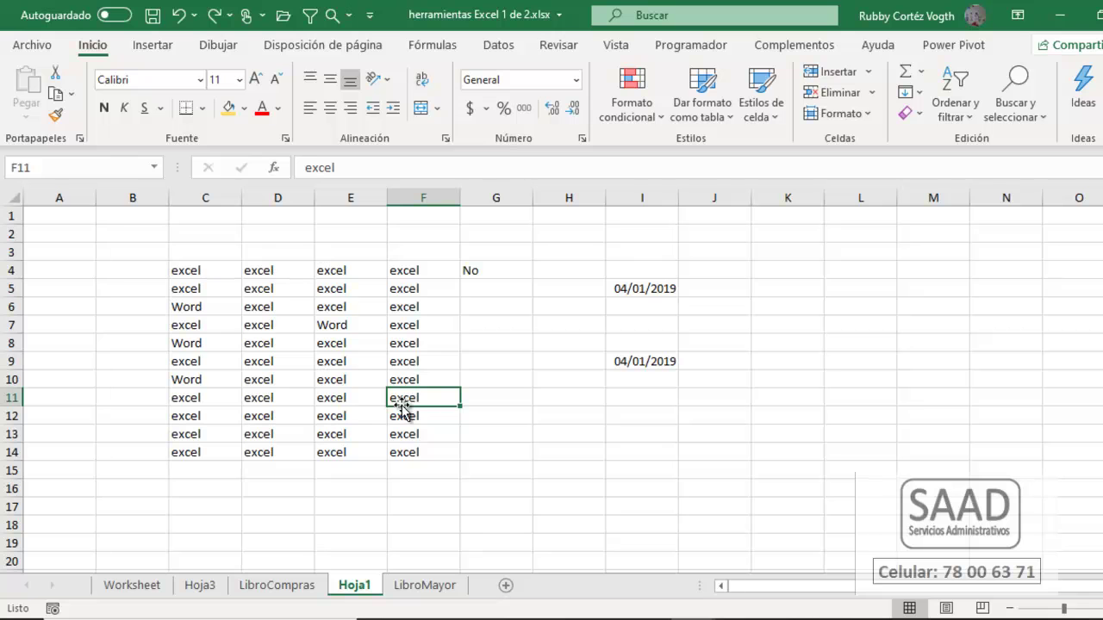
{"action": "left_click", "coordinate": [196, 312]}
{"action": "key", "text": "ctrl"}
{"action": "left_click", "coordinate": [352, 382]}
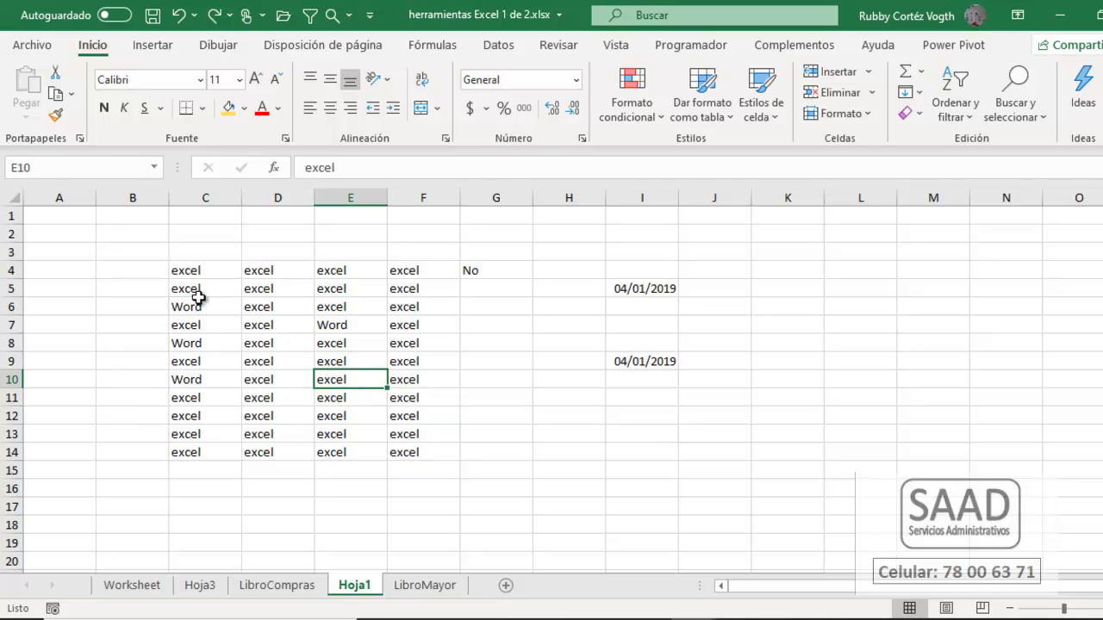
{"action": "key", "text": "ctrl+b"}
{"action": "key", "text": "Escape"}
Select the range C4:F14 and search it for 05/01/2019 with the search options expanded.
{"action": "left_click_drag", "start_coordinate": [178, 271], "coordinate": [420, 447]}
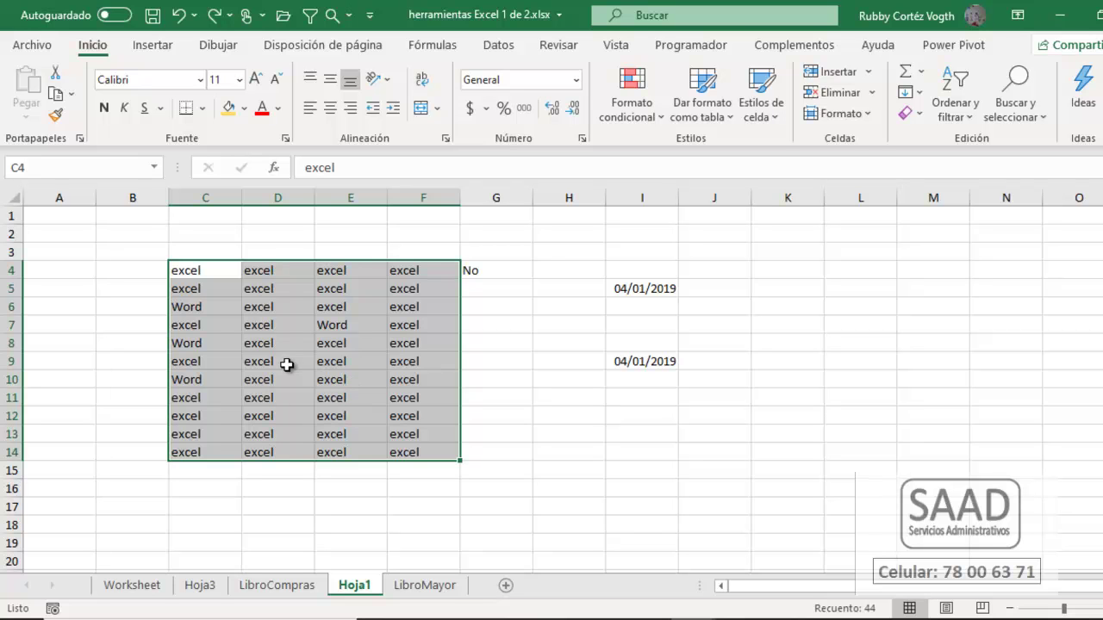
{"action": "key", "text": "ctrl+b"}
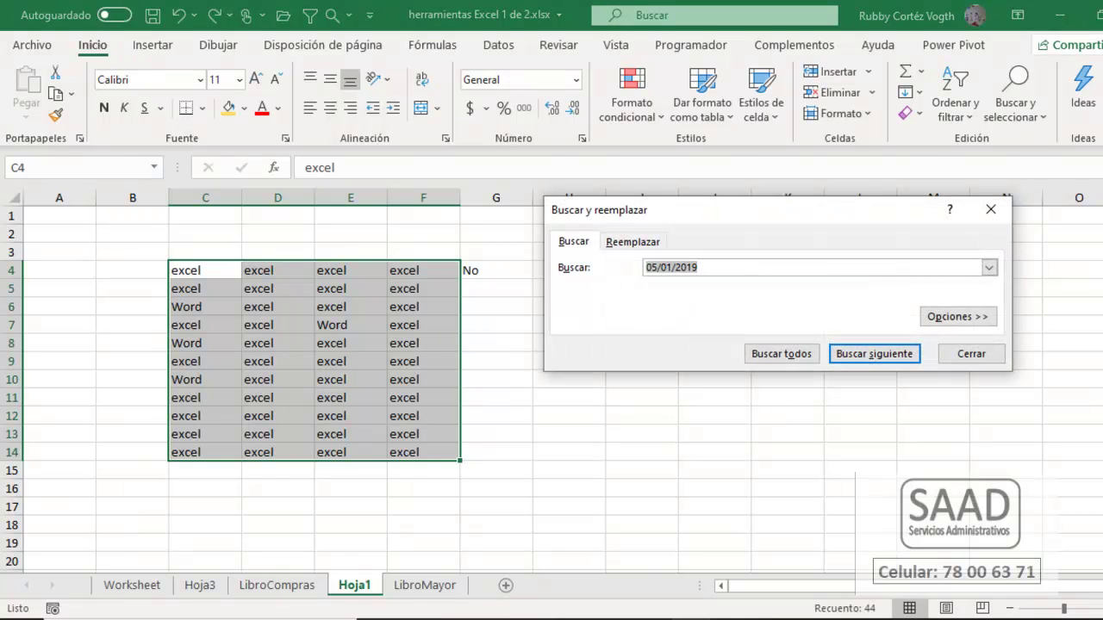
{"action": "left_click", "coordinate": [958, 318]}
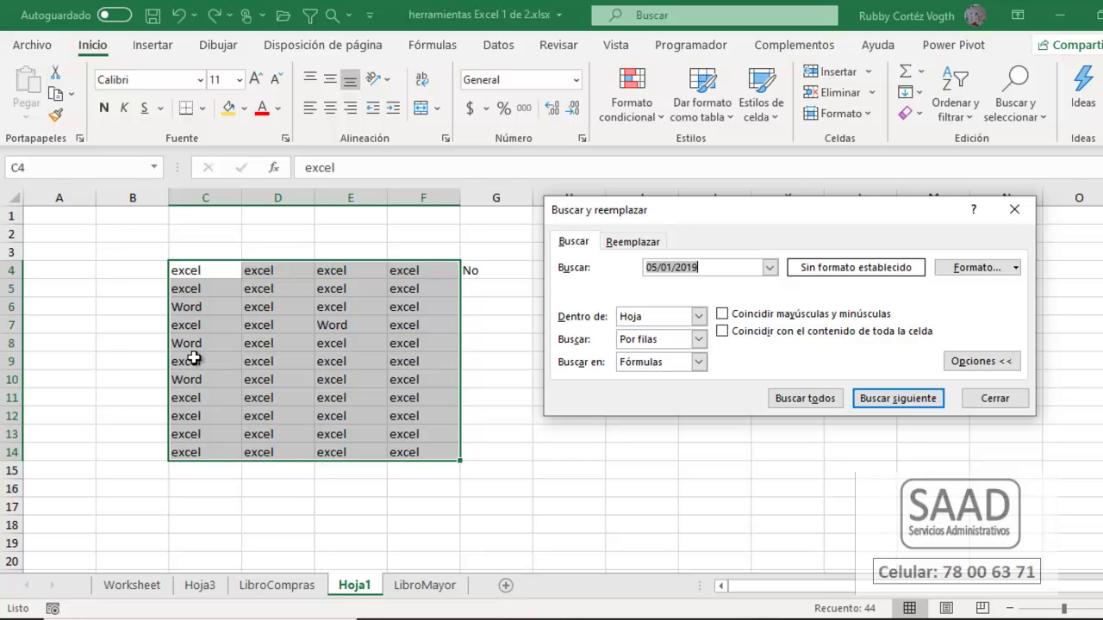
{"action": "left_click", "coordinate": [902, 405]}
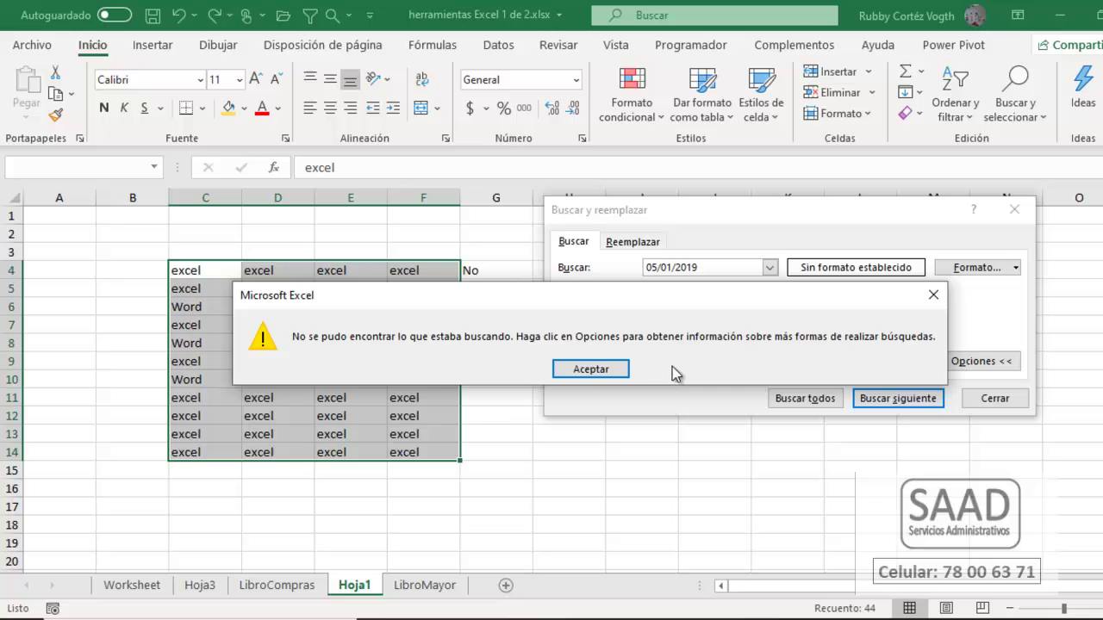
{"action": "left_click", "coordinate": [584, 372]}
Search the selected range for Word by rows, stepping through the matches until returning to C6.
{"action": "type", "text": "Word"}
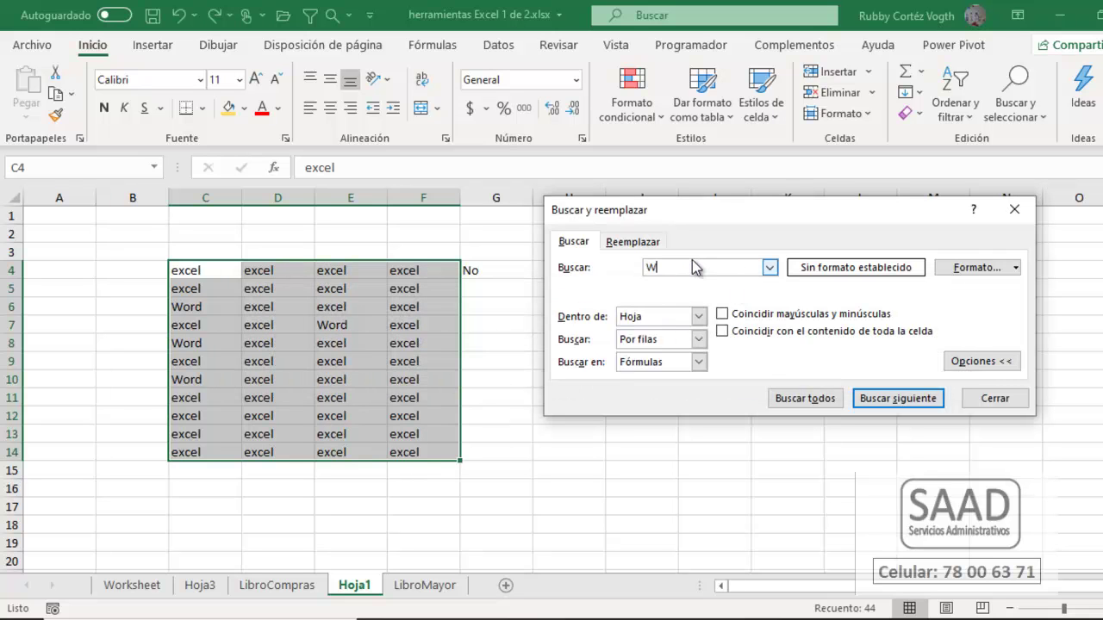
{"action": "left_click", "coordinate": [905, 399]}
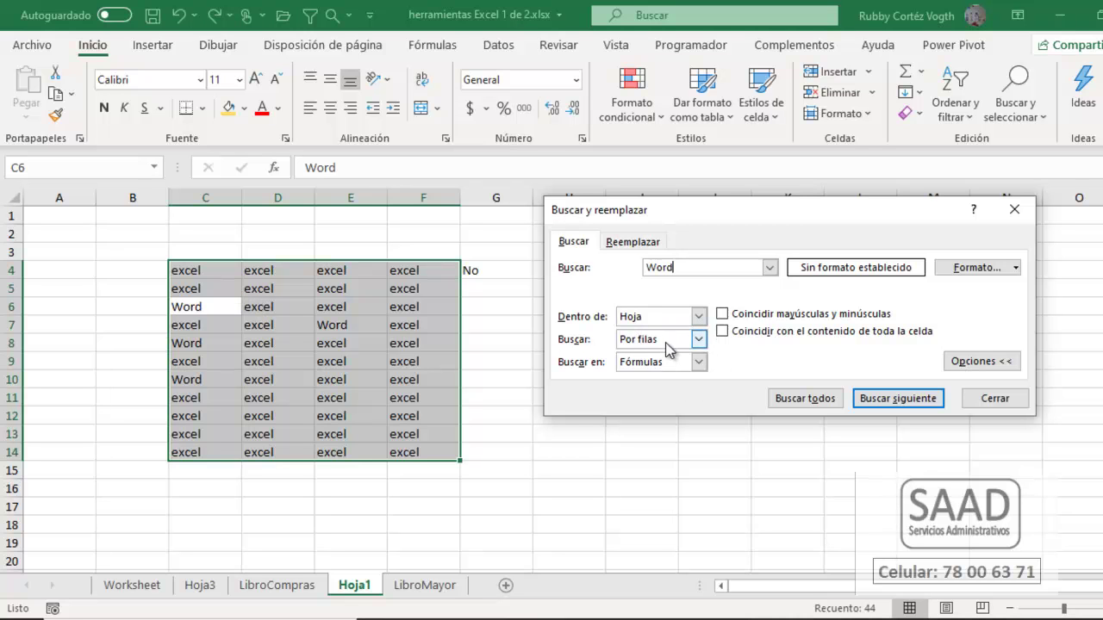
{"action": "left_click", "coordinate": [698, 340]}
{"action": "left_click", "coordinate": [697, 348]}
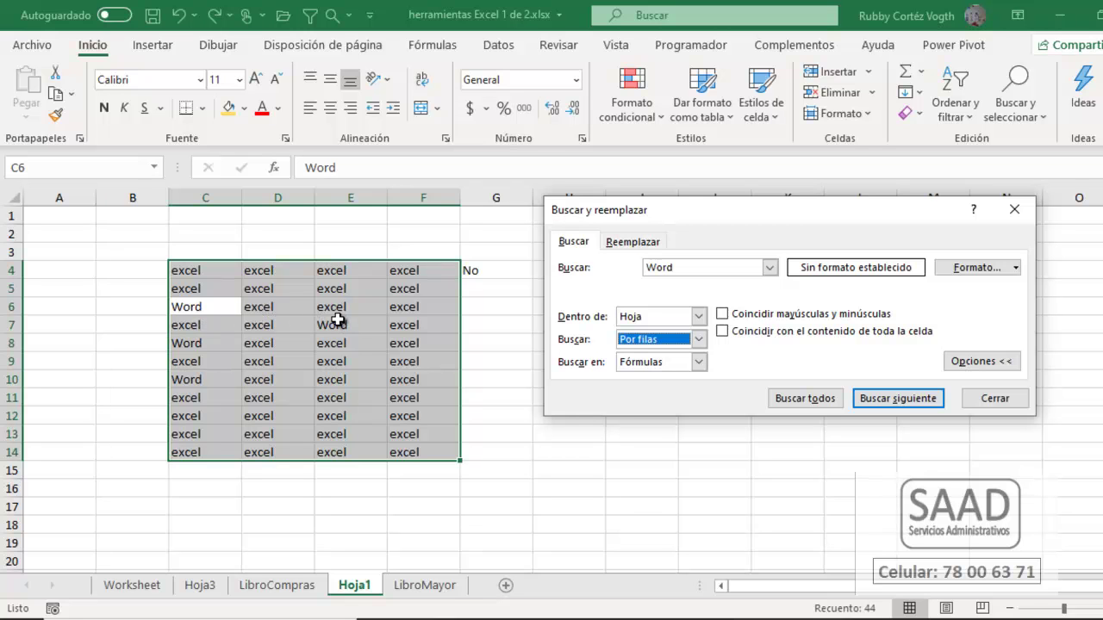
{"action": "left_click", "coordinate": [888, 402]}
{"action": "left_click", "coordinate": [886, 404]}
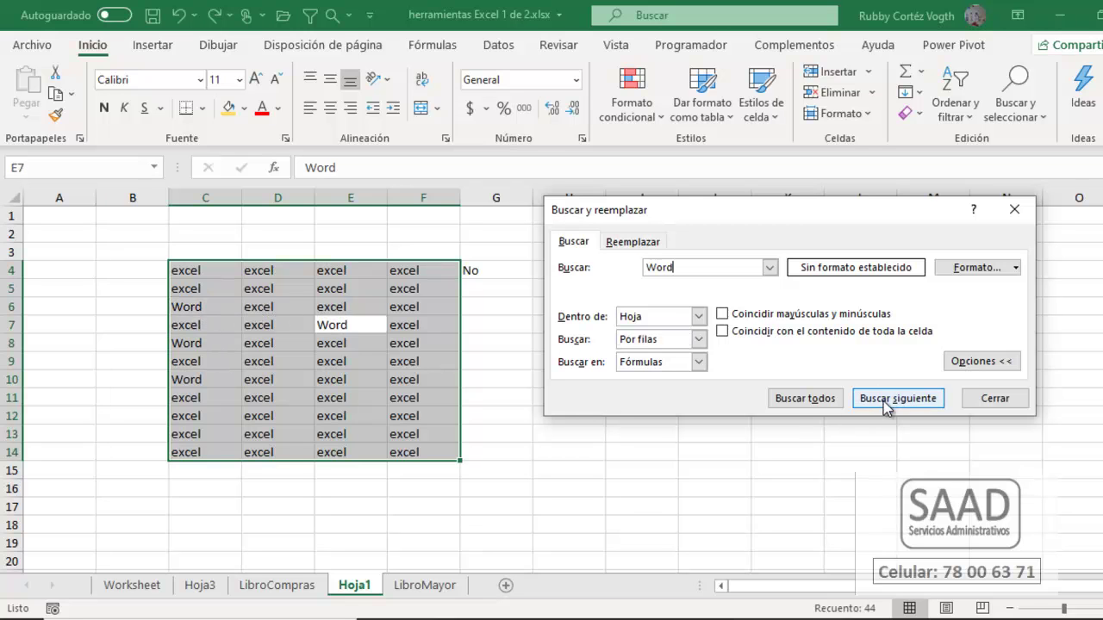
{"action": "left_click", "coordinate": [885, 402]}
{"action": "left_click", "coordinate": [885, 402]}
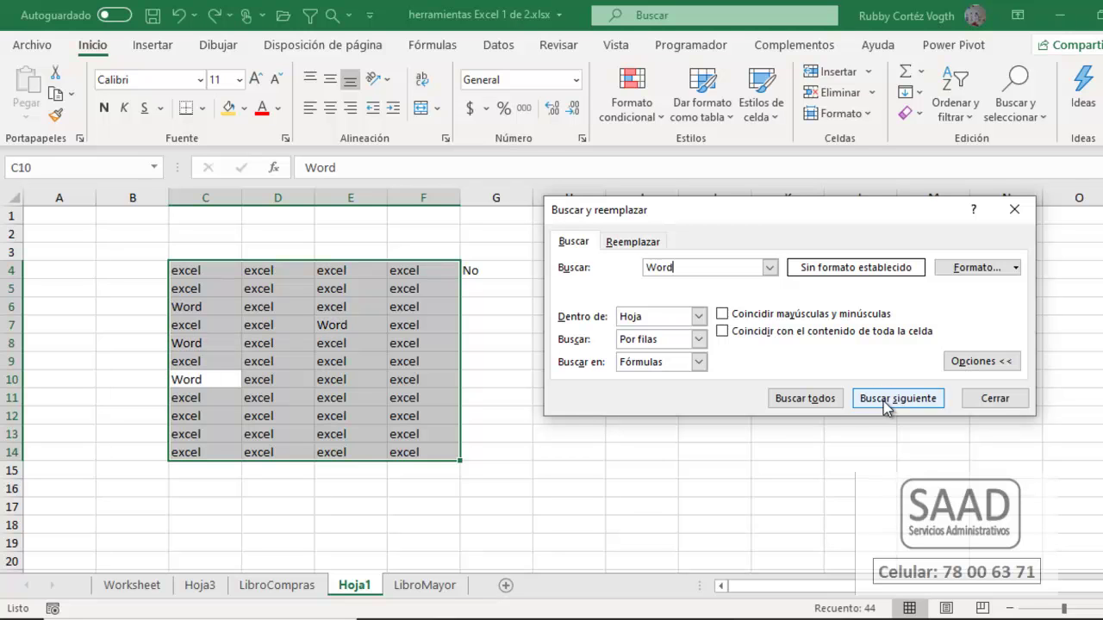
{"action": "left_click", "coordinate": [885, 402]}
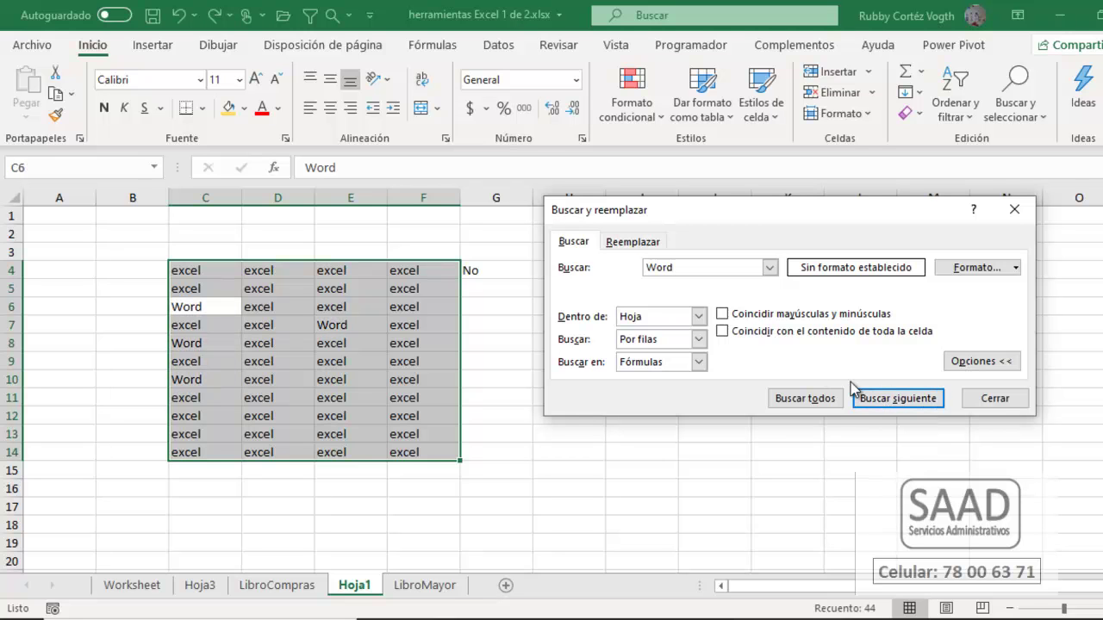
Switch the search order to Por columnas and step through the next three matches for Word.
{"action": "left_click", "coordinate": [698, 339]}
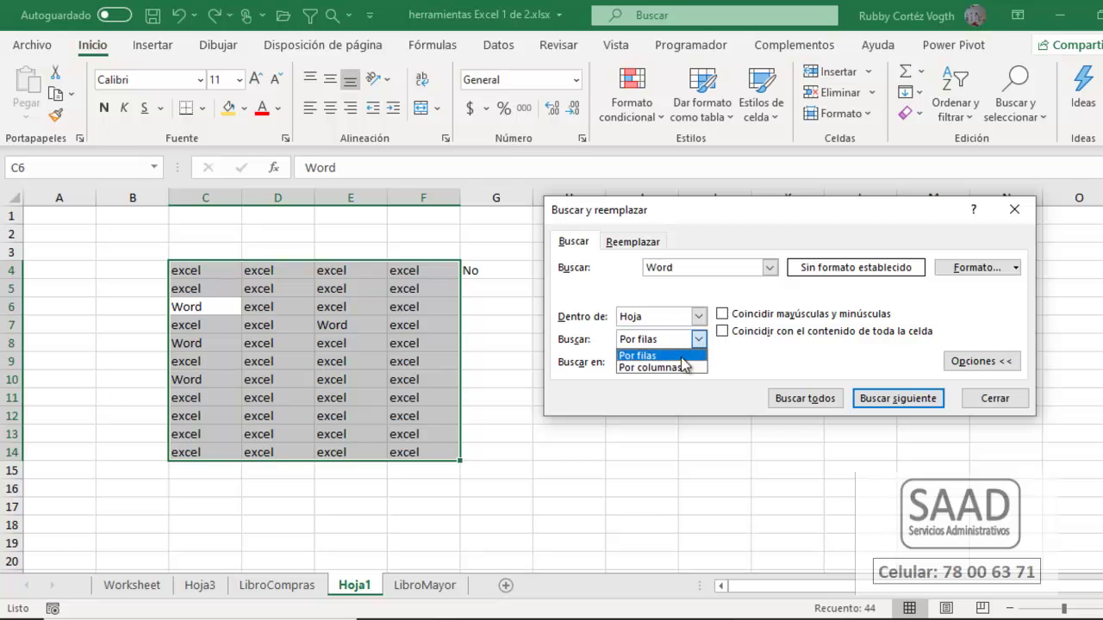
{"action": "left_click", "coordinate": [659, 370]}
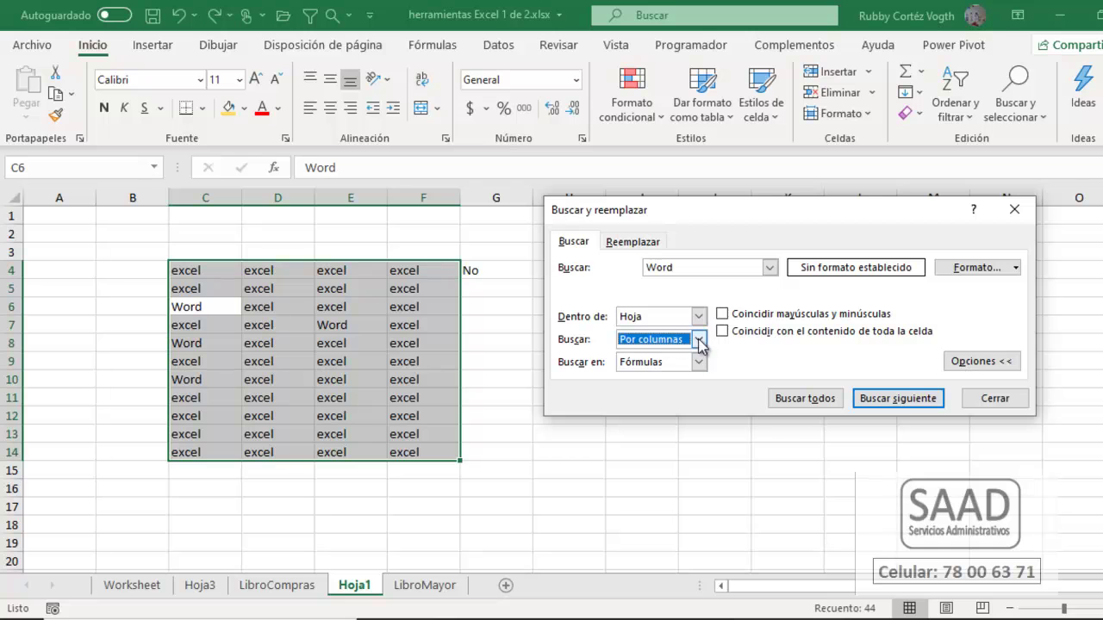
{"action": "left_click", "coordinate": [897, 400]}
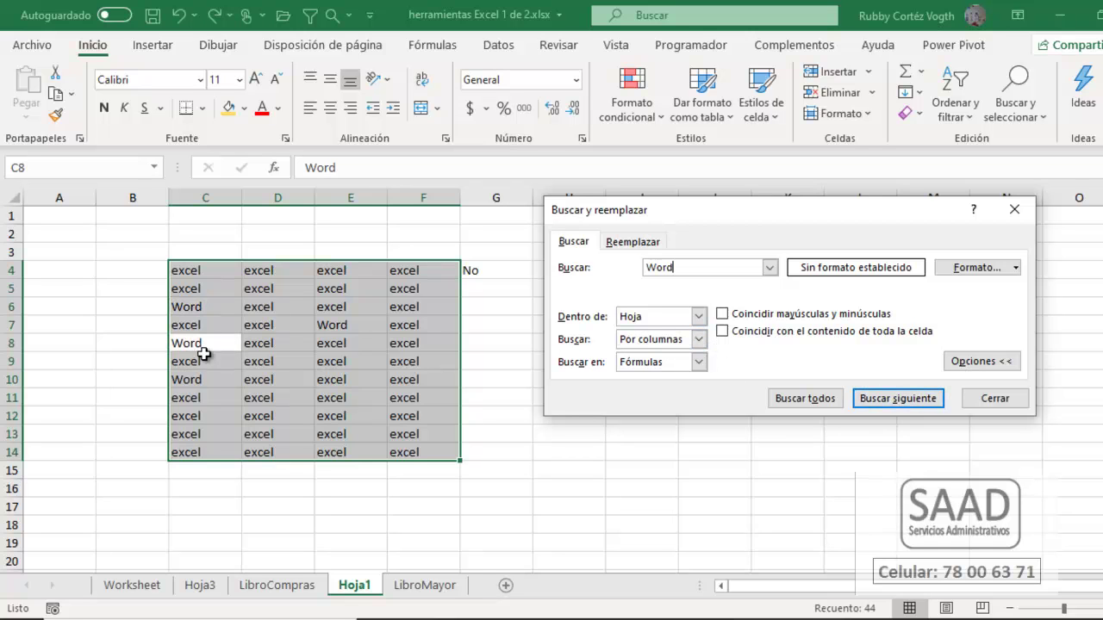
{"action": "left_click", "coordinate": [922, 403]}
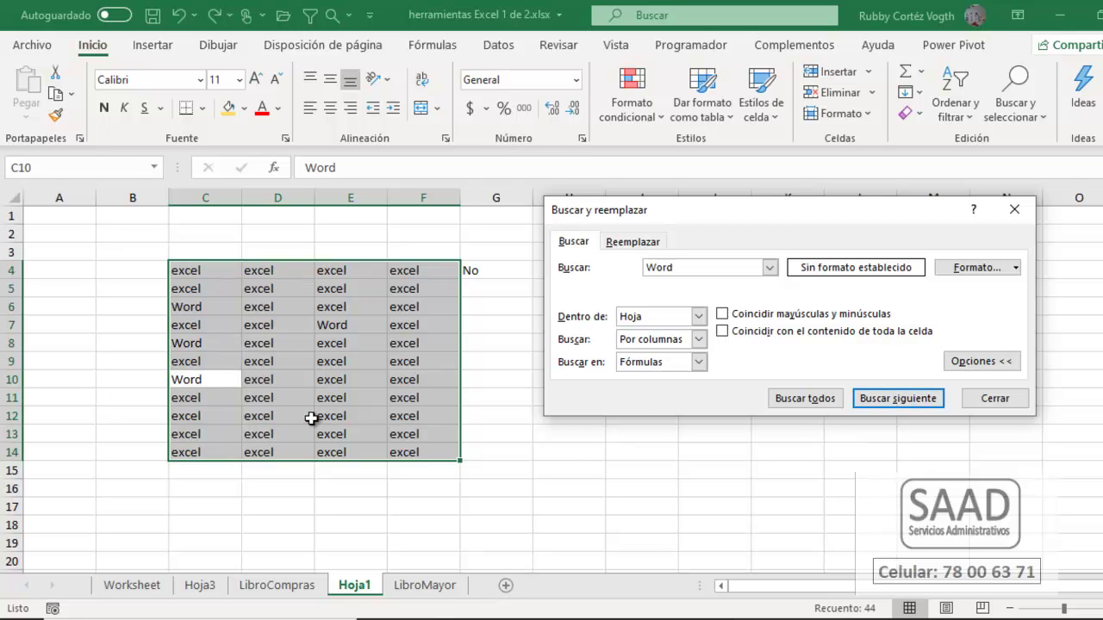
{"action": "left_click", "coordinate": [879, 398]}
Set the search order to Por filas and close the search dialog.
{"action": "left_click", "coordinate": [698, 339]}
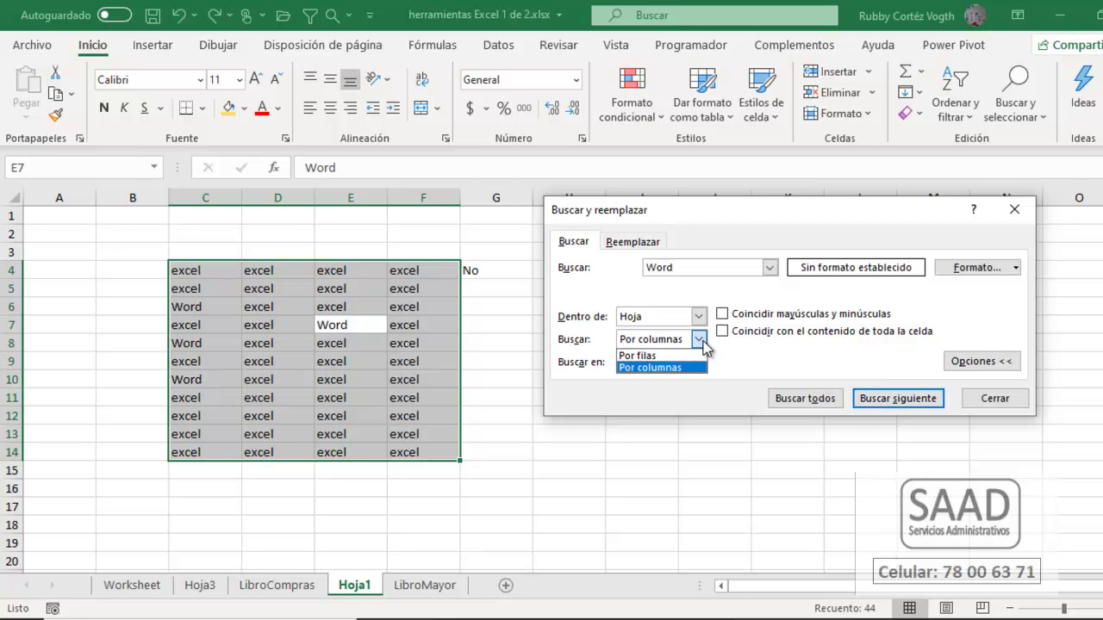
{"action": "left_click", "coordinate": [655, 352]}
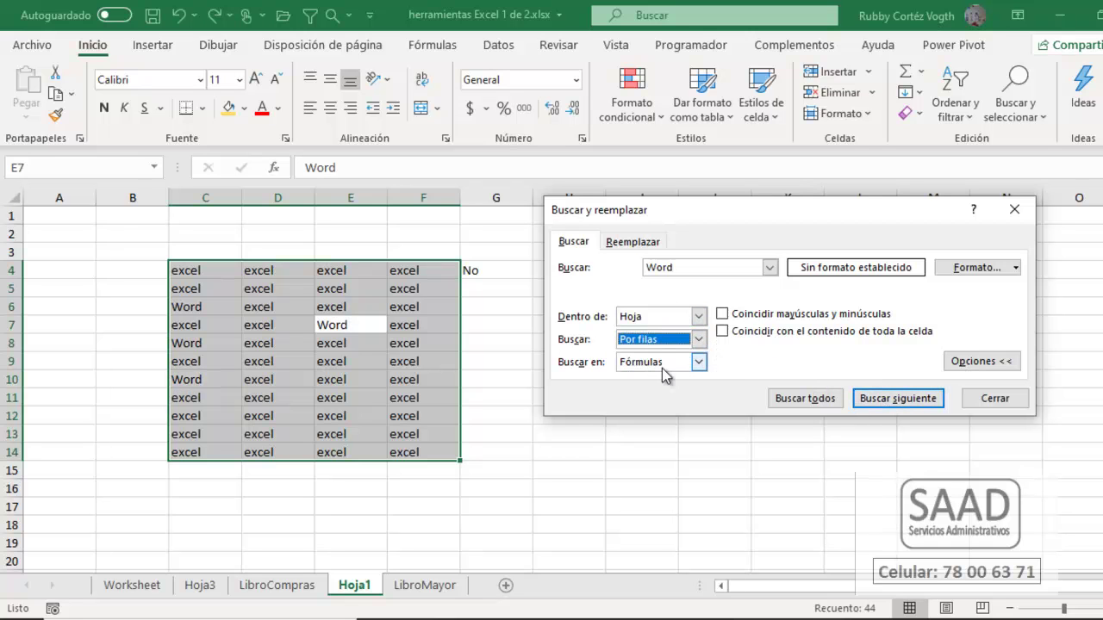
{"action": "left_click", "coordinate": [992, 400]}
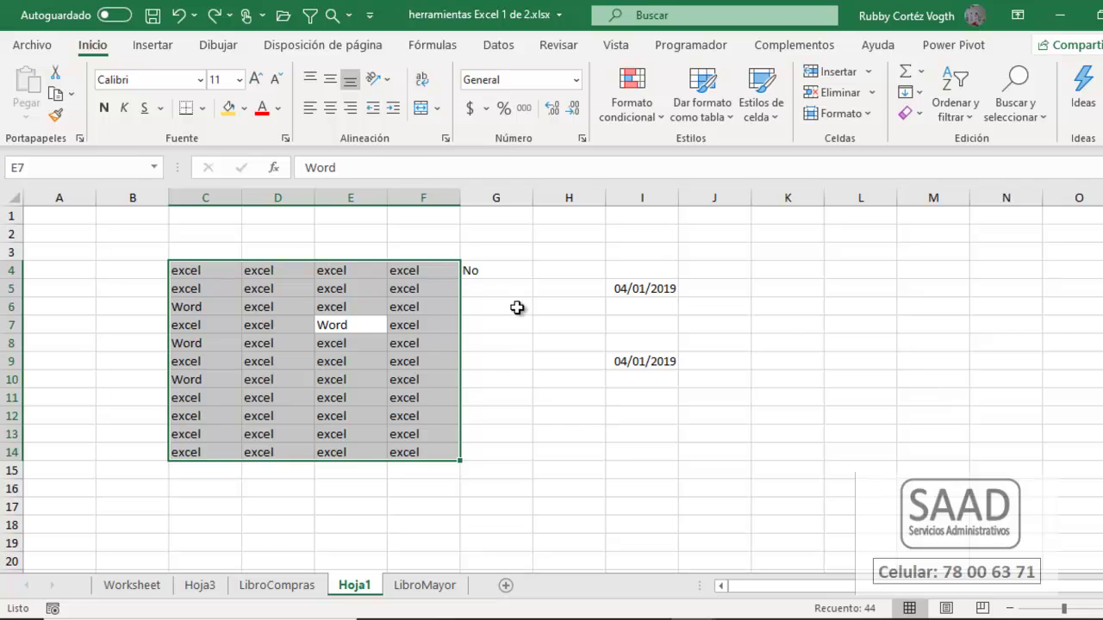
Examine the SI formula in cell G4, highlighting its Word argument, and keep G4 selected.
{"action": "left_click", "coordinate": [491, 271]}
{"action": "double_click", "coordinate": [489, 270]}
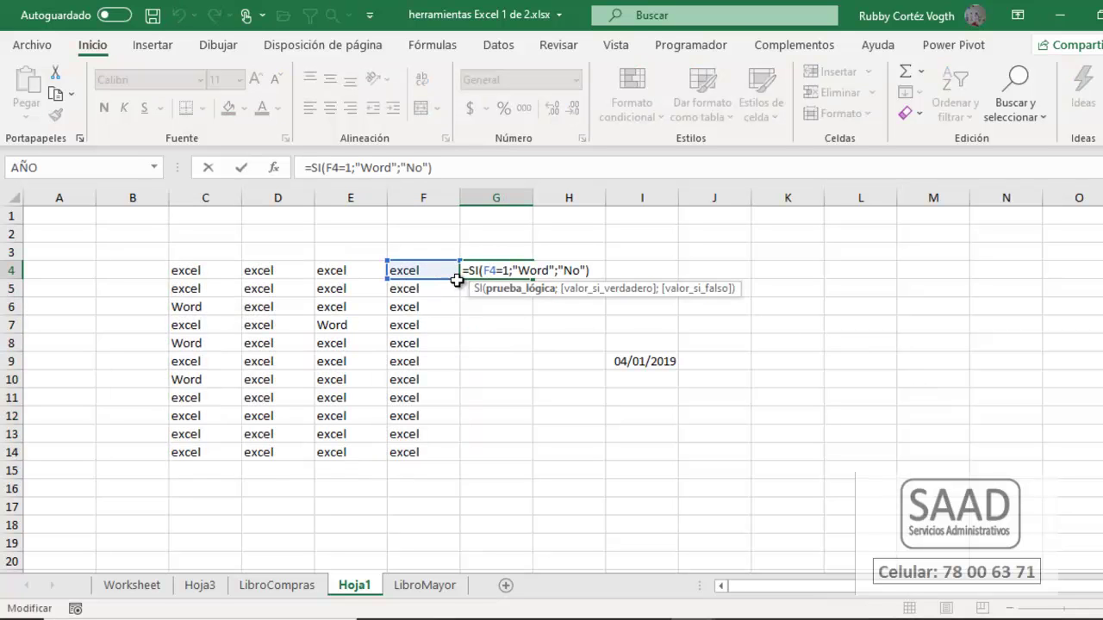
{"action": "left_click_drag", "start_coordinate": [482, 270], "coordinate": [552, 272]}
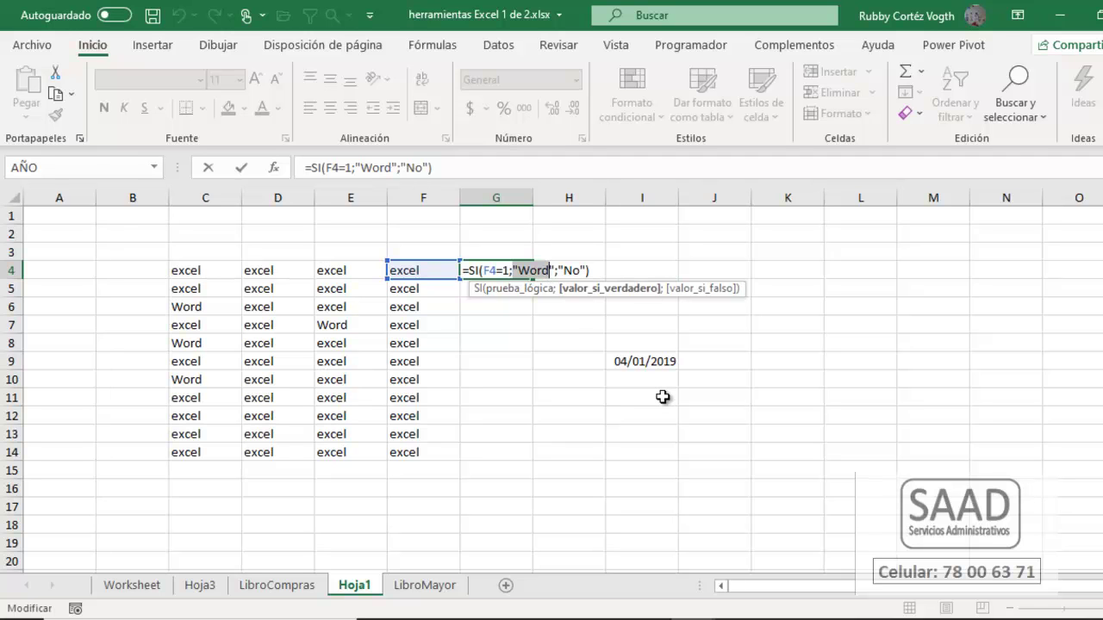
{"action": "key", "text": "Return"}
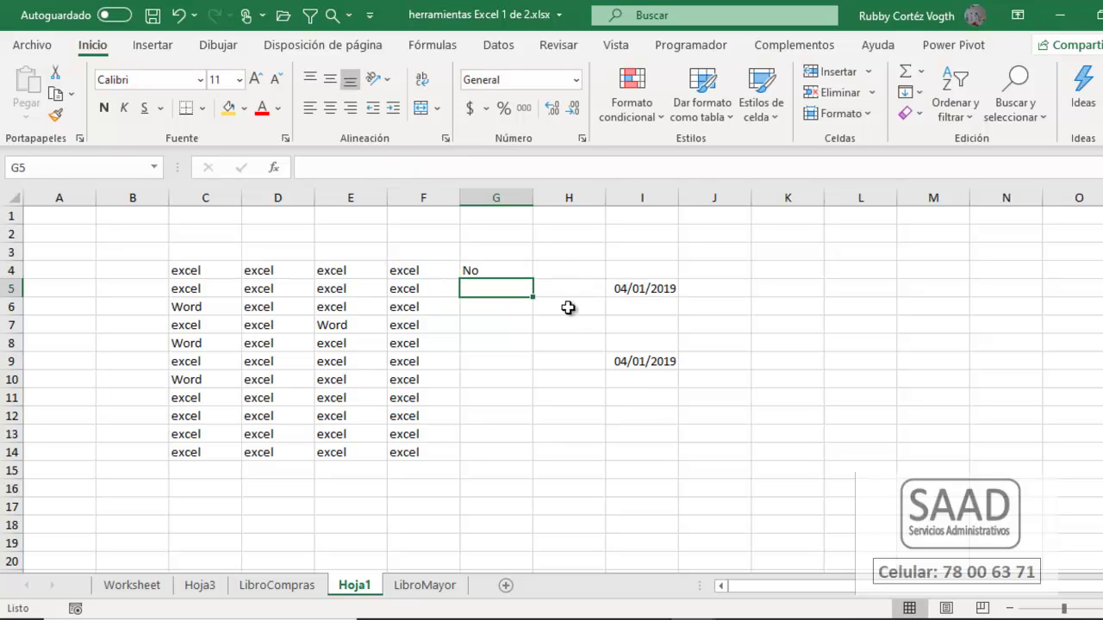
{"action": "left_click", "coordinate": [503, 273]}
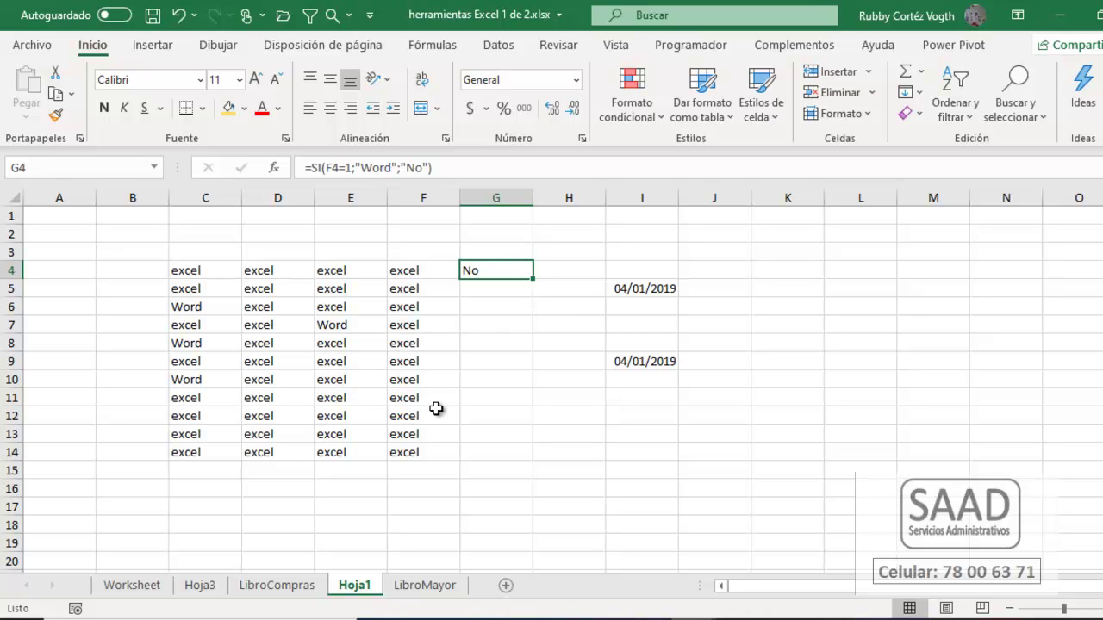
Starting from G4, step through the matches for Word by rows, looking in Fórmulas, until returning to G4.
{"action": "key", "text": "ctrl+b"}
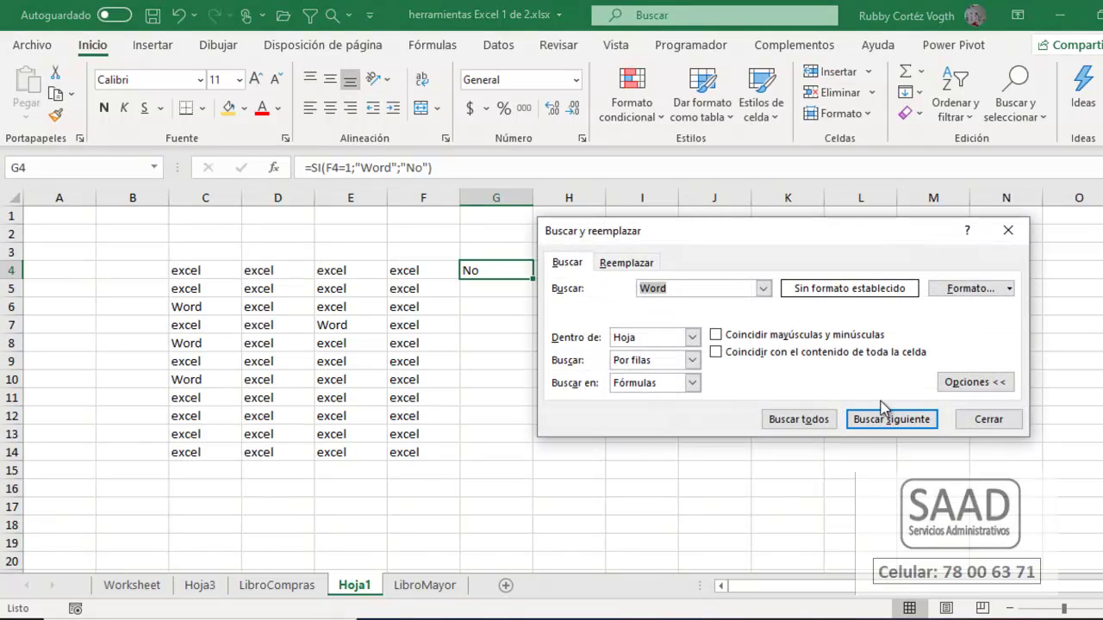
{"action": "left_click", "coordinate": [880, 419]}
{"action": "left_click", "coordinate": [881, 419]}
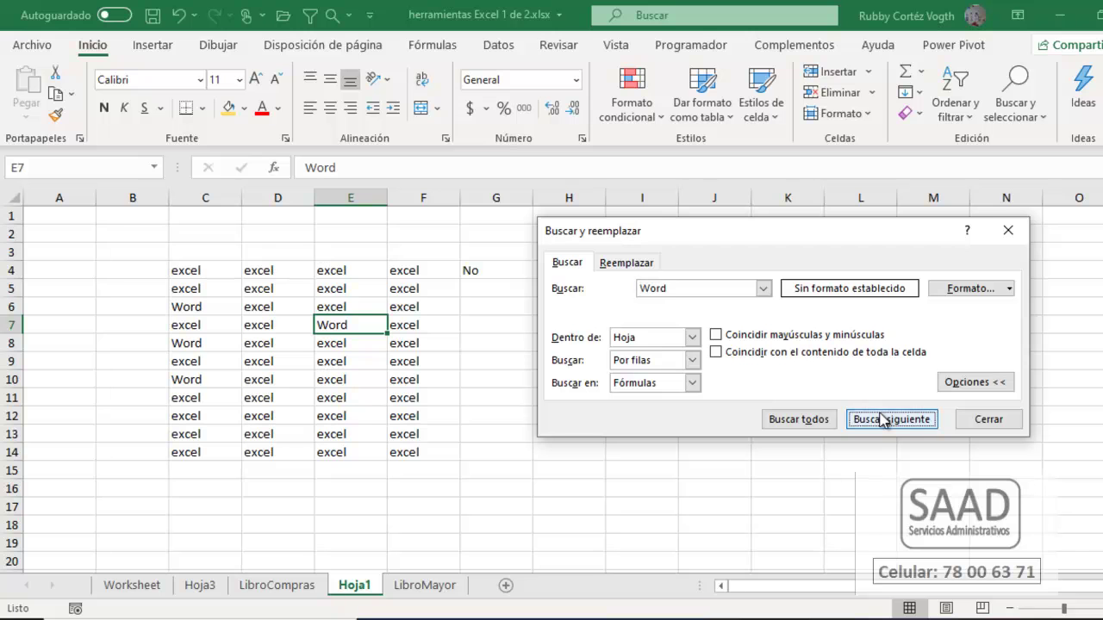
{"action": "left_click", "coordinate": [881, 418]}
{"action": "left_click", "coordinate": [881, 419]}
{"action": "left_click", "coordinate": [881, 419]}
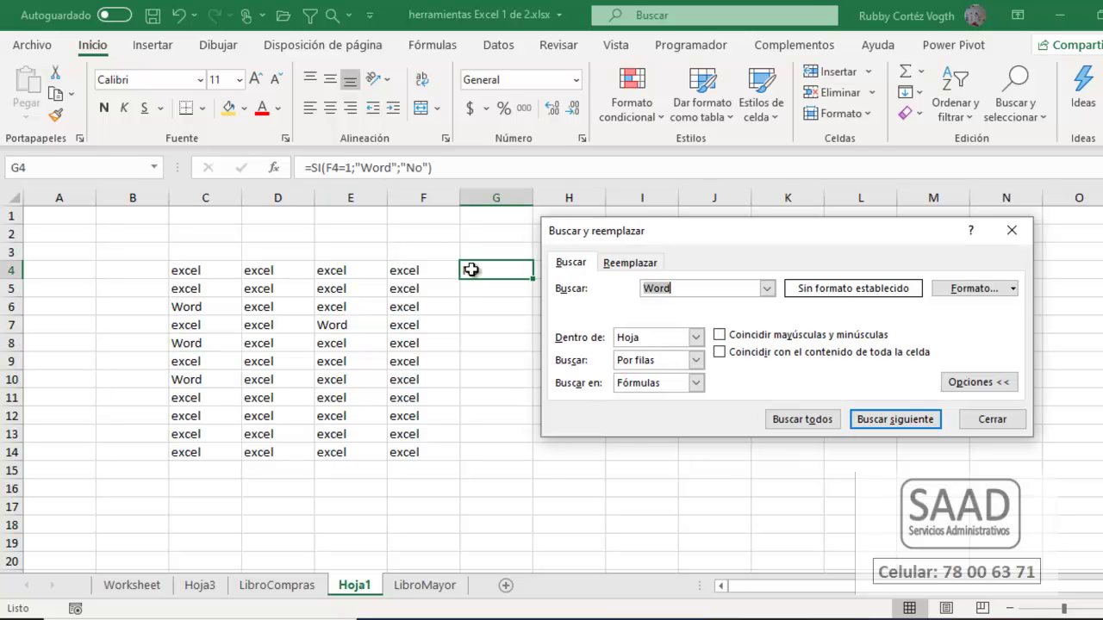
List all cells matching Word in the sheet, and enlarge and reposition the dialog to show every result.
{"action": "left_click", "coordinate": [802, 419]}
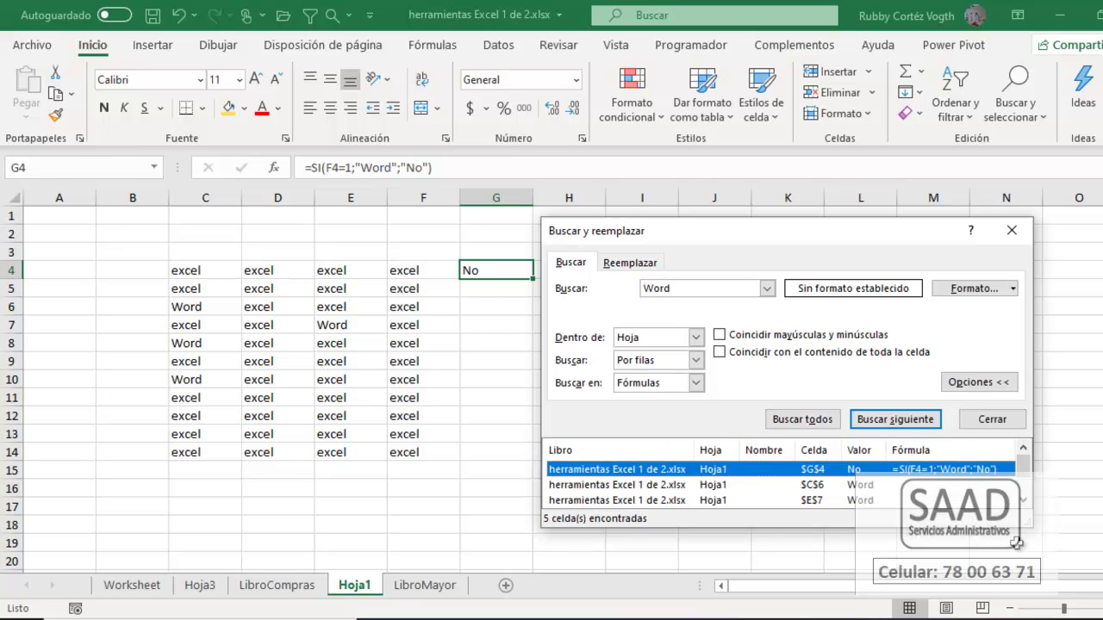
{"action": "left_click_drag", "start_coordinate": [1035, 534], "coordinate": [1041, 558]}
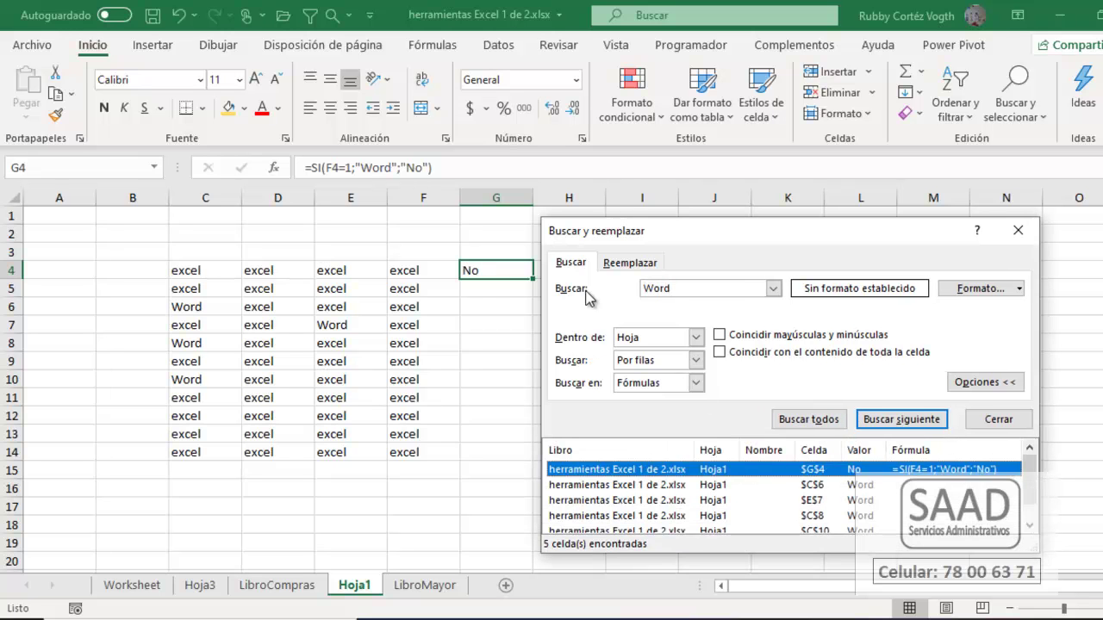
{"action": "left_click_drag", "start_coordinate": [881, 243], "coordinate": [882, 220]}
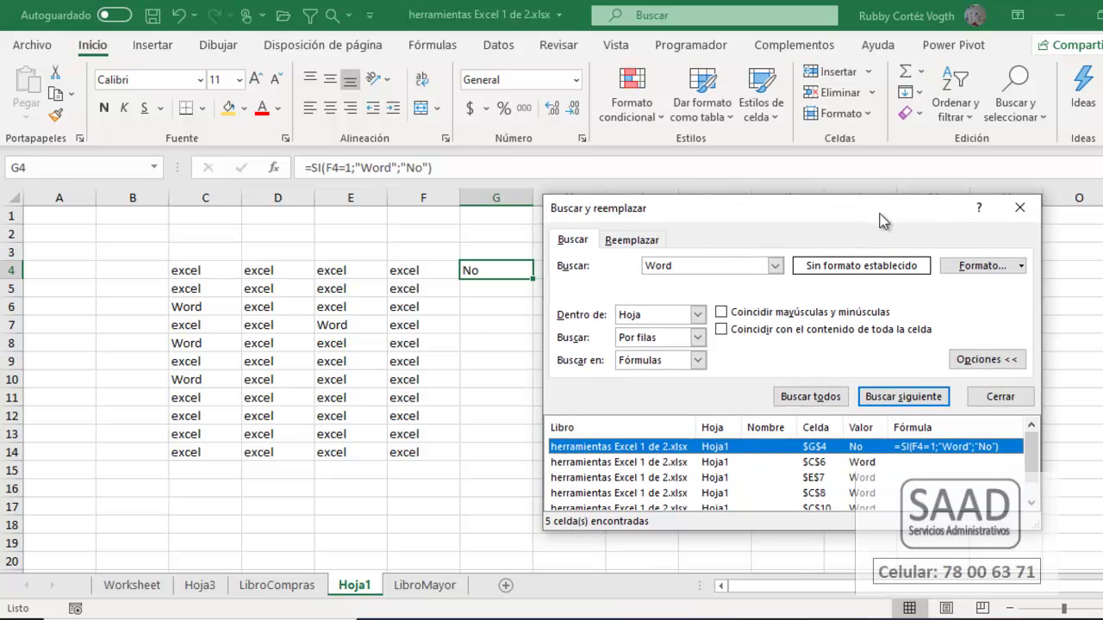
{"action": "left_click_drag", "start_coordinate": [1041, 532], "coordinate": [1043, 562]}
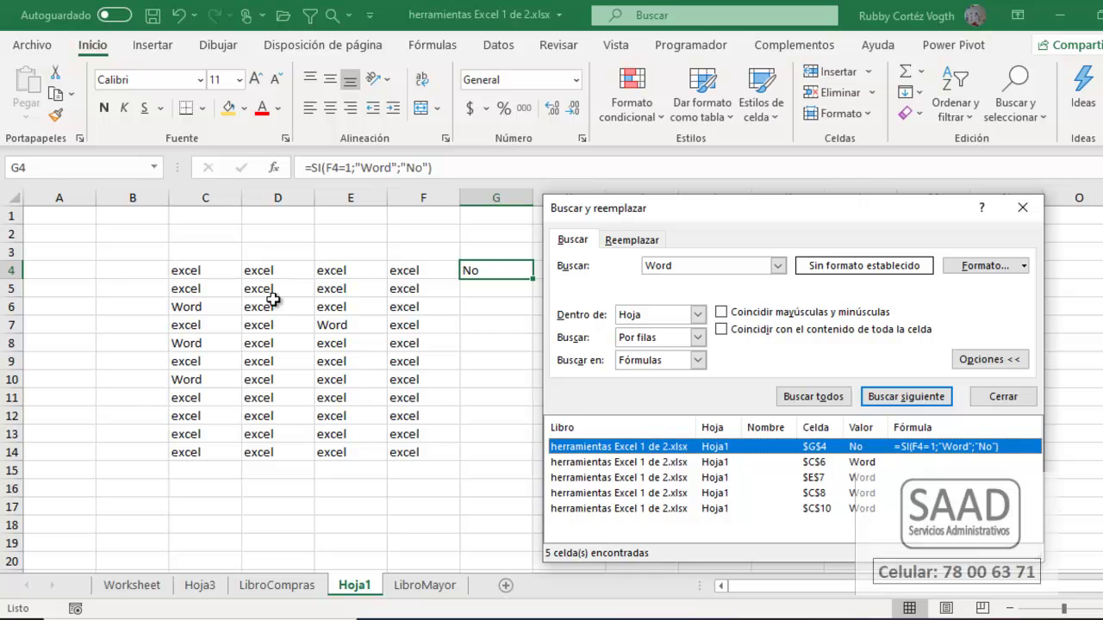
Set the search to look in Valores and list all cells matching Word in the sheet.
{"action": "left_click", "coordinate": [698, 360]}
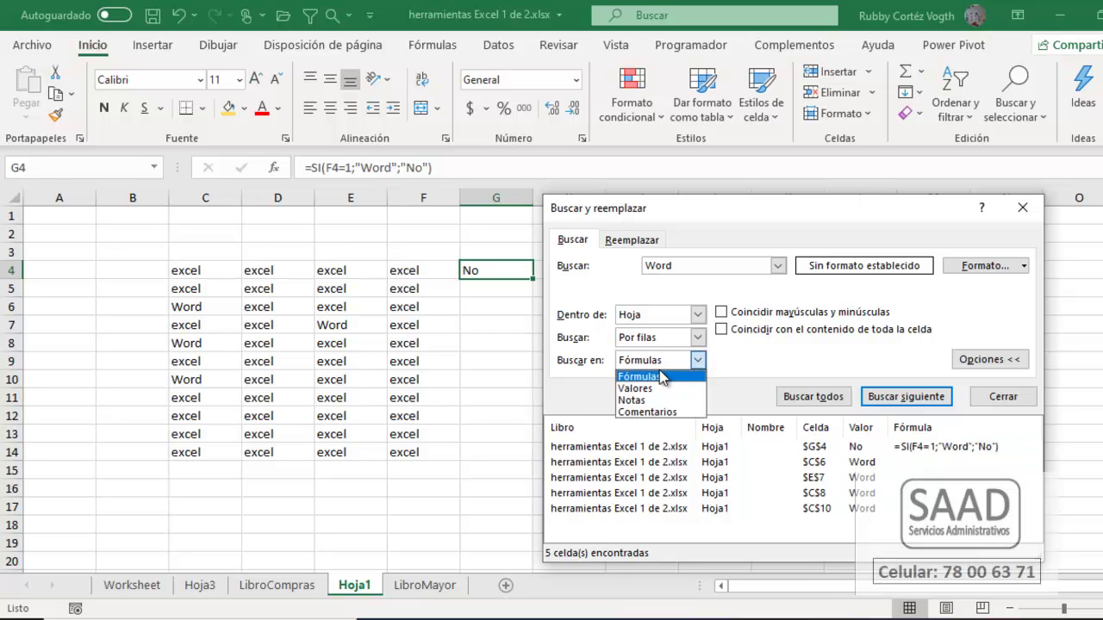
{"action": "left_click", "coordinate": [637, 390]}
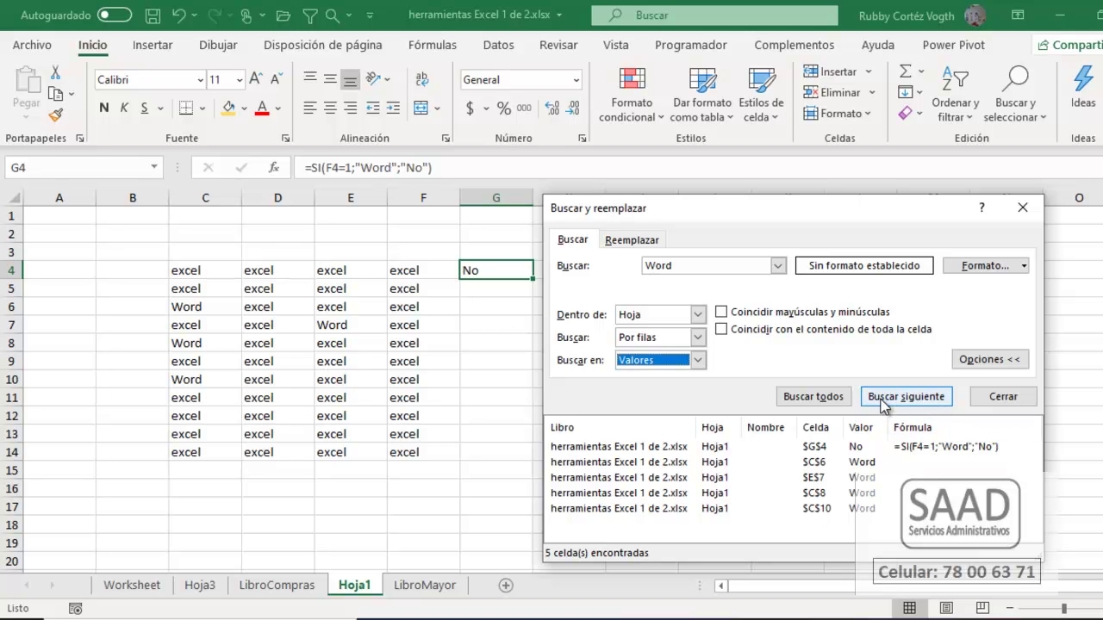
{"action": "left_click", "coordinate": [800, 407]}
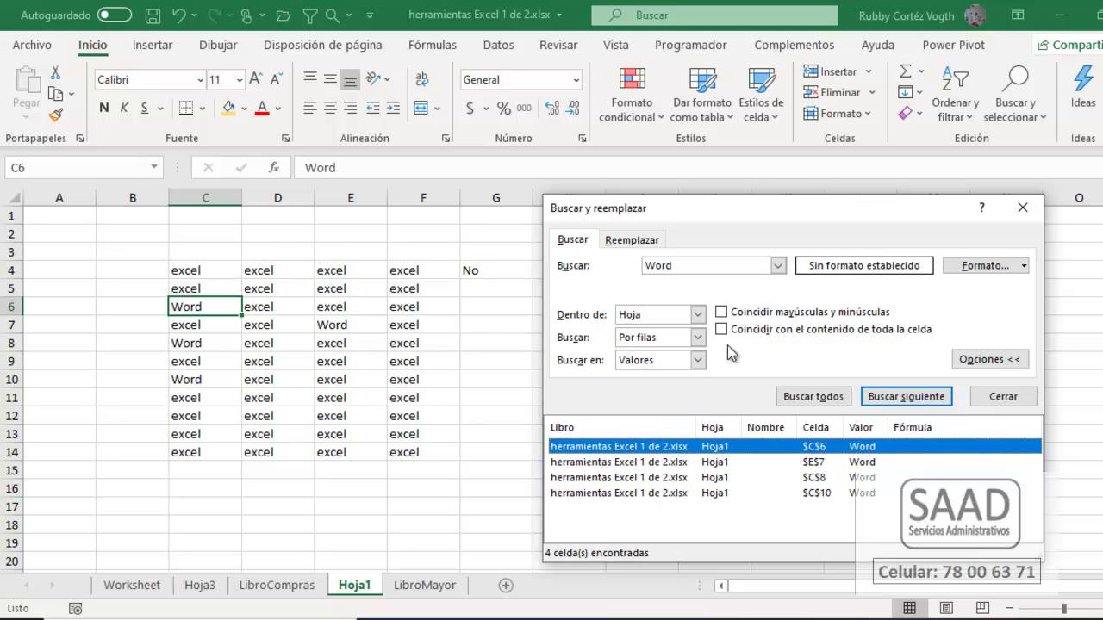
Set the search to look in Fórmulas, collapse the advanced options, and close the search dialog.
{"action": "left_click", "coordinate": [698, 362]}
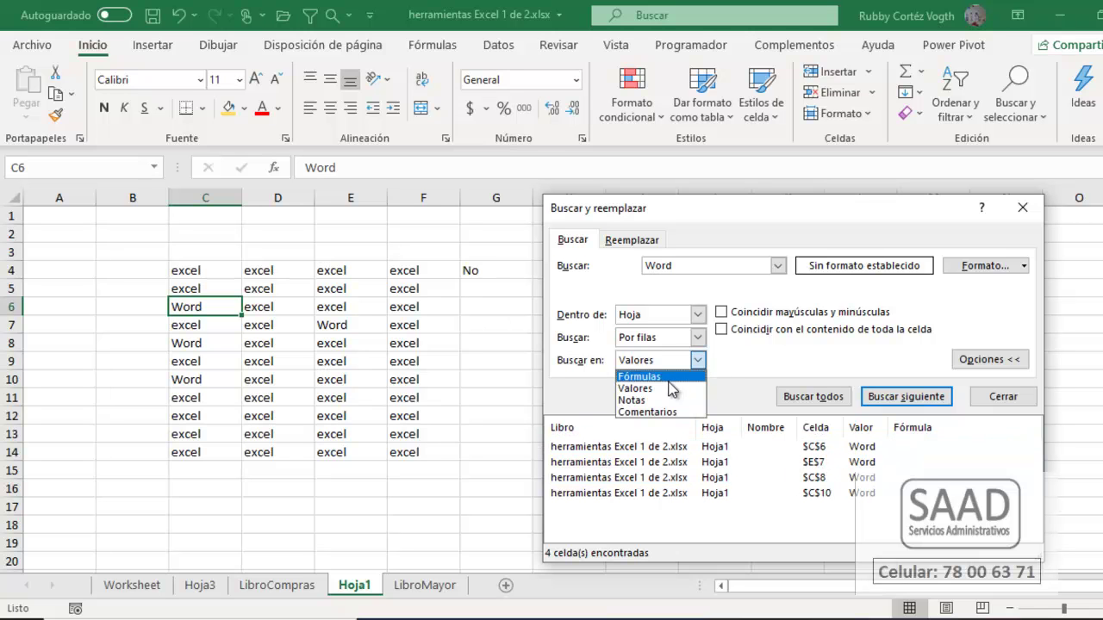
{"action": "left_click", "coordinate": [668, 376]}
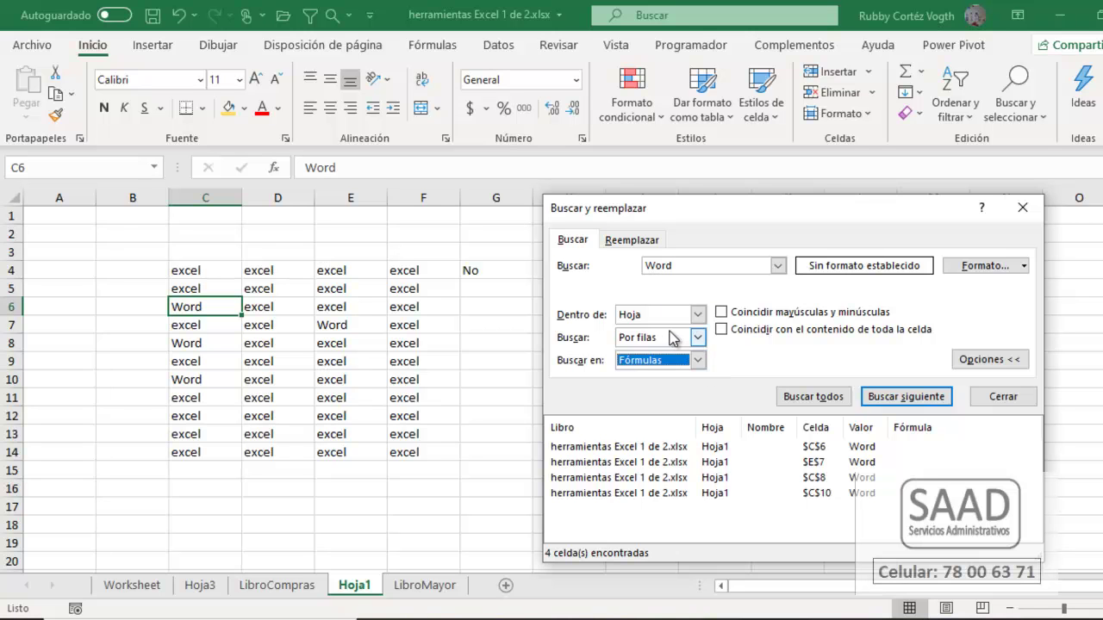
{"action": "left_click", "coordinate": [1018, 361]}
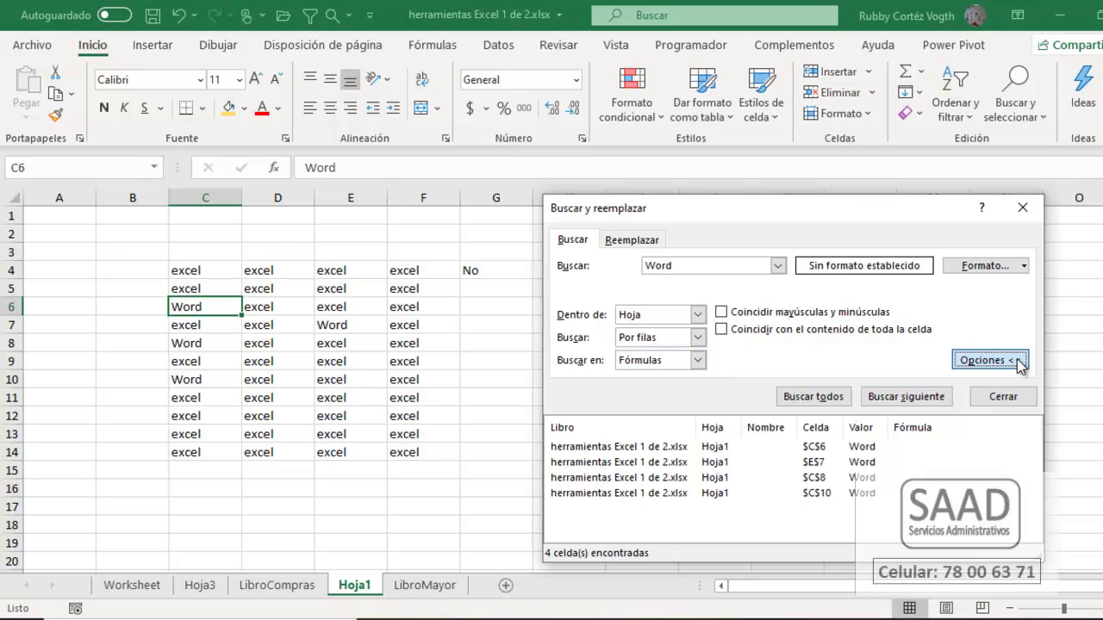
{"action": "left_click", "coordinate": [997, 355]}
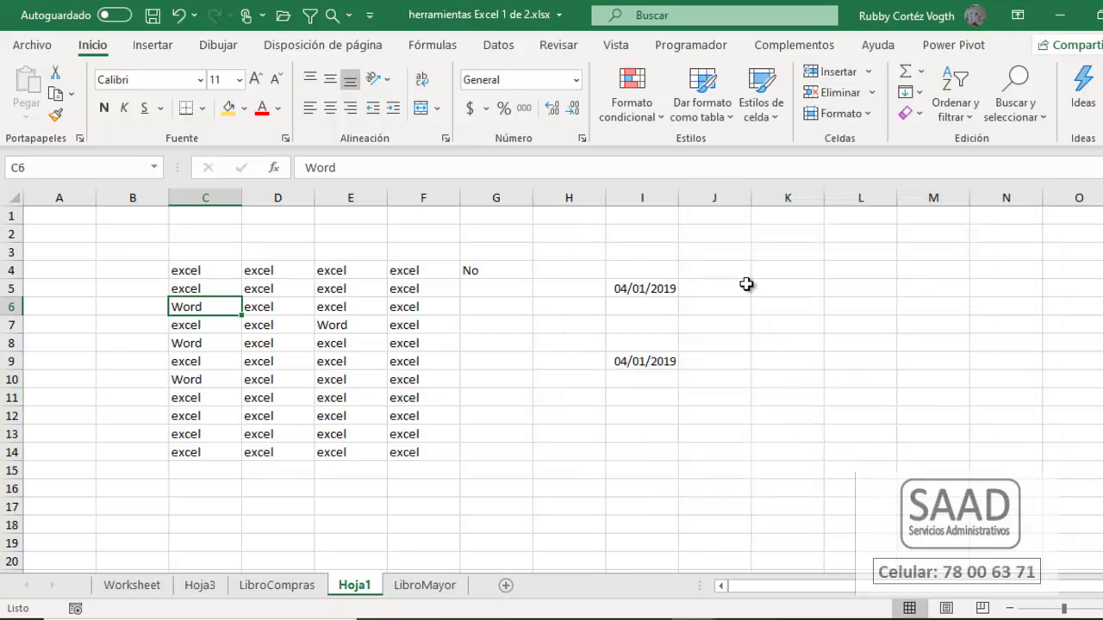
Search for lowercase word with upper/lowercase matching enabled, turn that matching off, and close the dialog.
{"action": "key", "text": "ctrl+b"}
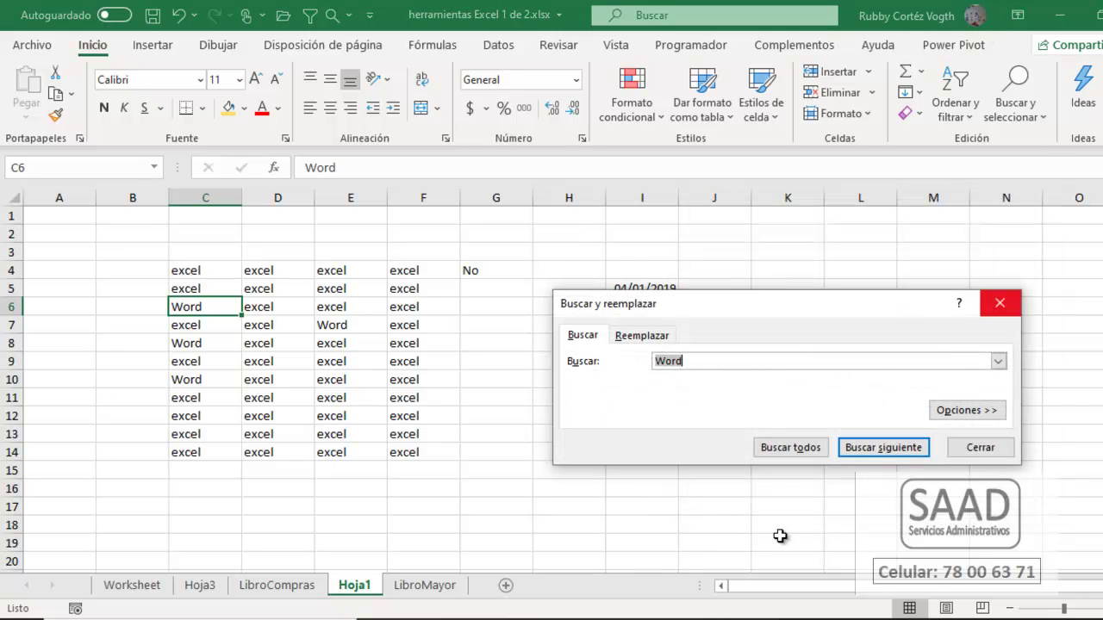
{"action": "left_click", "coordinate": [966, 412]}
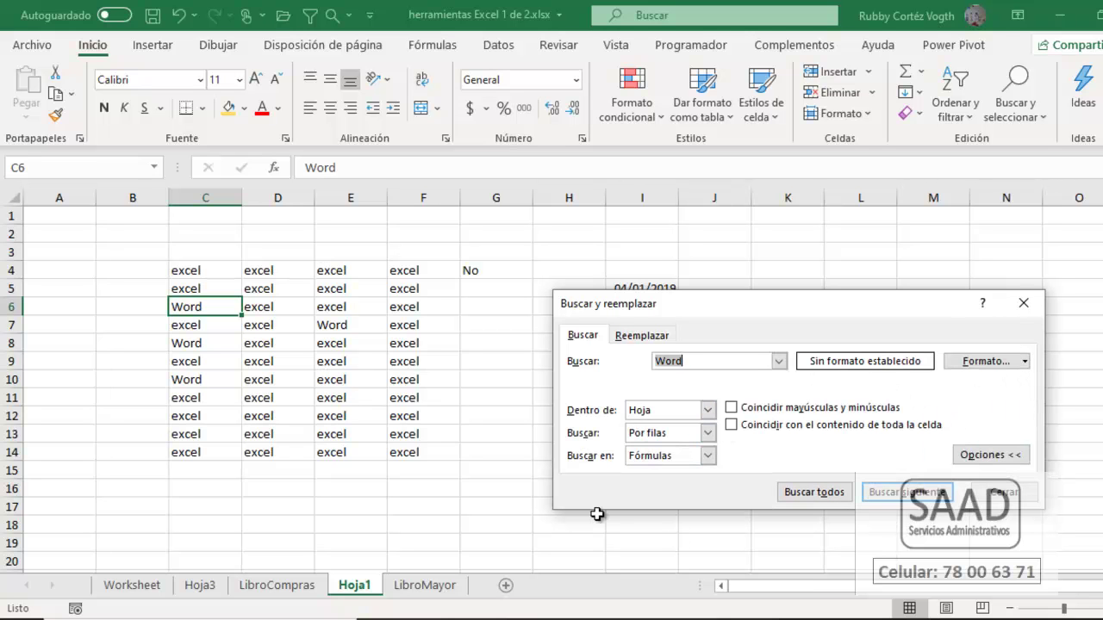
{"action": "left_click", "coordinate": [745, 409]}
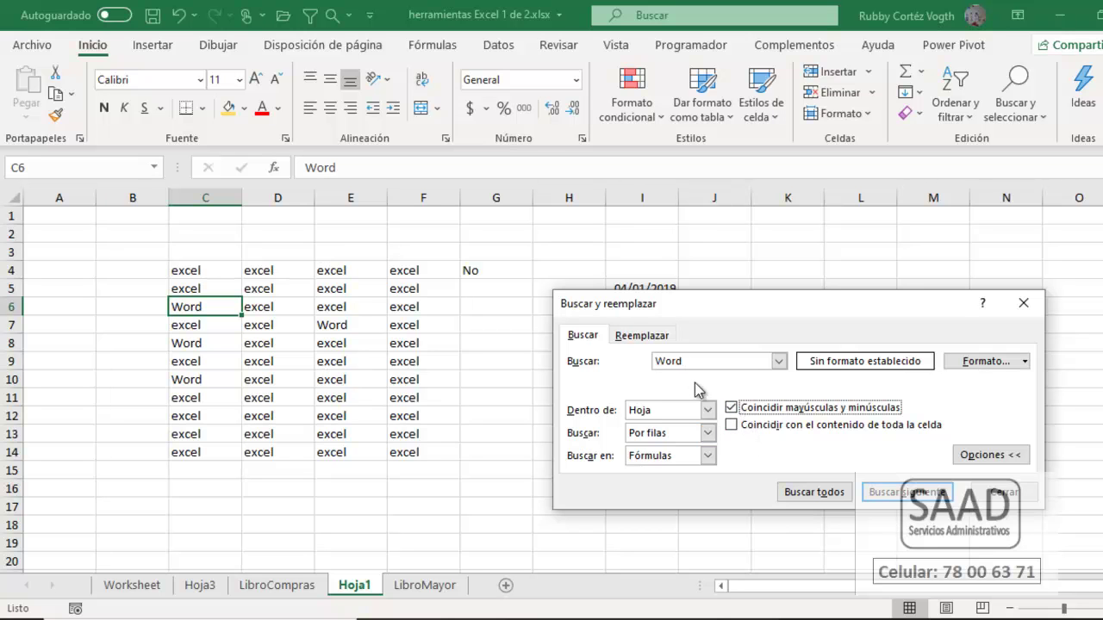
{"action": "left_click", "coordinate": [672, 363]}
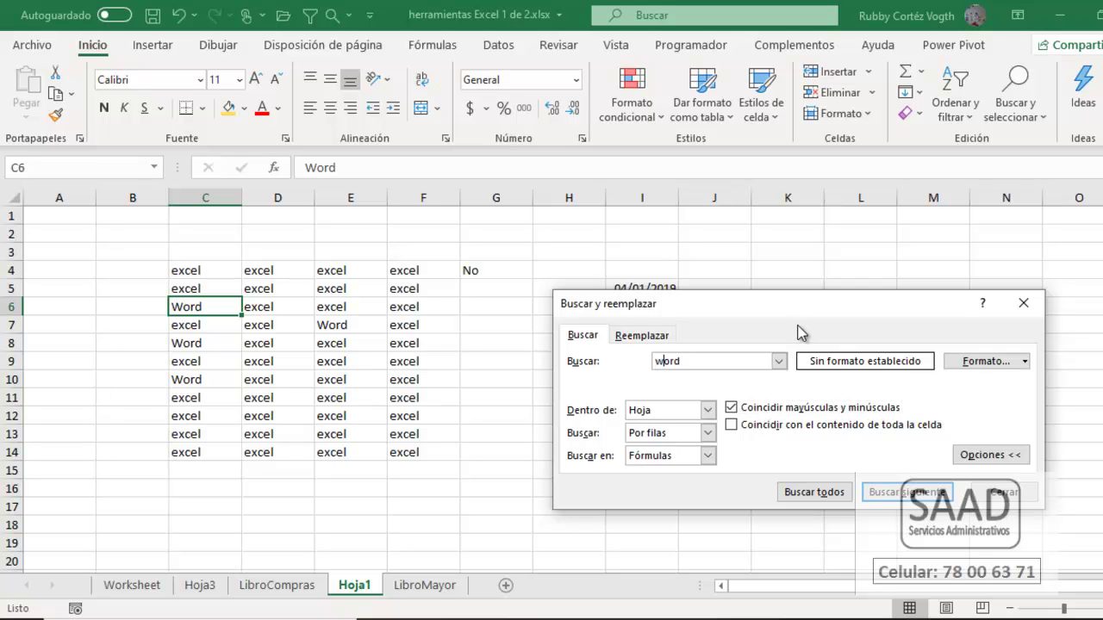
{"action": "left_click", "coordinate": [901, 493]}
{"action": "left_click", "coordinate": [591, 372]}
{"action": "left_click", "coordinate": [752, 411]}
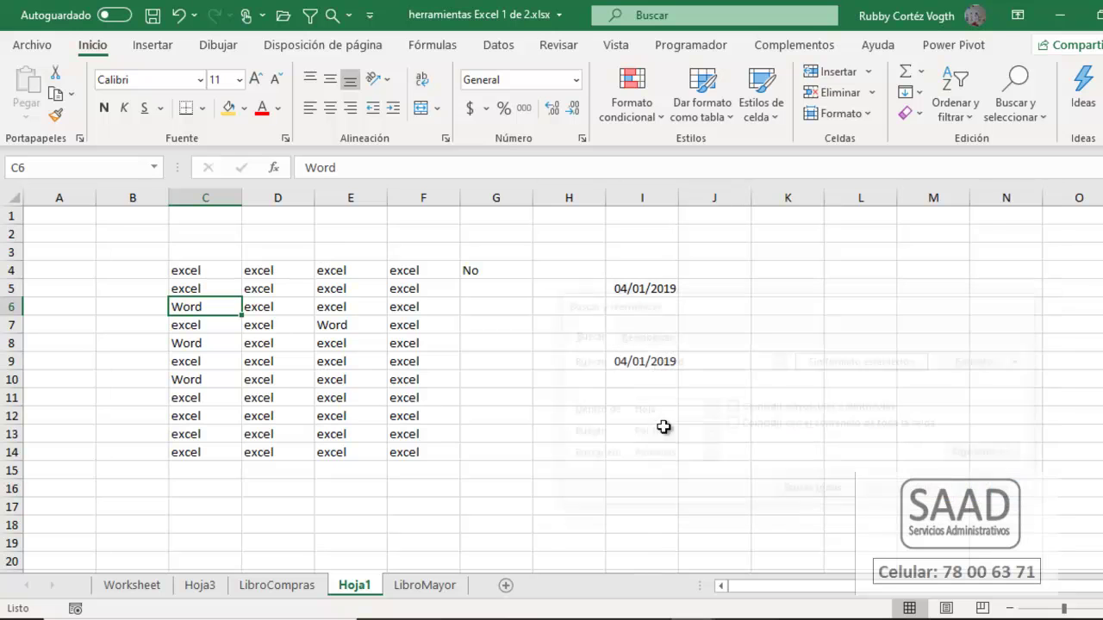
Change cell C6 to Word 97 and cell C8 to Word 2003.
{"action": "key", "text": "F2"}
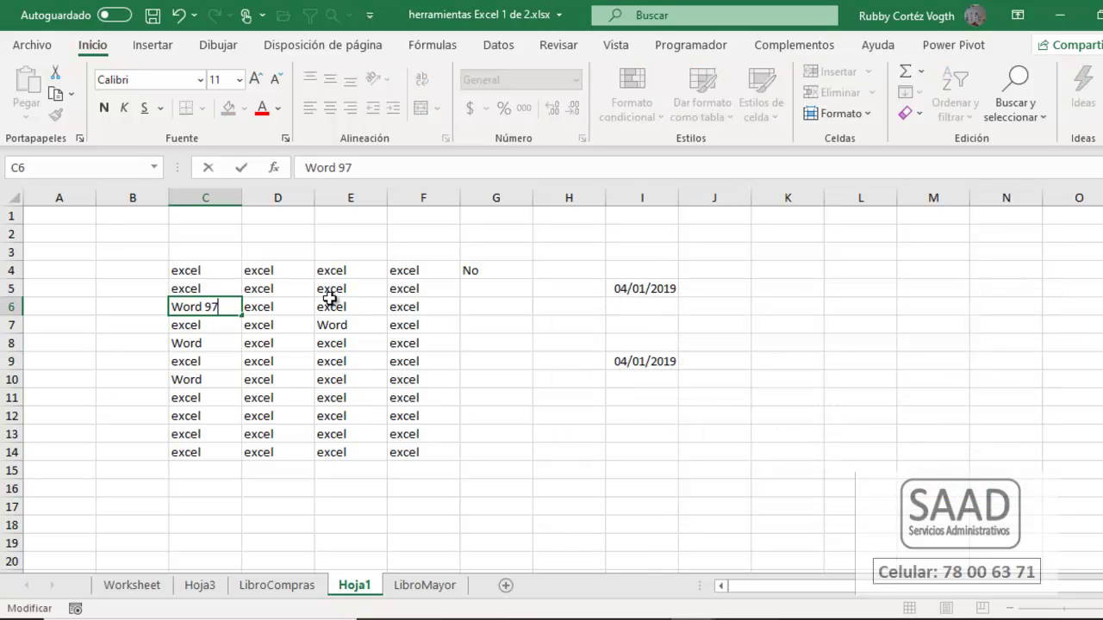
{"action": "key", "text": "Return"}
{"action": "key", "text": "Return"}
{"action": "key", "text": "F2"}
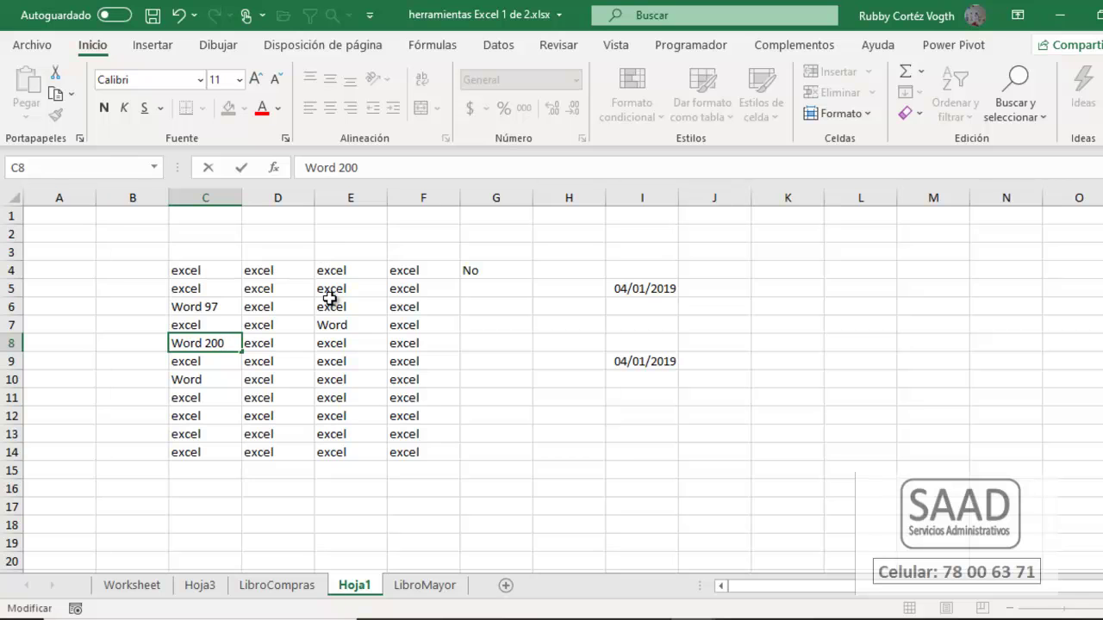
{"action": "type", "text": "2003"}
{"action": "key", "text": "Return"}
{"action": "key", "text": "Return"}
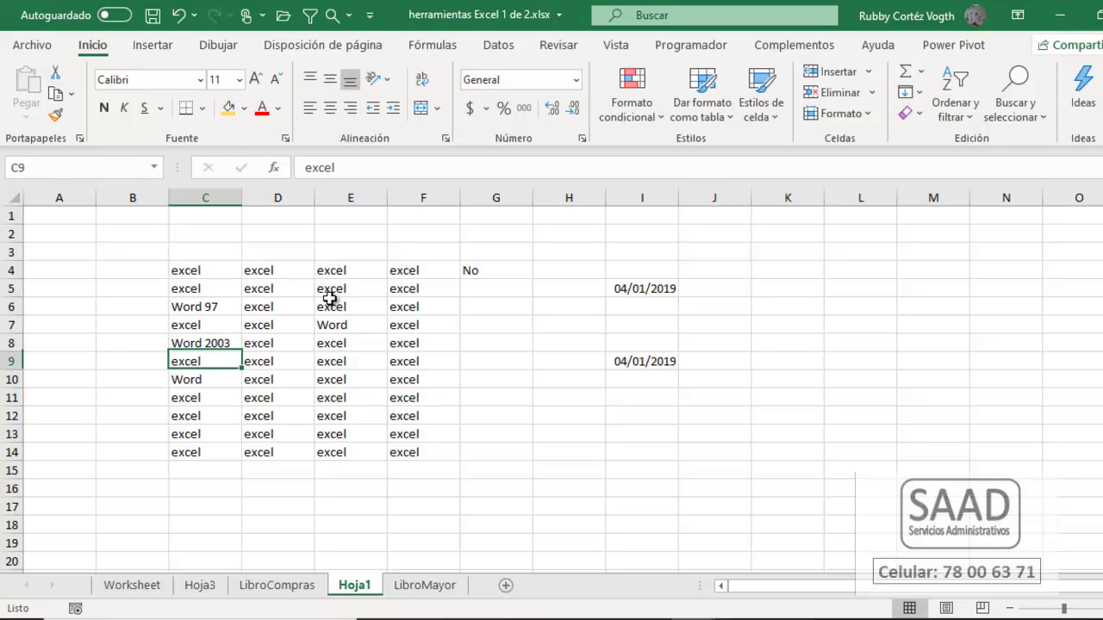
Change cell C10 to Word 2016 and correct cell C8 to Word 2013.
{"action": "key", "text": "F2"}
{"action": "type", "text": "2016"}
{"action": "key", "text": "Return"}
{"action": "key", "text": "Up"}
{"action": "key", "text": "Up"}
{"action": "key", "text": "F2"}
{"action": "key", "text": "BackSpace"}
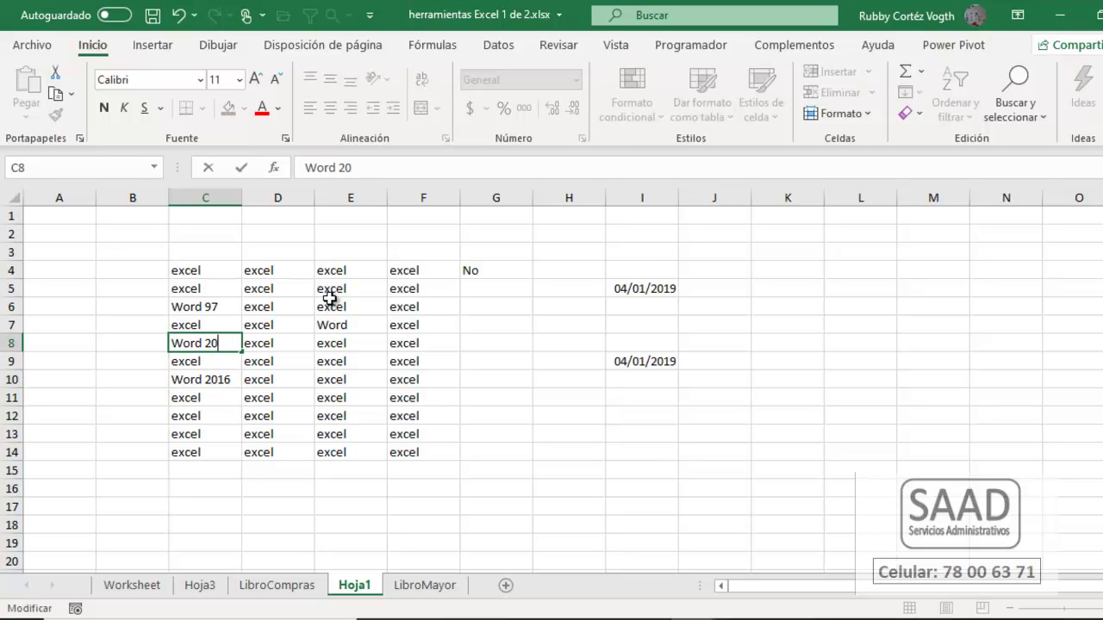
{"action": "type", "text": "3"}
{"action": "key", "text": "Return"}
Change cell E7 to Word 2016.
{"action": "key", "text": "Up"}
{"action": "key", "text": "Right"}
{"action": "key", "text": "Right"}
{"action": "key", "text": "Up"}
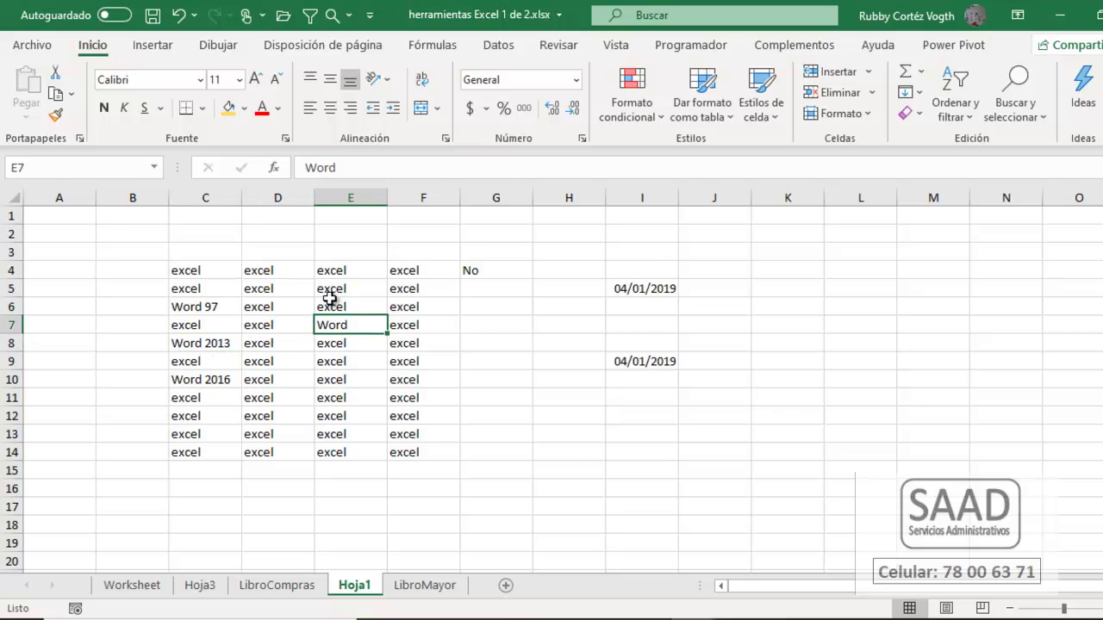
{"action": "key", "text": "F2"}
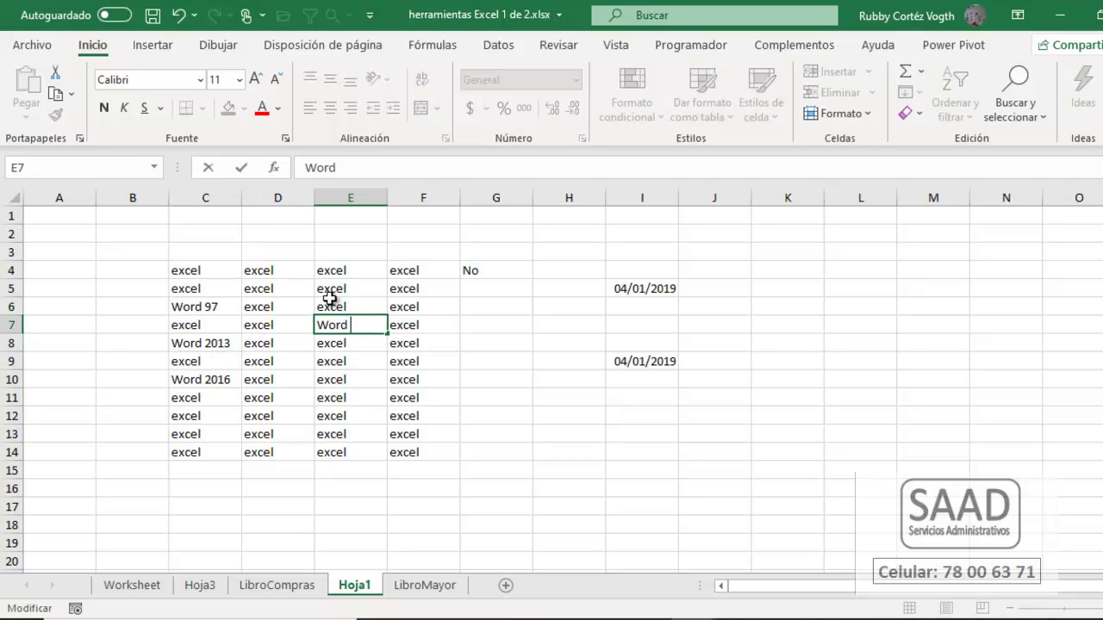
{"action": "key", "text": "Return"}
Clear the formula from cell G4.
{"action": "key", "text": "Up"}
{"action": "key", "text": "Up"}
{"action": "key", "text": "Up"}
{"action": "key", "text": "Right"}
{"action": "key", "text": "Right"}
{"action": "key", "text": "Up"}
{"action": "key", "text": "Delete"}
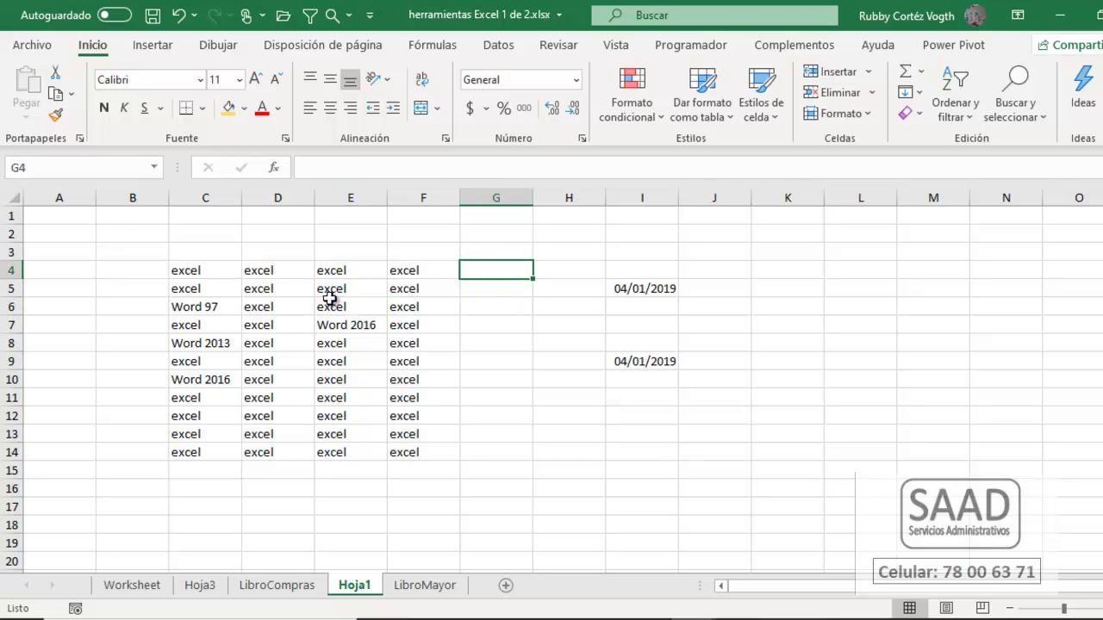
Starting from D12 with matching of the entire cell contents enabled, search the sheet for Word and for Word 2013.
{"action": "left_click", "coordinate": [278, 416]}
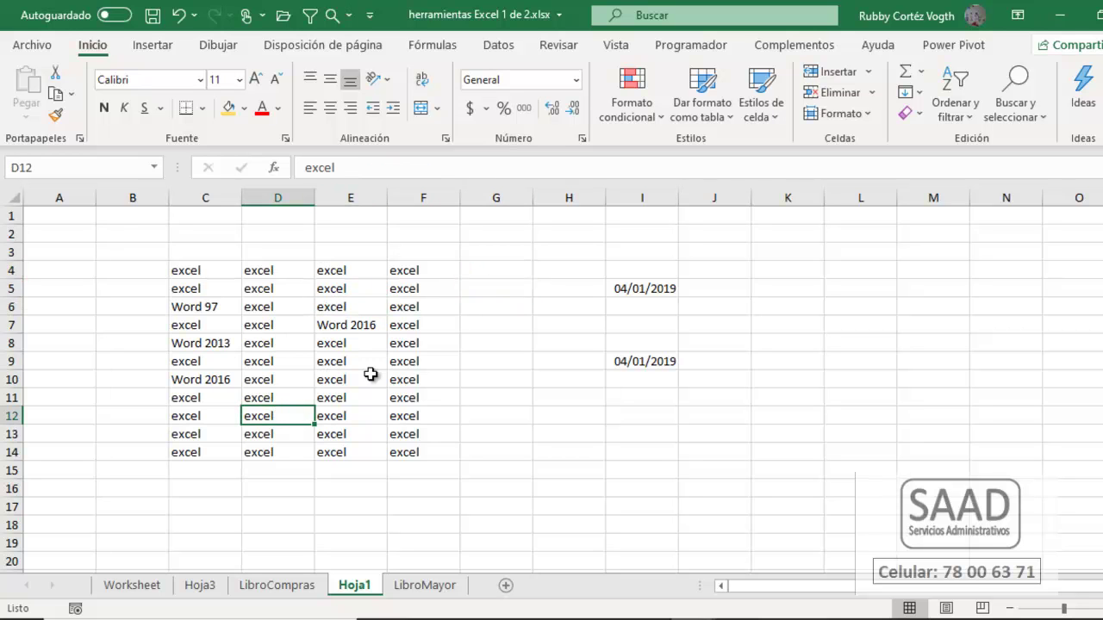
{"action": "key", "text": "ctrl+b"}
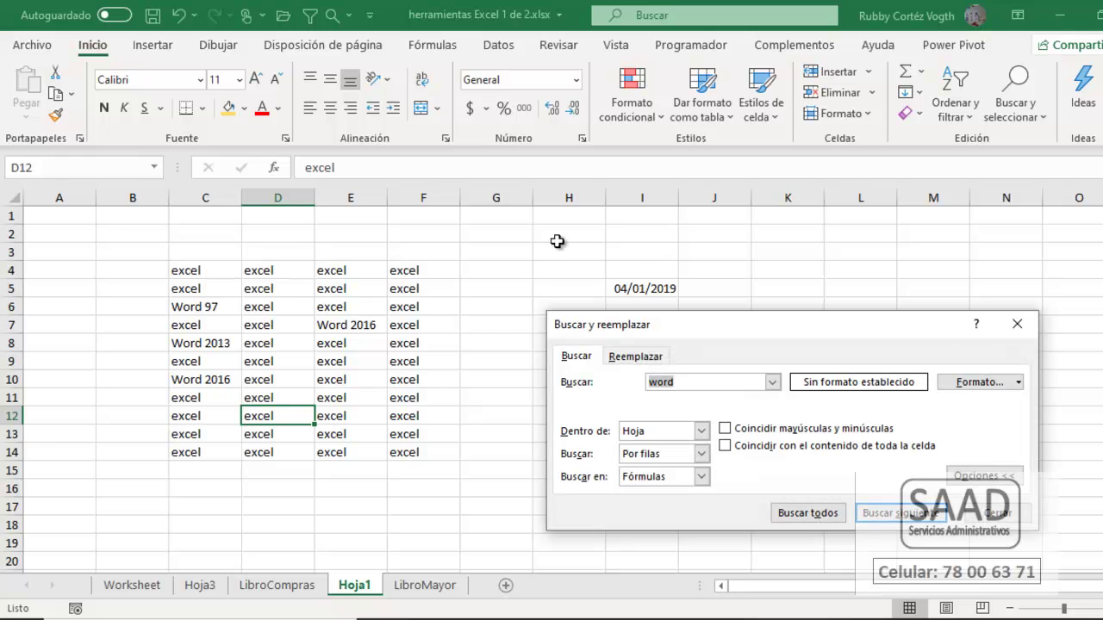
{"action": "left_click", "coordinate": [745, 446]}
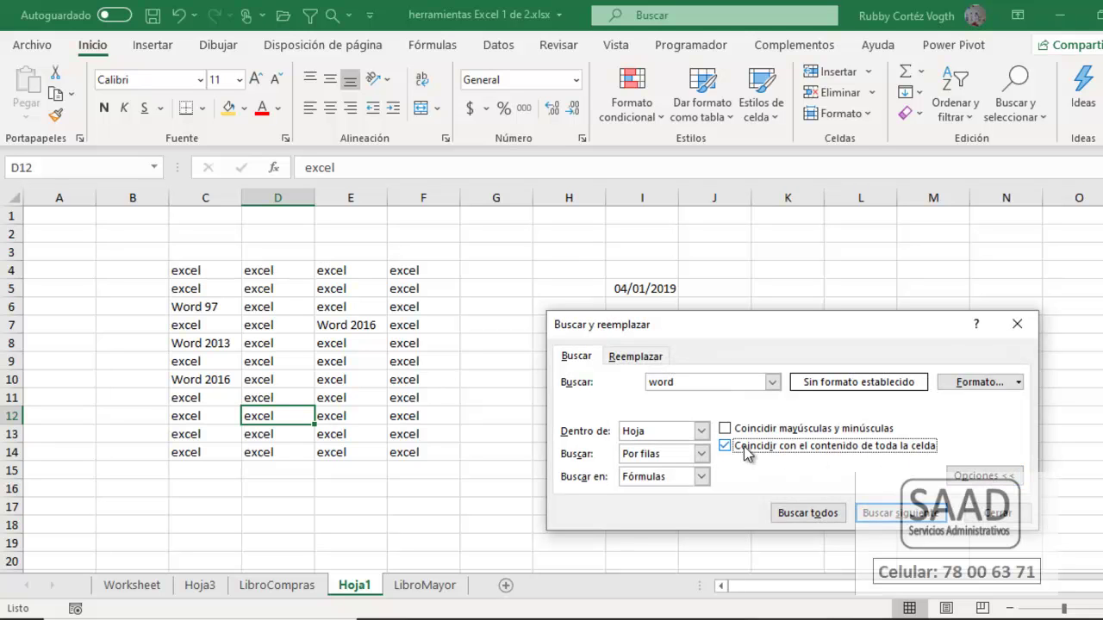
{"action": "left_click", "coordinate": [696, 381]}
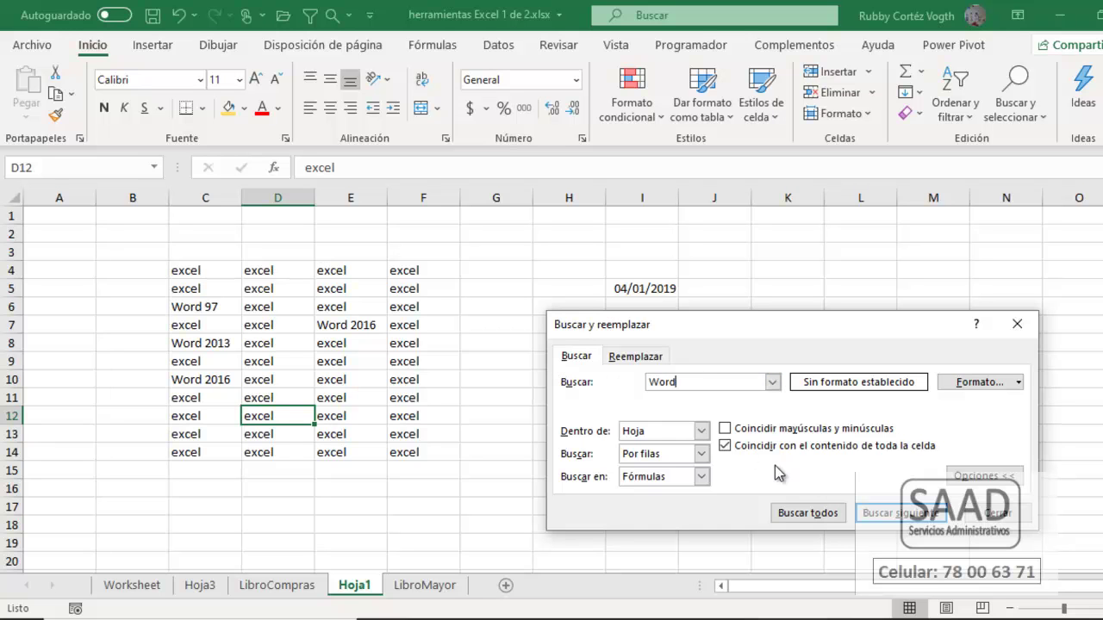
{"action": "left_click", "coordinate": [896, 514]}
{"action": "left_click_drag", "start_coordinate": [589, 302], "coordinate": [683, 157]}
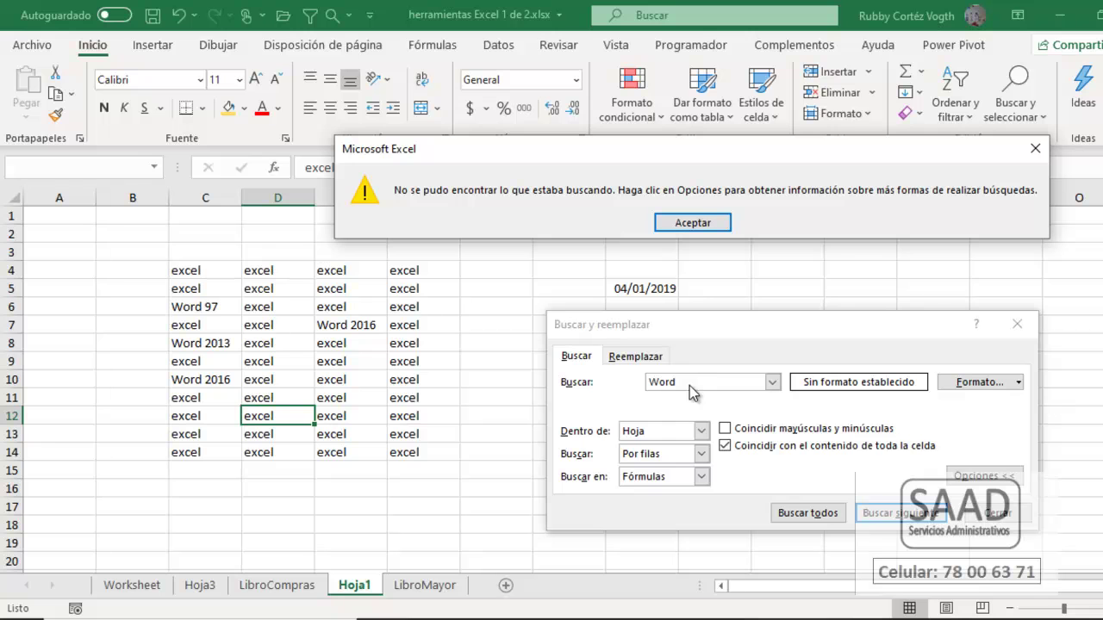
{"action": "left_click", "coordinate": [692, 223]}
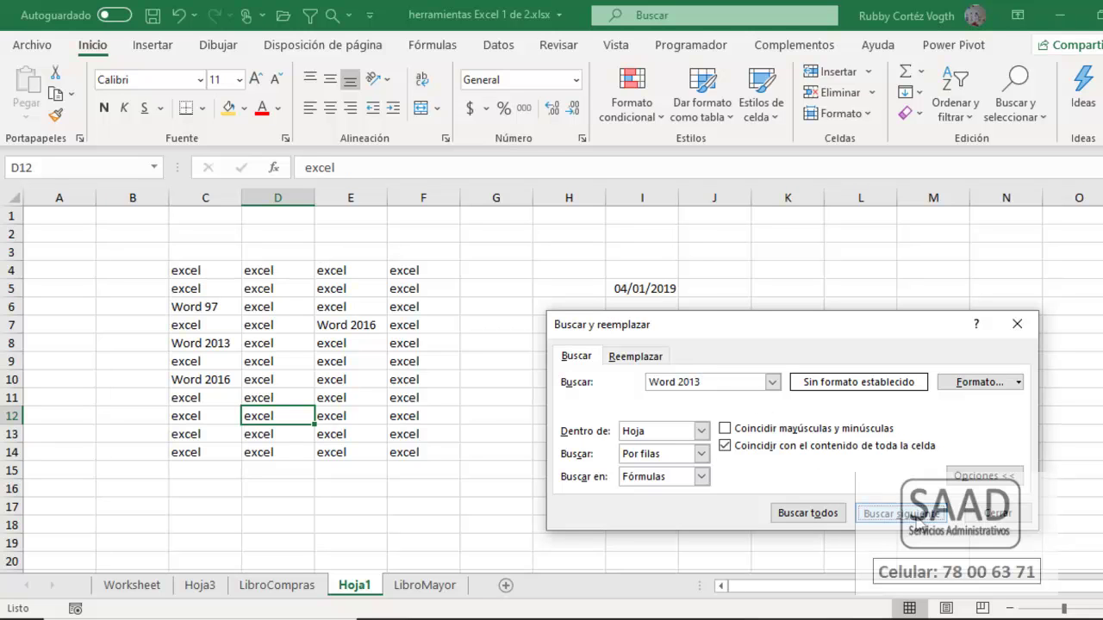
{"action": "left_click", "coordinate": [919, 518]}
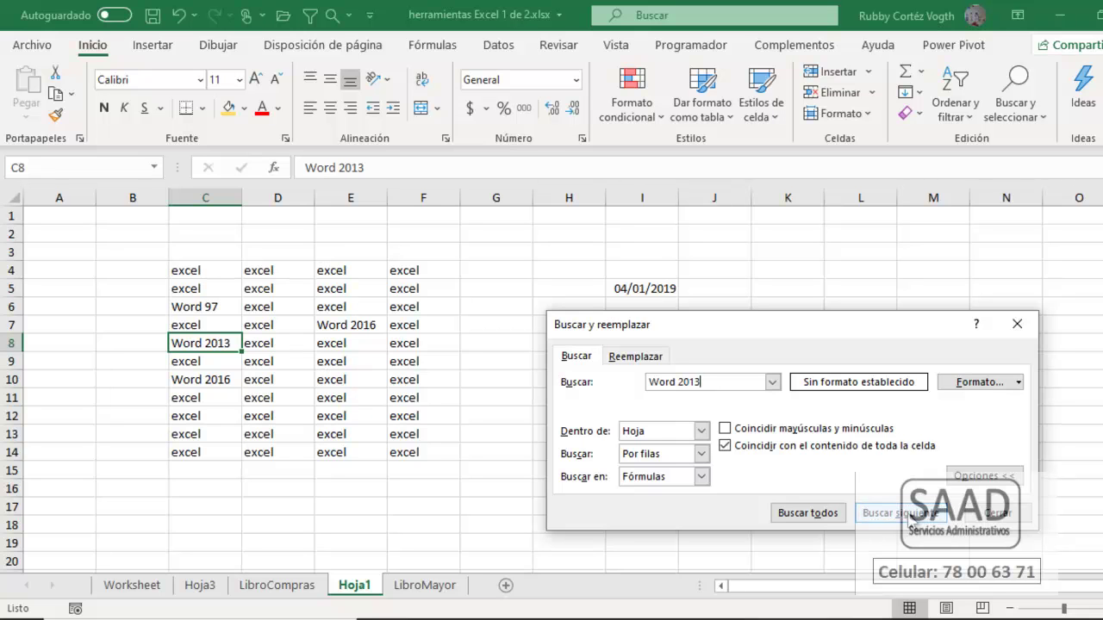
Turn off entire-cell matching, search for Word and step through the matches for Wor, and close the dialog.
{"action": "left_click", "coordinate": [726, 447]}
{"action": "left_click", "coordinate": [715, 382]}
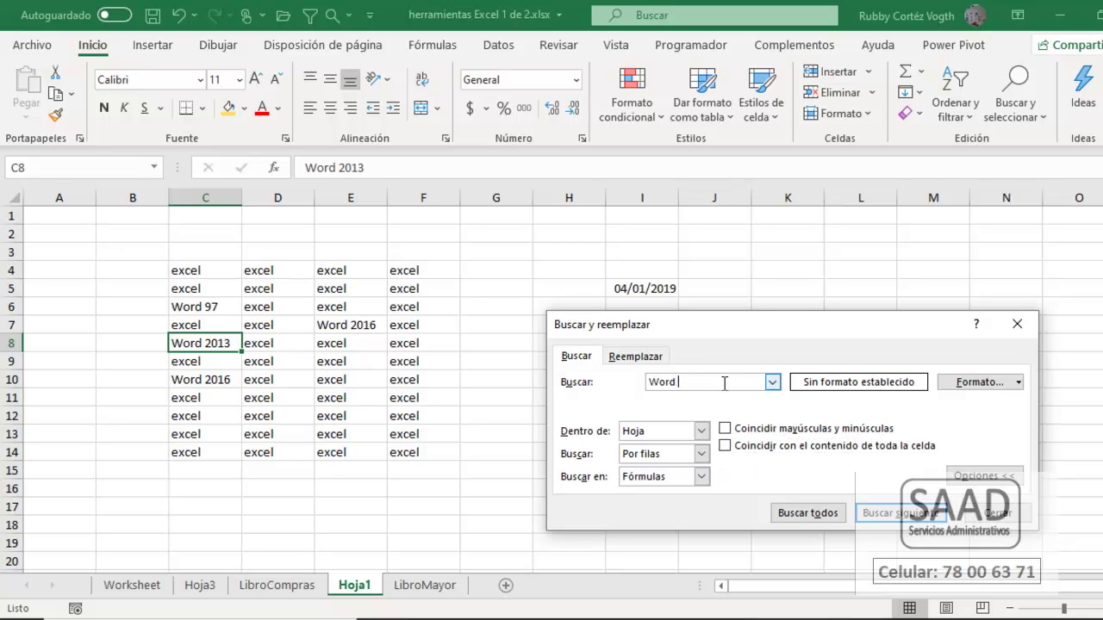
{"action": "key", "text": "Return"}
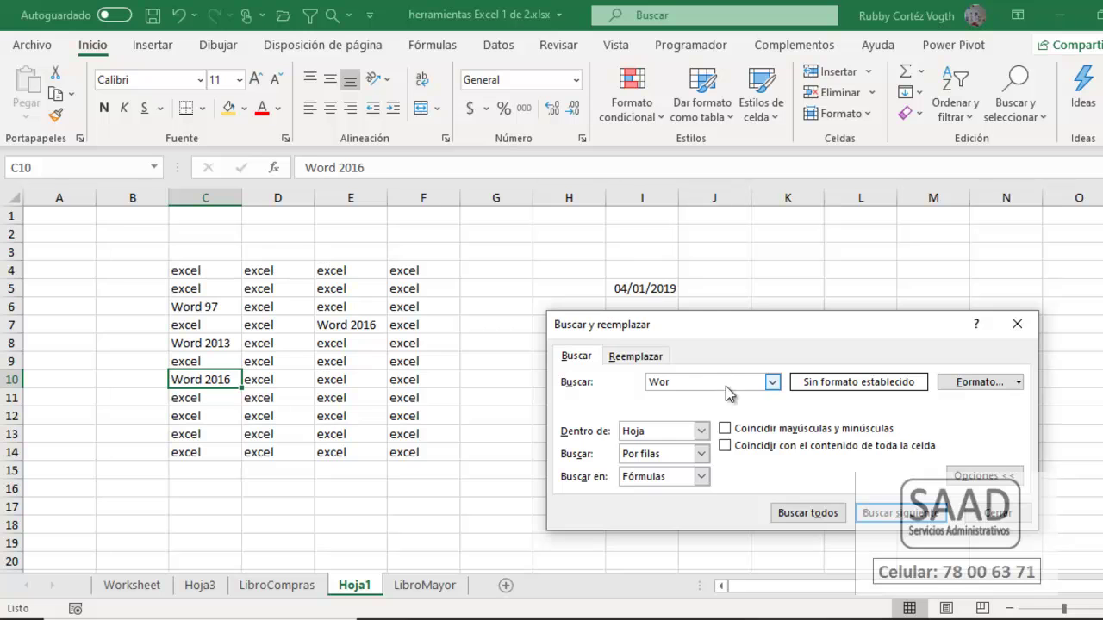
{"action": "left_click", "coordinate": [913, 515]}
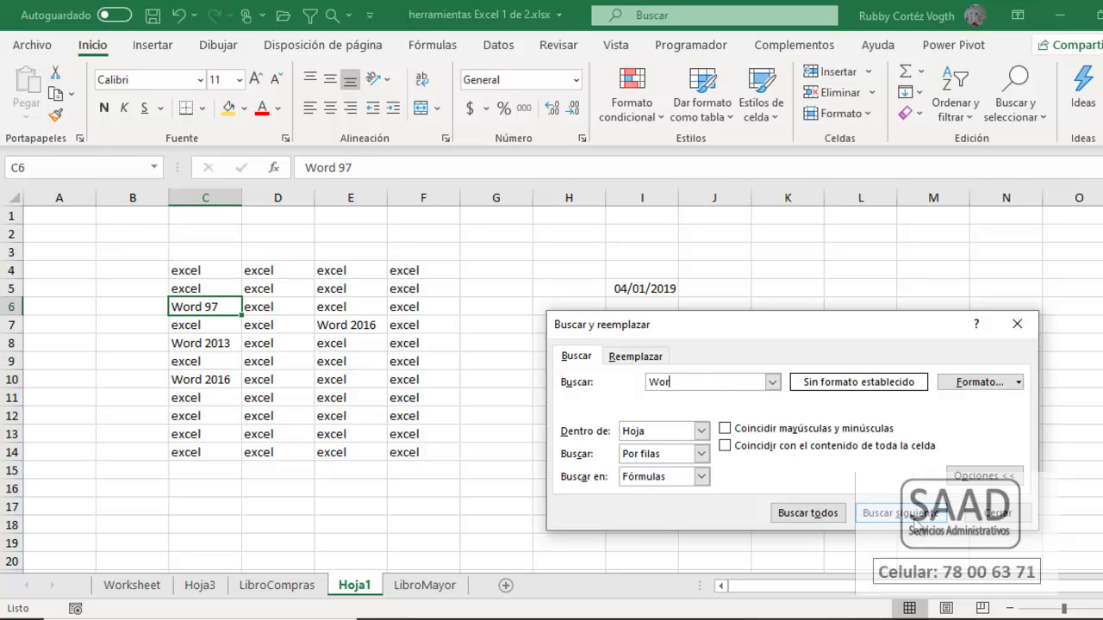
{"action": "left_click", "coordinate": [916, 516]}
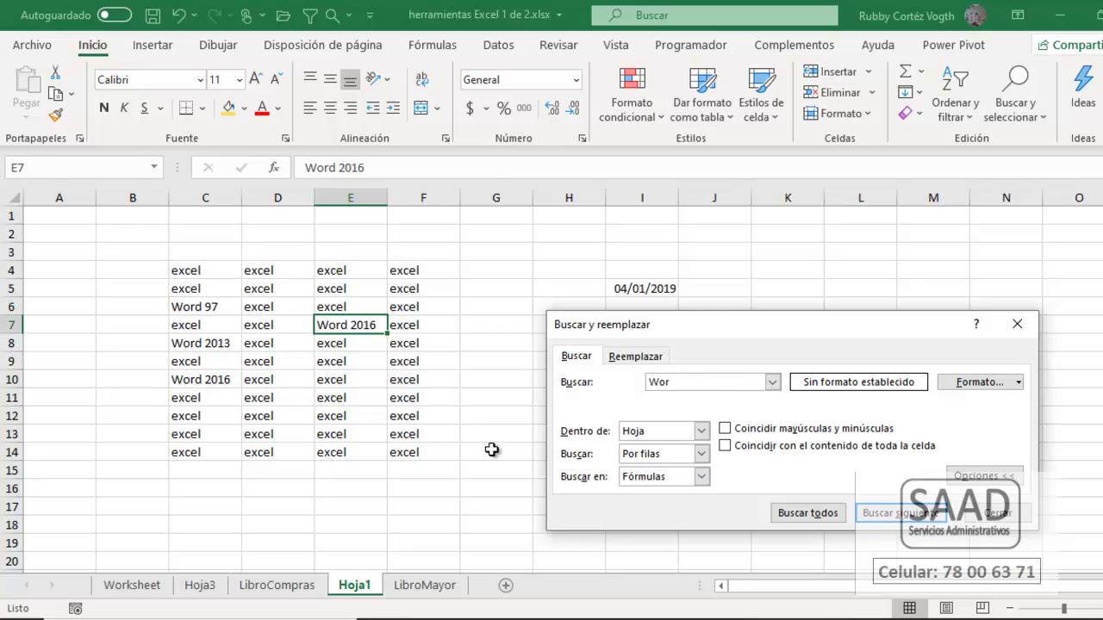
{"action": "key", "text": "Escape"}
Enter the sample word password in cell D17.
{"action": "left_click", "coordinate": [261, 504]}
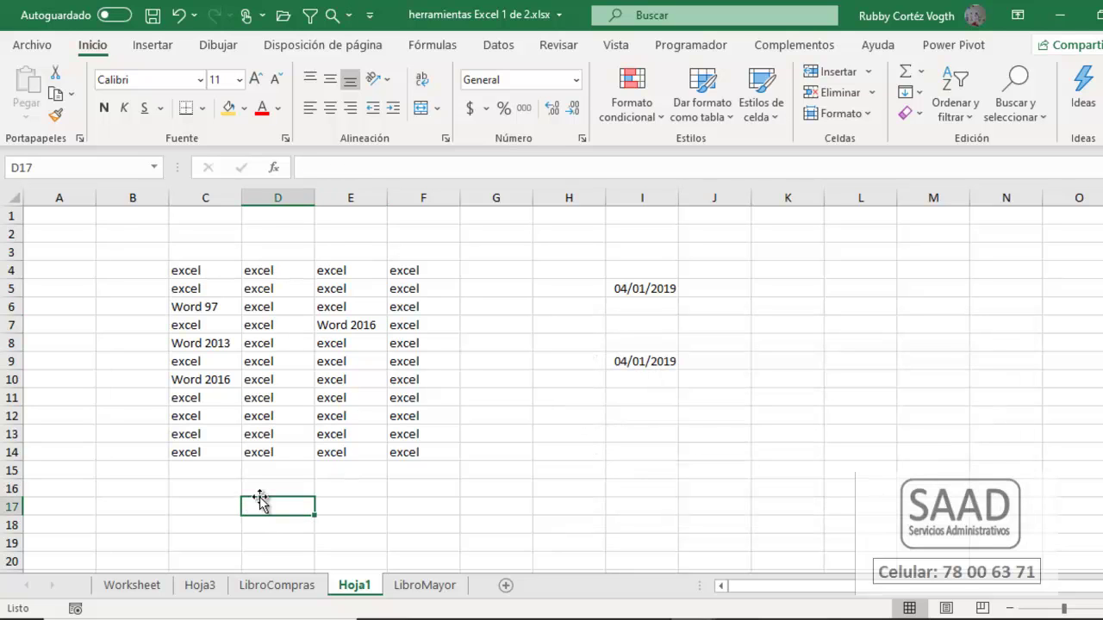
{"action": "type", "text": "password"}
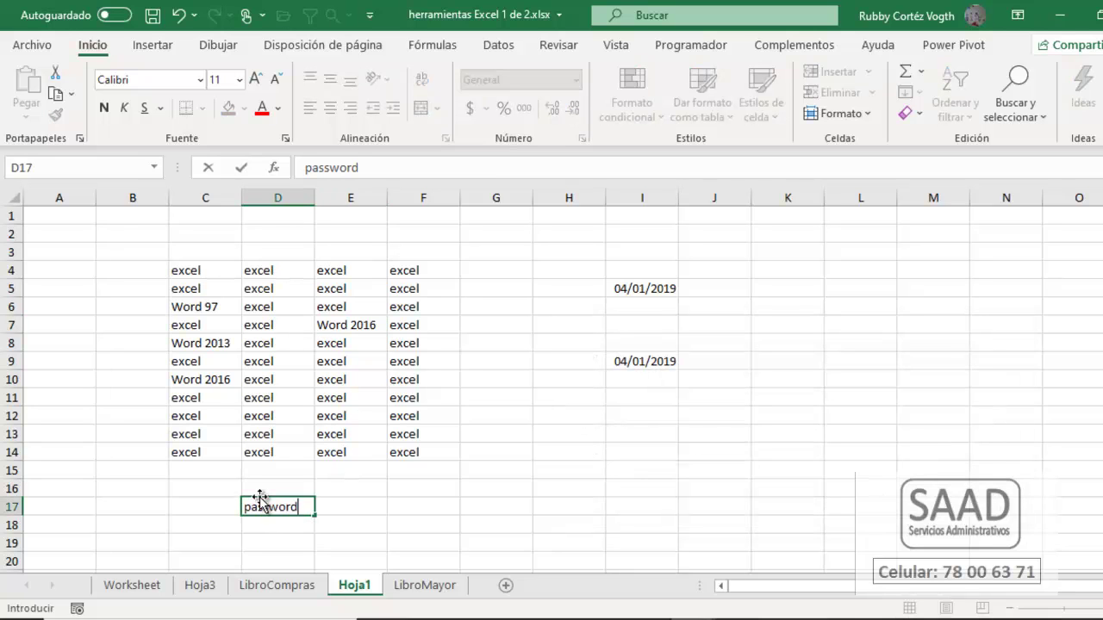
{"action": "key", "text": "Return"}
Confirm the D17 entry and, starting from D11, find all cells on the sheet that contain Wor.
{"action": "left_click", "coordinate": [336, 420]}
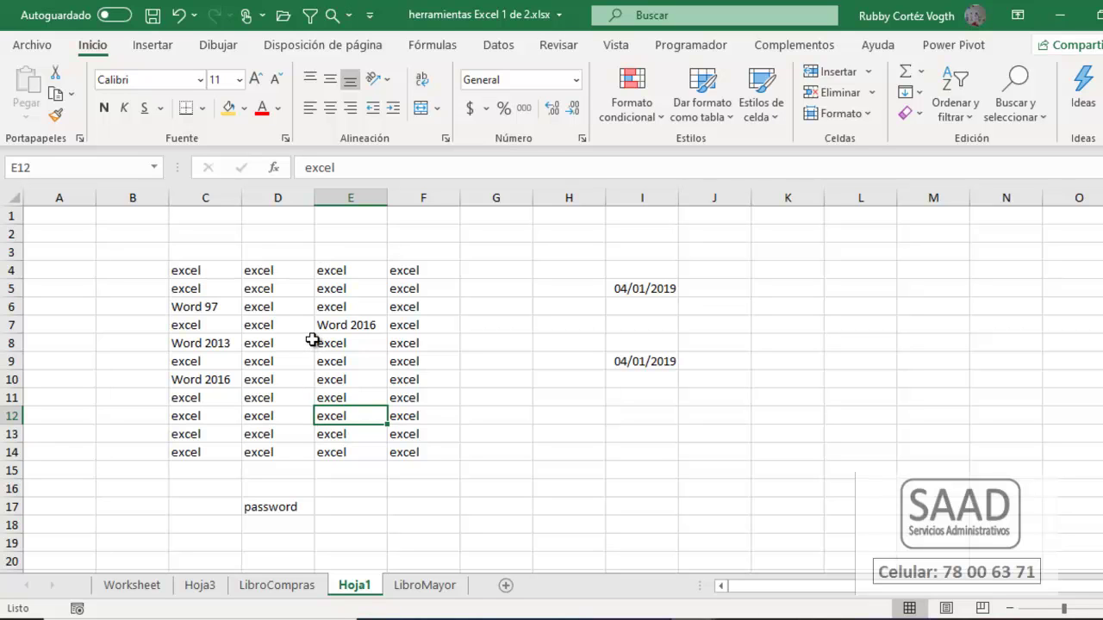
{"action": "left_click", "coordinate": [261, 517]}
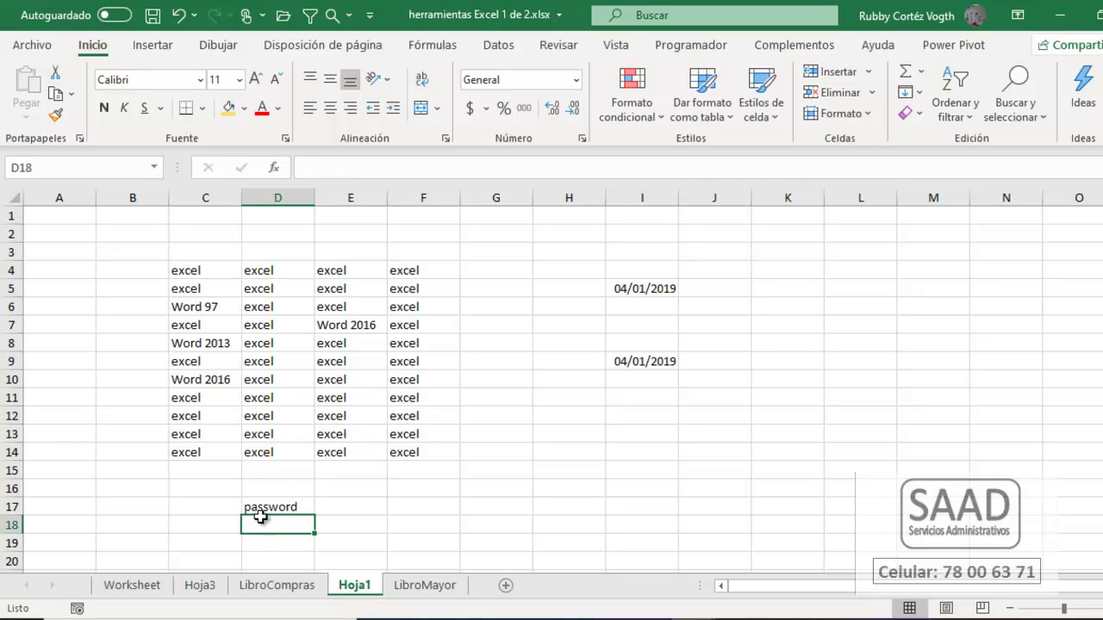
{"action": "key", "text": "Up"}
{"action": "left_click", "coordinate": [308, 404]}
{"action": "key", "text": "ctrl+b"}
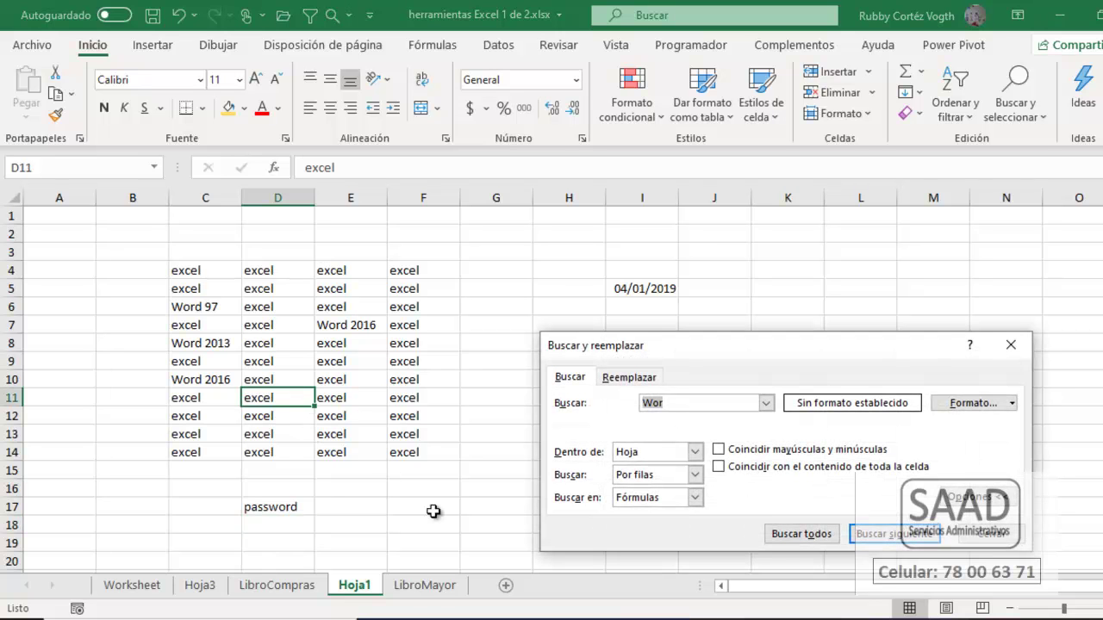
{"action": "left_click", "coordinate": [698, 403]}
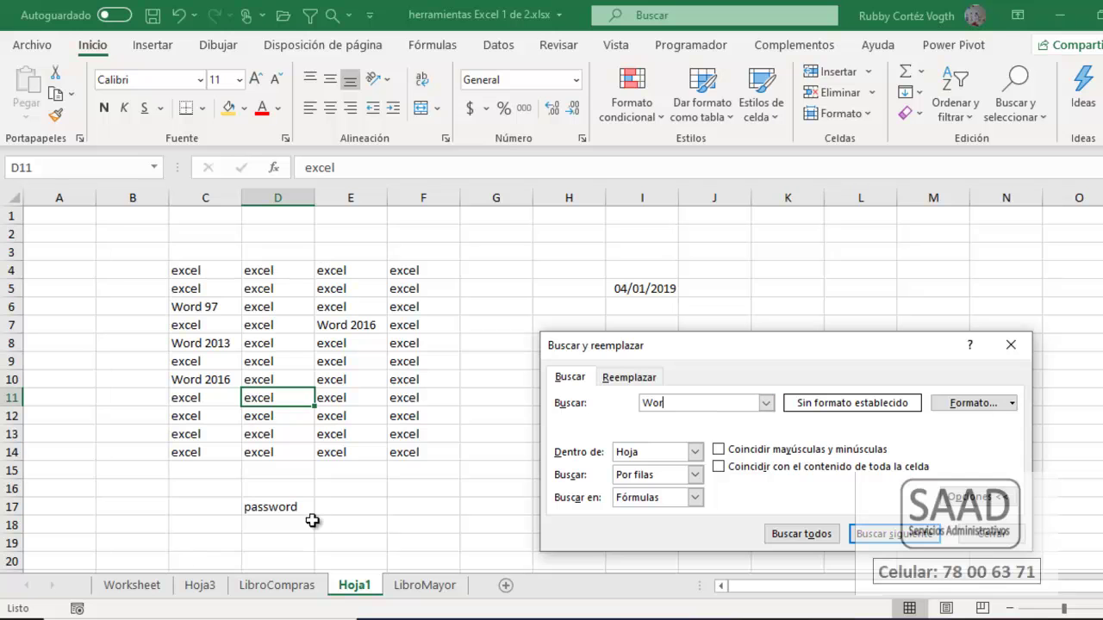
{"action": "left_click_drag", "start_coordinate": [777, 338], "coordinate": [775, 156]}
{"action": "left_click", "coordinate": [780, 340]}
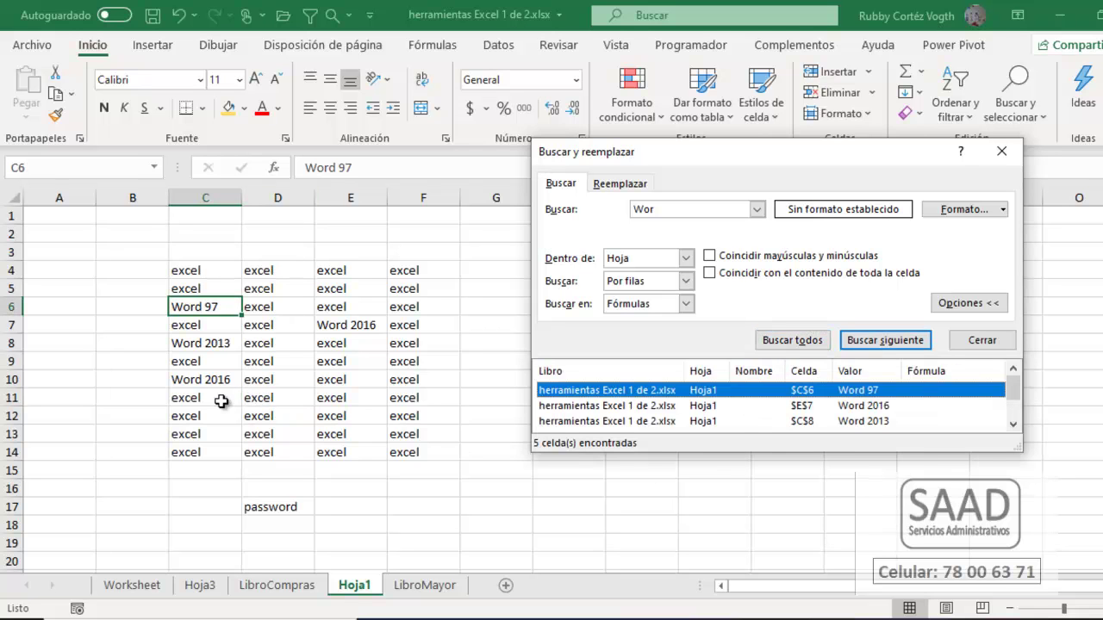
Enlarge the results list, go to the match in cell D17, and close the find dialog.
{"action": "left_click_drag", "start_coordinate": [1017, 455], "coordinate": [1043, 539]}
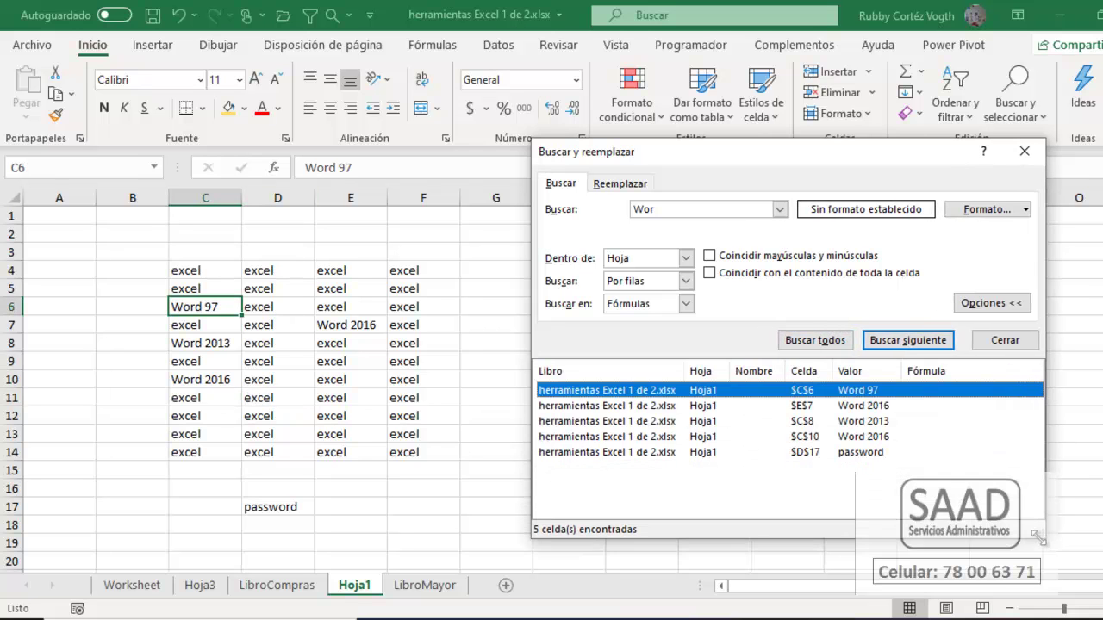
{"action": "left_click", "coordinate": [810, 452]}
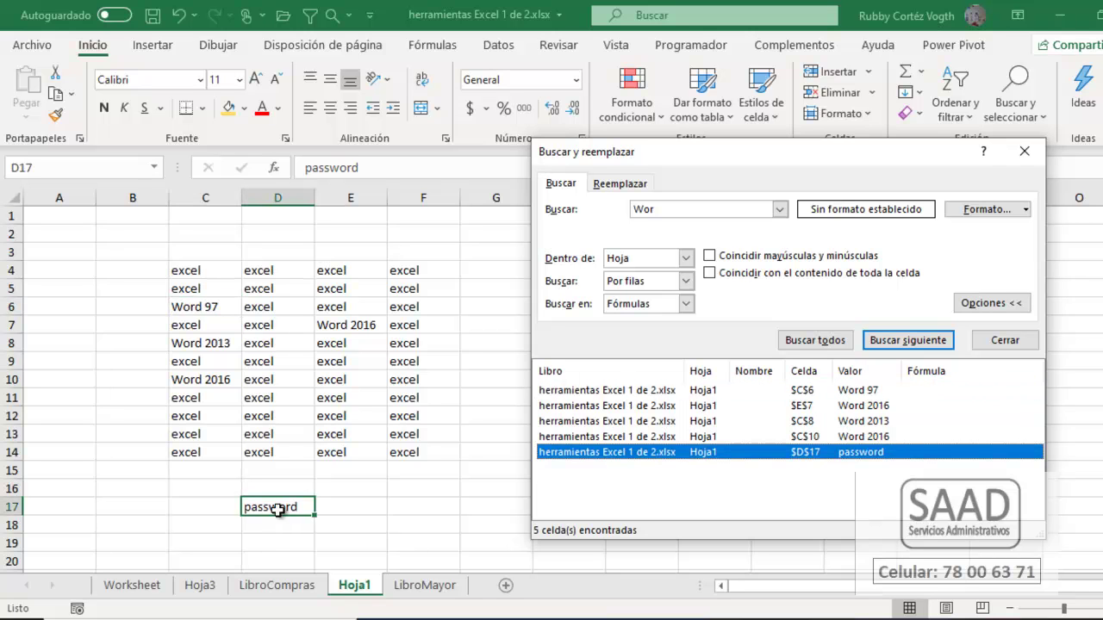
{"action": "left_click", "coordinate": [1034, 347]}
{"action": "left_click", "coordinate": [350, 431]}
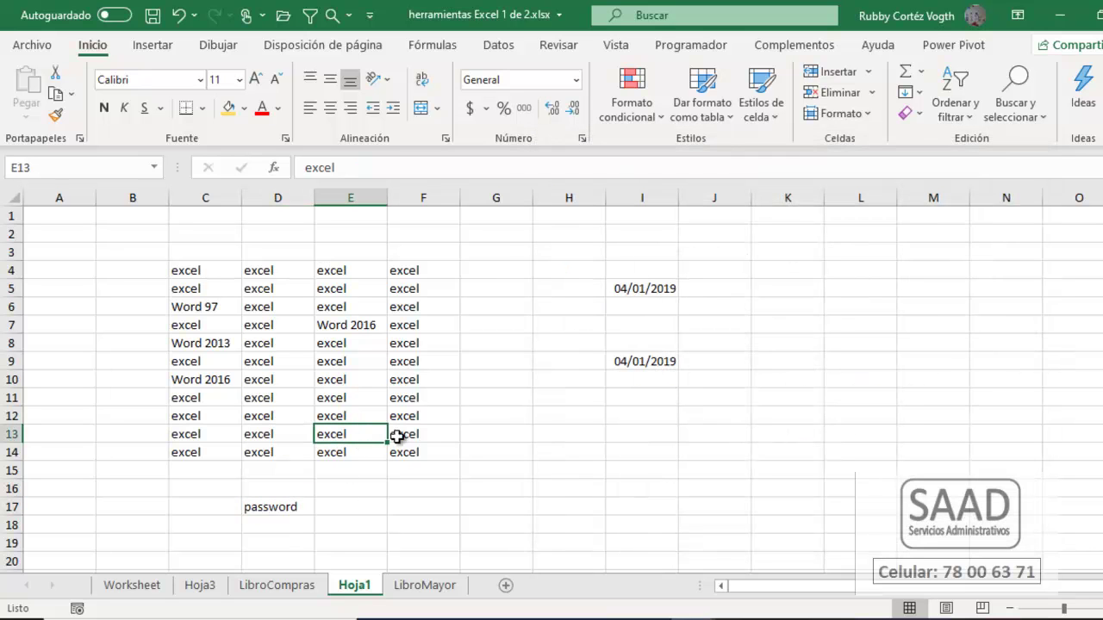
Switch to the LibroCompras sheet and point out the orange-filled cells, including D10, H17 and B18.
{"action": "left_click", "coordinate": [263, 591]}
{"action": "left_click", "coordinate": [278, 366]}
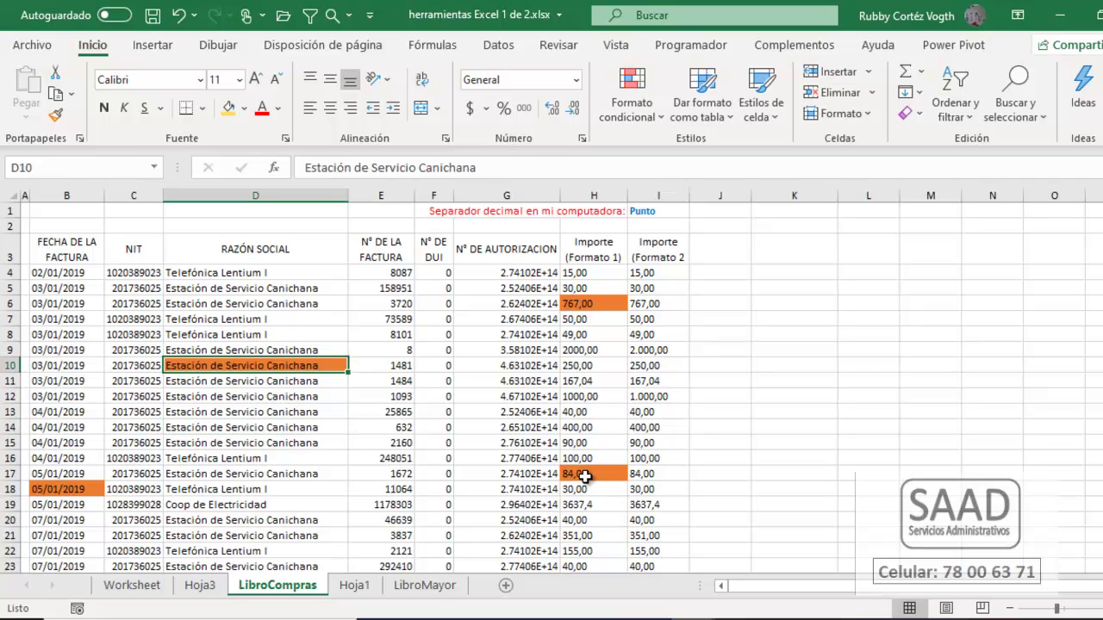
{"action": "left_click", "coordinate": [587, 475]}
{"action": "left_click", "coordinate": [58, 489]}
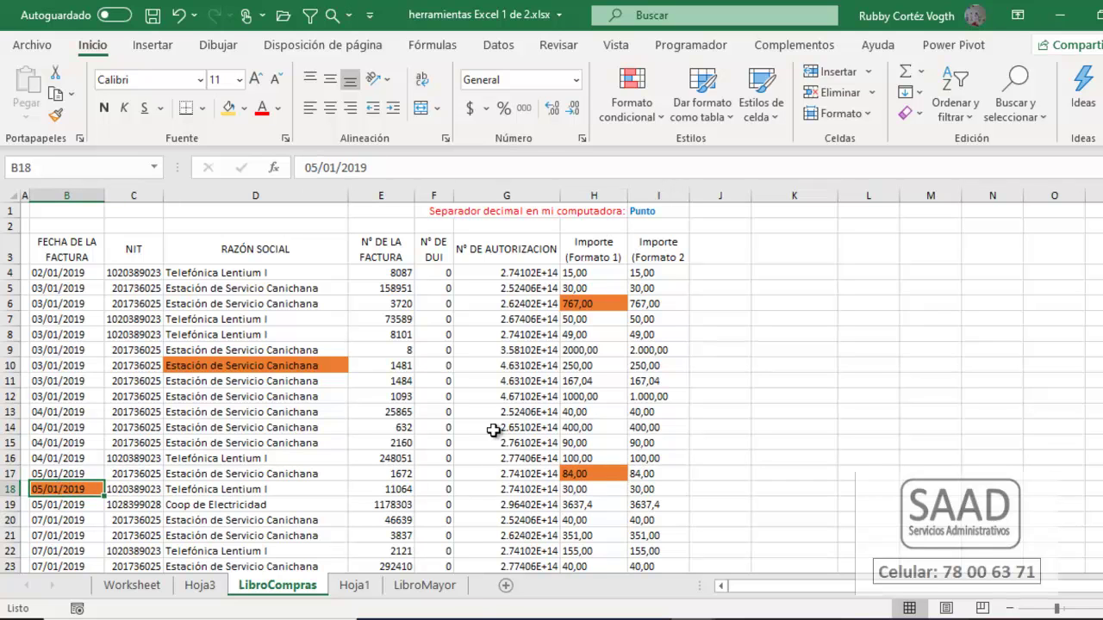
{"action": "left_click", "coordinate": [385, 476]}
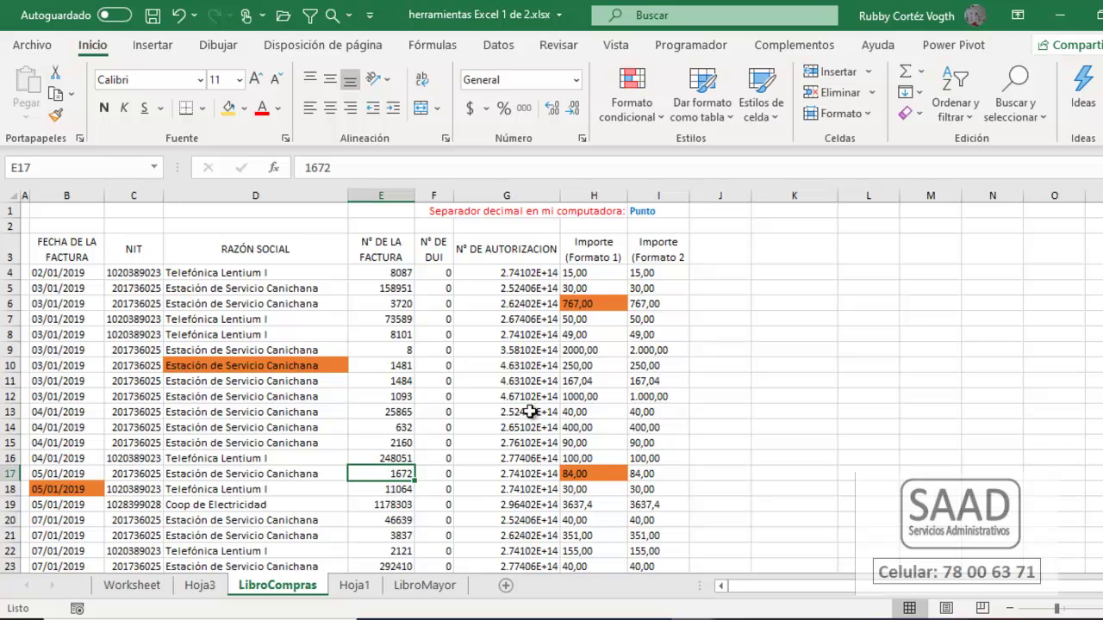
Open the replace options and clear both the search text and the replacement text.
{"action": "key", "text": "ctrl+h"}
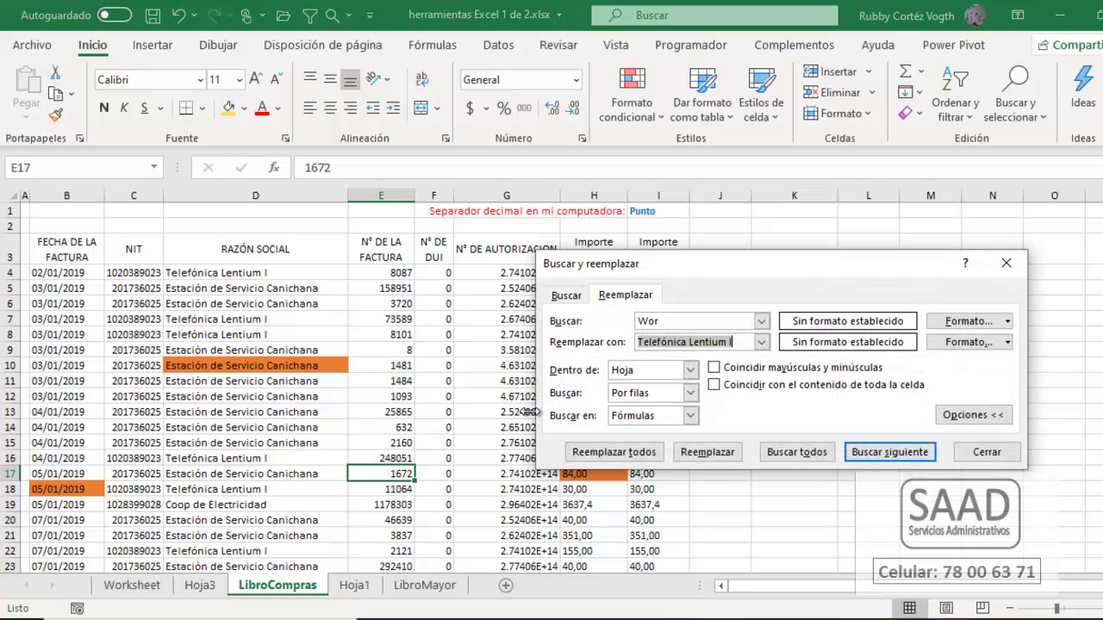
{"action": "left_click", "coordinate": [565, 295]}
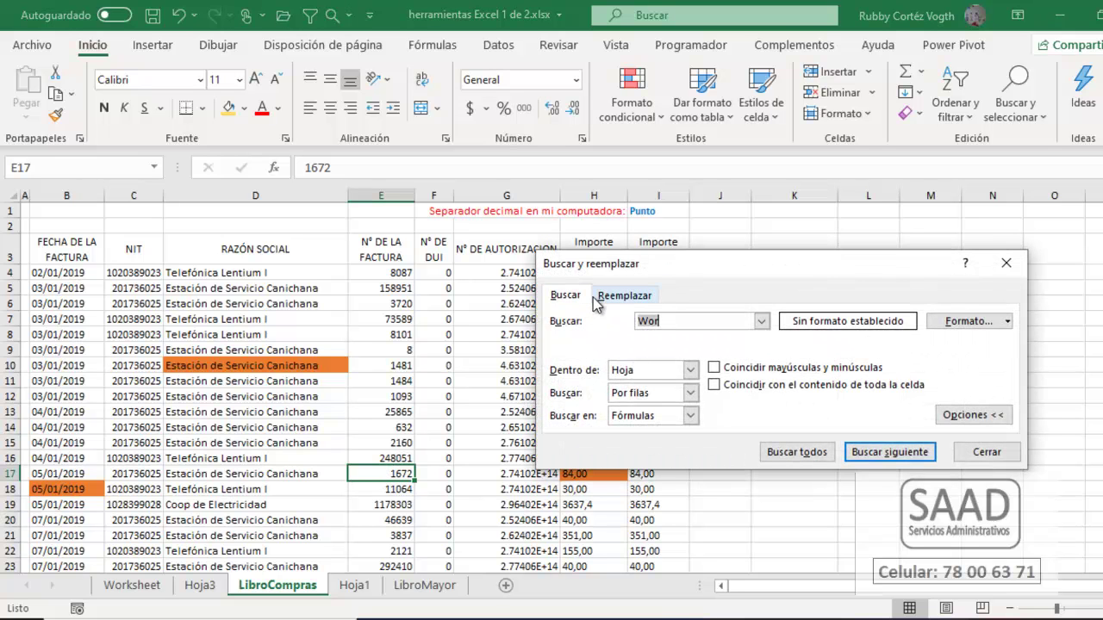
{"action": "key", "text": "End"}
{"action": "left_click", "coordinate": [624, 296]}
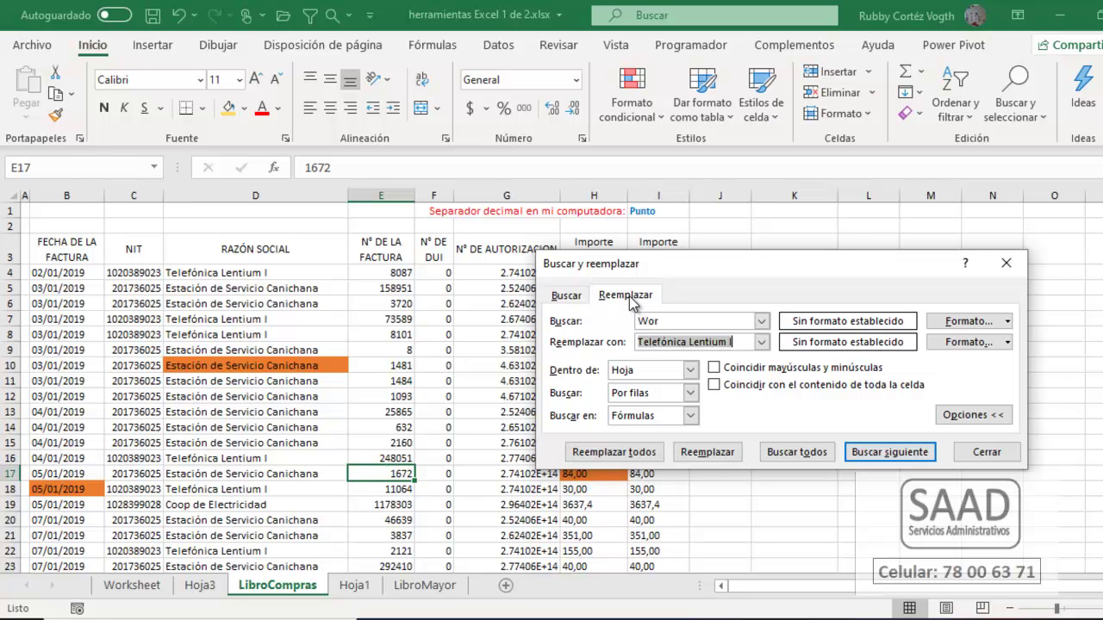
{"action": "left_click", "coordinate": [566, 295]}
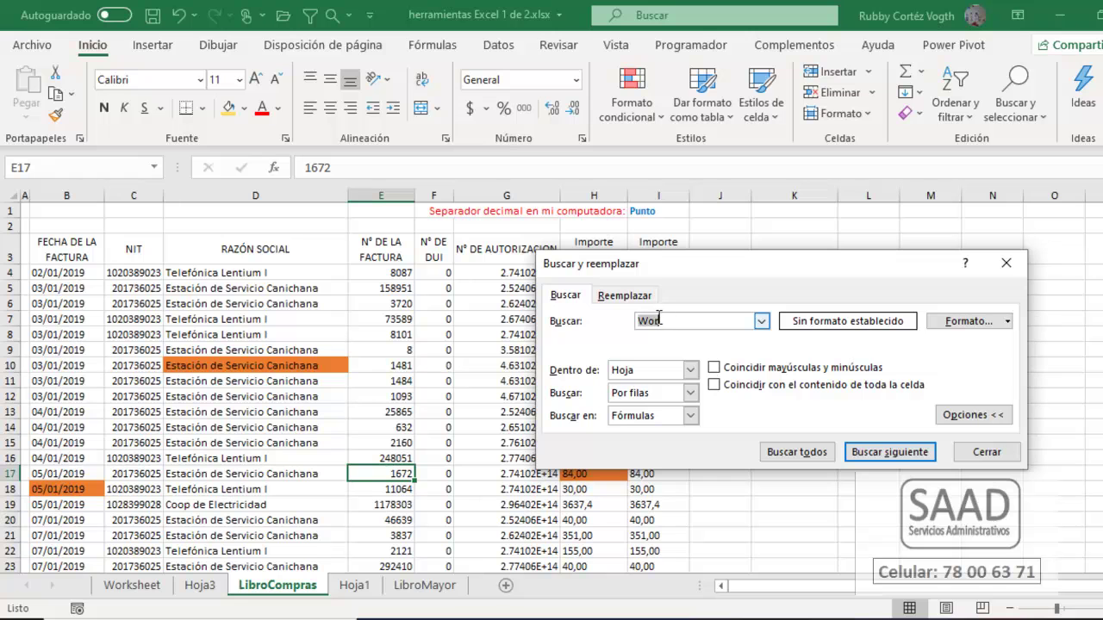
{"action": "left_click", "coordinate": [624, 296]}
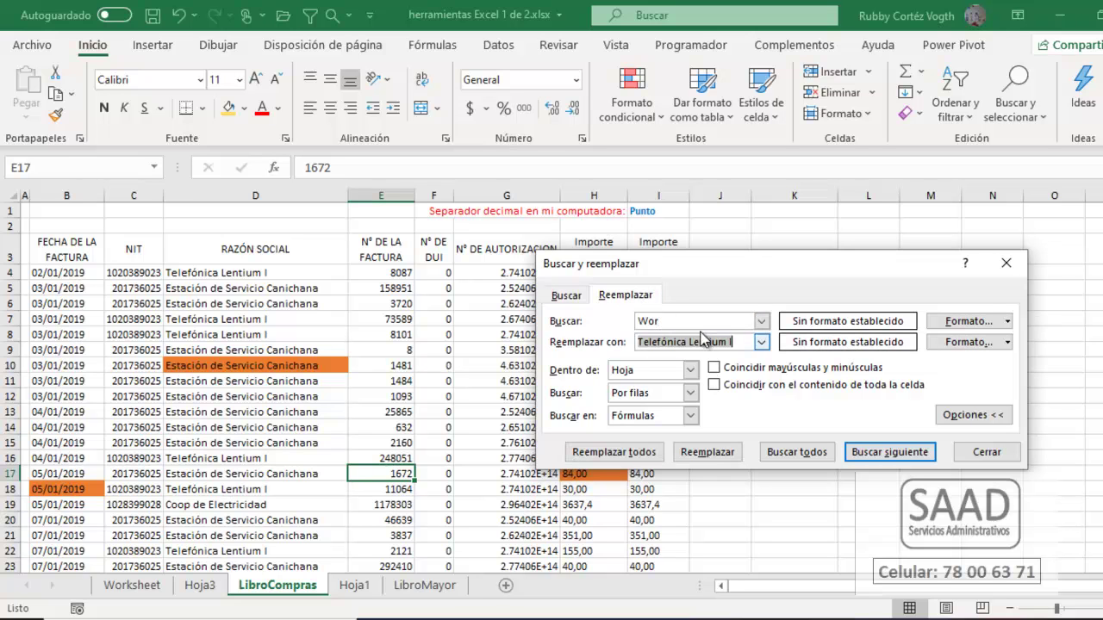
{"action": "key", "text": "BackSpace"}
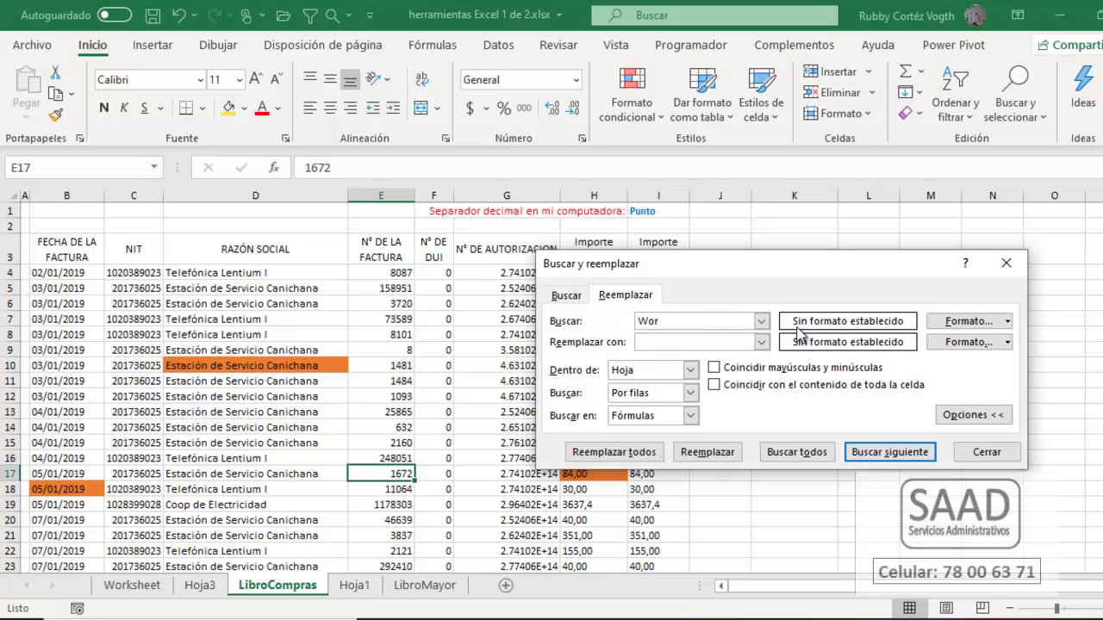
{"action": "key", "text": "BackSpace"}
{"action": "key", "text": "BackSpace"}
{"action": "key", "text": "BackSpace"}
Set the search format by picking it from the orange-filled cell D10.
{"action": "left_click", "coordinate": [1007, 321]}
{"action": "left_click", "coordinate": [1019, 366]}
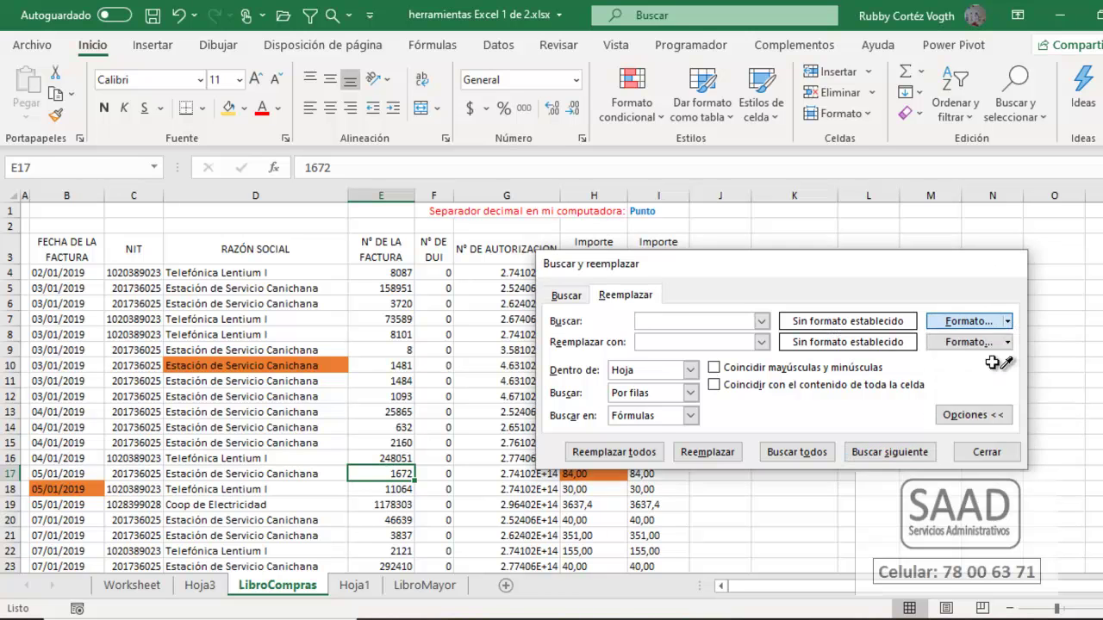
{"action": "left_click", "coordinate": [267, 362]}
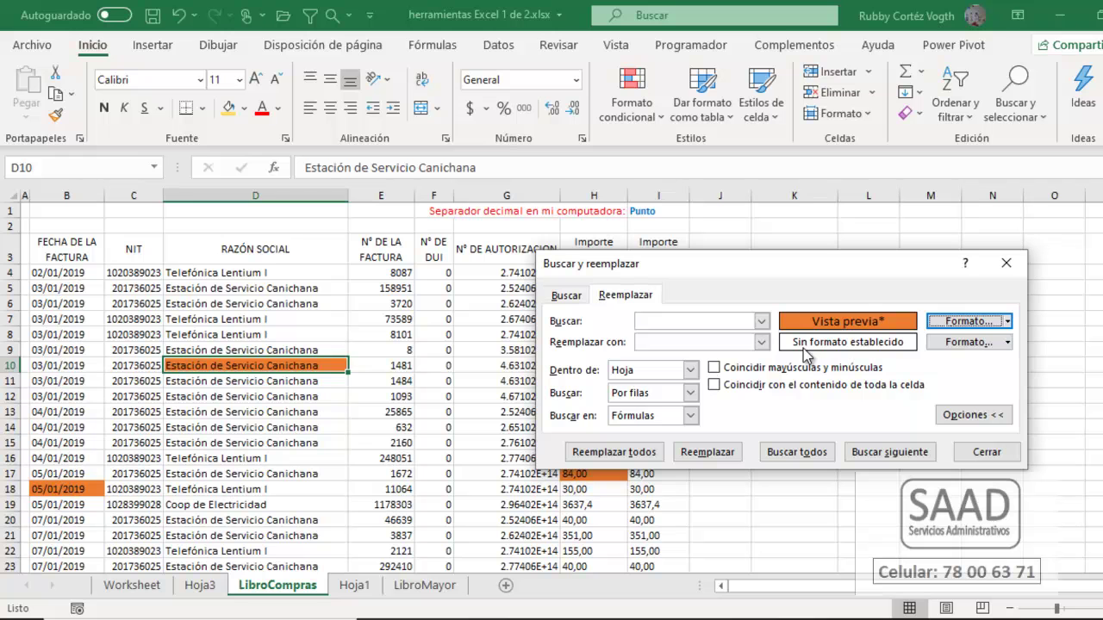
Set the replacement format to a light green background fill.
{"action": "left_click", "coordinate": [985, 345]}
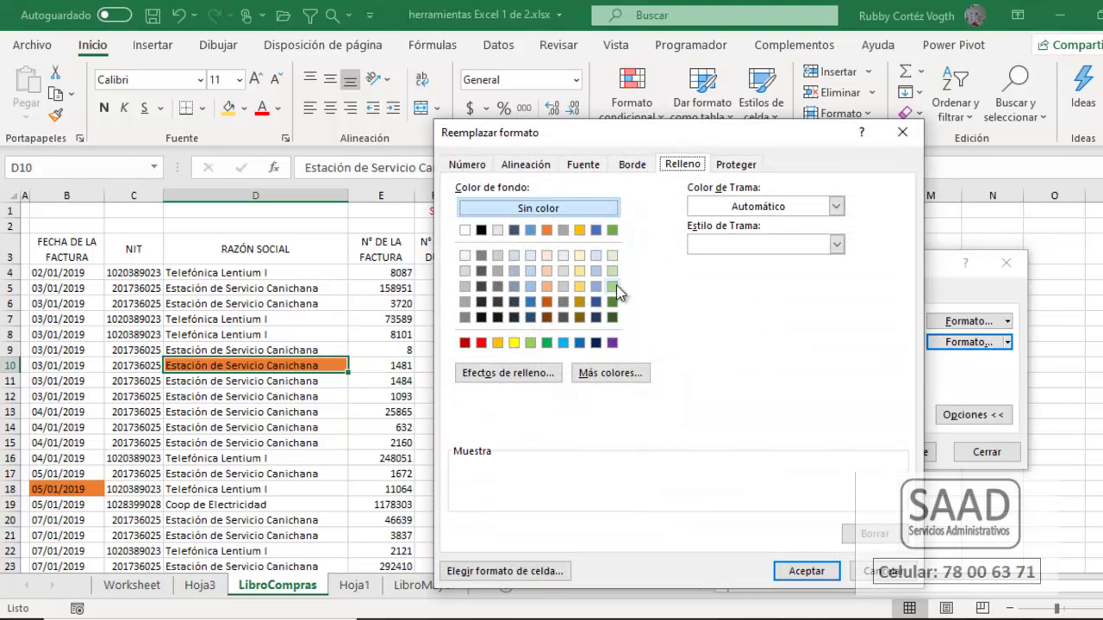
{"action": "left_click", "coordinate": [612, 287]}
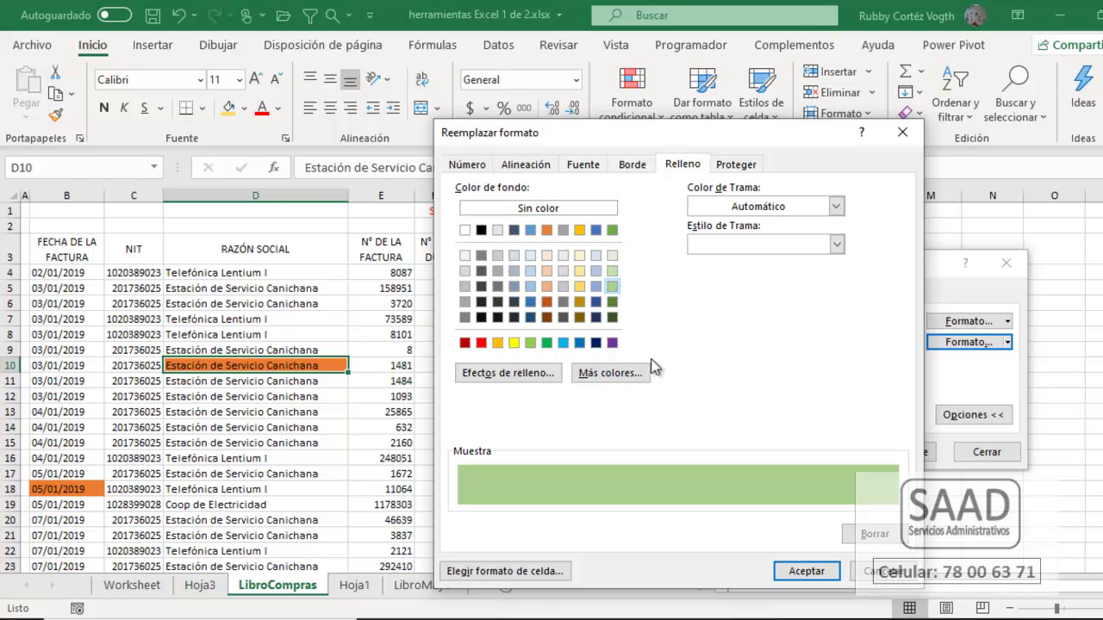
{"action": "left_click", "coordinate": [807, 572]}
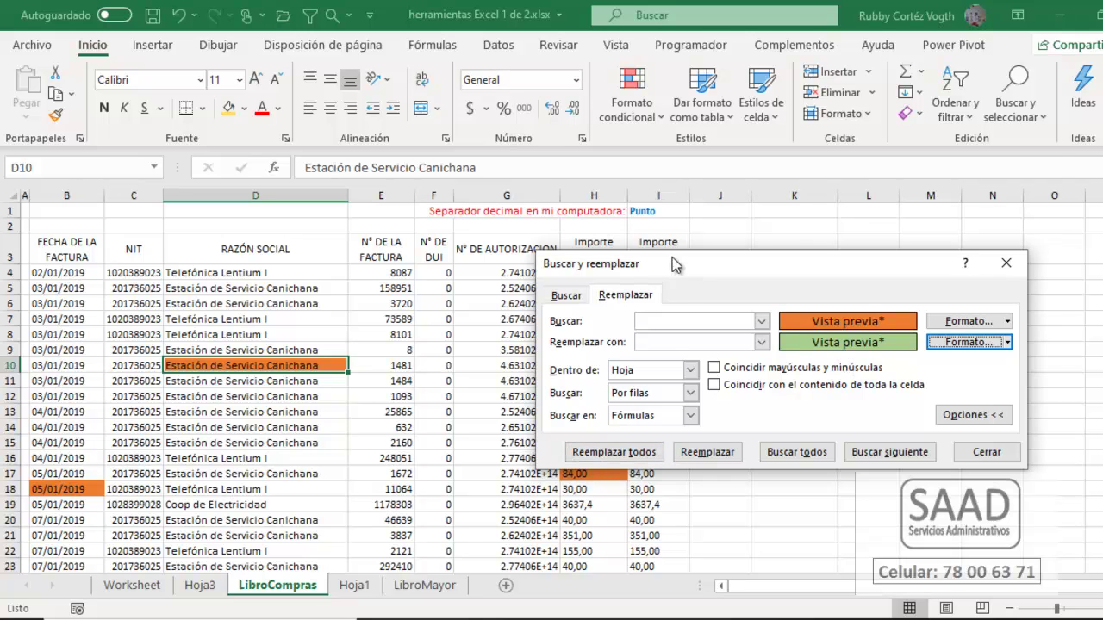
Keep the search scope on the current sheet, find all orange-formatted cells, and enlarge the results list.
{"action": "left_click_drag", "start_coordinate": [675, 262], "coordinate": [698, 146]}
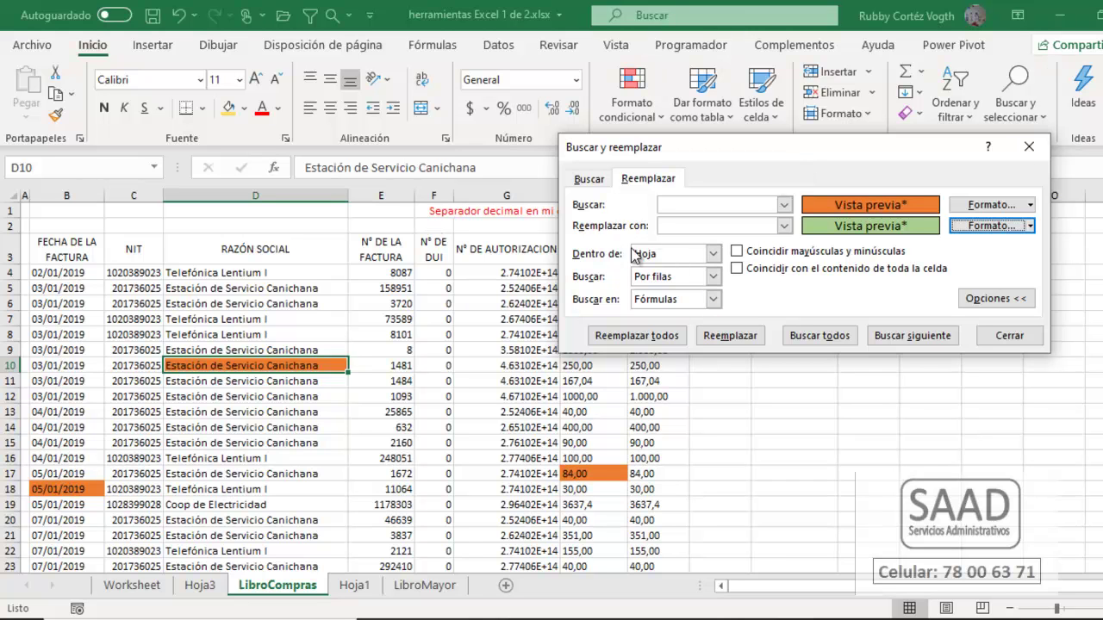
{"action": "left_click", "coordinate": [713, 253]}
{"action": "left_click", "coordinate": [714, 256]}
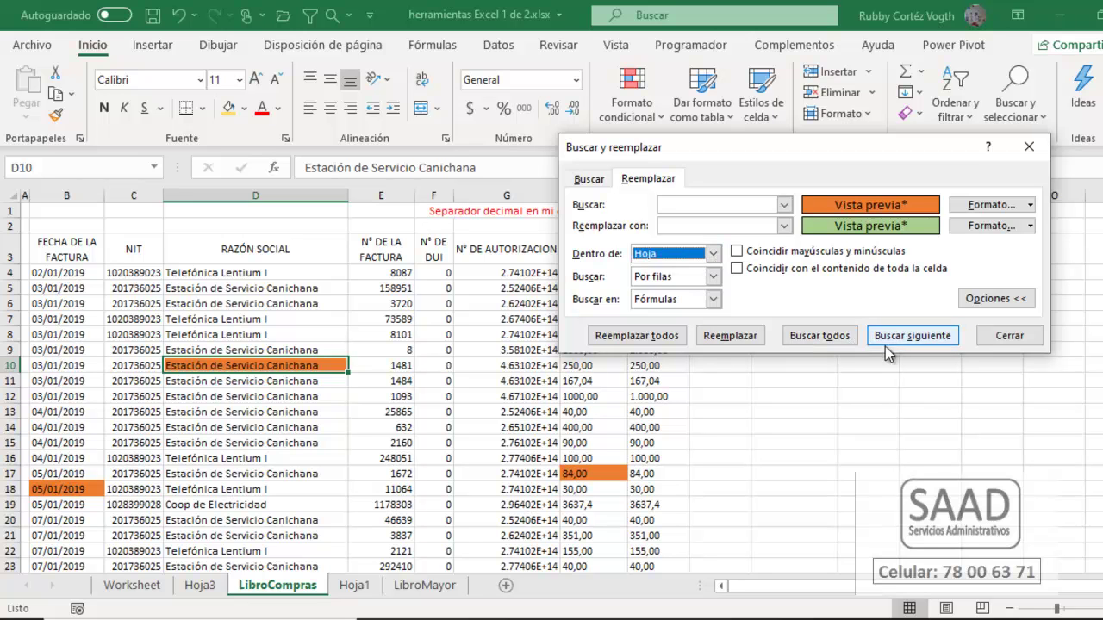
{"action": "left_click", "coordinate": [814, 335]}
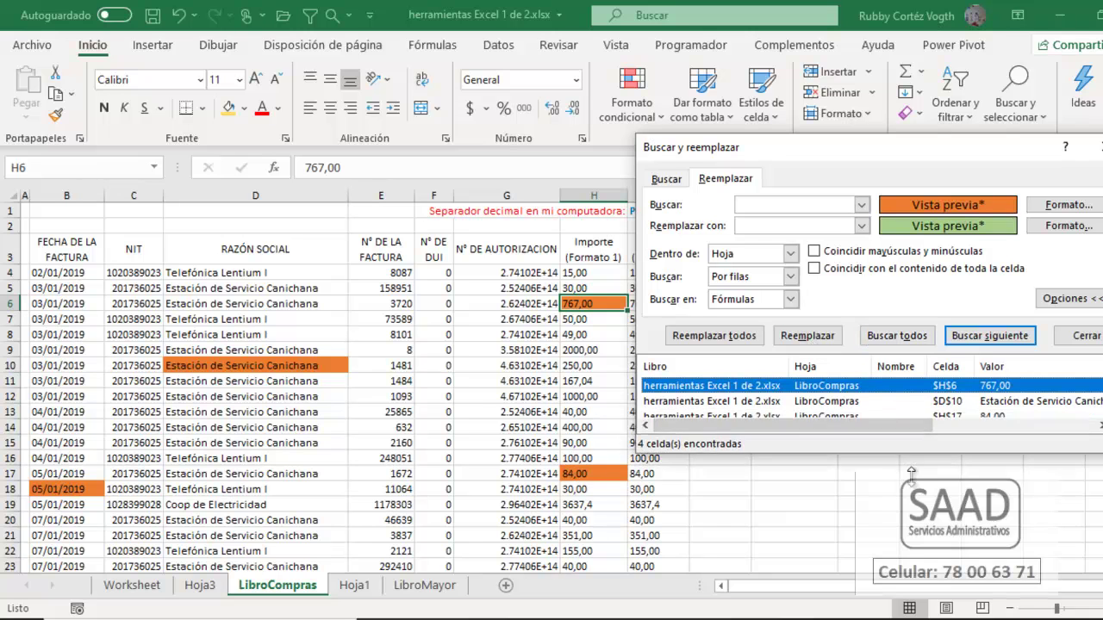
{"action": "left_click_drag", "start_coordinate": [912, 459], "coordinate": [913, 556]}
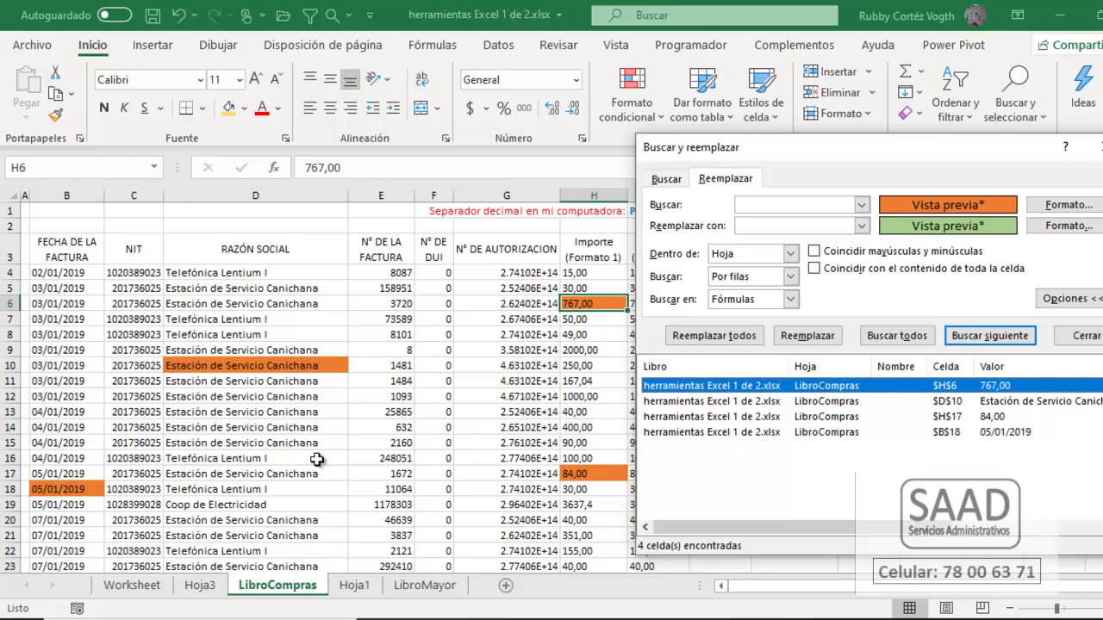
Step through the format matches to H17 and replace its orange fill with light green.
{"action": "left_click", "coordinate": [989, 336]}
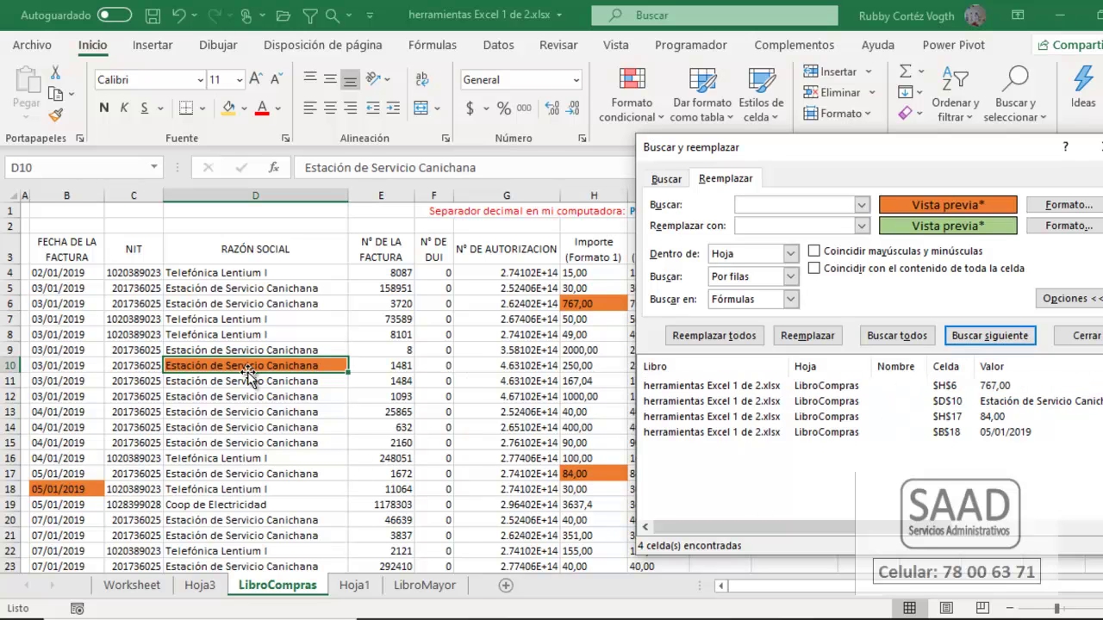
{"action": "left_click", "coordinate": [989, 336]}
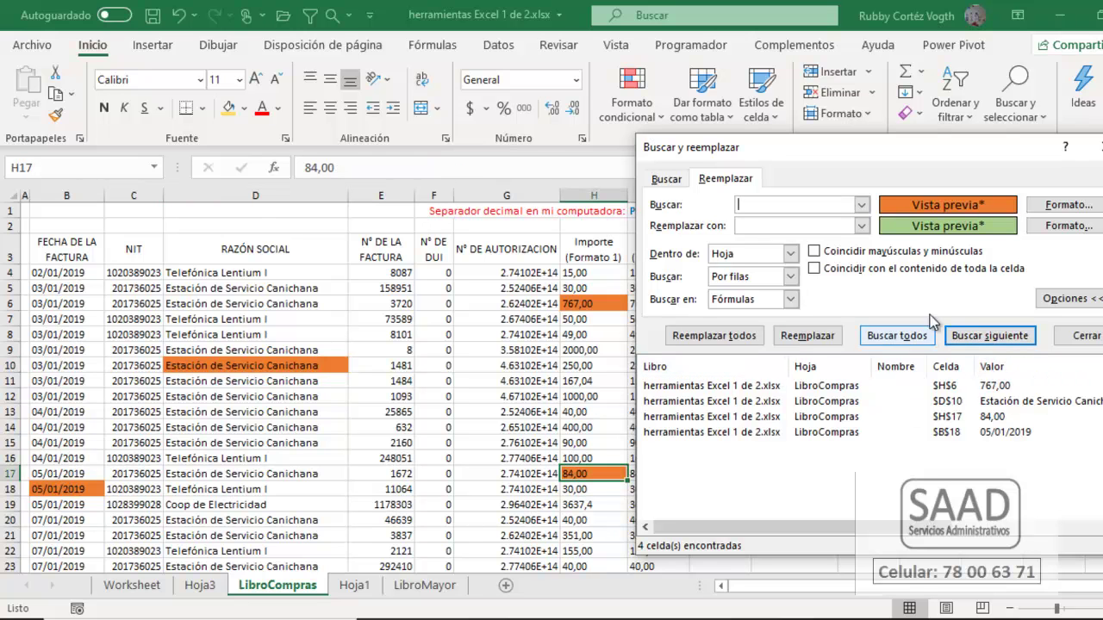
{"action": "left_click", "coordinate": [808, 336]}
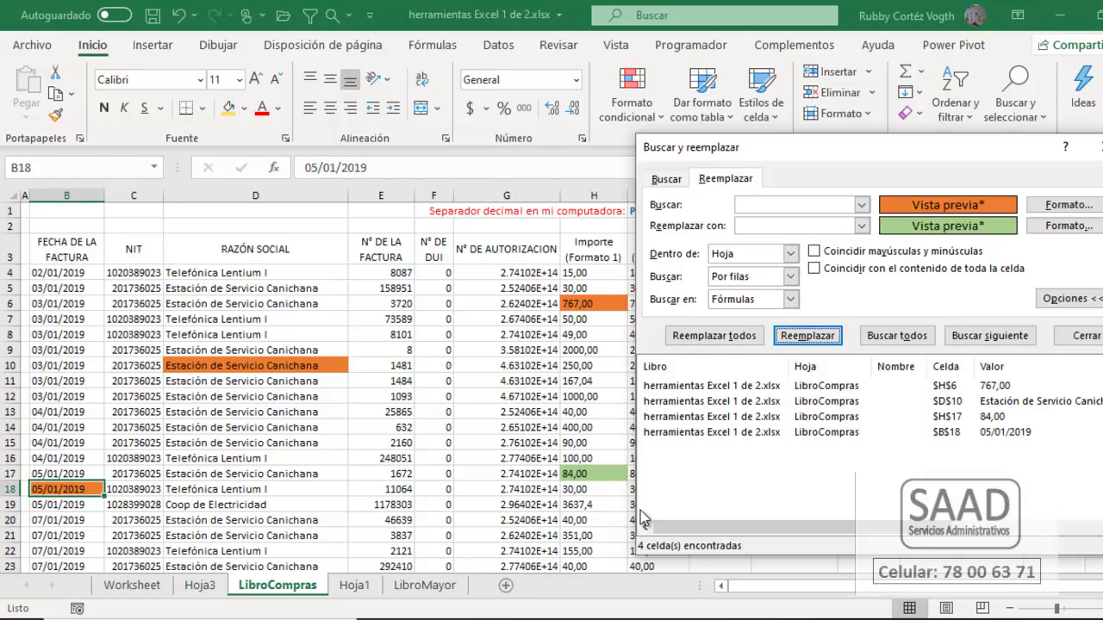
Cycle through the remaining format matches to B18 and replace its orange fill with light green.
{"action": "left_click", "coordinate": [1024, 341]}
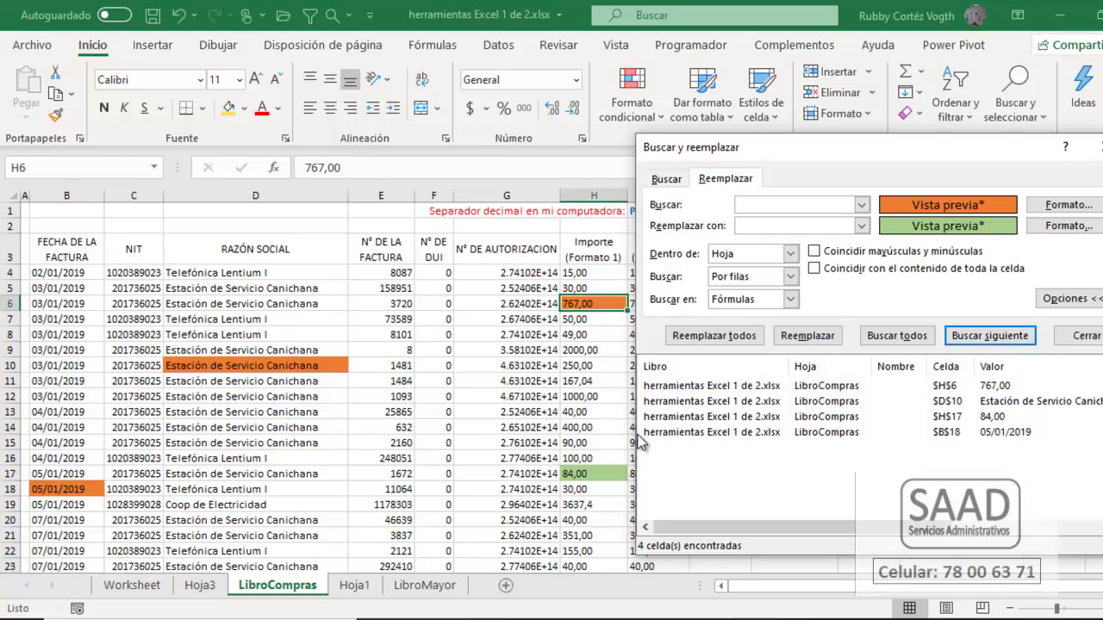
{"action": "left_click", "coordinate": [991, 336]}
{"action": "left_click", "coordinate": [993, 338]}
{"action": "left_click", "coordinate": [991, 338]}
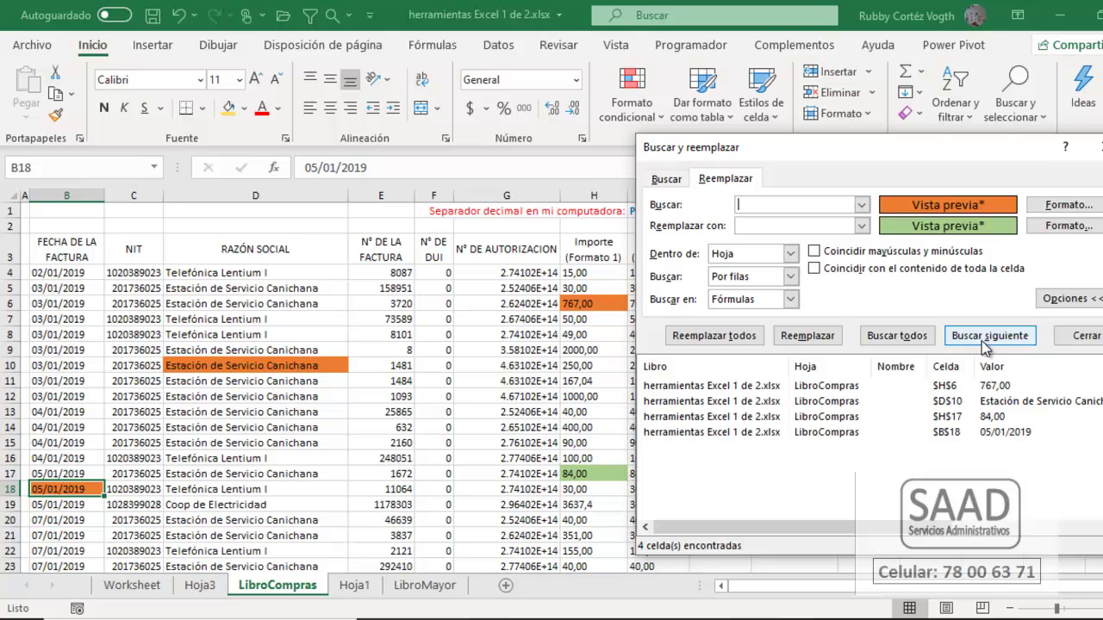
{"action": "left_click", "coordinate": [814, 339]}
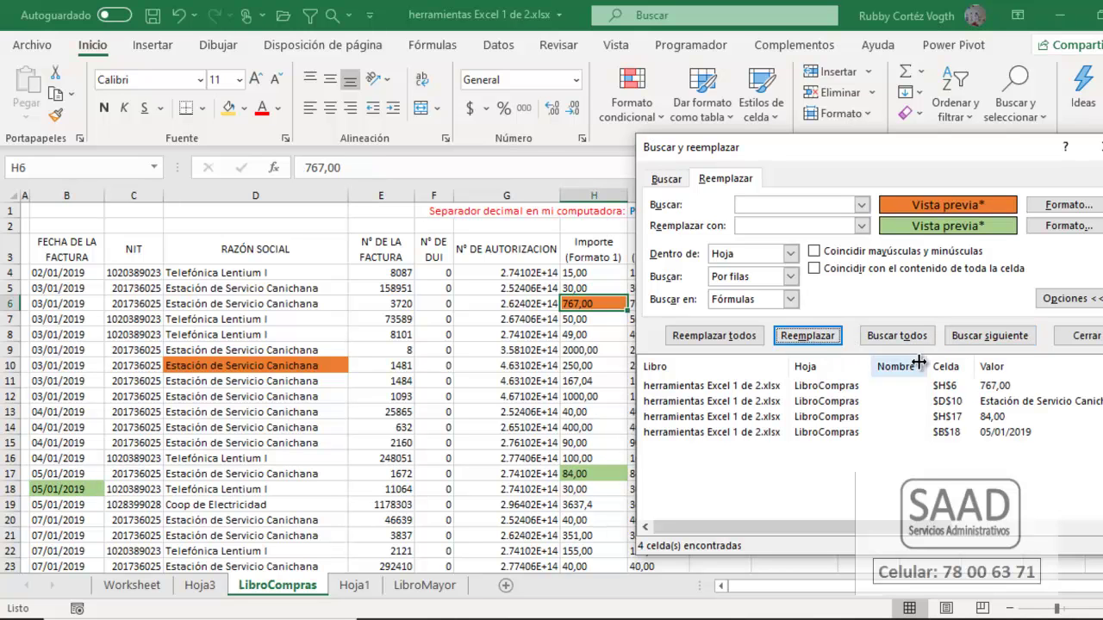
Replace the orange format in H6 with light green and apply the replacement to all remaining matches.
{"action": "left_click", "coordinate": [820, 388]}
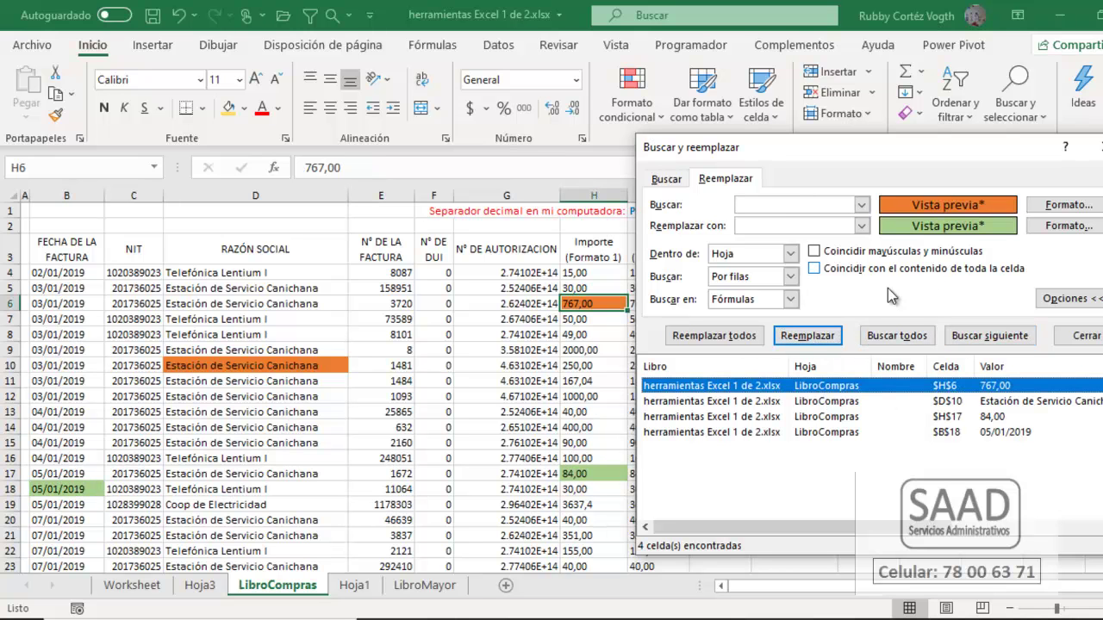
{"action": "left_click", "coordinate": [814, 343]}
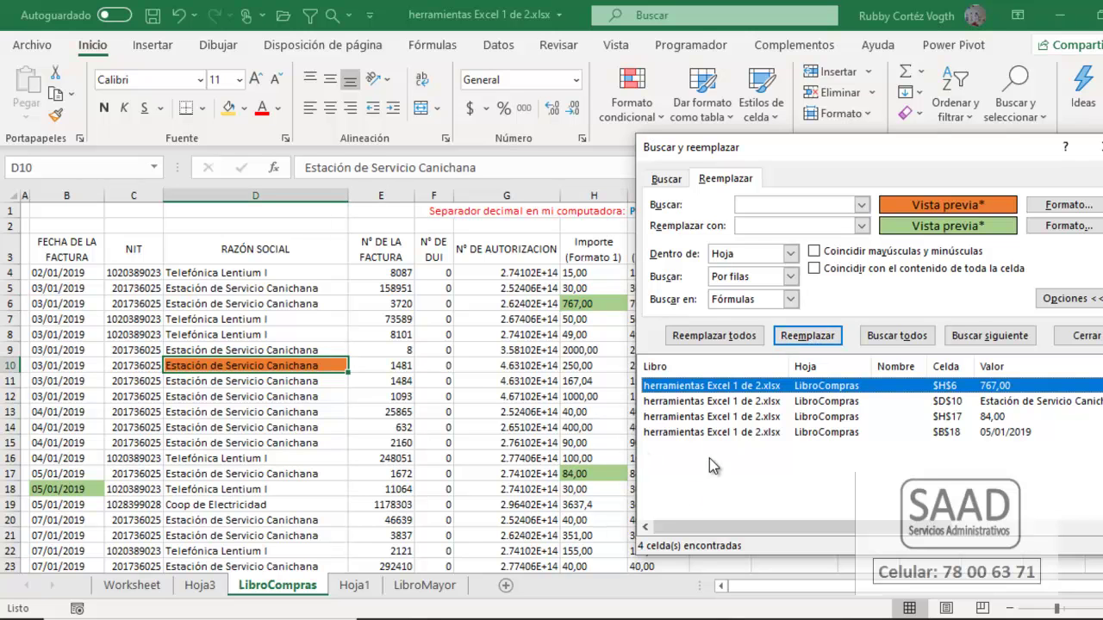
{"action": "left_click", "coordinate": [713, 336]}
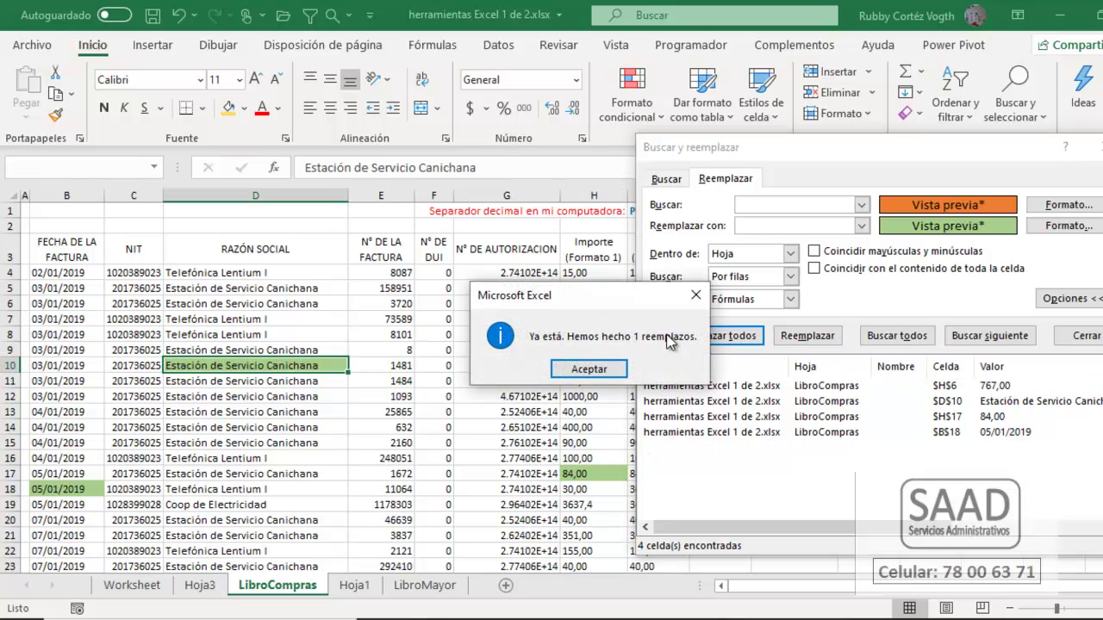
Clear both the search format and the replacement format, collapse the search options, and close Find and Replace.
{"action": "left_click", "coordinate": [603, 369]}
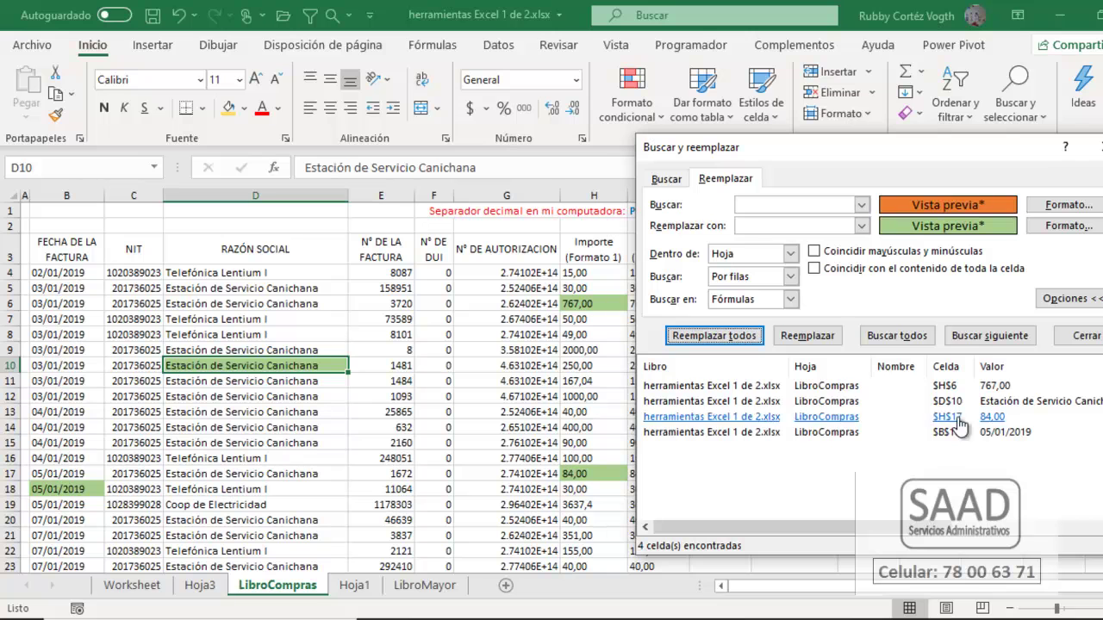
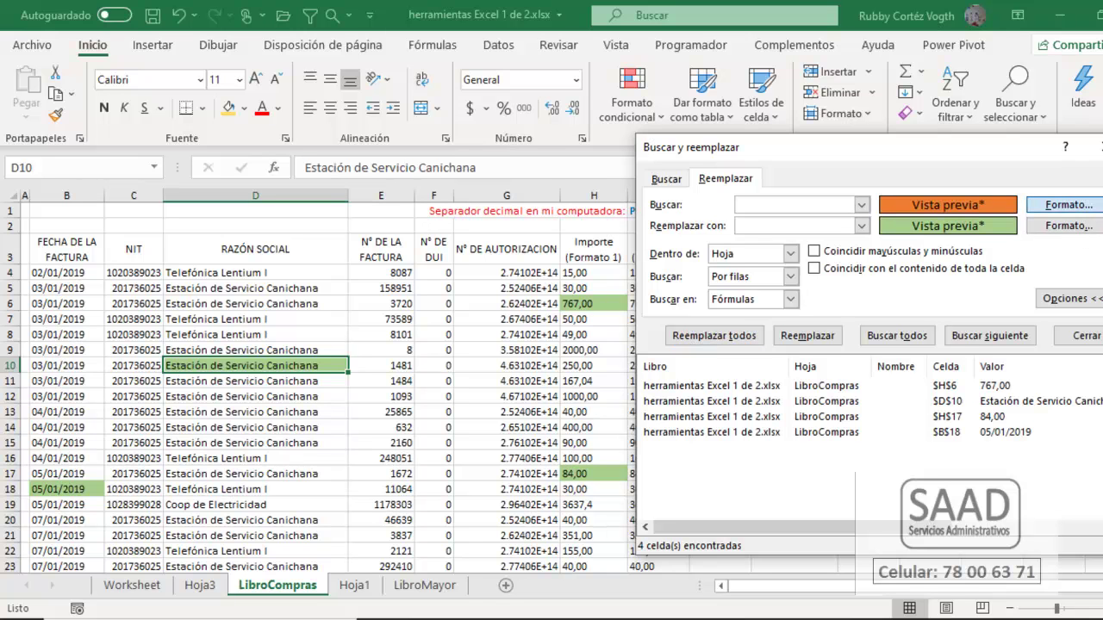
{"action": "left_click", "coordinate": [1096, 204]}
{"action": "left_click", "coordinate": [1013, 284]}
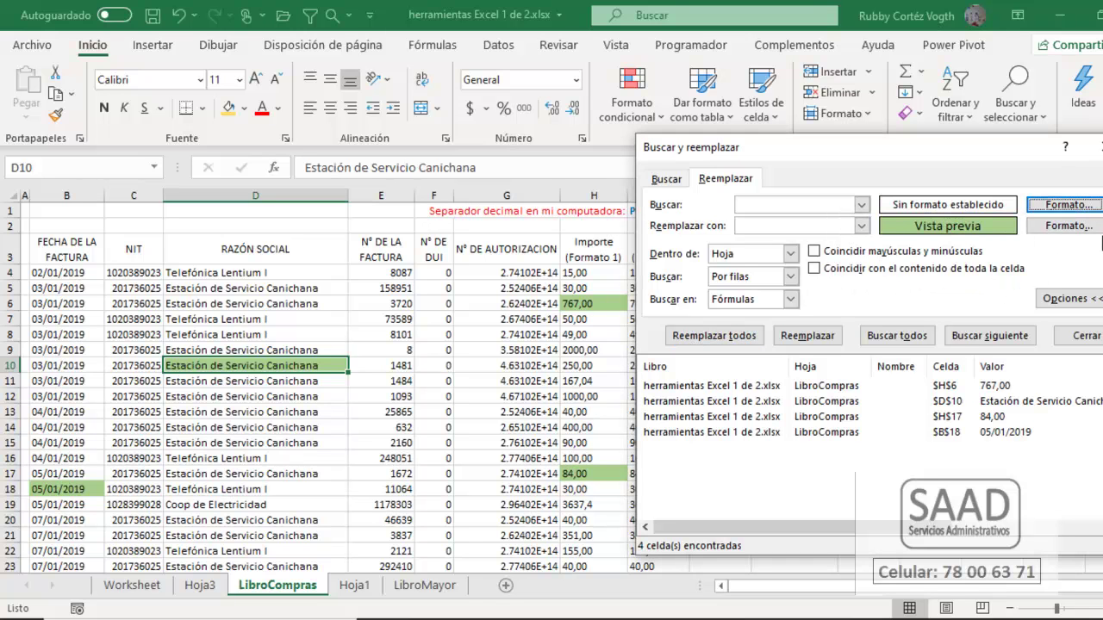
{"action": "left_click", "coordinate": [1096, 226]}
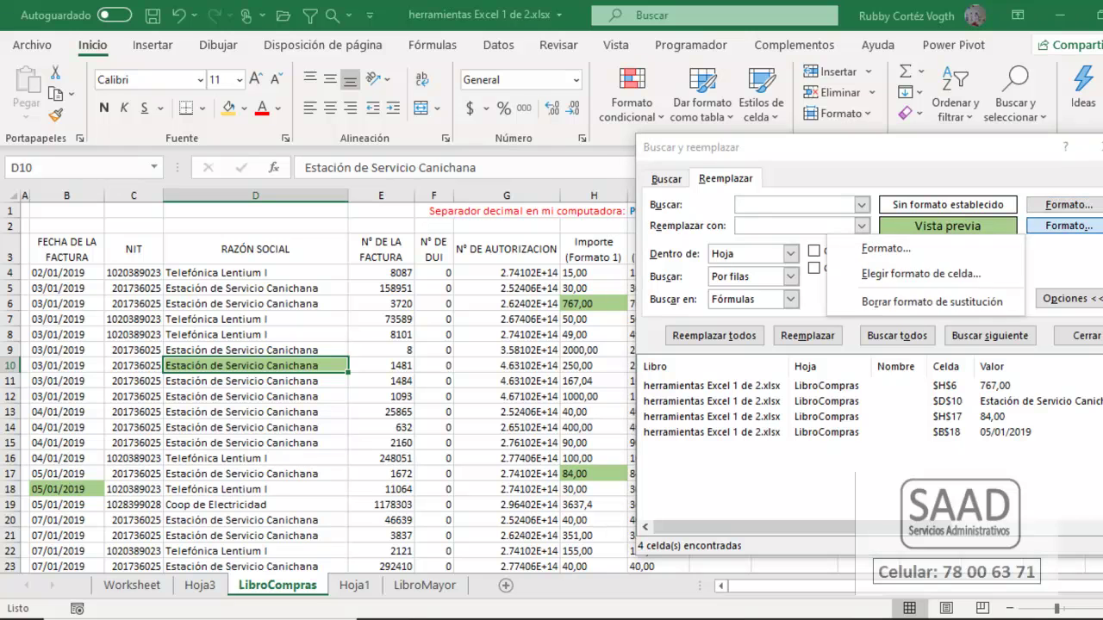
{"action": "left_click", "coordinate": [960, 303]}
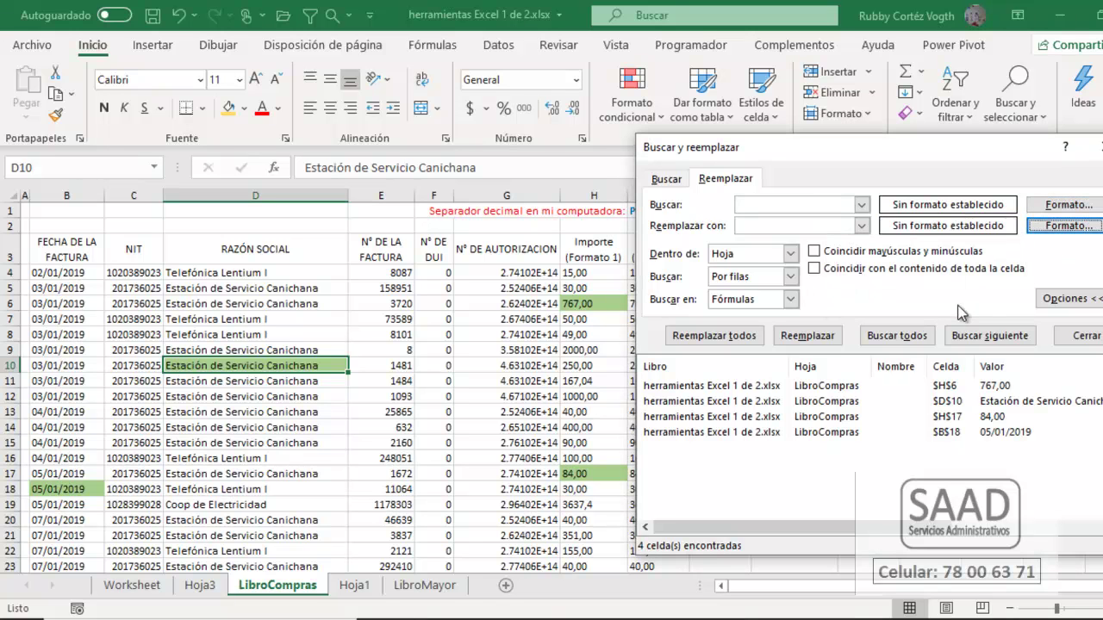
{"action": "left_click", "coordinate": [1058, 300]}
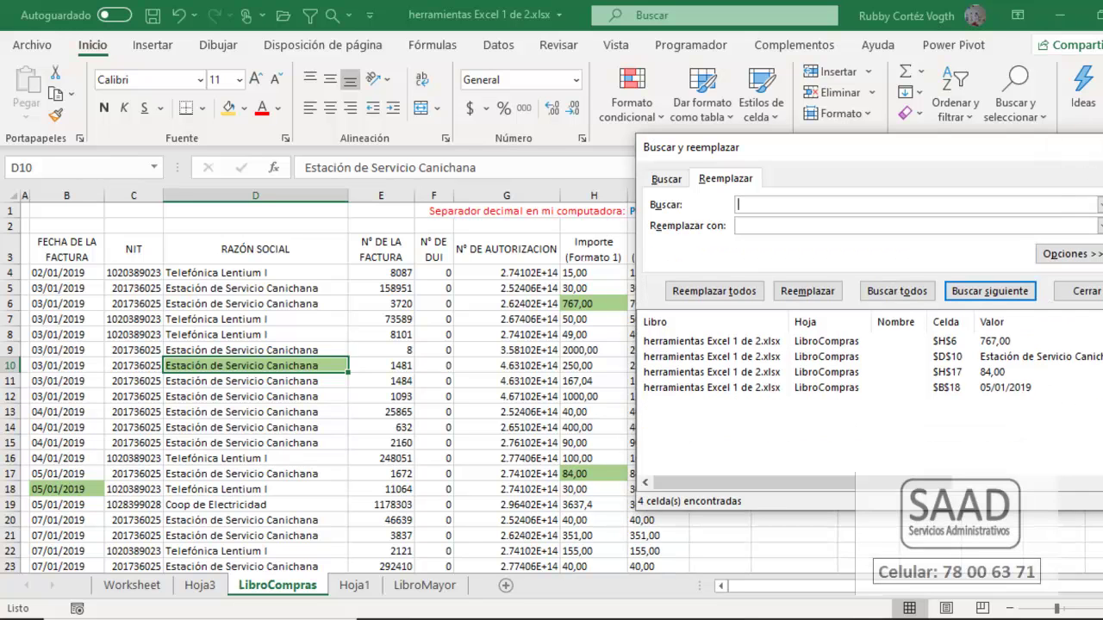
{"action": "left_click", "coordinate": [1094, 147]}
{"action": "key", "text": "ctrl+b"}
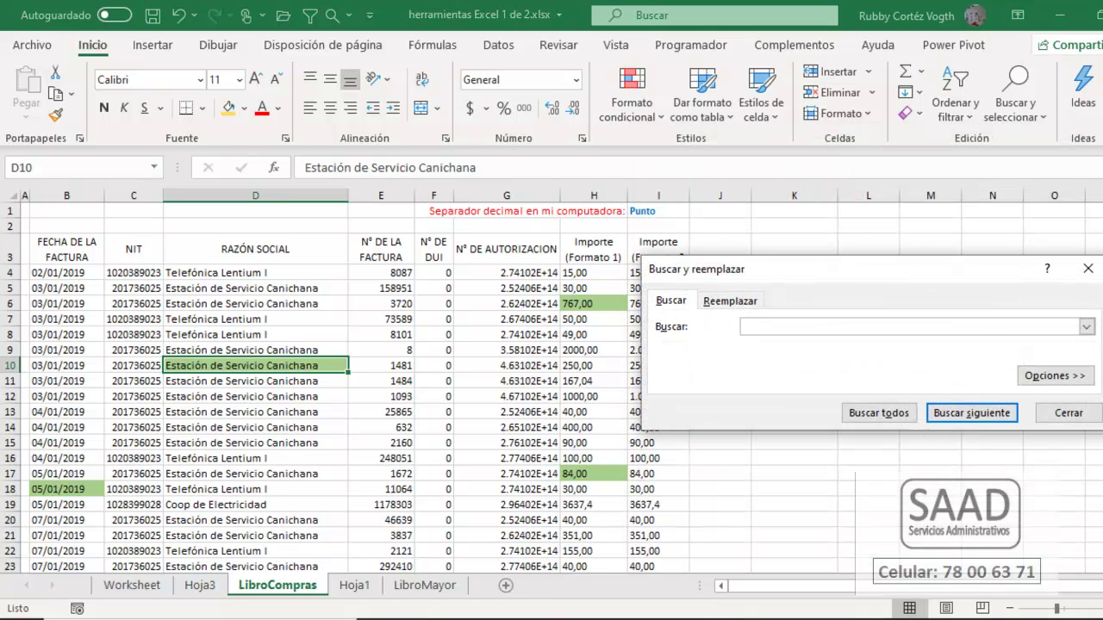
{"action": "left_click_drag", "start_coordinate": [793, 275], "coordinate": [548, 272]}
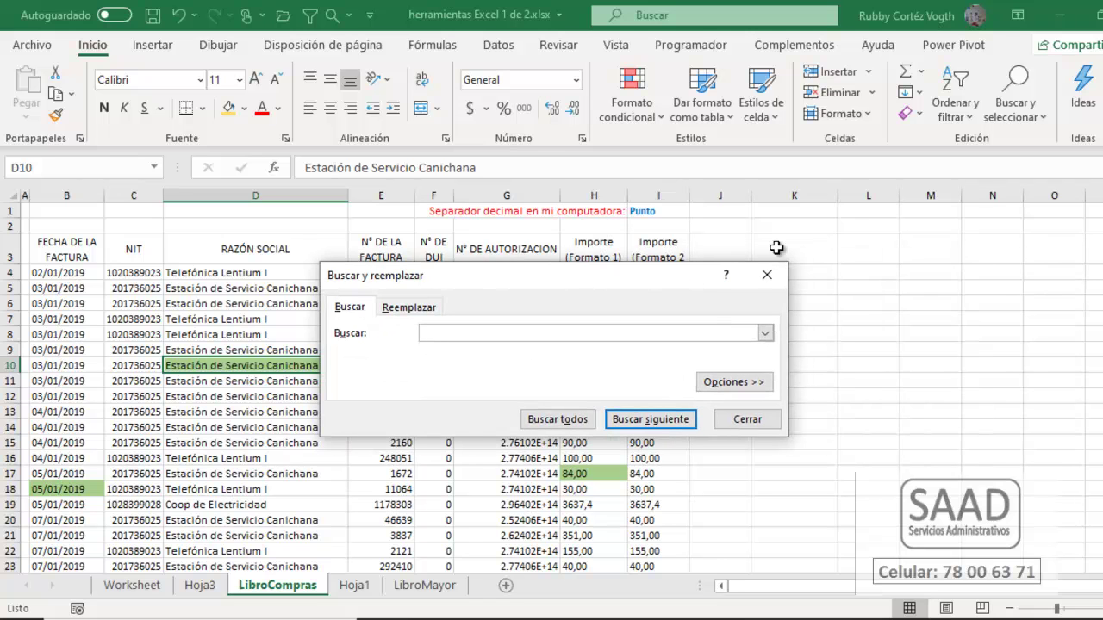
{"action": "left_click", "coordinate": [741, 424]}
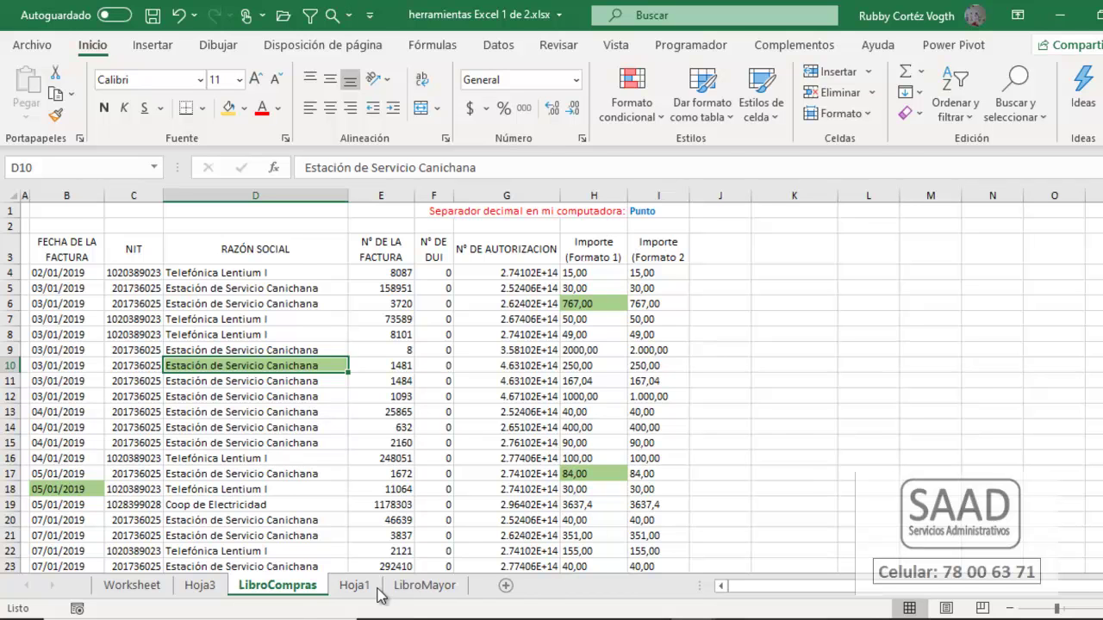
Clear the contents of cells I4:J11 on the Hoja1 sheet.
{"action": "left_click", "coordinate": [352, 586]}
{"action": "left_click_drag", "start_coordinate": [634, 269], "coordinate": [741, 394]}
{"action": "key", "text": "Delete"}
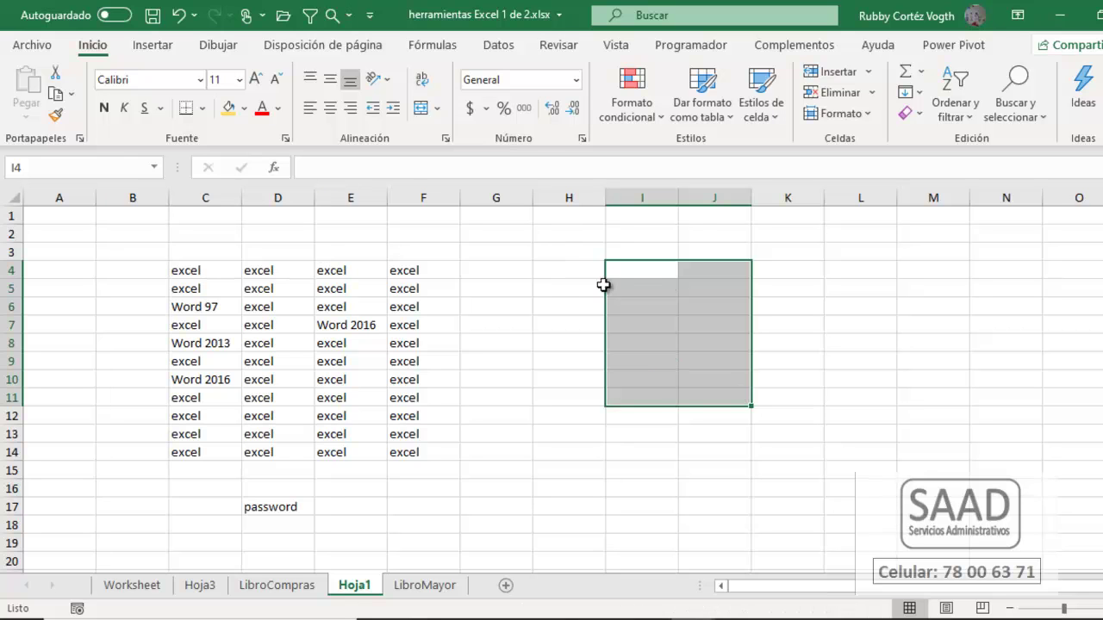
Enter the accented words Puré, Chivé, Jasayé, Yamachí and Ochoó in cells I4 to I8.
{"action": "left_click", "coordinate": [638, 271]}
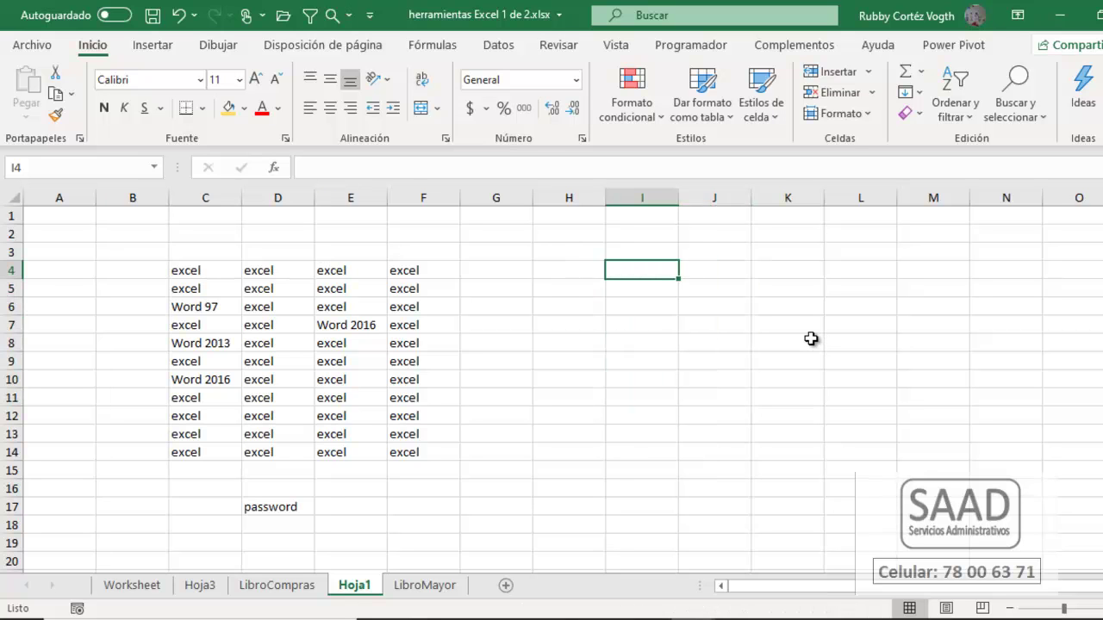
{"action": "type", "text": "Pu"}
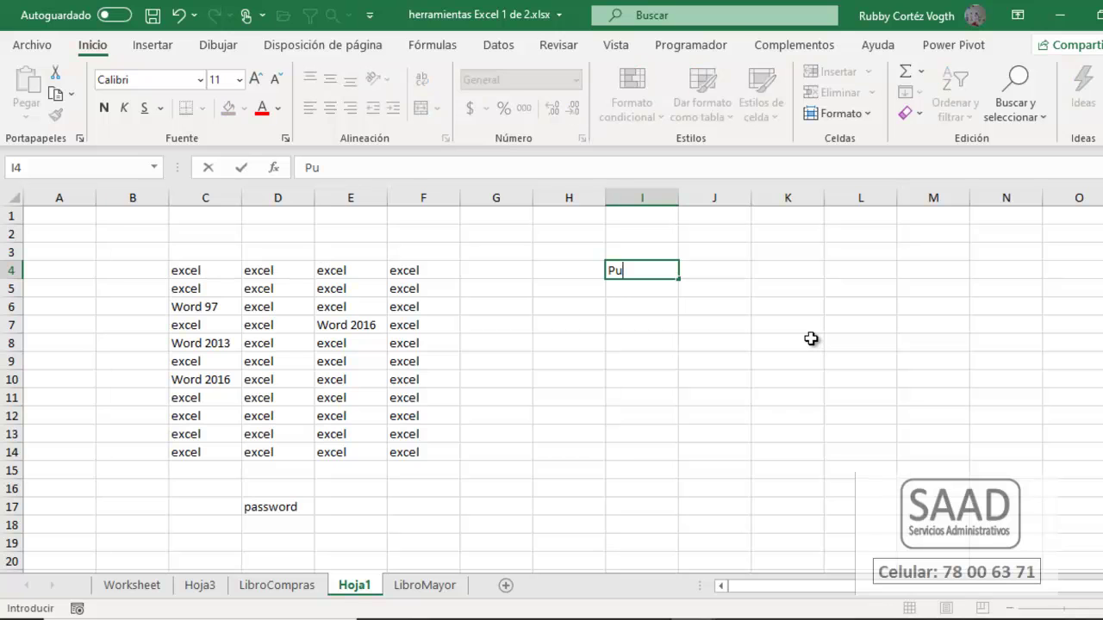
{"action": "type", "text": "ré"}
{"action": "key", "text": "Return"}
{"action": "type", "text": "C"}
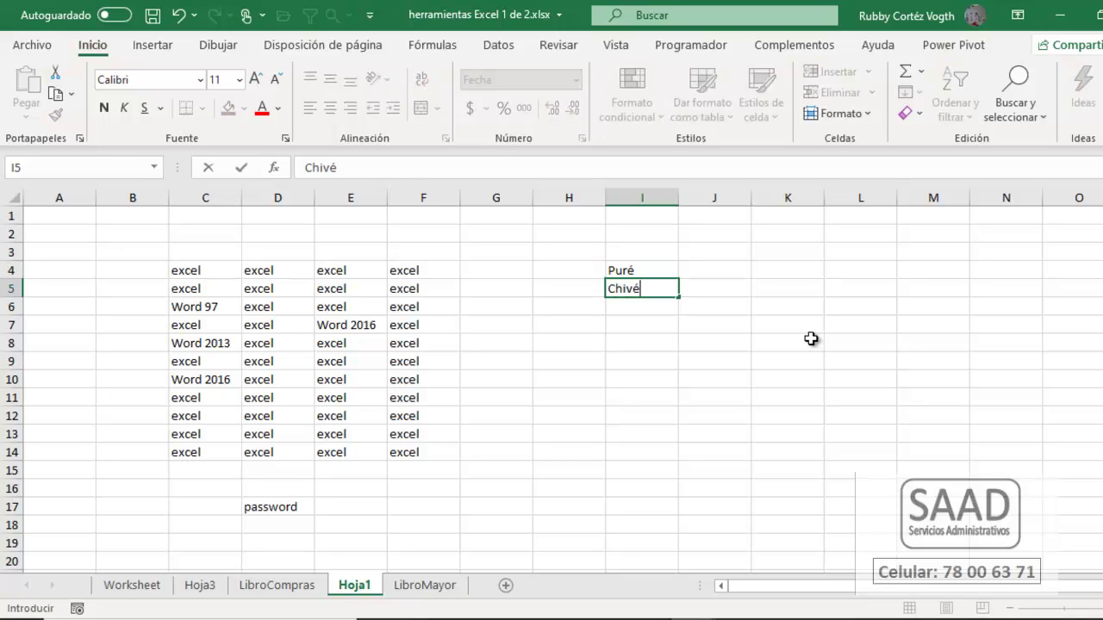
{"action": "type", "text": "hivé"}
{"action": "key", "text": "Return"}
{"action": "type", "text": "Jasayé"}
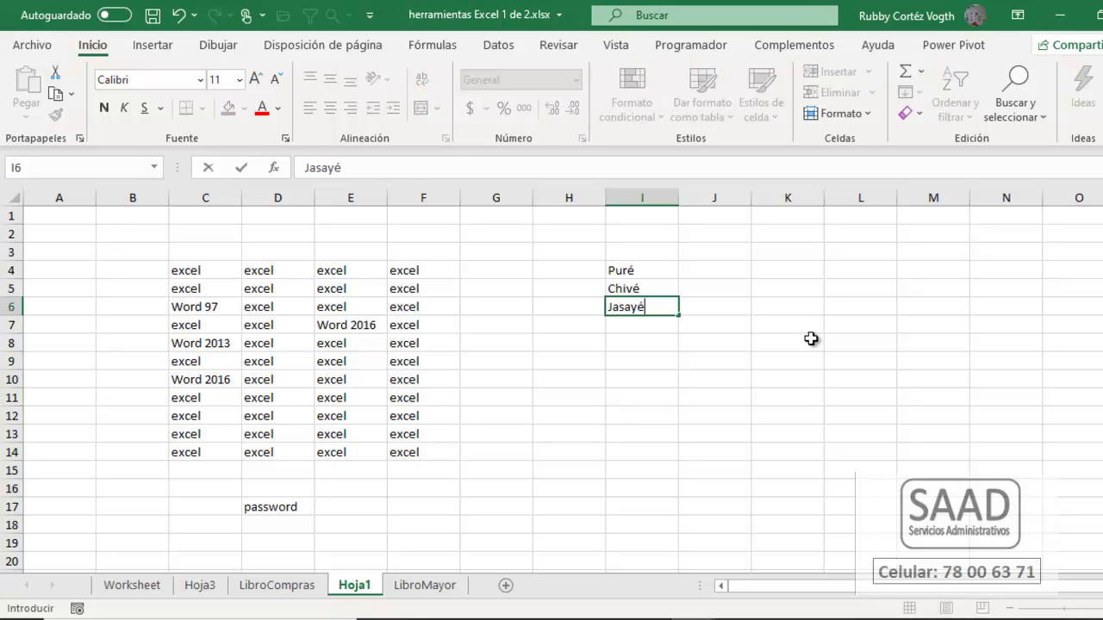
{"action": "key", "text": "Return"}
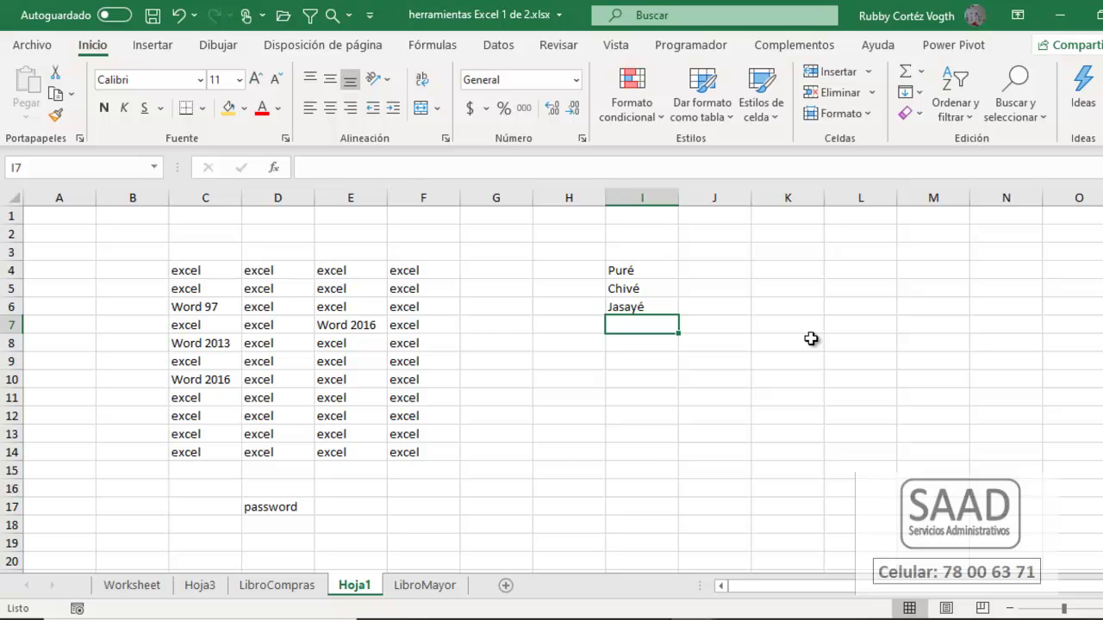
{"action": "type", "text": "Yamachí"}
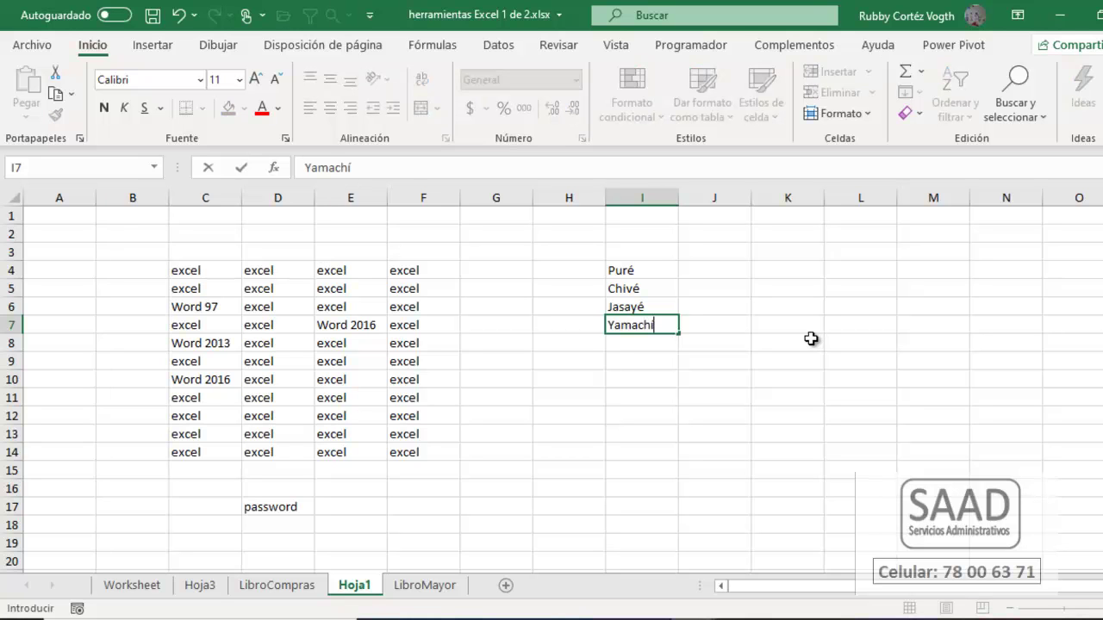
{"action": "key", "text": "Return"}
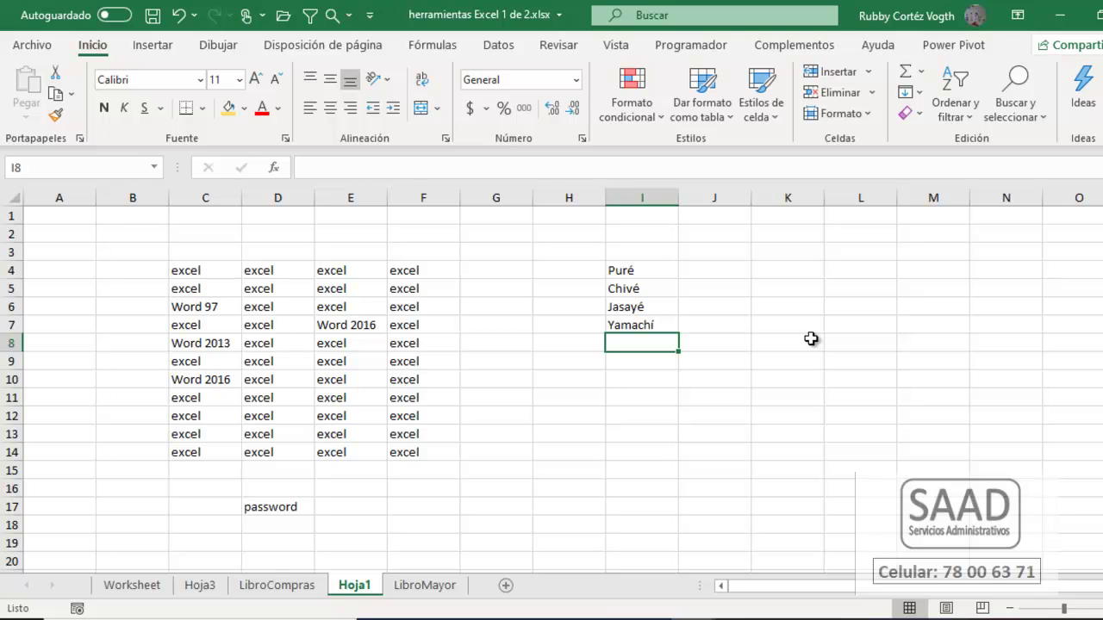
{"action": "type", "text": "Ochoó"}
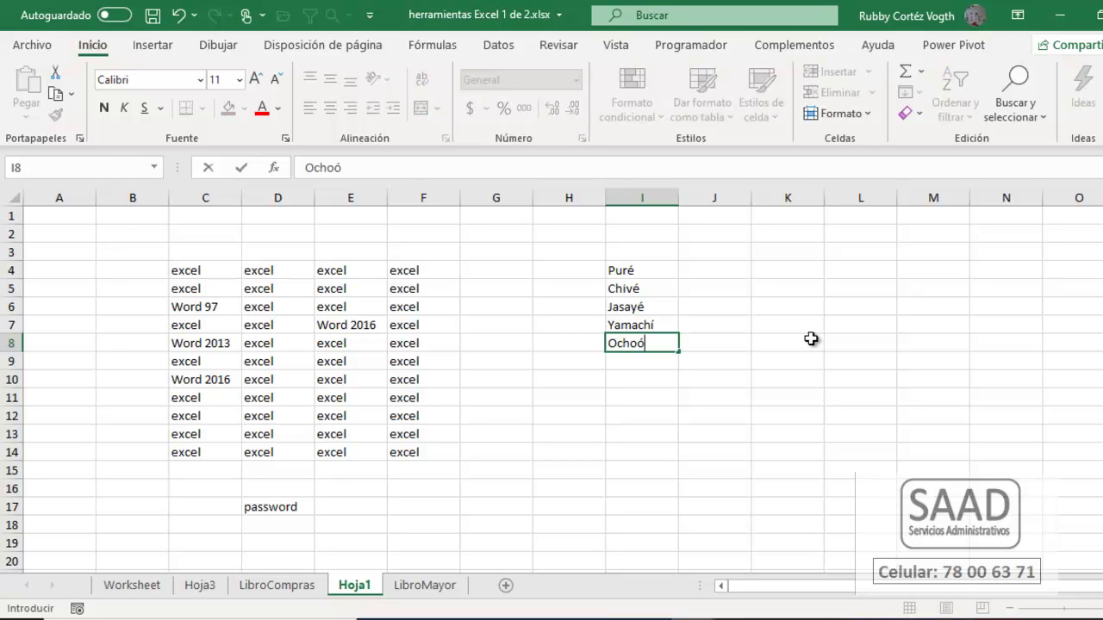
{"action": "key", "text": "Return"}
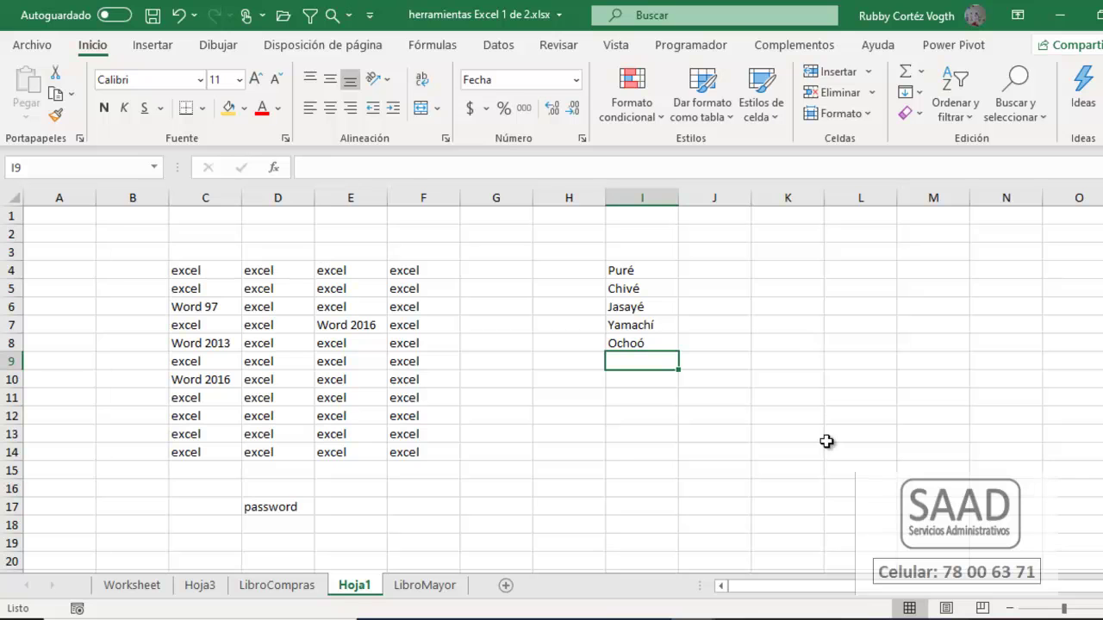
Replace every é with an unaccented e in cells I4:I8.
{"action": "left_click_drag", "start_coordinate": [652, 275], "coordinate": [653, 345]}
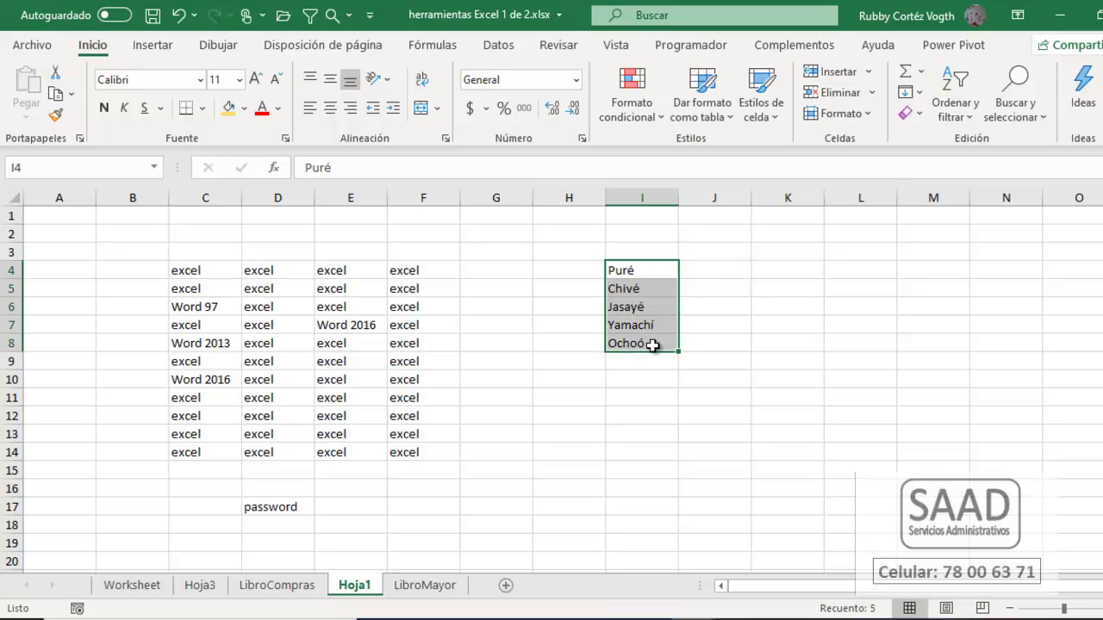
{"action": "key", "text": "ctrl+l"}
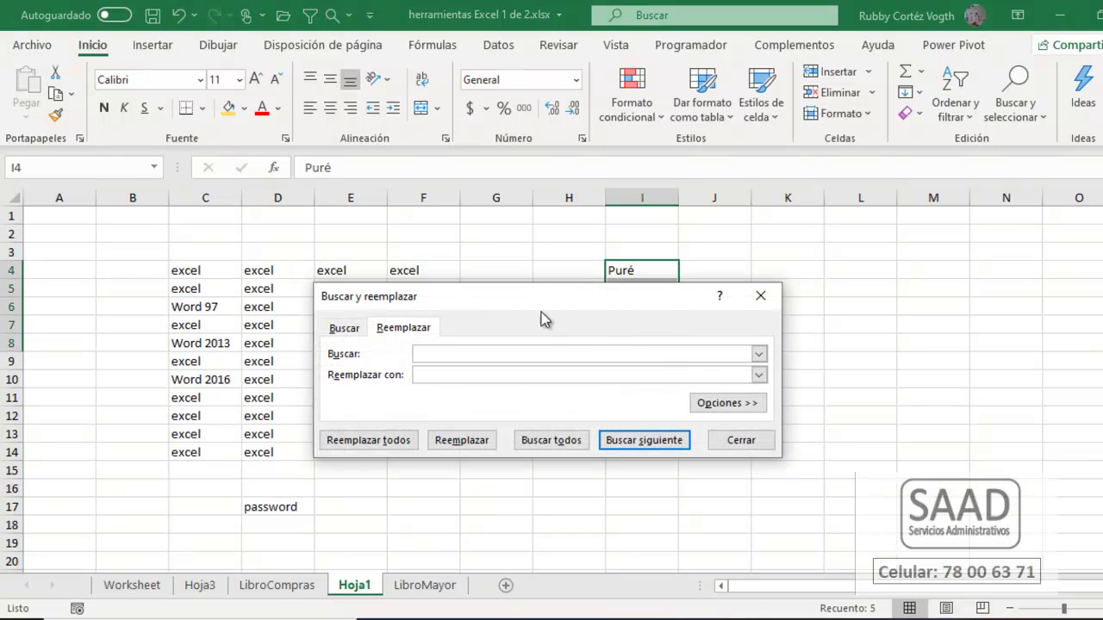
{"action": "left_click_drag", "start_coordinate": [523, 299], "coordinate": [313, 235]}
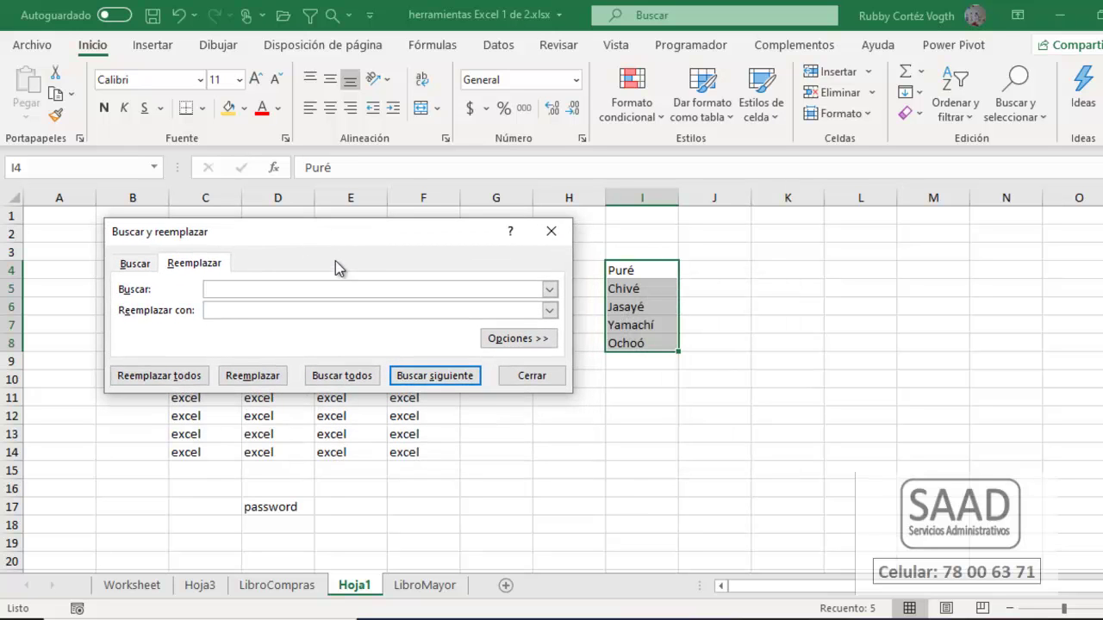
{"action": "type", "text": "é"}
{"action": "key", "text": "Tab"}
{"action": "type", "text": "e"}
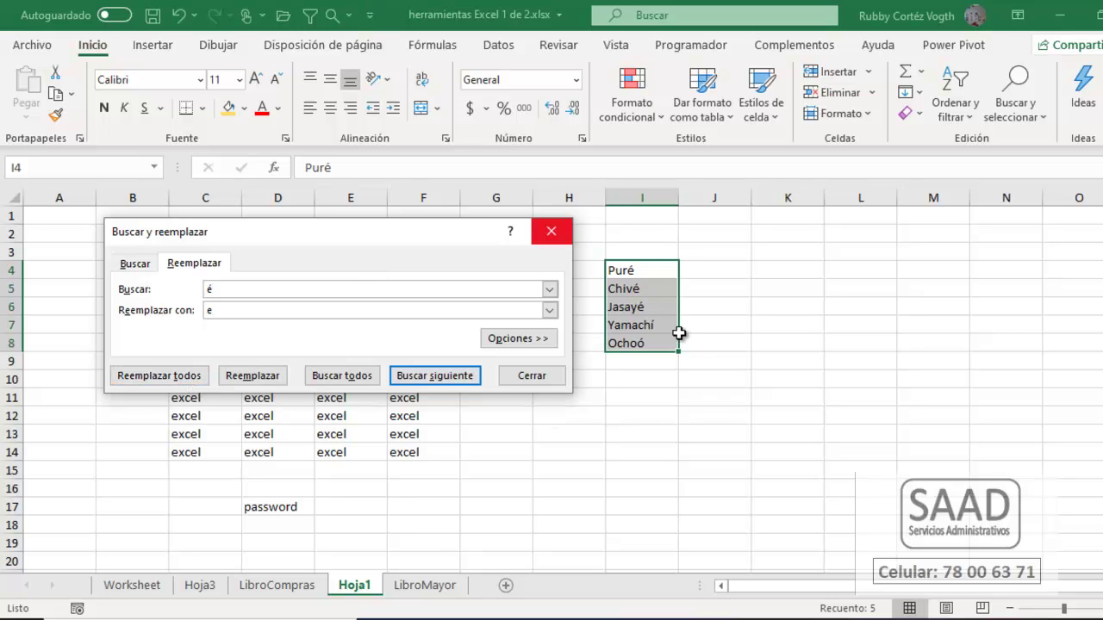
{"action": "left_click", "coordinate": [187, 385]}
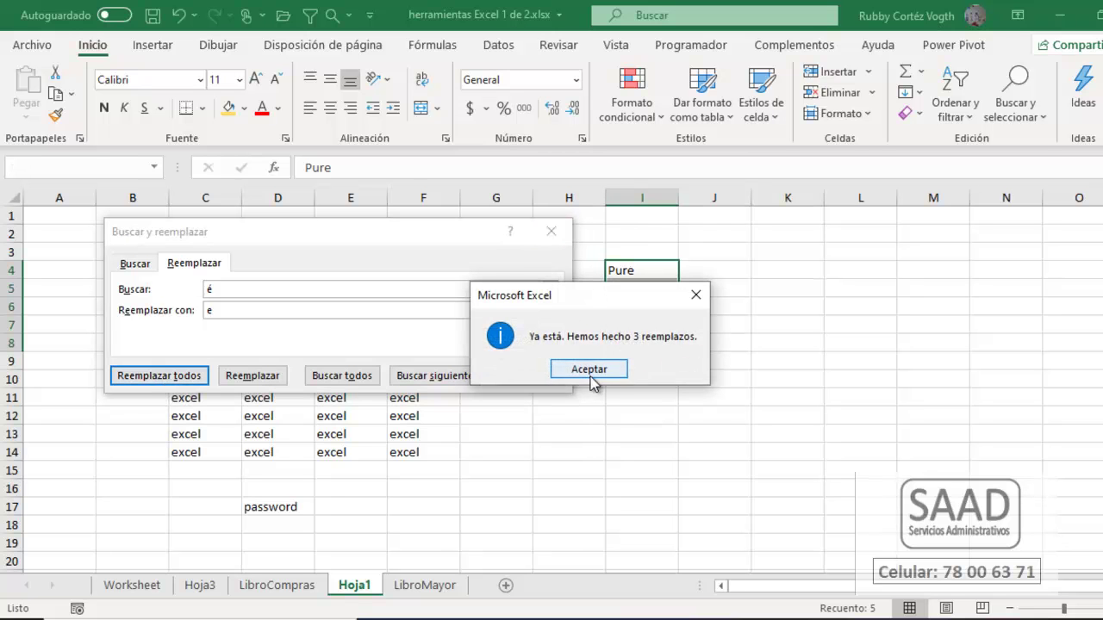
{"action": "left_click", "coordinate": [589, 369]}
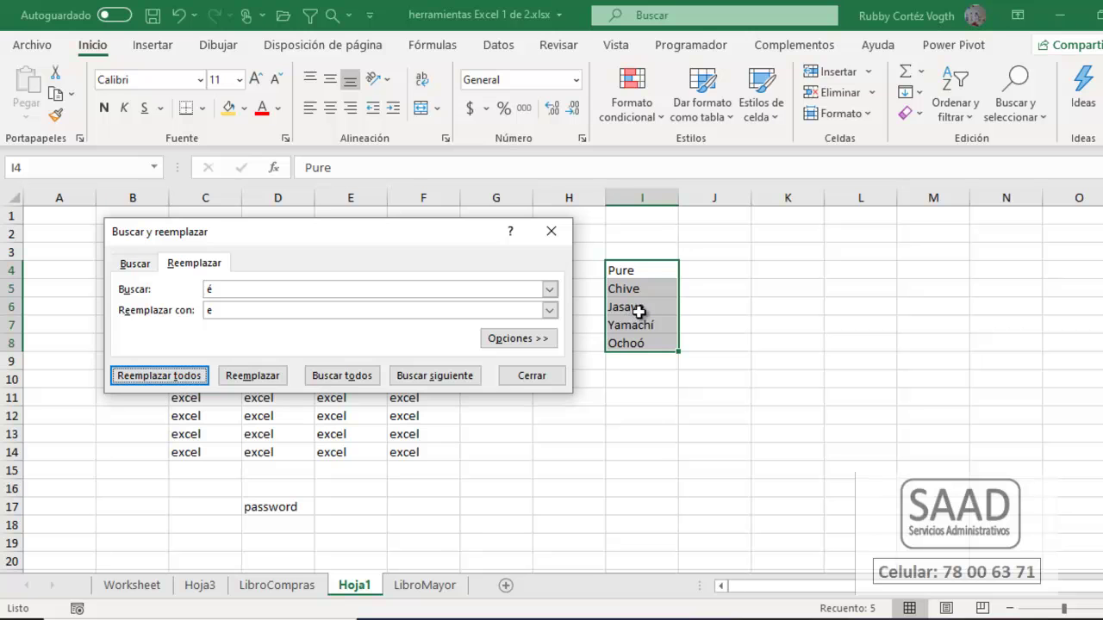
Replace every í with an unaccented i in the selected word list.
{"action": "left_click", "coordinate": [296, 290]}
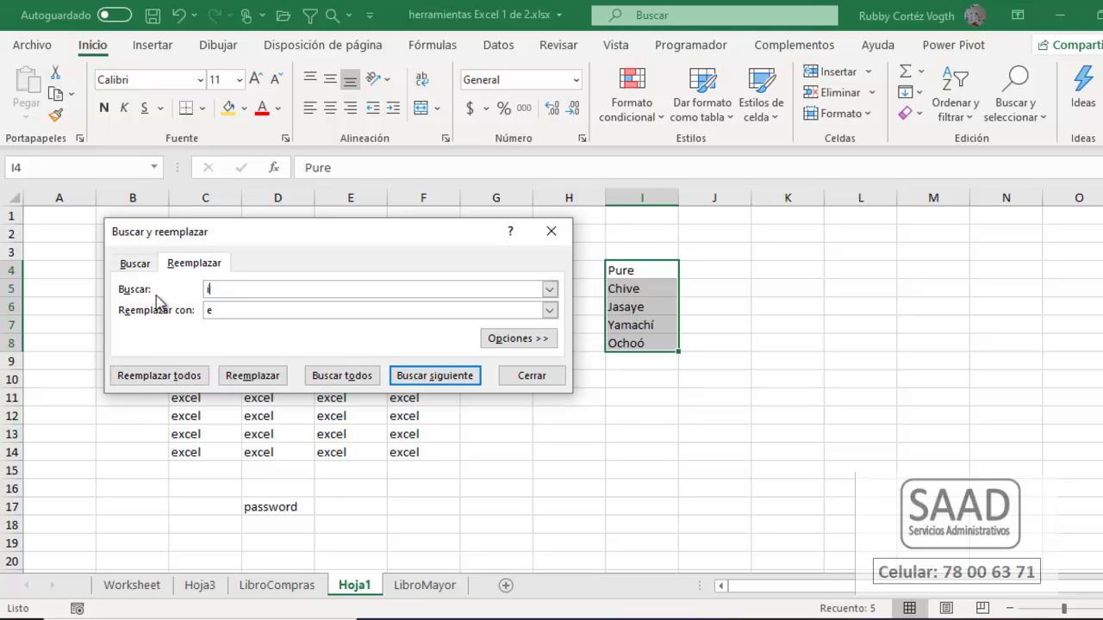
{"action": "key", "text": "Tab"}
{"action": "type", "text": "i"}
{"action": "left_click", "coordinate": [164, 379]}
{"action": "left_click", "coordinate": [595, 369]}
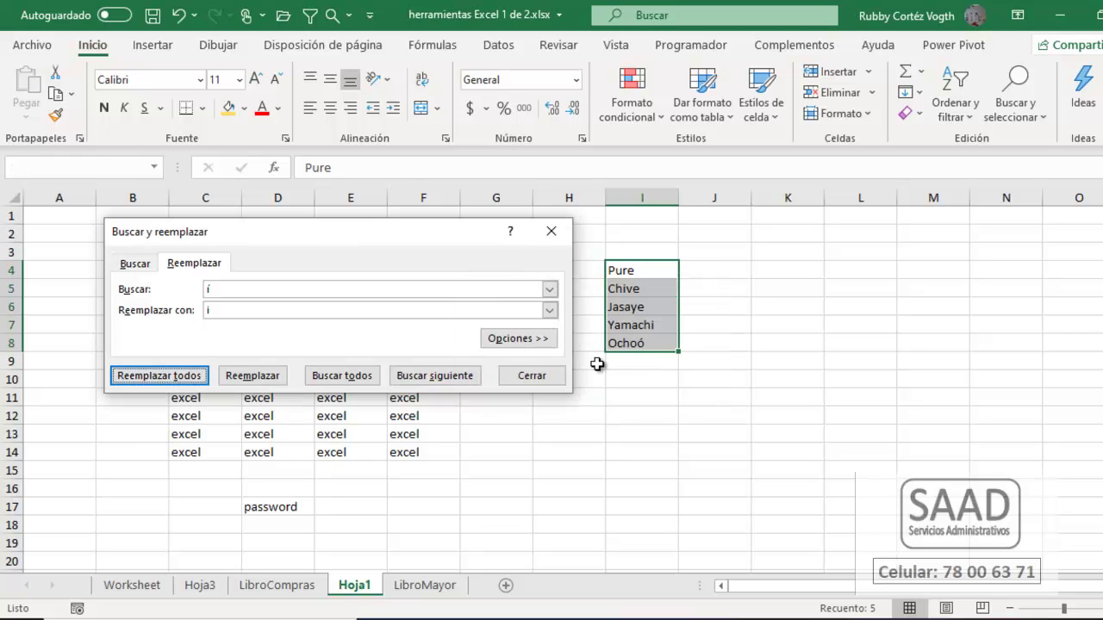
Replace every ó with an unaccented o in the selected word list.
{"action": "left_click", "coordinate": [239, 290]}
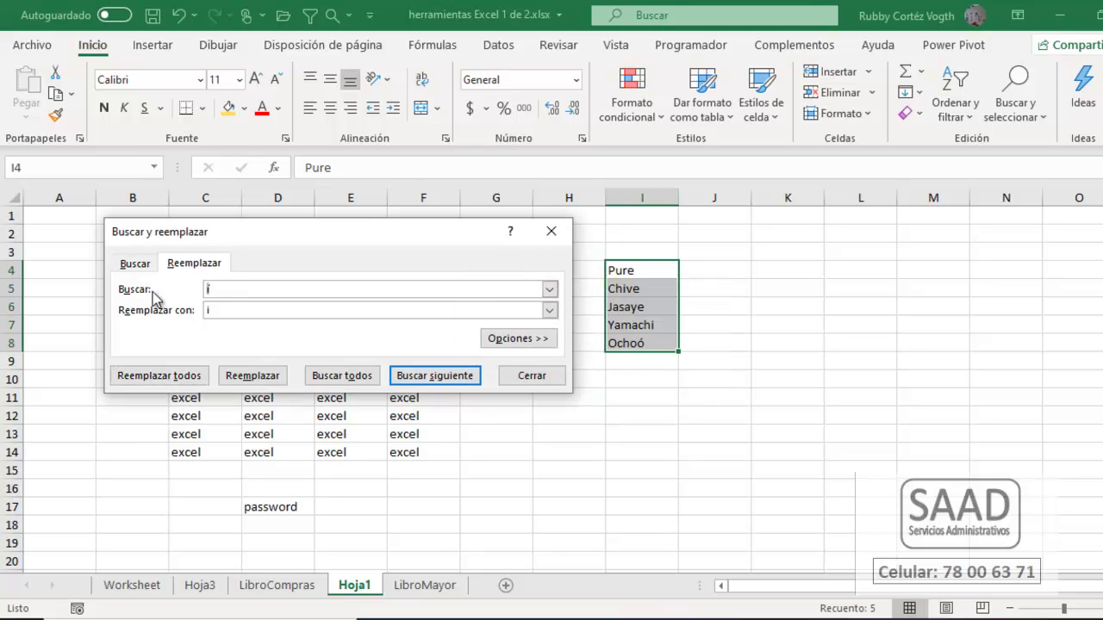
{"action": "type", "text": "ó"}
{"action": "key", "text": "Tab"}
{"action": "type", "text": "o"}
{"action": "left_click", "coordinate": [154, 377]}
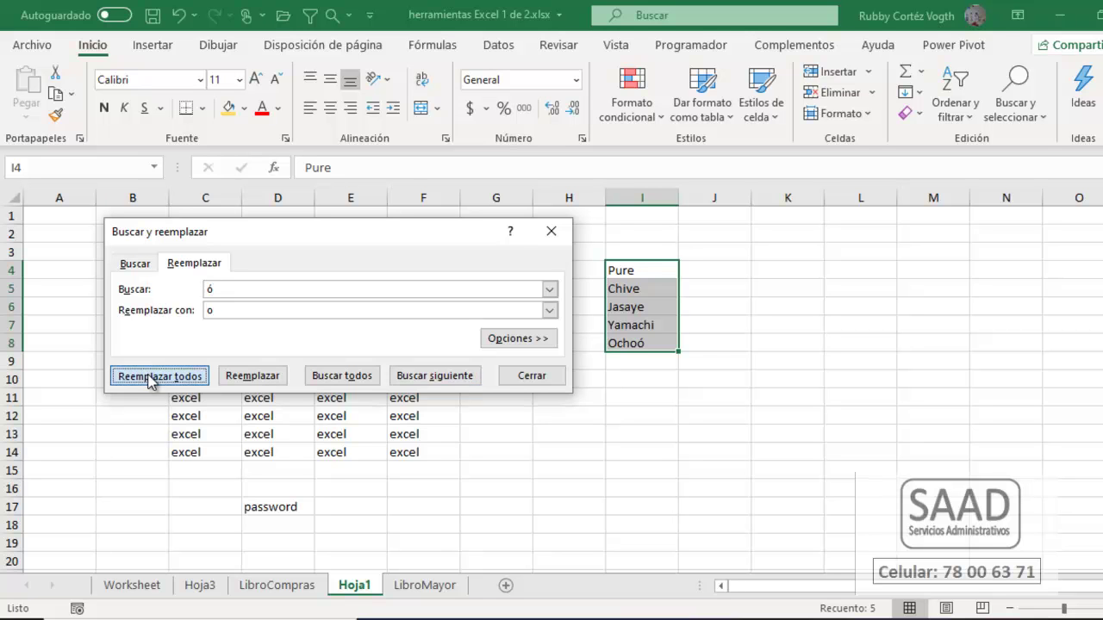
{"action": "left_click", "coordinate": [591, 369]}
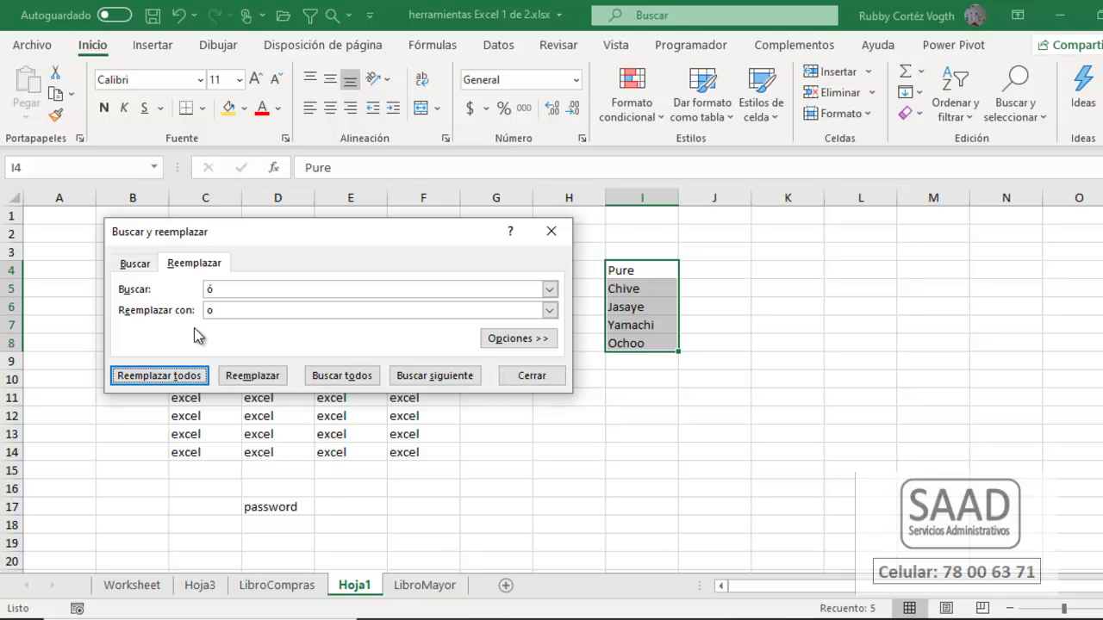
Set the search text to e and the replacement to é without running it, and add martes to the list in I9.
{"action": "left_click", "coordinate": [211, 290]}
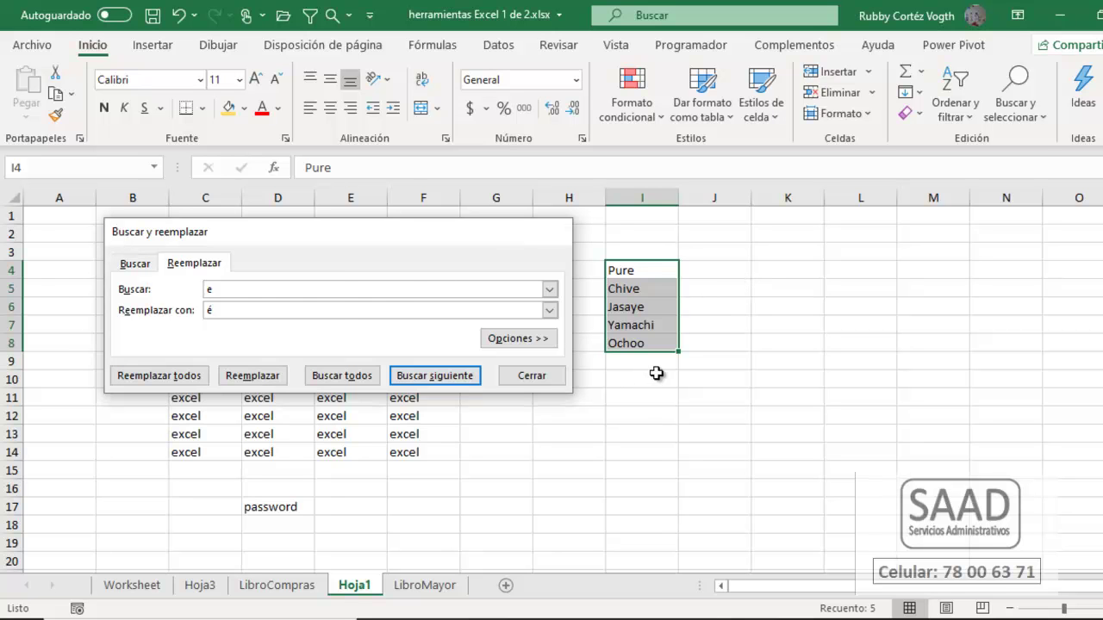
{"action": "key", "text": "Escape"}
{"action": "left_click", "coordinate": [645, 362]}
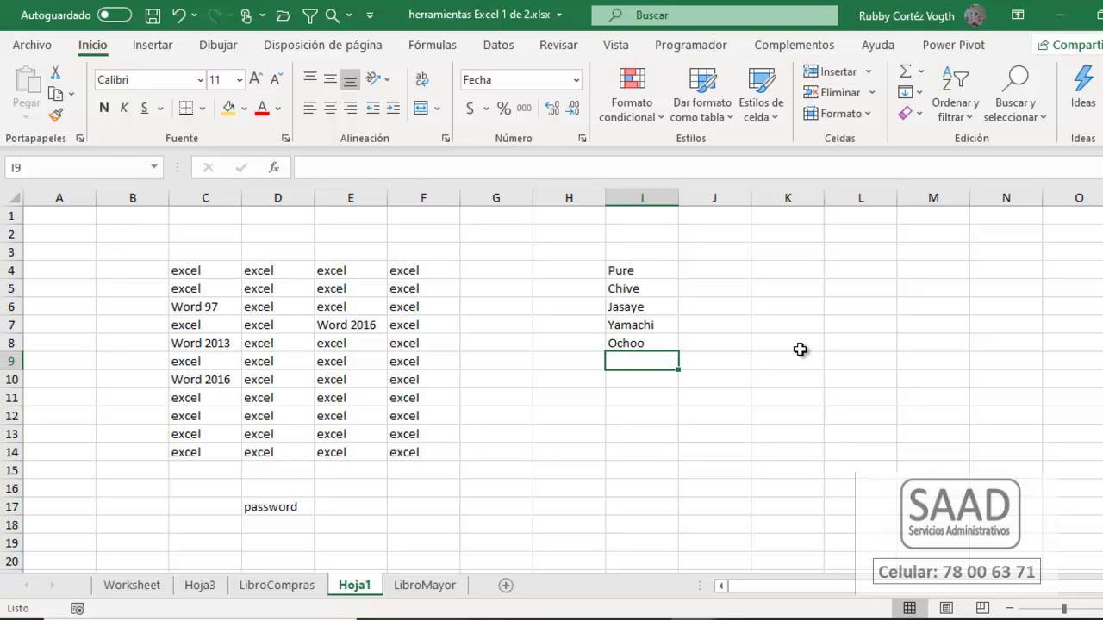
{"action": "type", "text": "martes"}
{"action": "key", "text": "Return"}
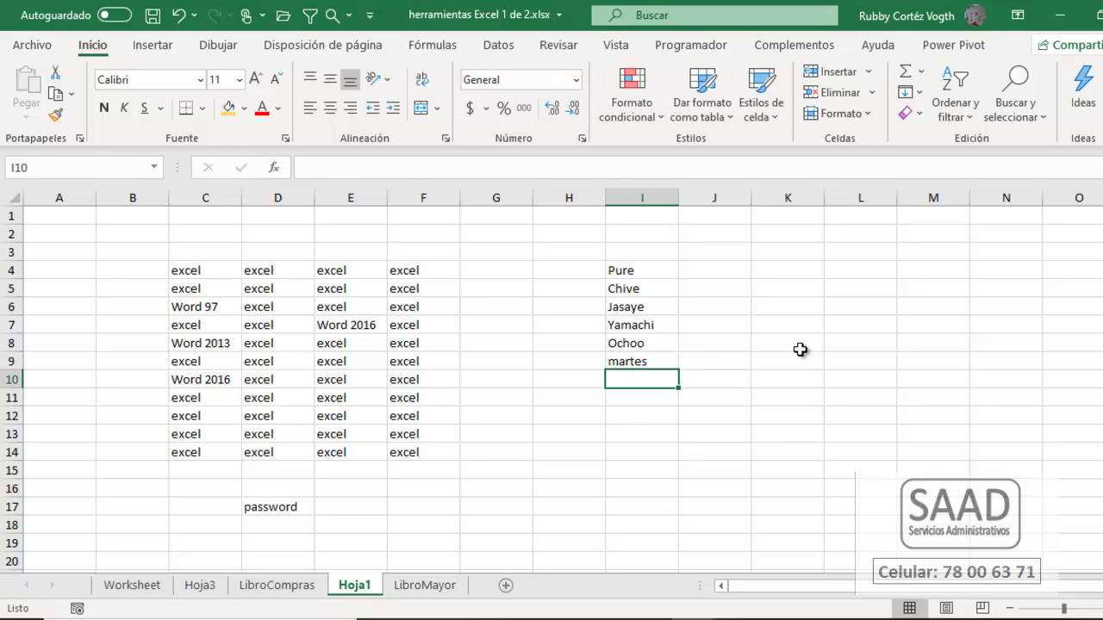
Replace every e with é in the word list in cells I4:I9, and close the replace dialog.
{"action": "left_click_drag", "start_coordinate": [635, 271], "coordinate": [647, 372]}
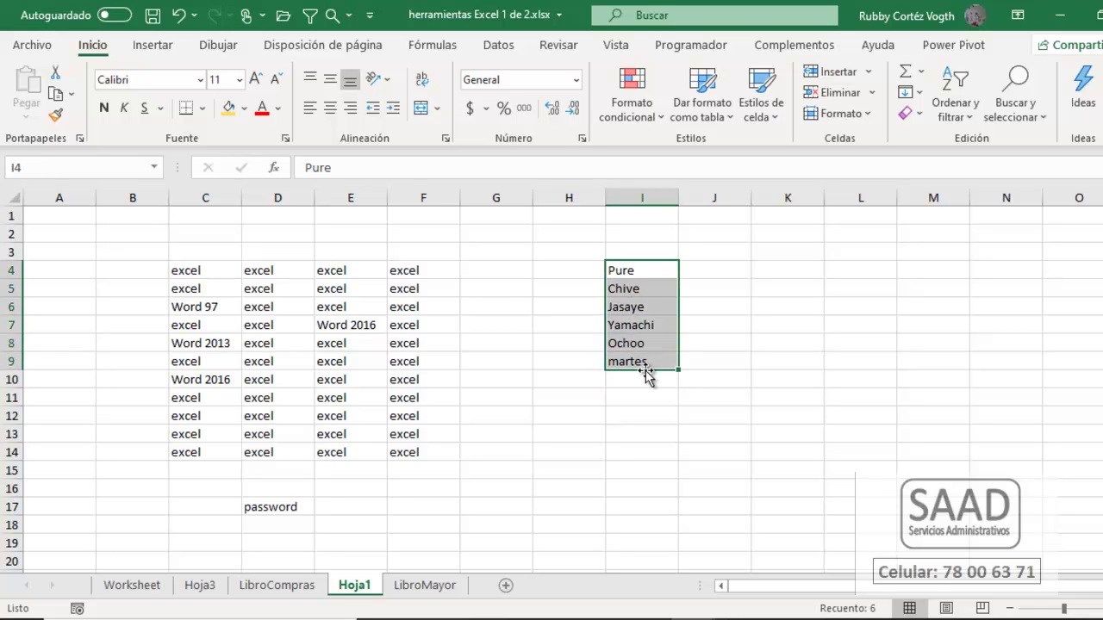
{"action": "key", "text": "ctrl+l"}
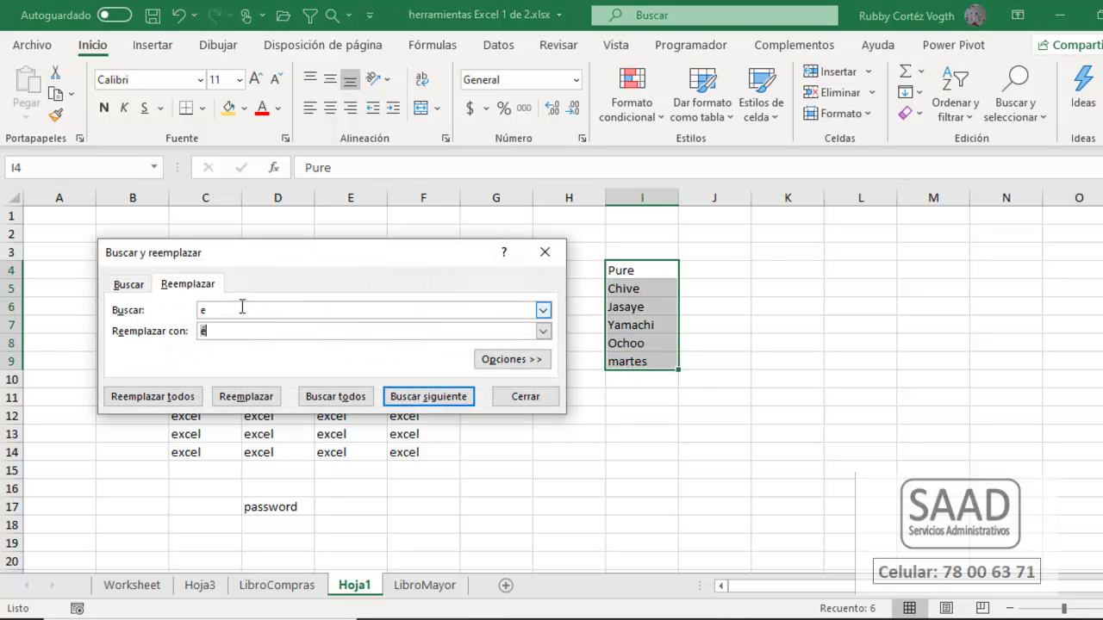
{"action": "left_click", "coordinate": [160, 400]}
{"action": "left_click", "coordinate": [608, 370]}
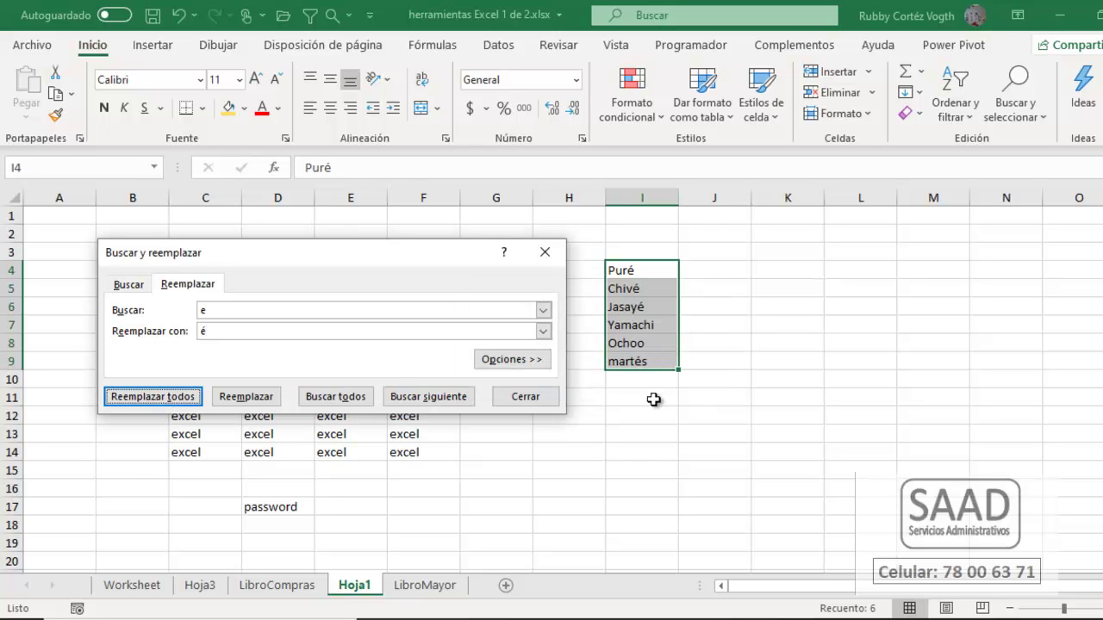
{"action": "left_click_drag", "start_coordinate": [638, 379], "coordinate": [642, 326]}
{"action": "left_click", "coordinate": [644, 379]}
{"action": "left_click", "coordinate": [644, 359]}
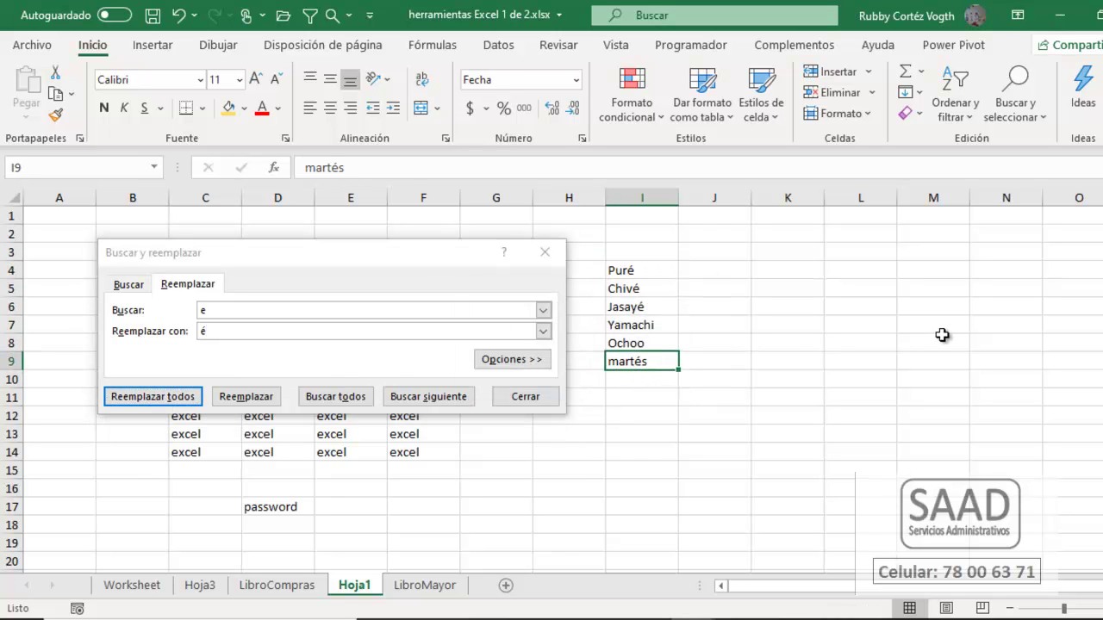
{"action": "left_click", "coordinate": [527, 395]}
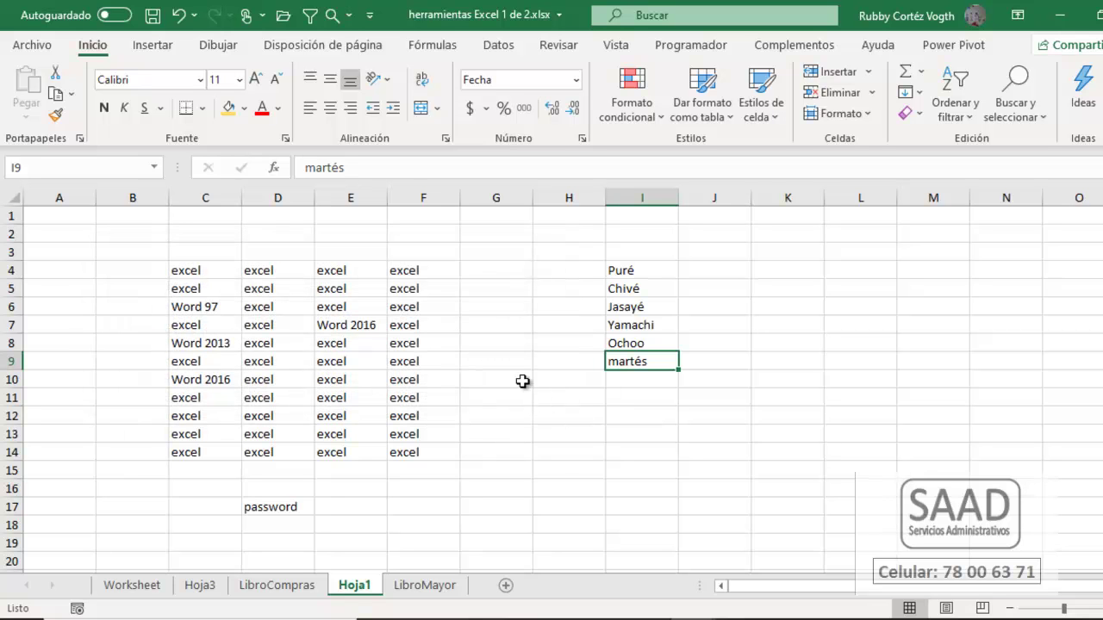
Enter canción in cell I12 and polmon in cell I13.
{"action": "left_click", "coordinate": [643, 414]}
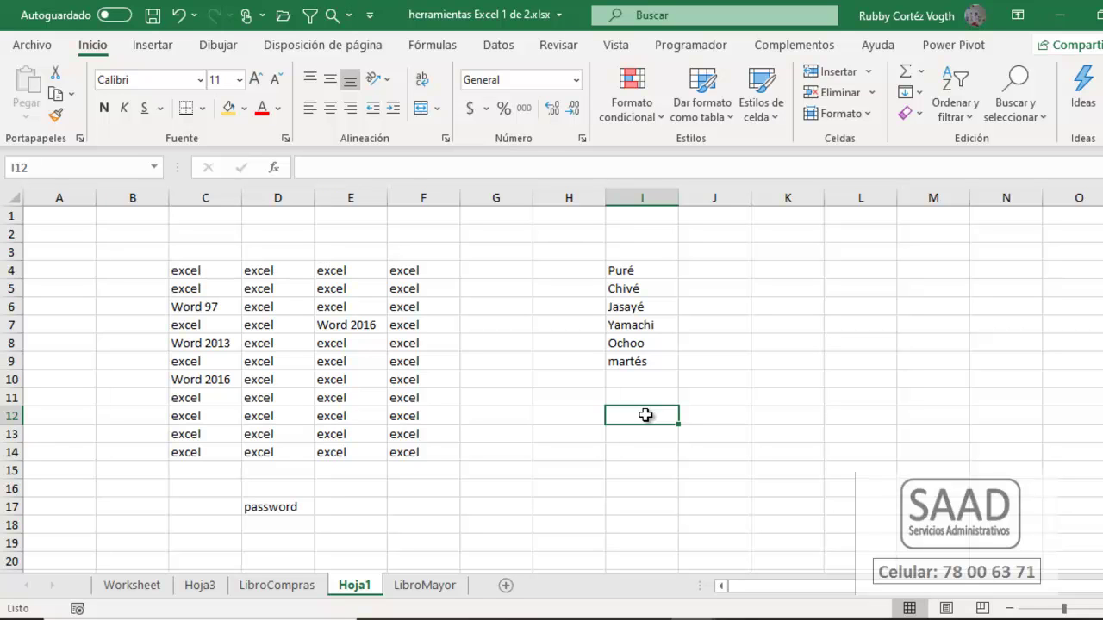
{"action": "type", "text": "canci"}
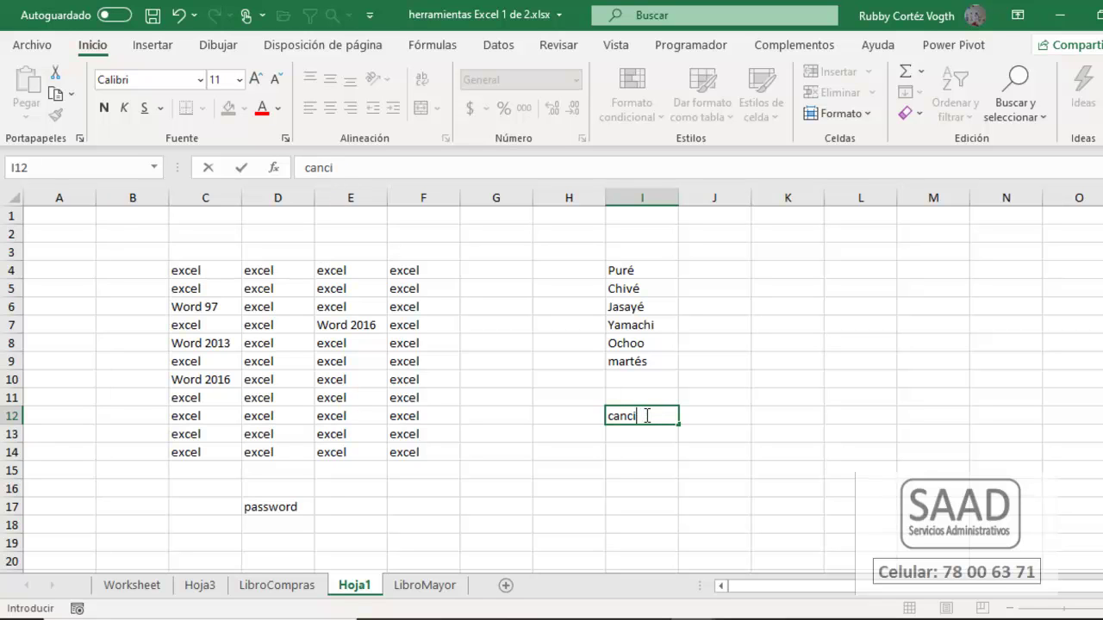
{"action": "type", "text": "ón"}
{"action": "key", "text": "Return"}
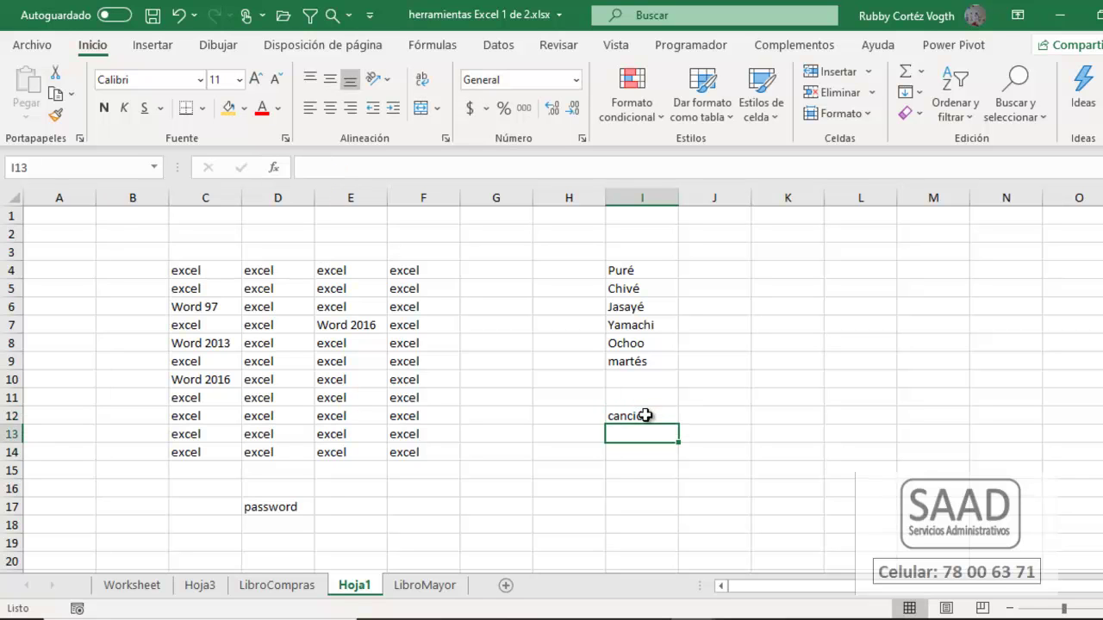
{"action": "type", "text": "polmo"}
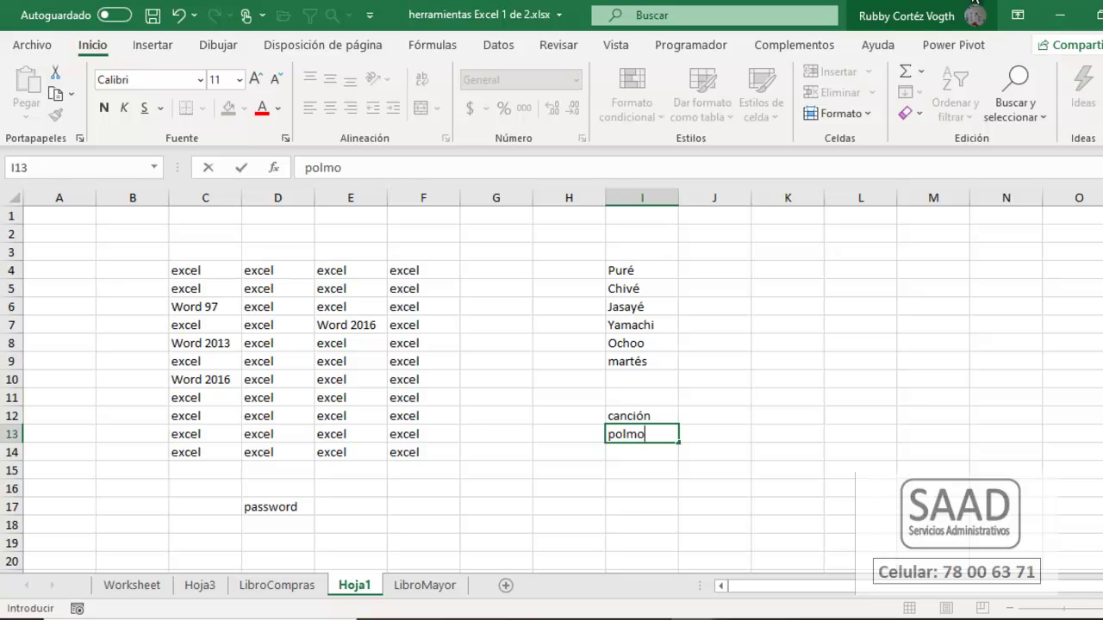
{"action": "type", "text": "n"}
{"action": "key", "text": "Return"}
Correct the first vowel of the word in I13 so it reads pulmon.
{"action": "key", "text": "Up"}
{"action": "key", "text": "Up"}
{"action": "key", "text": "Down"}
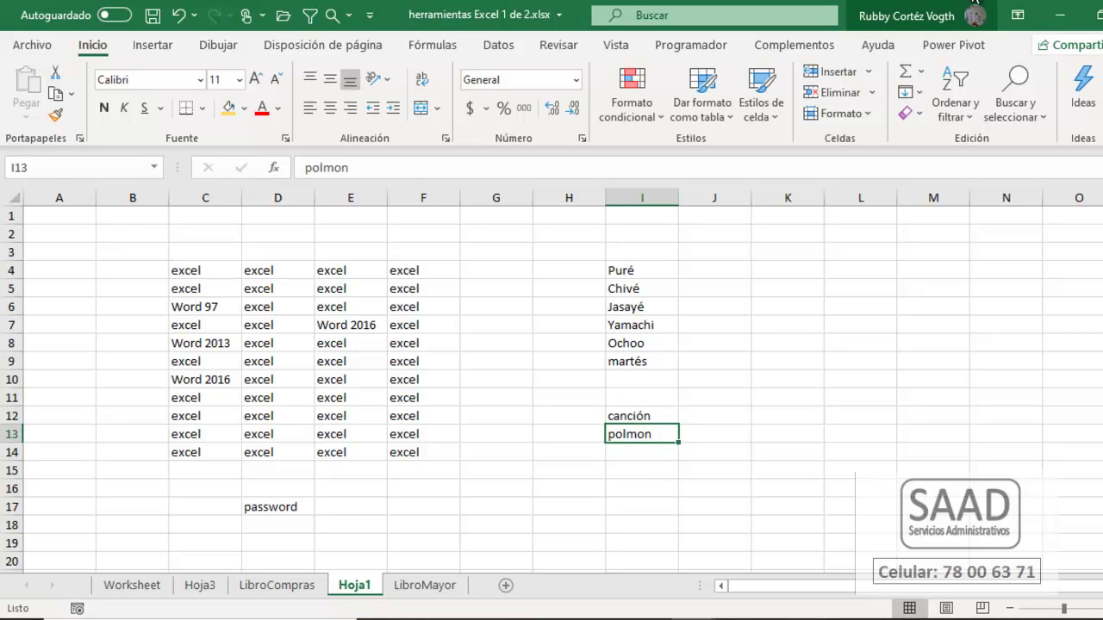
{"action": "key", "text": "F2"}
{"action": "key", "text": "Left"}
{"action": "key", "text": "Left"}
{"action": "key", "text": "Left"}
{"action": "key", "text": "BackSpace"}
{"action": "type", "text": "u"}
{"action": "key", "text": "Return"}
Change the word in I12 to the unaccented spelling cancion.
{"action": "key", "text": "Up"}
{"action": "key", "text": "Up"}
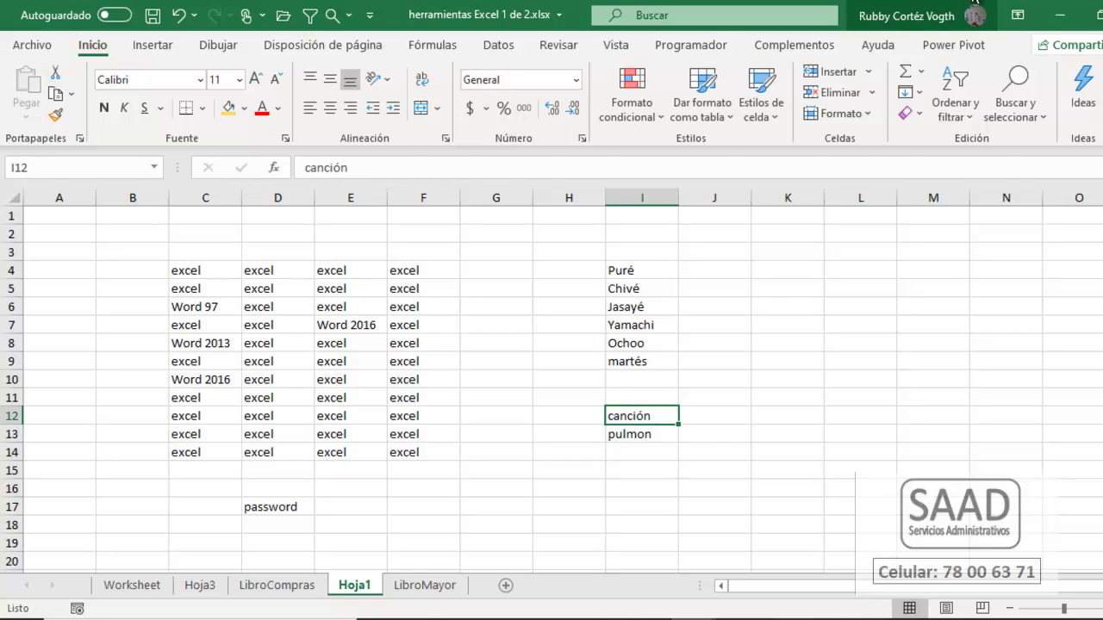
{"action": "key", "text": "F2"}
{"action": "key", "text": "Escape"}
{"action": "key", "text": "Delete"}
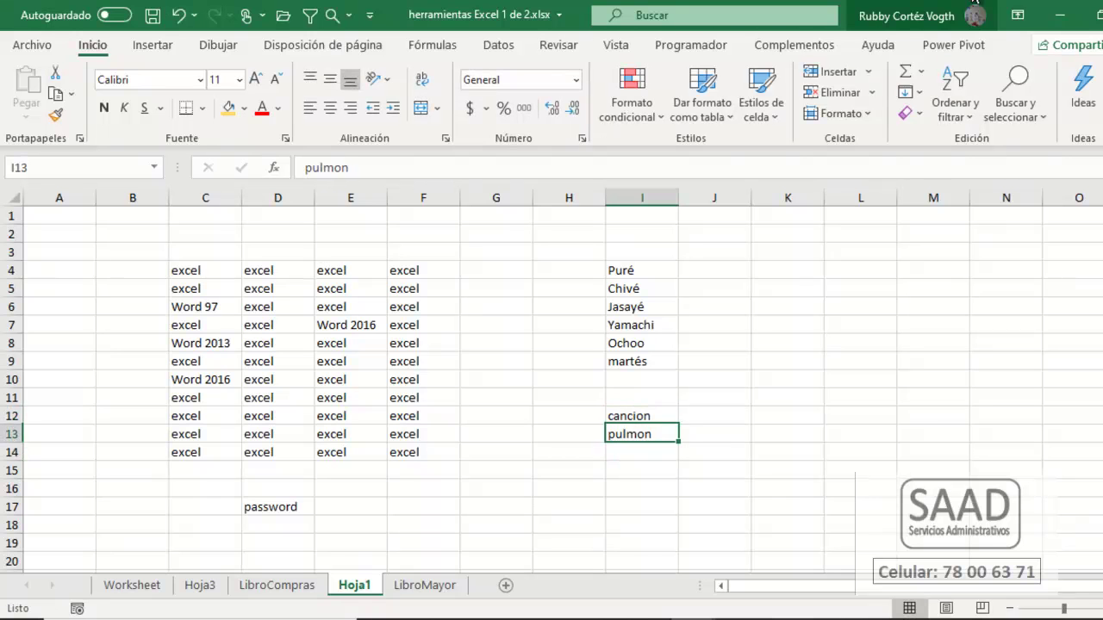
{"action": "key", "text": "ctrl+z"}
{"action": "key", "text": "Up"}
Spell-check cells I12:I13 and accept the suggested corrections canción and pulmón.
{"action": "key", "text": "Down"}
{"action": "key", "text": "shift+Down"}
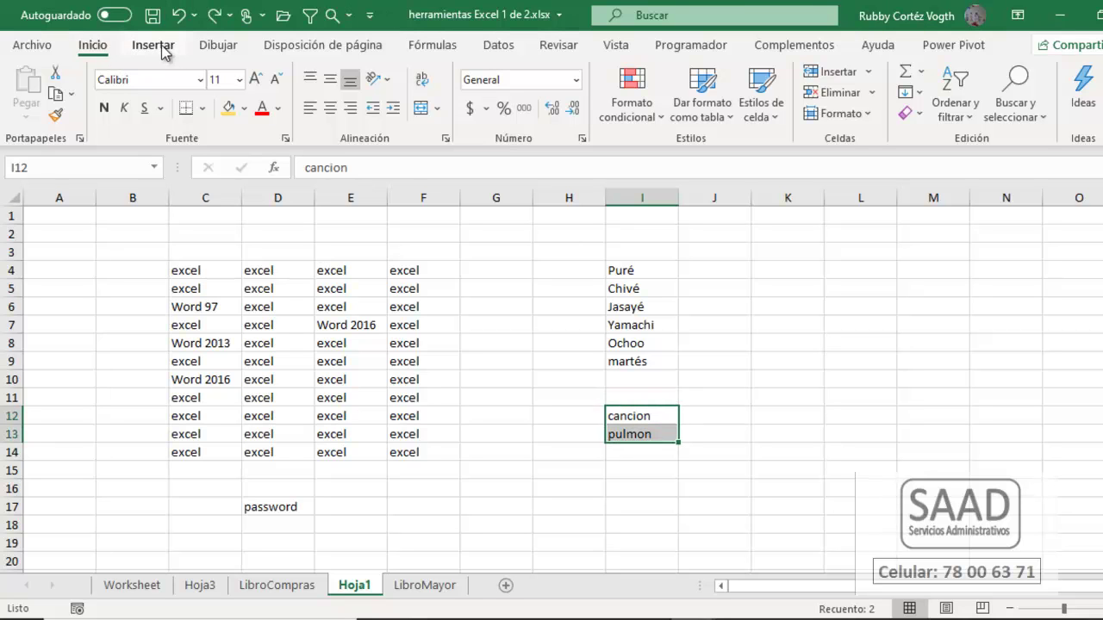
{"action": "left_click", "coordinate": [578, 43]}
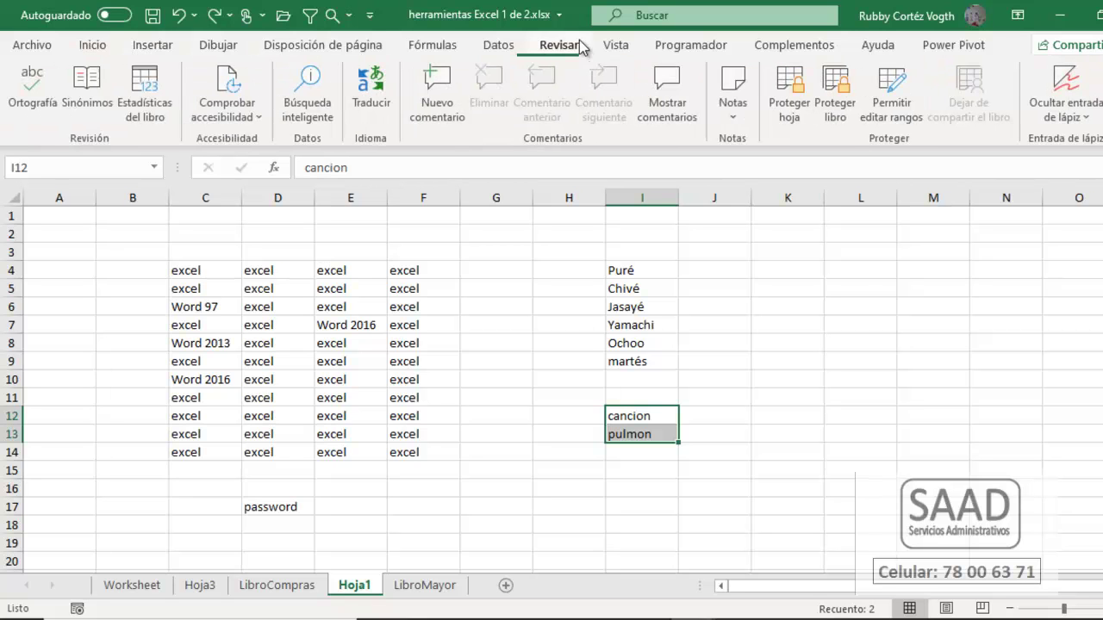
{"action": "left_click", "coordinate": [35, 87]}
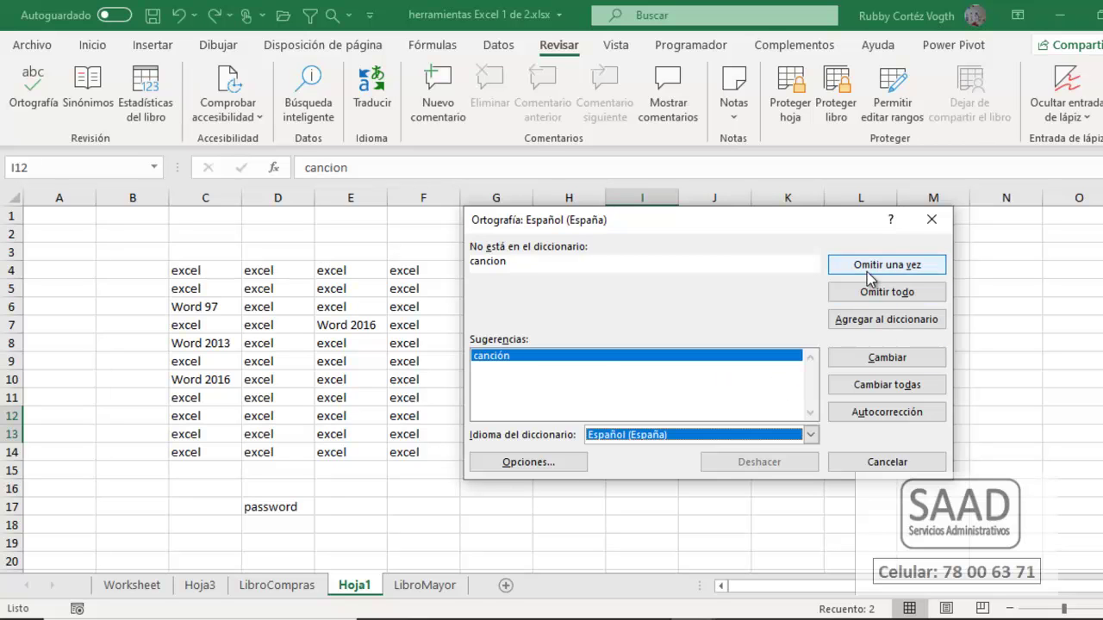
{"action": "left_click_drag", "start_coordinate": [747, 220], "coordinate": [369, 196]}
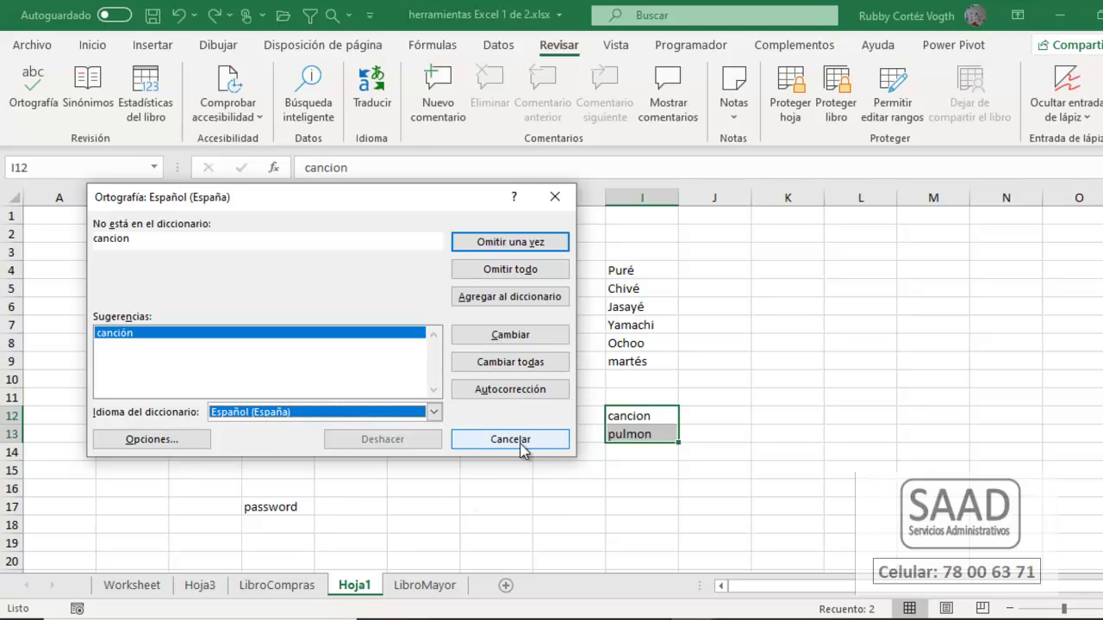
{"action": "left_click", "coordinate": [509, 342]}
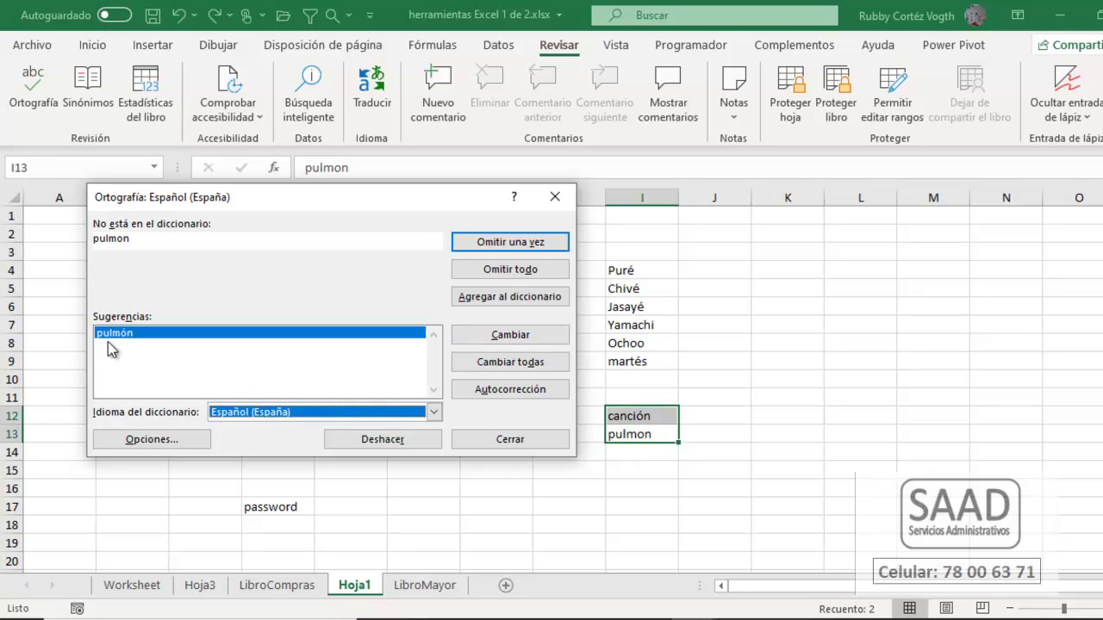
{"action": "left_click", "coordinate": [544, 341]}
{"action": "left_click", "coordinate": [596, 374]}
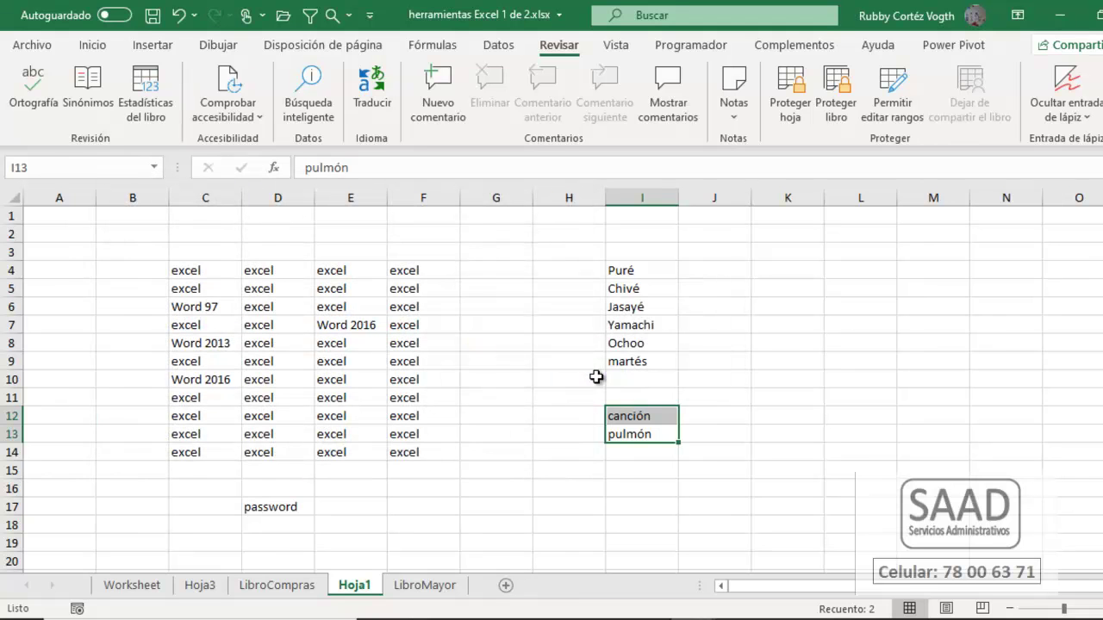
Delete all the contents of cells C4:I18 on Hoja1.
{"action": "left_click_drag", "start_coordinate": [625, 274], "coordinate": [641, 359]}
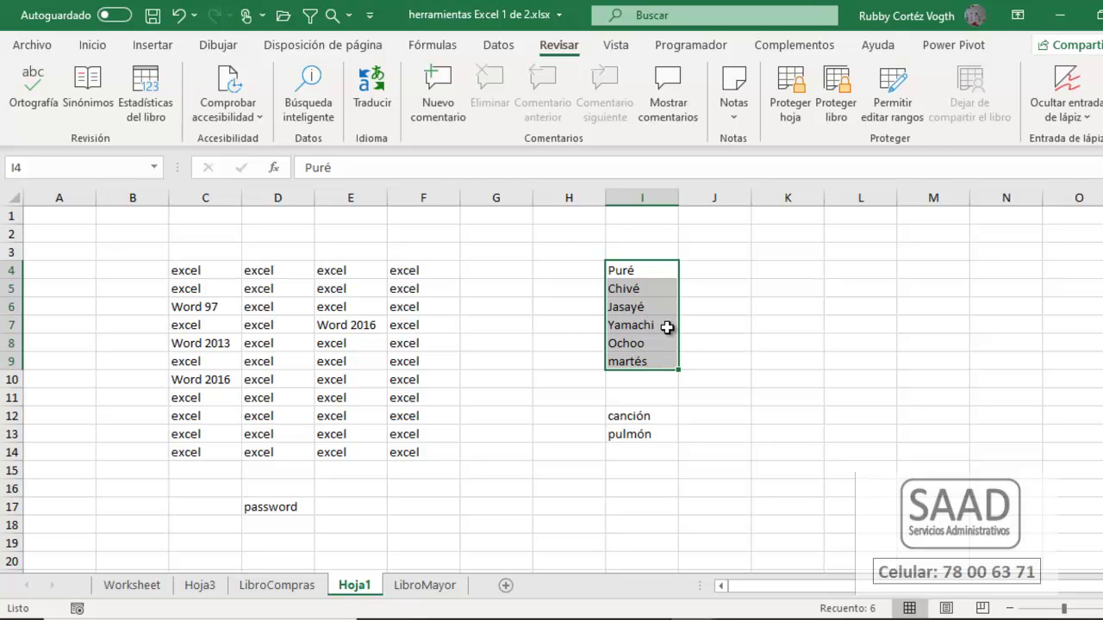
{"action": "left_click", "coordinate": [527, 307]}
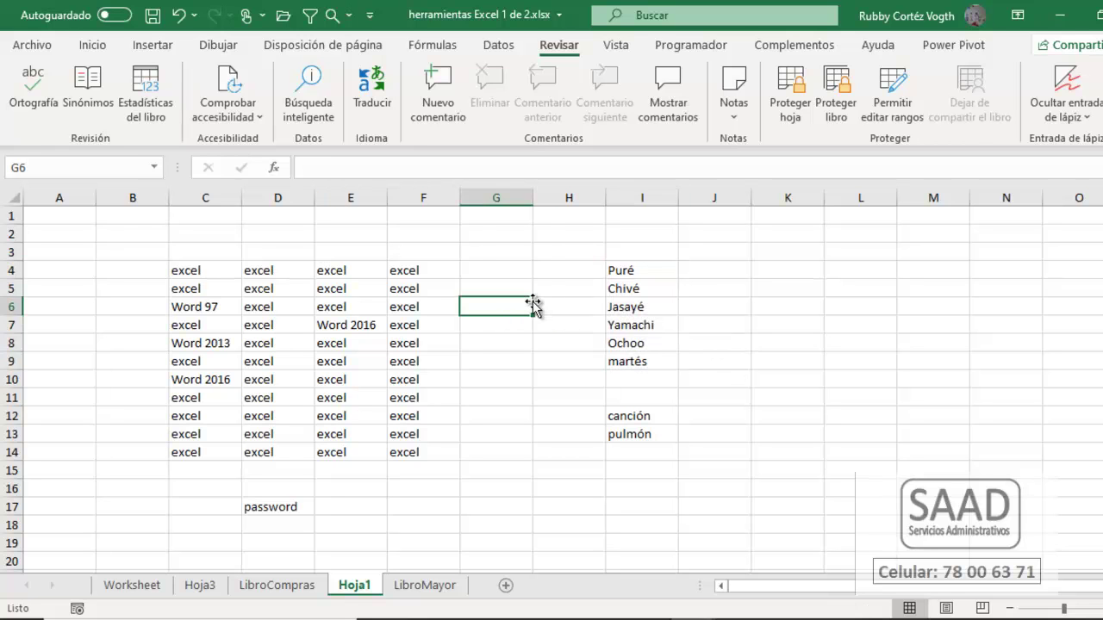
{"action": "left_click_drag", "start_coordinate": [203, 271], "coordinate": [653, 509]}
{"action": "key", "text": "Delete"}
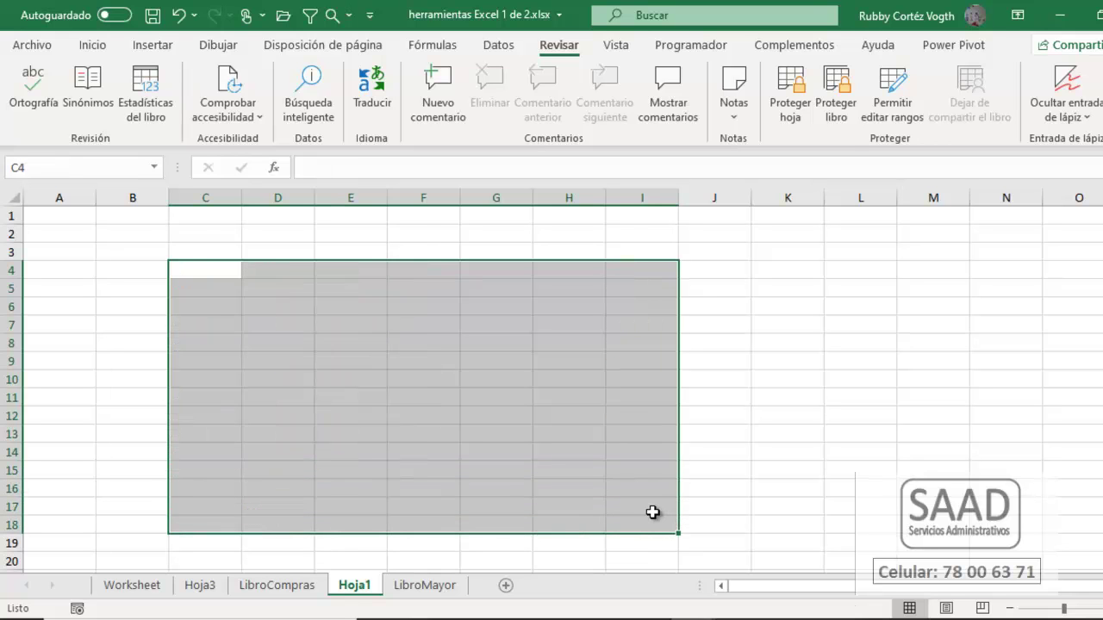
{"action": "left_click_drag", "start_coordinate": [157, 238], "coordinate": [539, 474]}
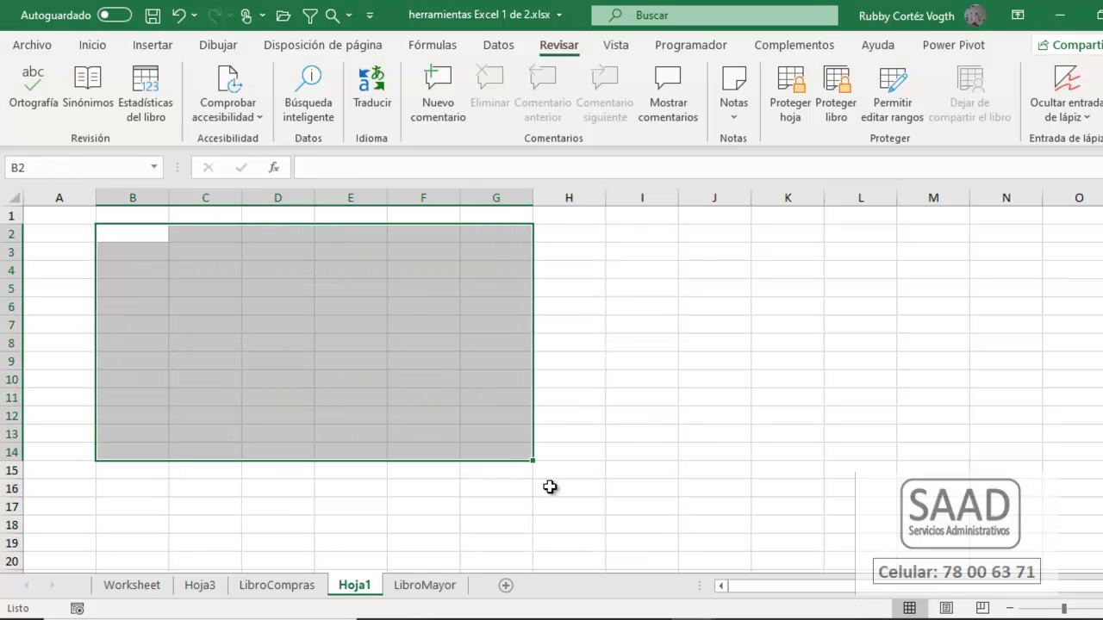
Insert a new blank worksheet directly after LibroCompras.
{"action": "left_click", "coordinate": [320, 584]}
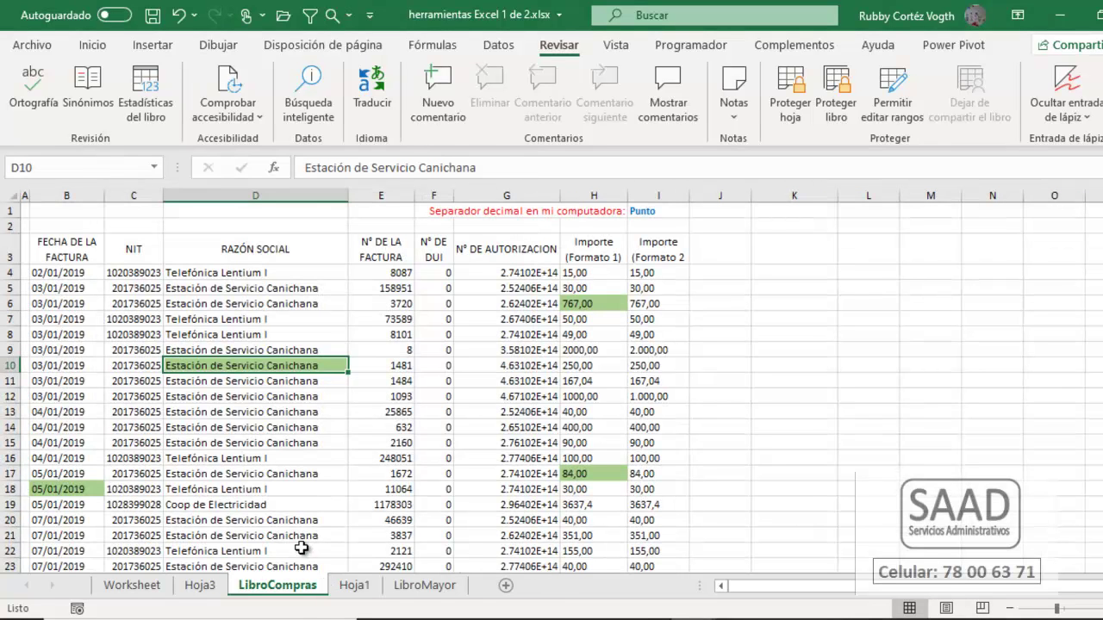
{"action": "left_click", "coordinate": [231, 335]}
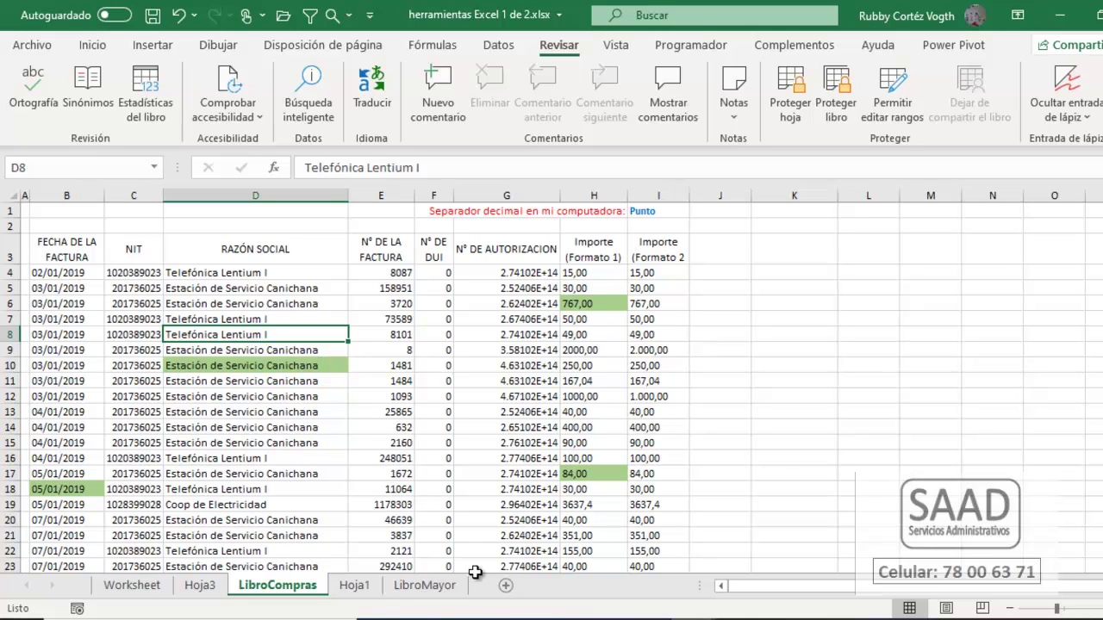
{"action": "left_click", "coordinate": [505, 586]}
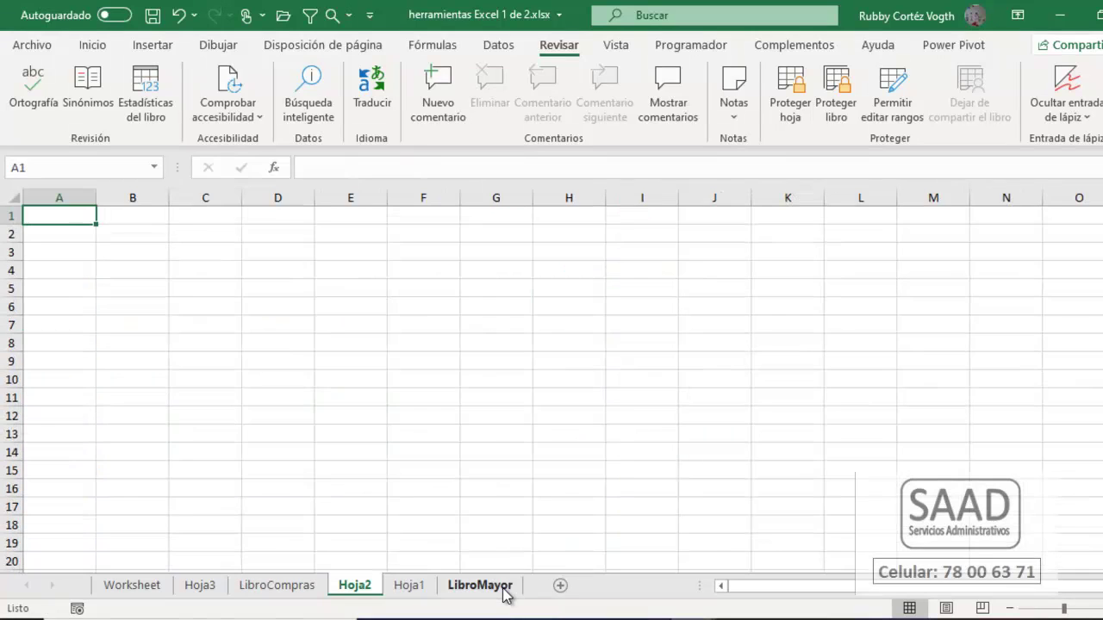
Enter the number 12546.35 with a decimal point in cell B3 of the new sheet.
{"action": "left_click", "coordinate": [143, 255]}
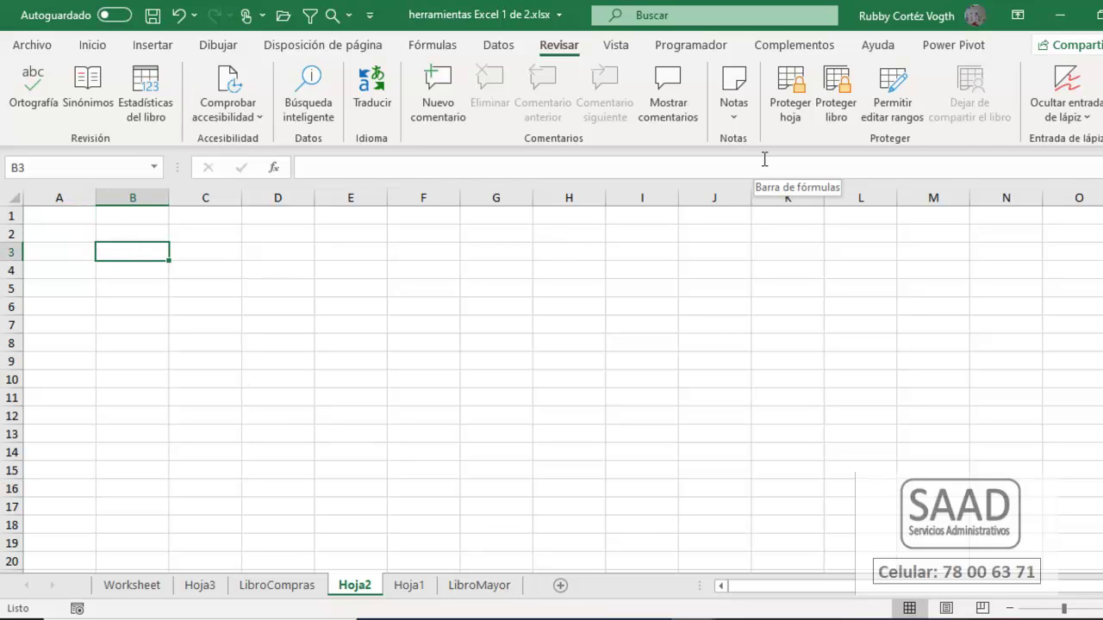
{"action": "type", "text": "12546.35"}
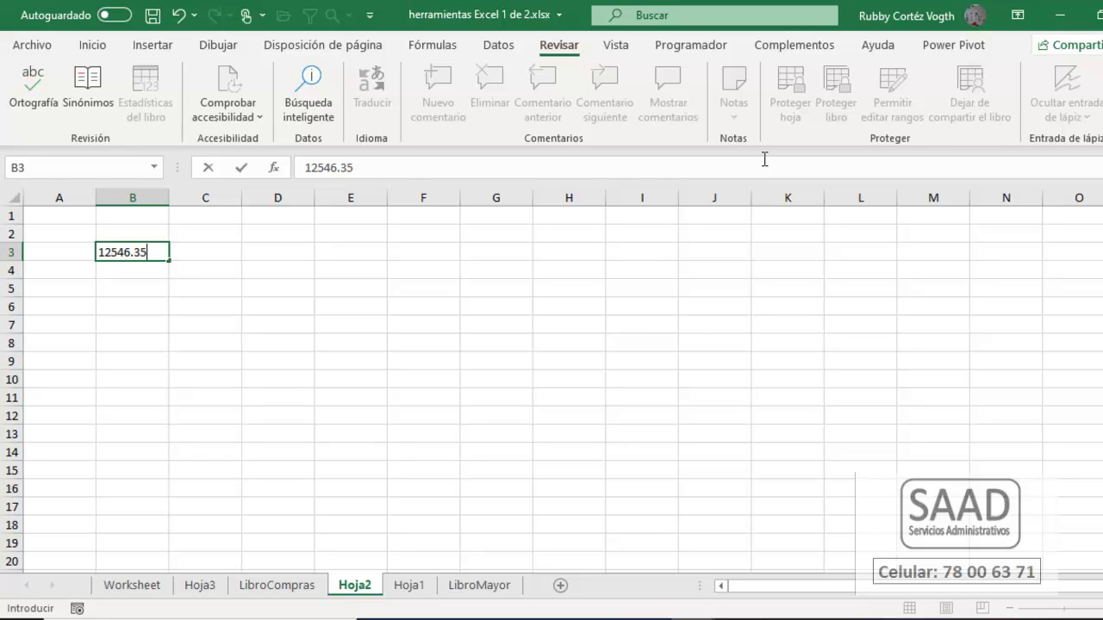
{"action": "key", "text": "Return"}
{"action": "key", "text": "Up"}
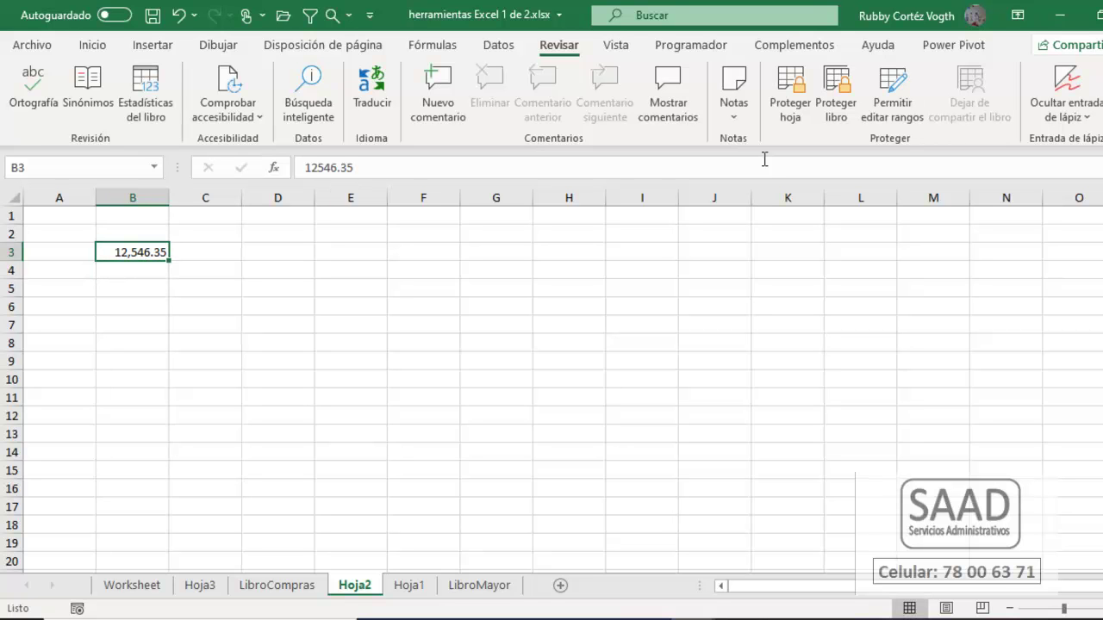
Increase the font size of the number in B3 to 16.
{"action": "left_click", "coordinate": [96, 45]}
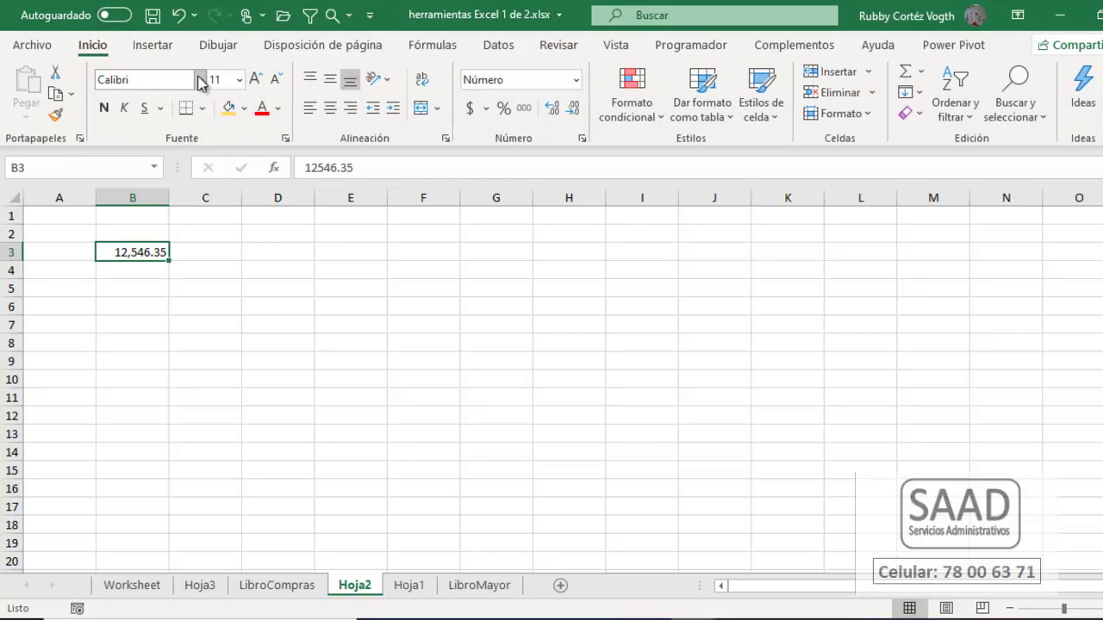
{"action": "left_click", "coordinate": [255, 79]}
{"action": "left_click", "coordinate": [255, 79]}
{"action": "left_click", "coordinate": [255, 80]}
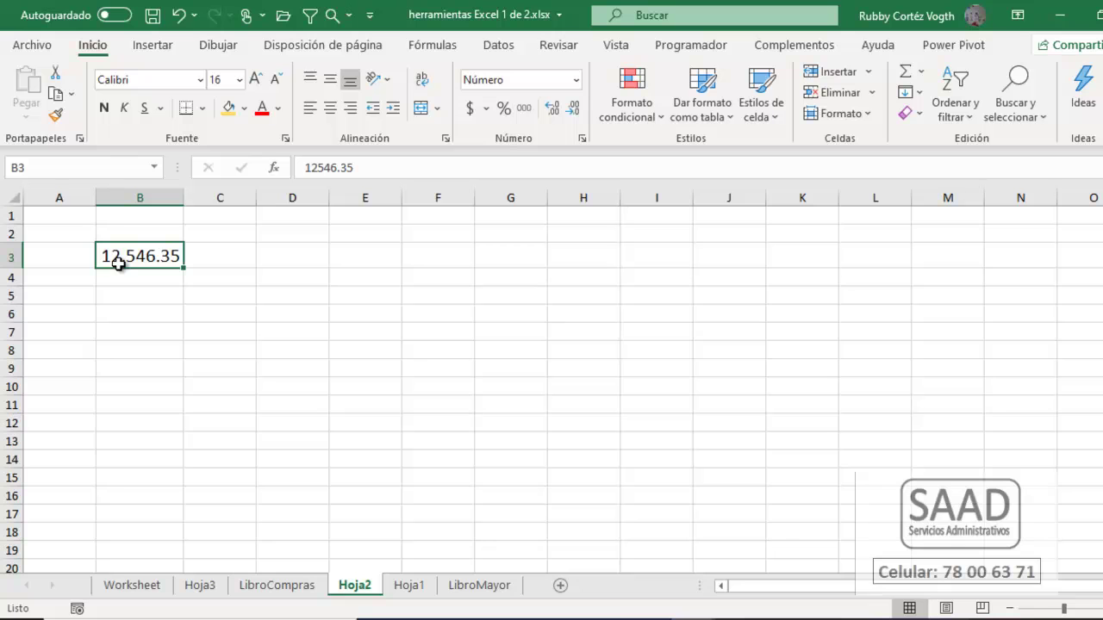
Enter 12546,35 with a decimal comma in B6 and fill it down through B16.
{"action": "left_click", "coordinate": [132, 324]}
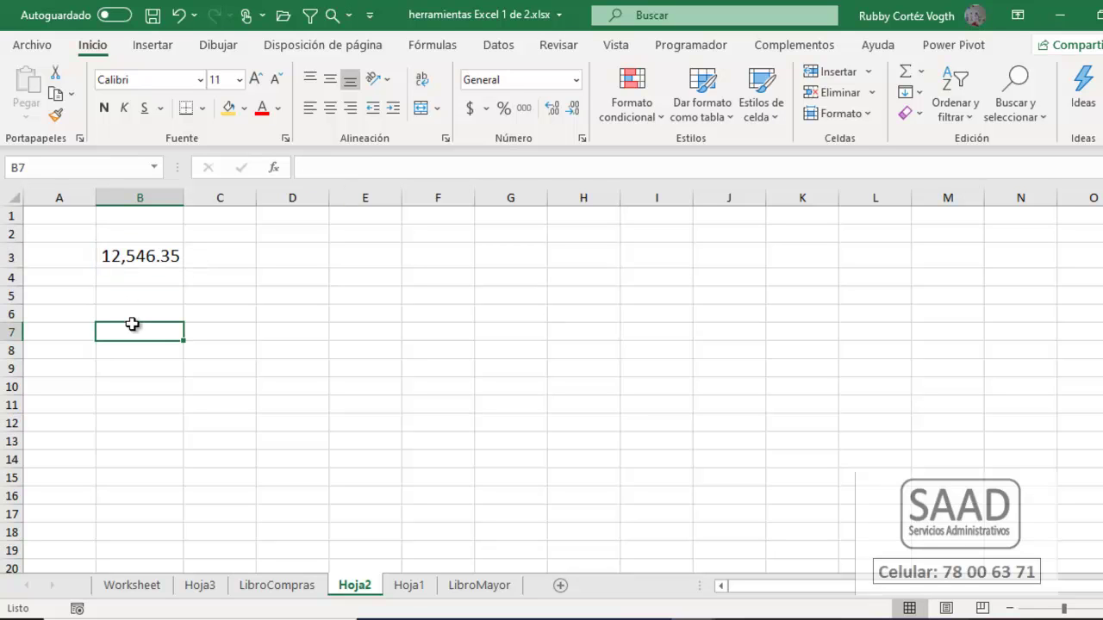
{"action": "left_click", "coordinate": [135, 308]}
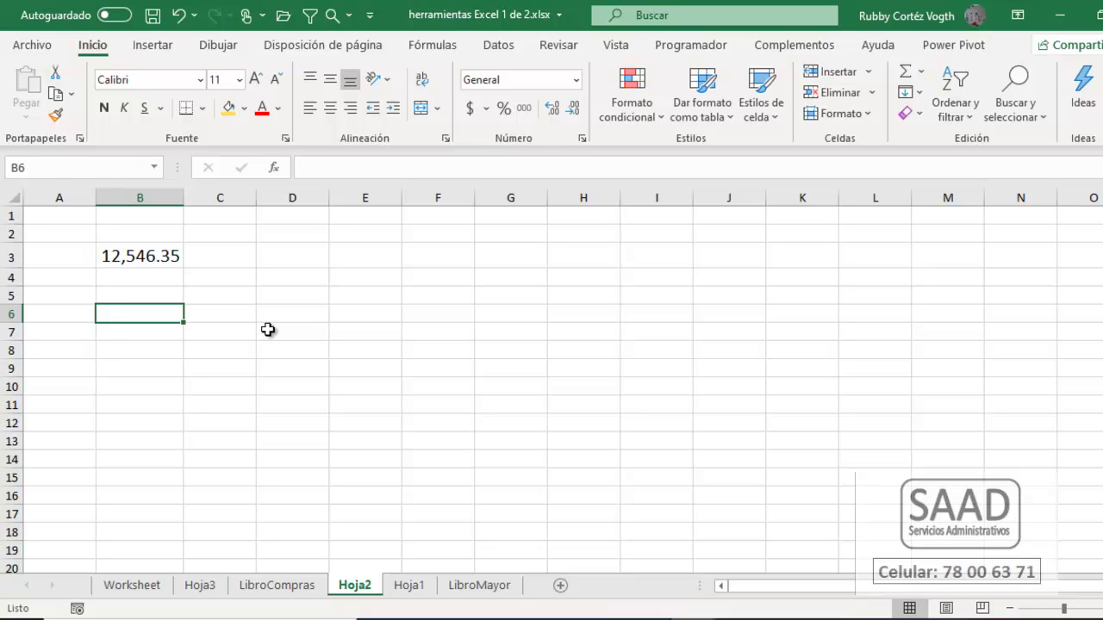
{"action": "type", "text": "12546,35"}
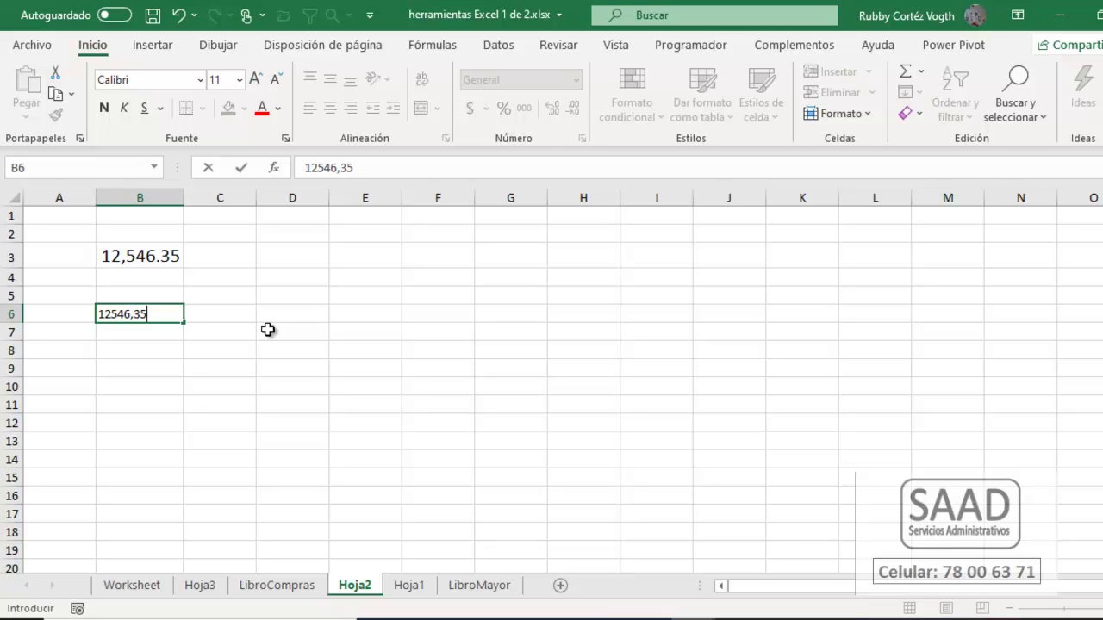
{"action": "key", "text": "ctrl+Return"}
{"action": "key", "text": "shift+Down"}
{"action": "key", "text": "shift+Down"}
{"action": "key", "text": "shift+Down"}
{"action": "key", "text": "shift+Down"}
{"action": "key", "text": "shift+Down"}
{"action": "key", "text": "shift+Down"}
{"action": "key", "text": "shift+Down"}
{"action": "key", "text": "shift+Down"}
{"action": "key", "text": "shift+Down"}
{"action": "key", "text": "shift+Down"}
{"action": "key", "text": "ctrl+d"}
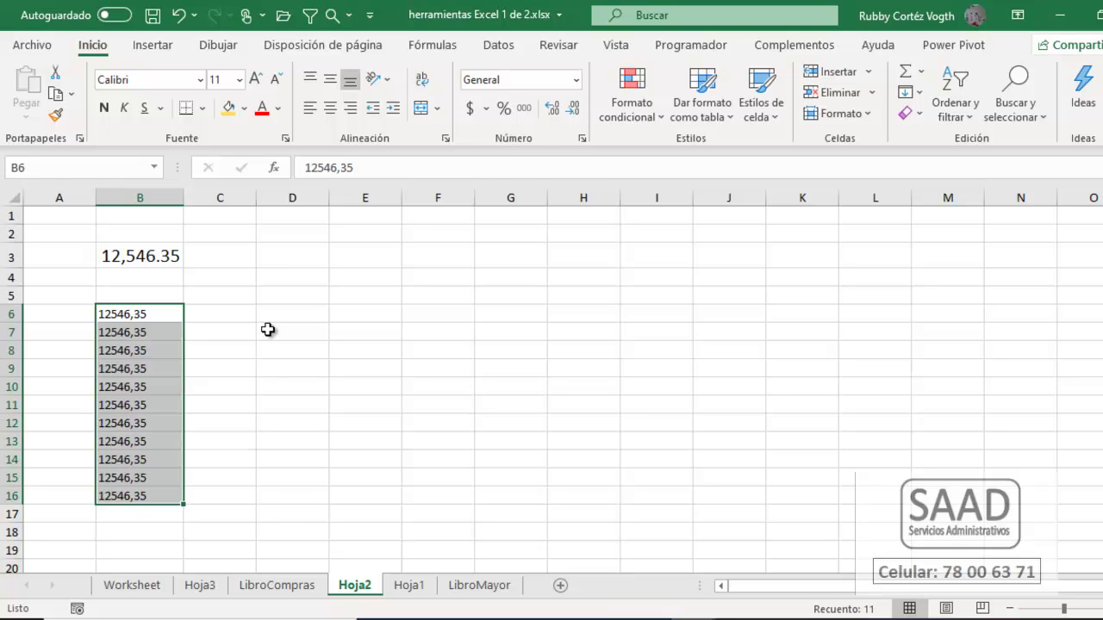
{"action": "left_click", "coordinate": [143, 425]}
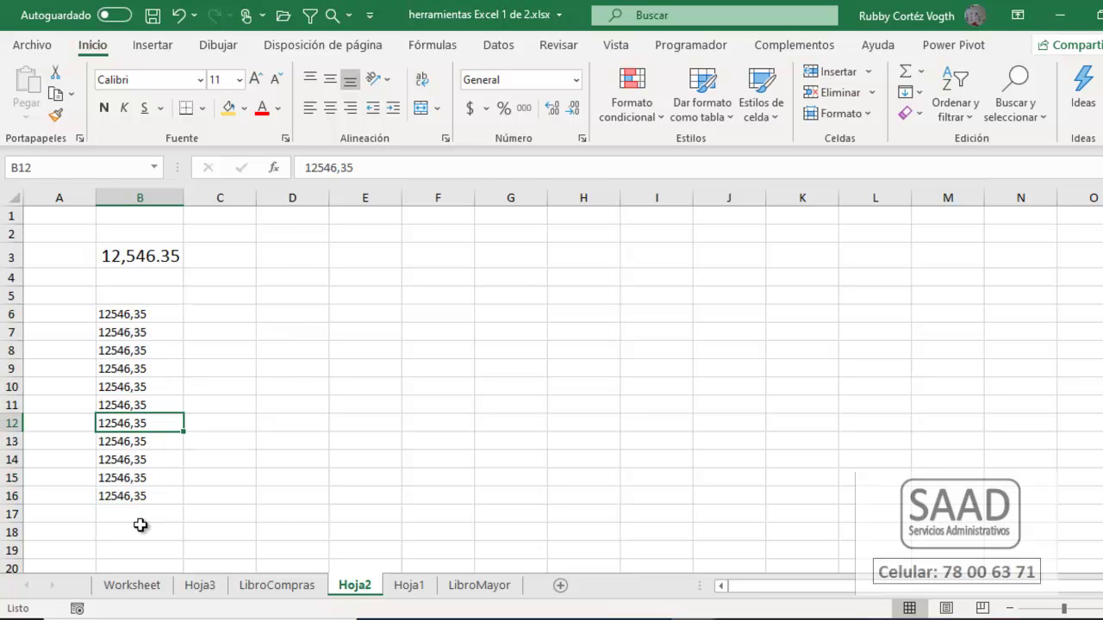
Widen column B so it has extra room around the sample numbers.
{"action": "left_click_drag", "start_coordinate": [138, 316], "coordinate": [140, 515]}
{"action": "left_click_drag", "start_coordinate": [186, 203], "coordinate": [229, 200]}
{"action": "left_click", "coordinate": [216, 256]}
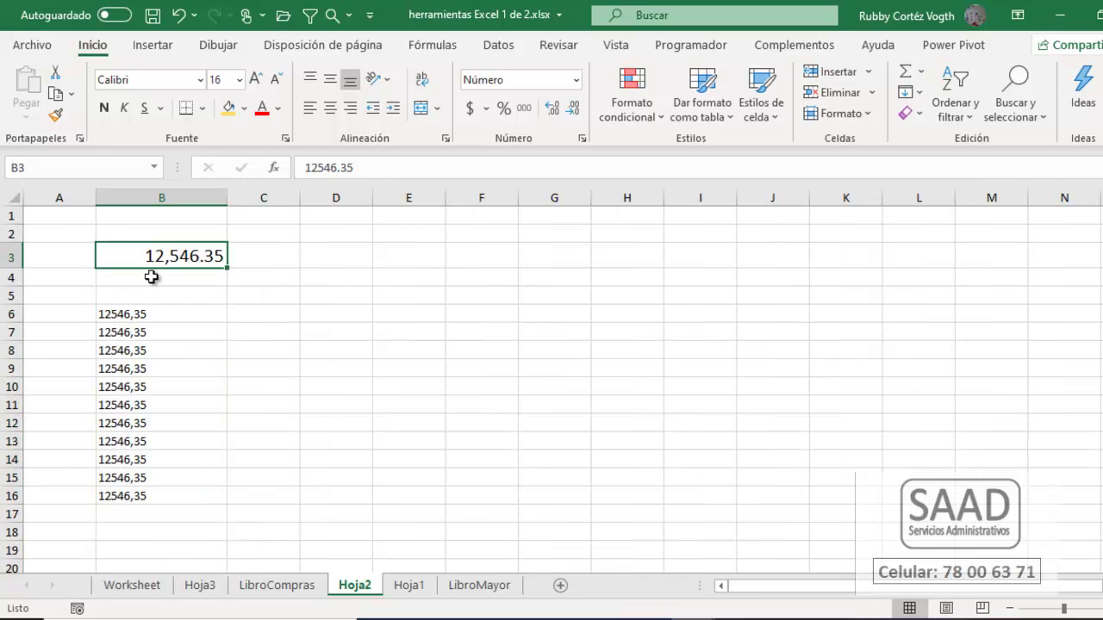
Select the decimal-comma values in B6:B16 and check their alignment and selection summary.
{"action": "left_click_drag", "start_coordinate": [157, 312], "coordinate": [178, 484]}
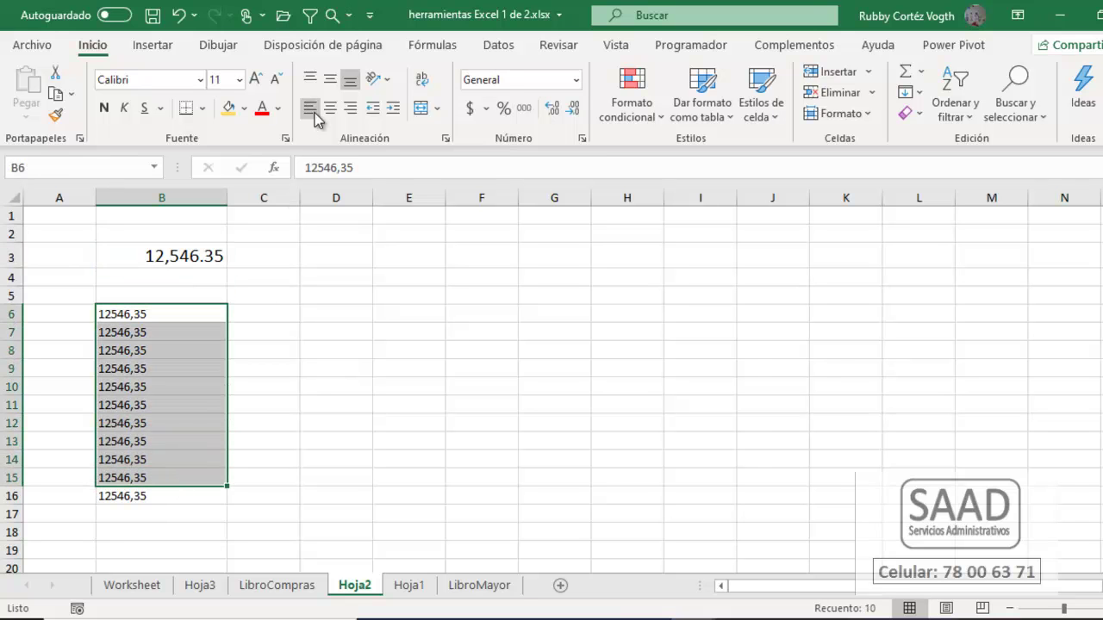
{"action": "left_click", "coordinate": [173, 381]}
{"action": "left_click_drag", "start_coordinate": [153, 312], "coordinate": [161, 496]}
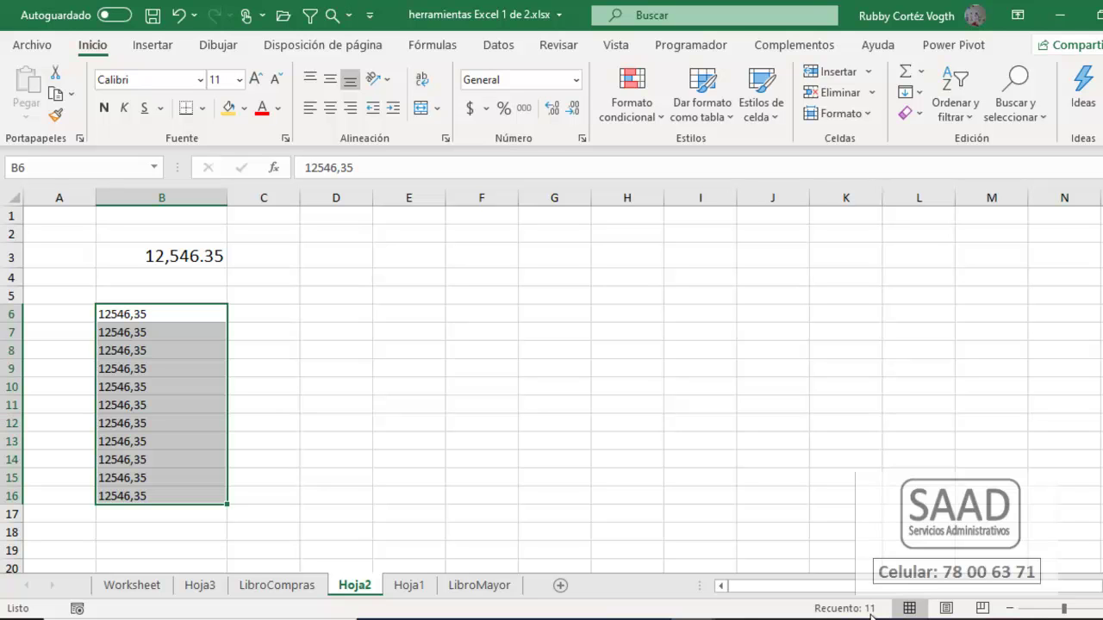
Copy the number from B3 into F7:F17, widen column F and select its values to check their sum.
{"action": "left_click", "coordinate": [184, 256]}
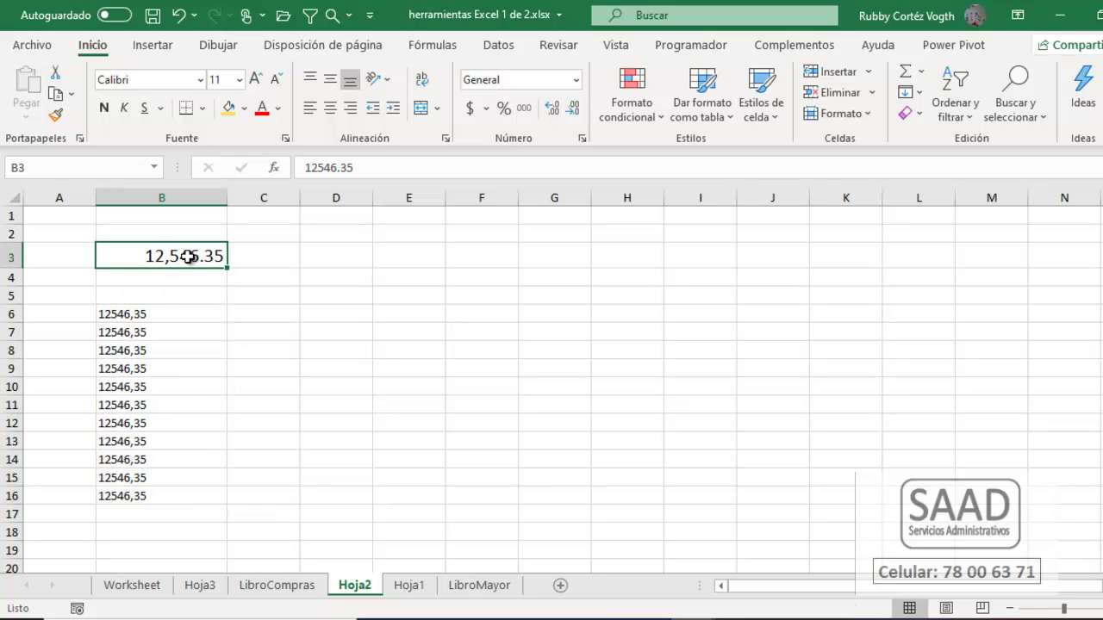
{"action": "key", "text": "ctrl+c"}
{"action": "left_click_drag", "start_coordinate": [472, 333], "coordinate": [480, 517]}
{"action": "key", "text": "Return"}
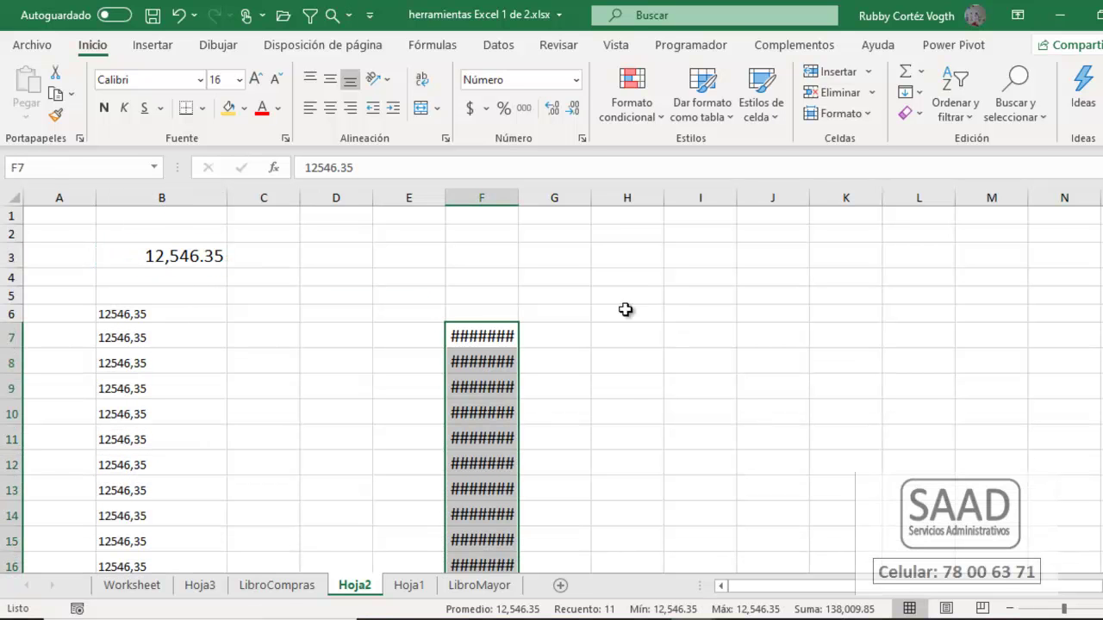
{"action": "left_click_drag", "start_coordinate": [518, 198], "coordinate": [534, 199]}
{"action": "left_click_drag", "start_coordinate": [494, 335], "coordinate": [505, 515]}
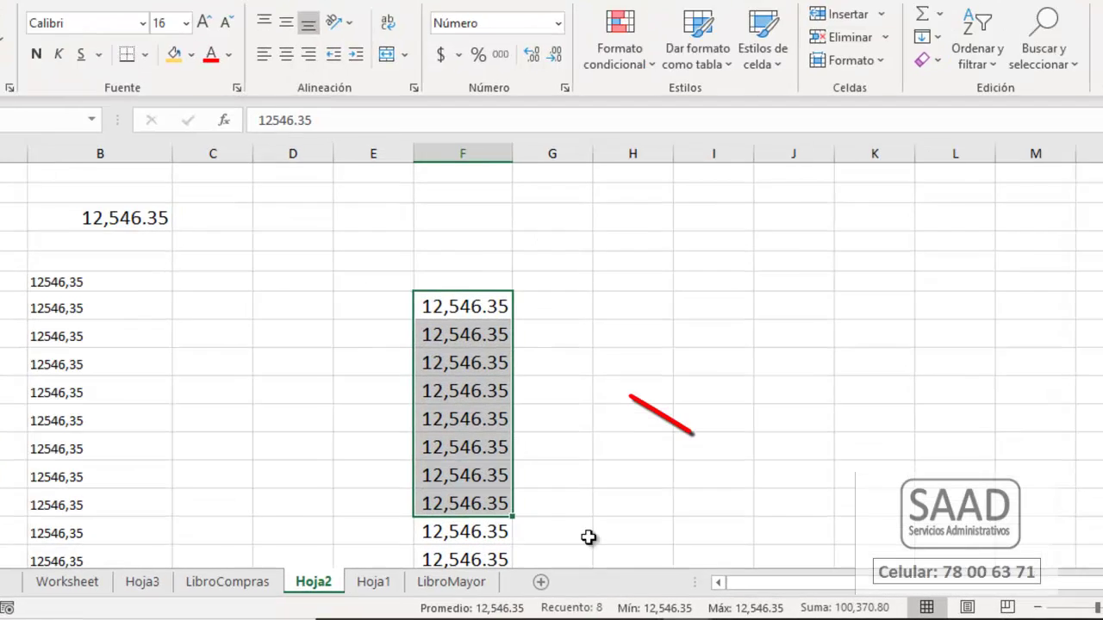
{"action": "left_click_drag", "start_coordinate": [349, 133], "coordinate": [379, 362]}
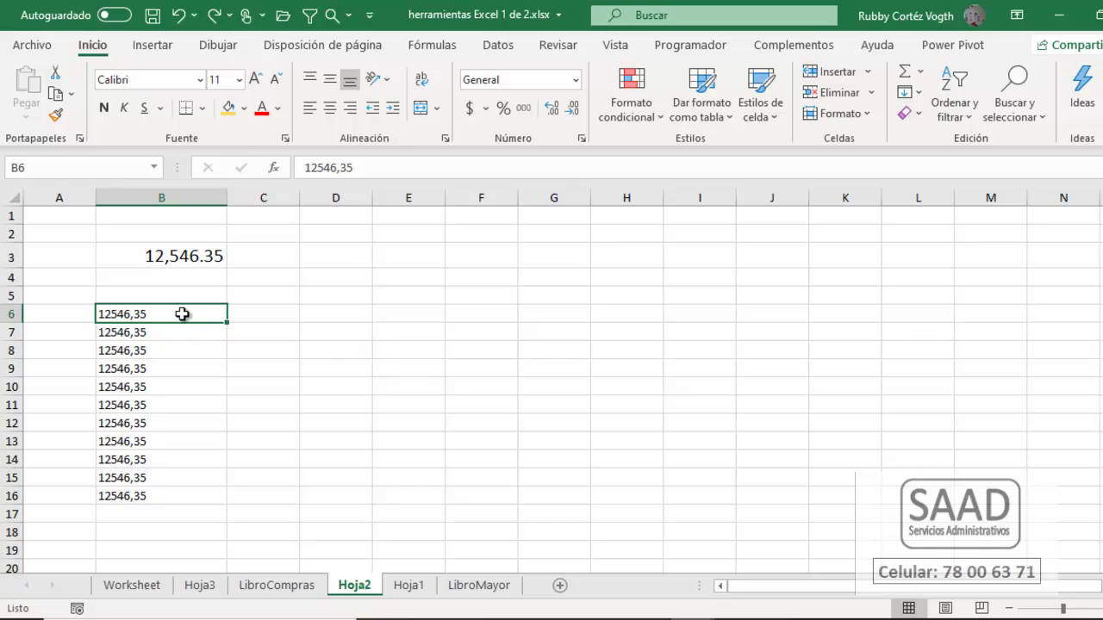
Replace every comma with a point in B6:B16.
{"action": "left_click_drag", "start_coordinate": [178, 311], "coordinate": [181, 494]}
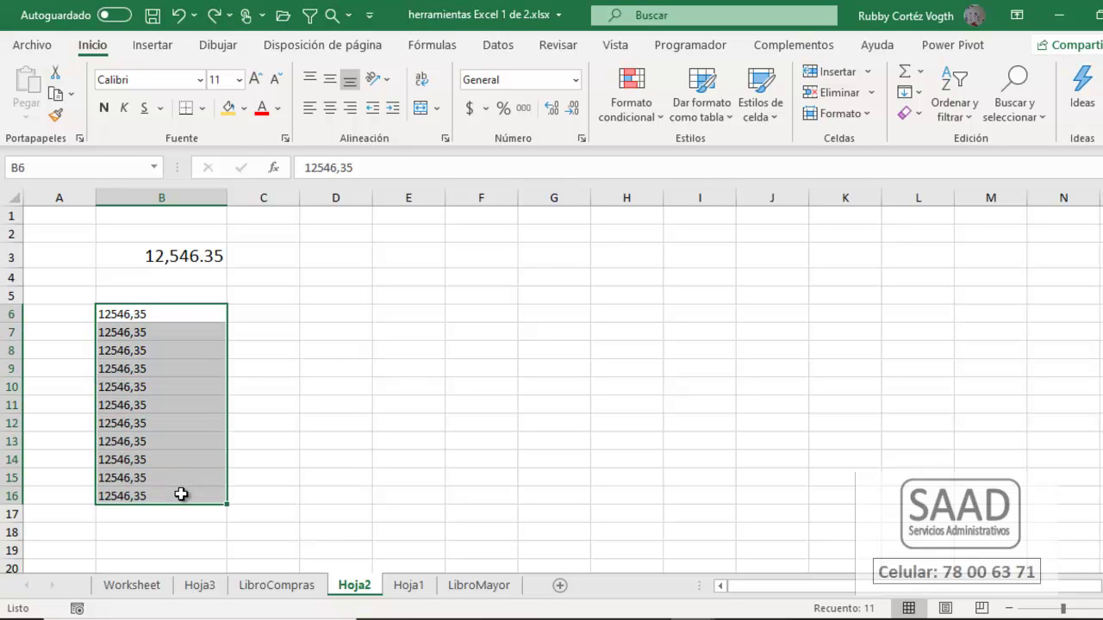
{"action": "key", "text": "ctrl+l"}
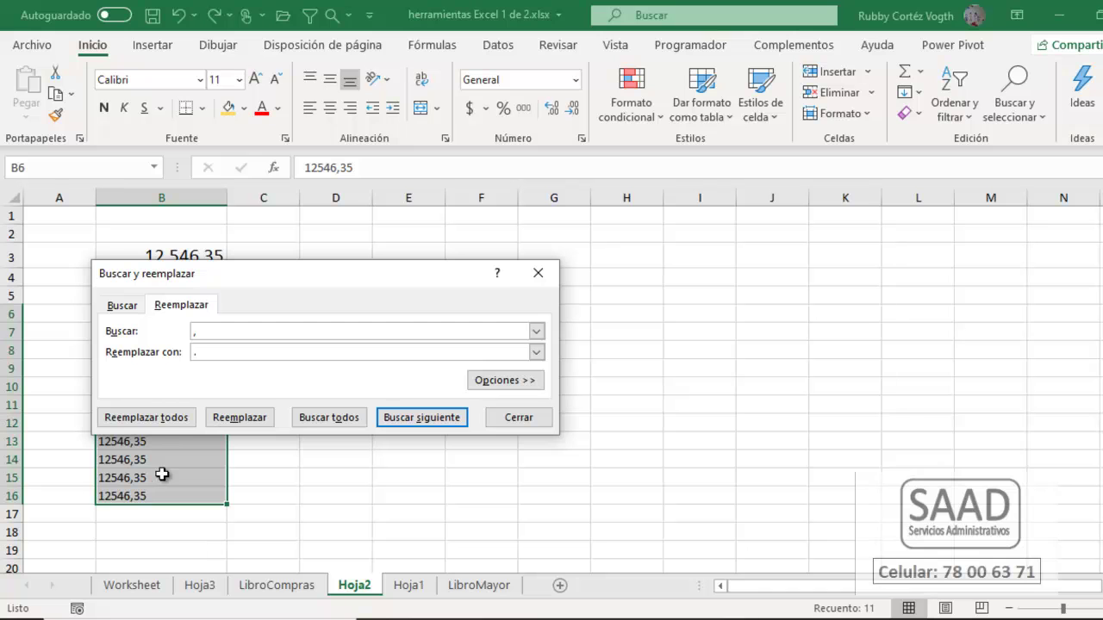
{"action": "left_click", "coordinate": [171, 421]}
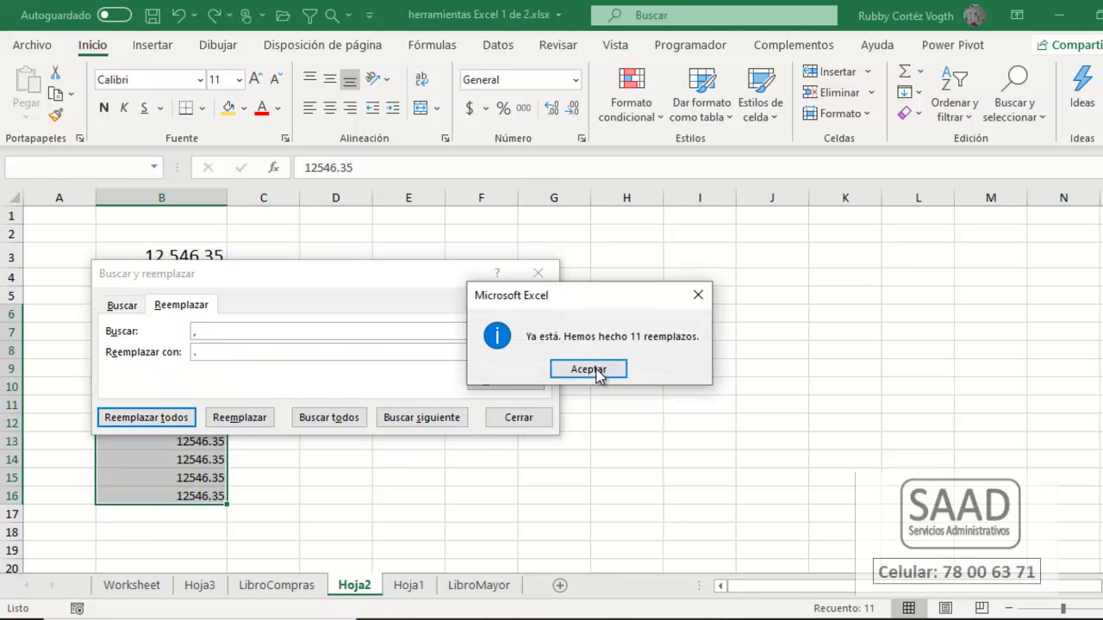
{"action": "left_click", "coordinate": [603, 371]}
{"action": "left_click", "coordinate": [520, 417]}
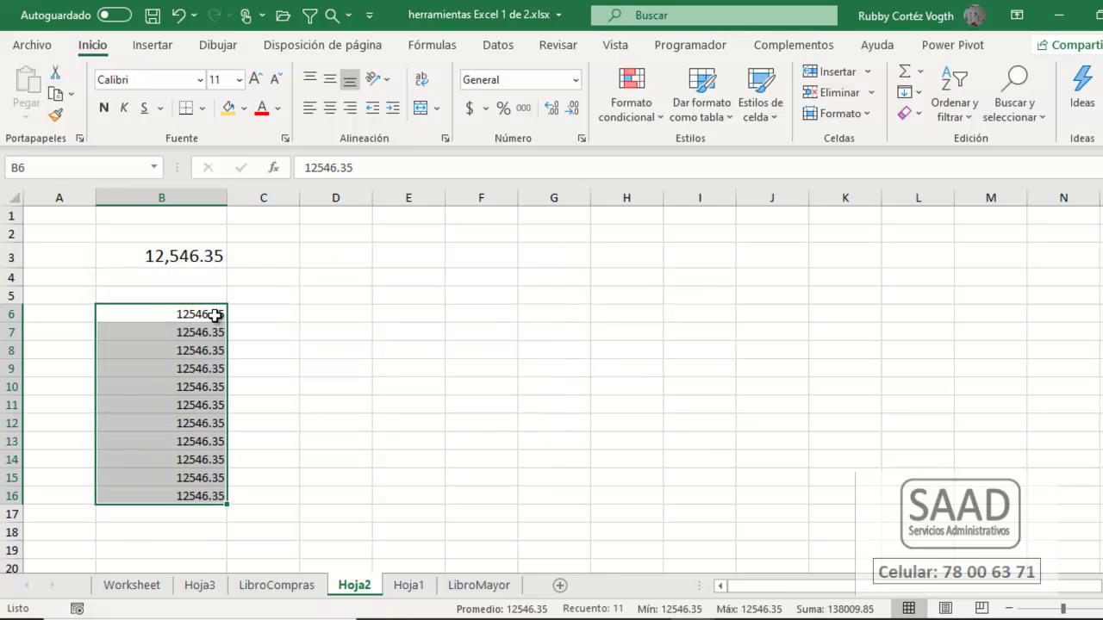
Select the converted values in B6:B15 and check their sum.
{"action": "left_click_drag", "start_coordinate": [203, 352], "coordinate": [203, 360]}
{"action": "left_click", "coordinate": [204, 361]}
{"action": "left_click_drag", "start_coordinate": [190, 313], "coordinate": [197, 481]}
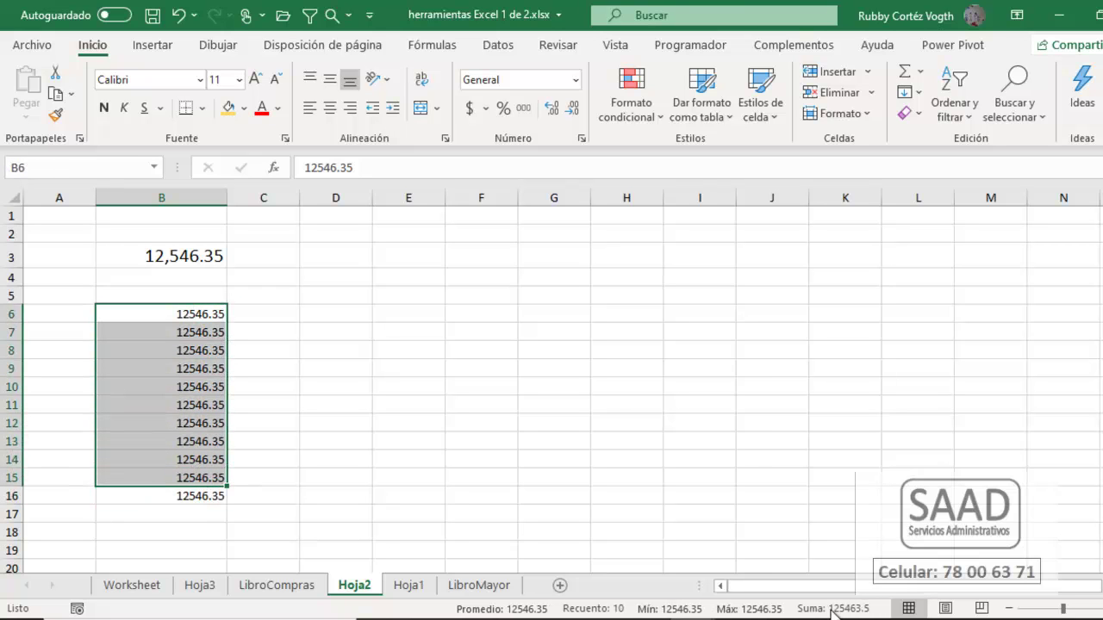
Enter 12.546,35 in cell E6, with a point for thousands and a comma for decimals.
{"action": "left_click", "coordinate": [396, 316]}
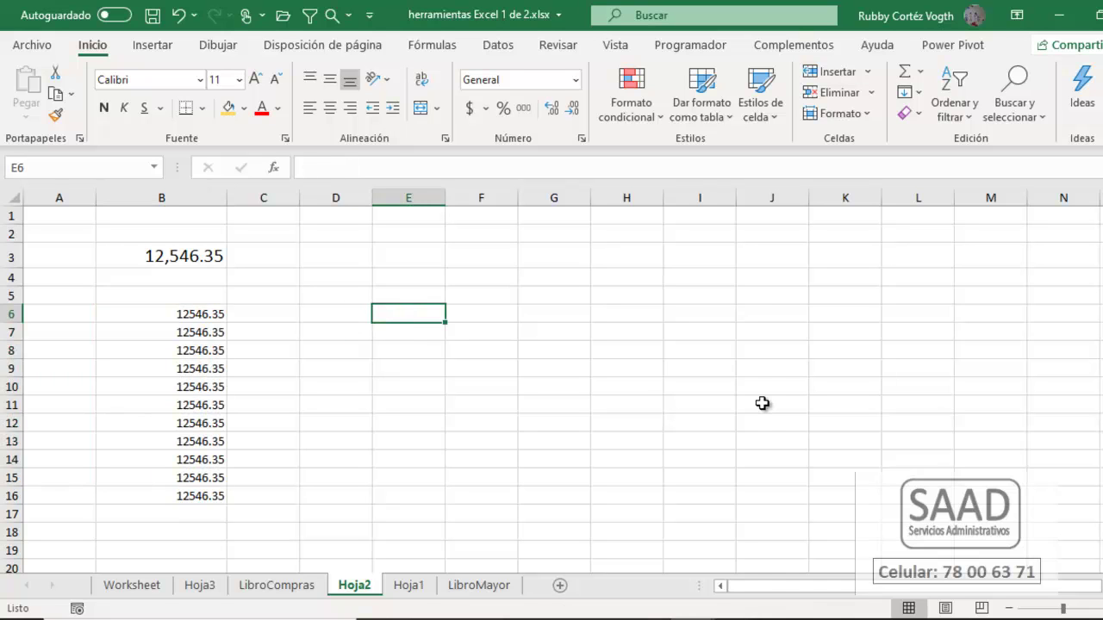
{"action": "type", "text": "12."}
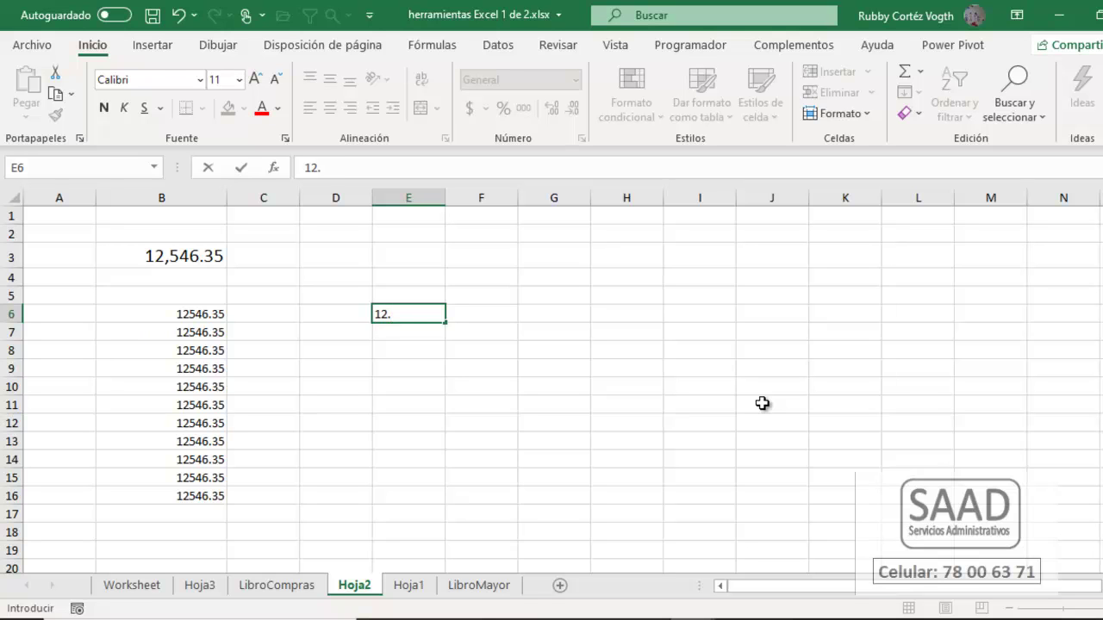
{"action": "key", "text": "Return"}
Fill the E6 value down through E16 and widen column E slightly.
{"action": "key", "text": "Up"}
{"action": "key", "text": "shift+Down"}
{"action": "key", "text": "shift+Down"}
{"action": "key", "text": "shift+Down"}
{"action": "key", "text": "shift+Down"}
{"action": "key", "text": "shift+Down"}
{"action": "key", "text": "shift+Down"}
{"action": "key", "text": "shift+Down"}
{"action": "key", "text": "shift+Down"}
{"action": "key", "text": "shift+Down"}
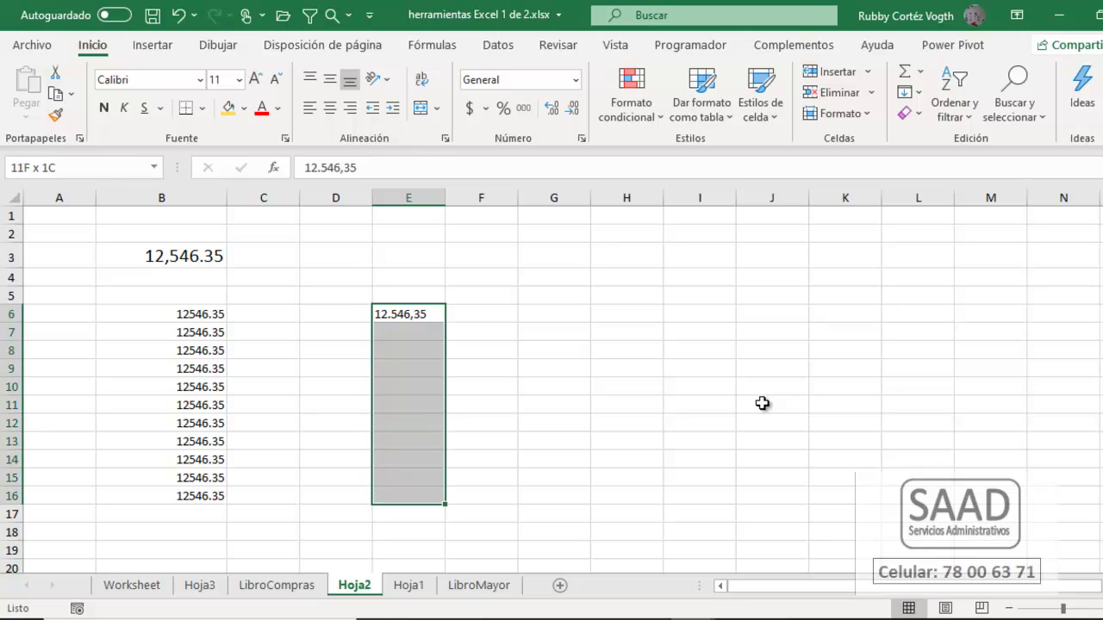
{"action": "key", "text": "ctrl+j"}
{"action": "left_click_drag", "start_coordinate": [446, 199], "coordinate": [462, 200]}
Examine the separators stored in the B3 number without editing it.
{"action": "left_click", "coordinate": [184, 255]}
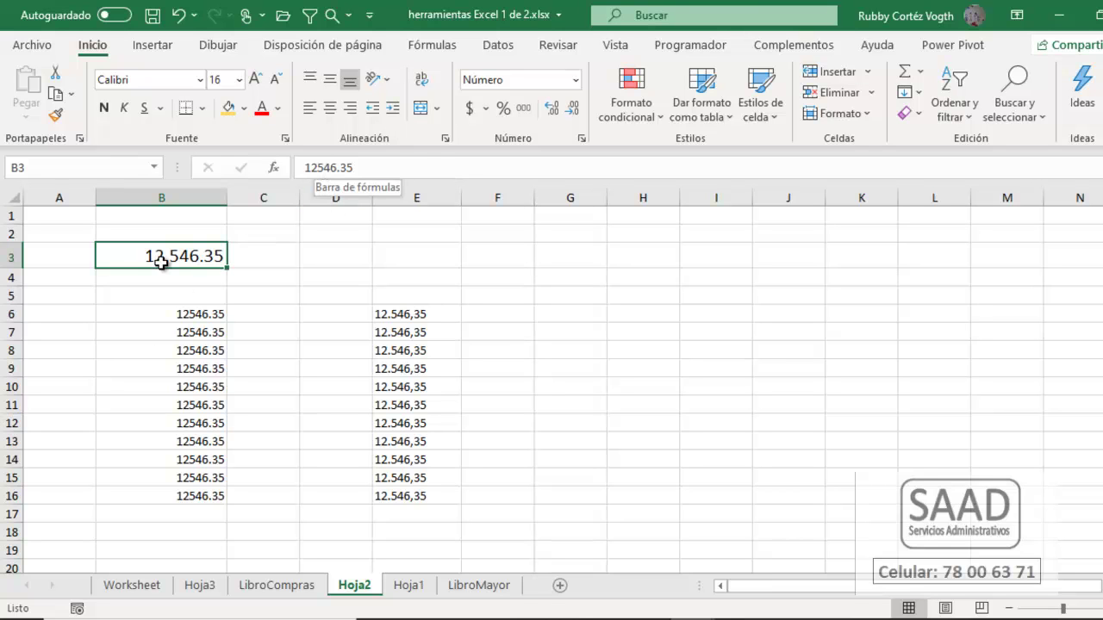
{"action": "left_click", "coordinate": [333, 170]}
{"action": "left_click_drag", "start_coordinate": [337, 169], "coordinate": [347, 170]}
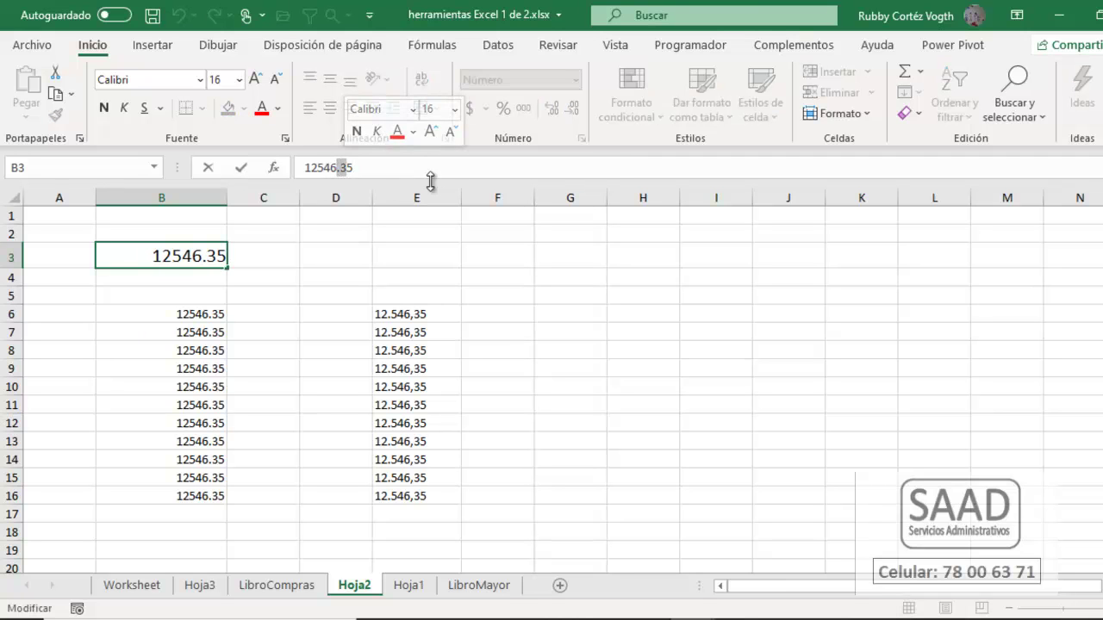
{"action": "left_click", "coordinate": [350, 167]}
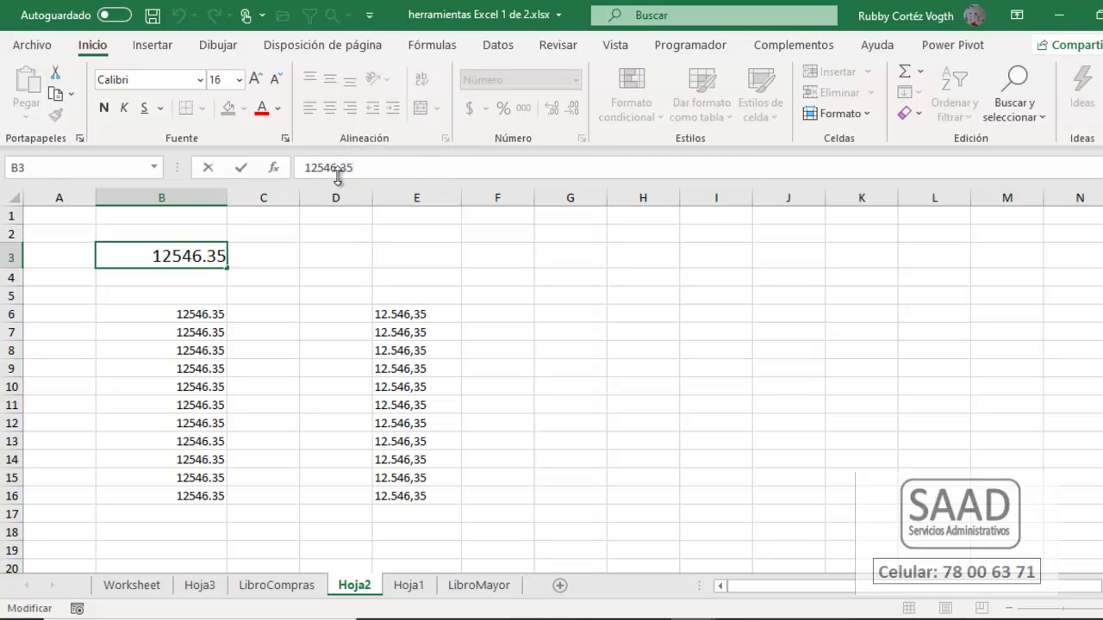
{"action": "key", "text": "Escape"}
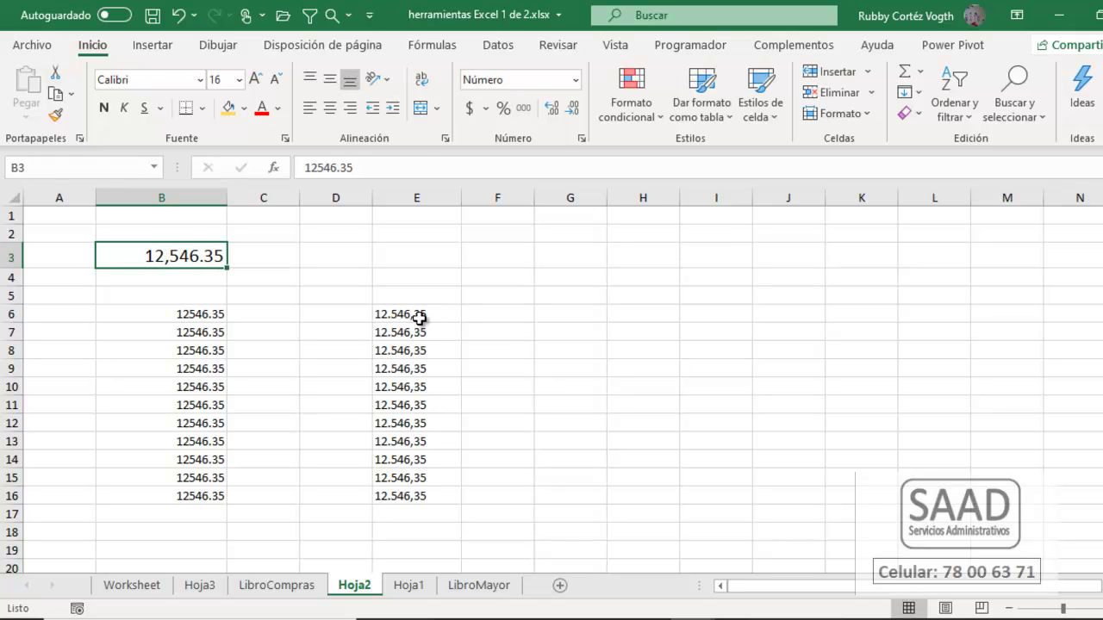
Examine the thousands point and decimal comma stored in the E6 value without editing it.
{"action": "left_click_drag", "start_coordinate": [420, 317], "coordinate": [430, 497]}
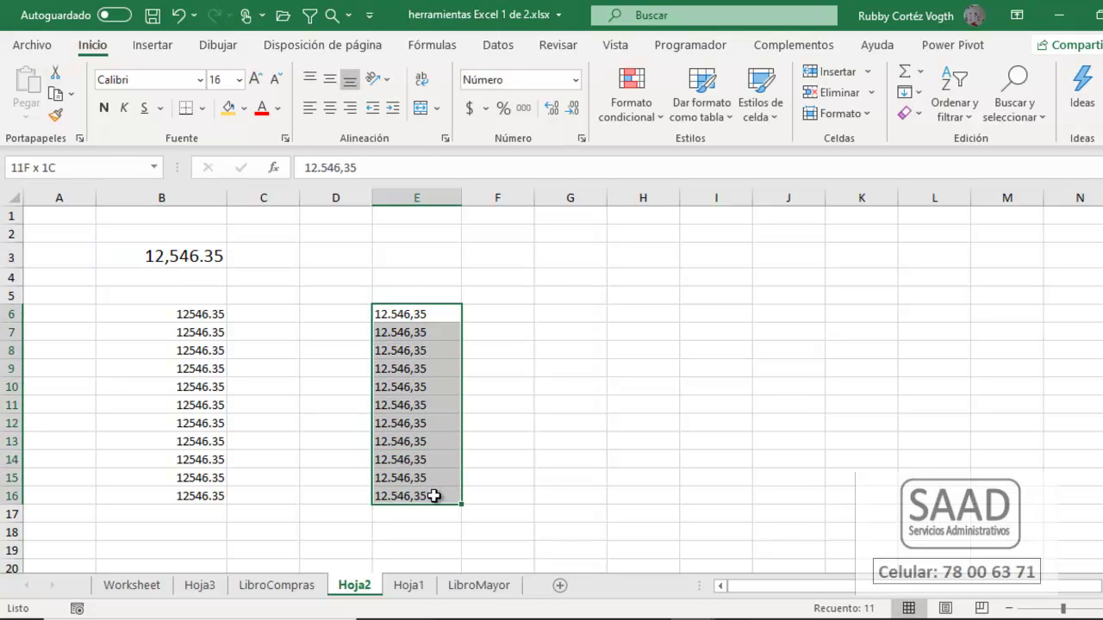
{"action": "left_click", "coordinate": [323, 169]}
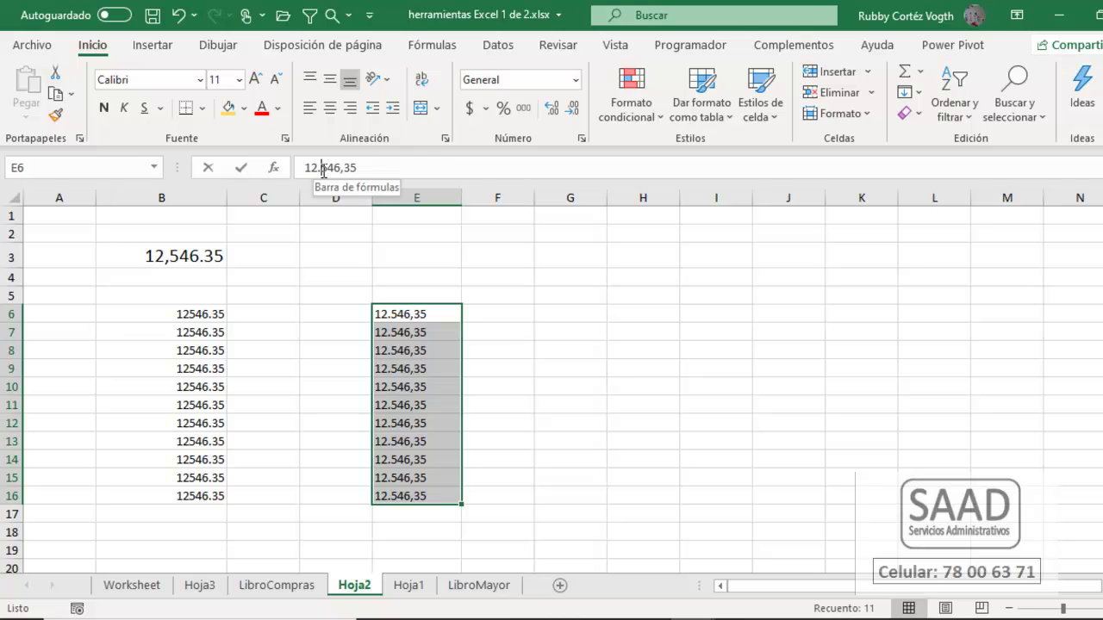
{"action": "left_click", "coordinate": [320, 169]}
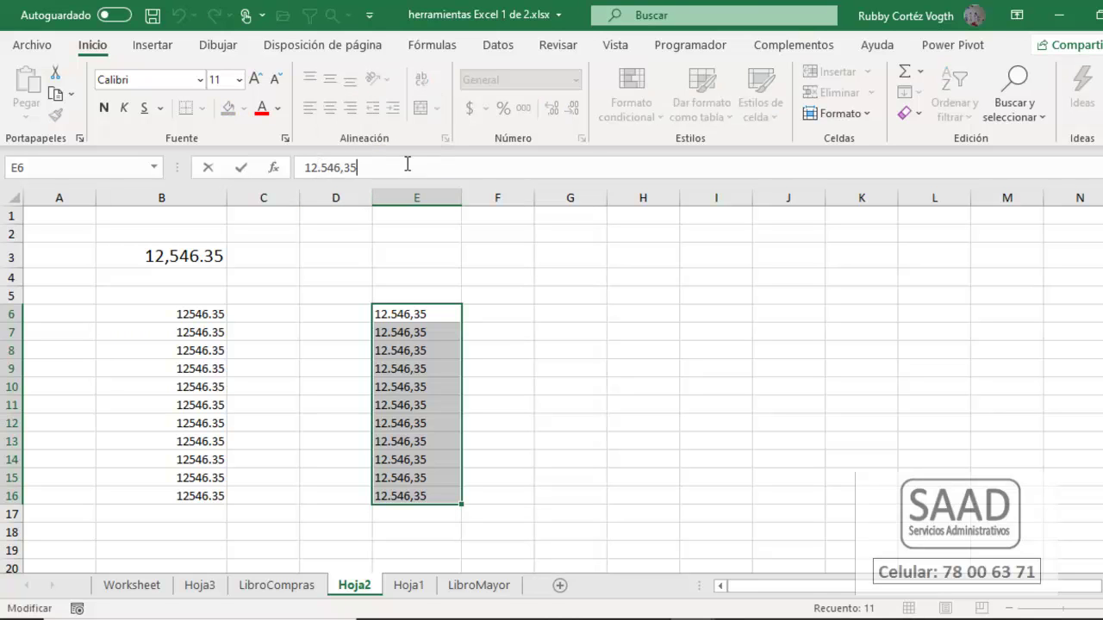
{"action": "key", "text": "Escape"}
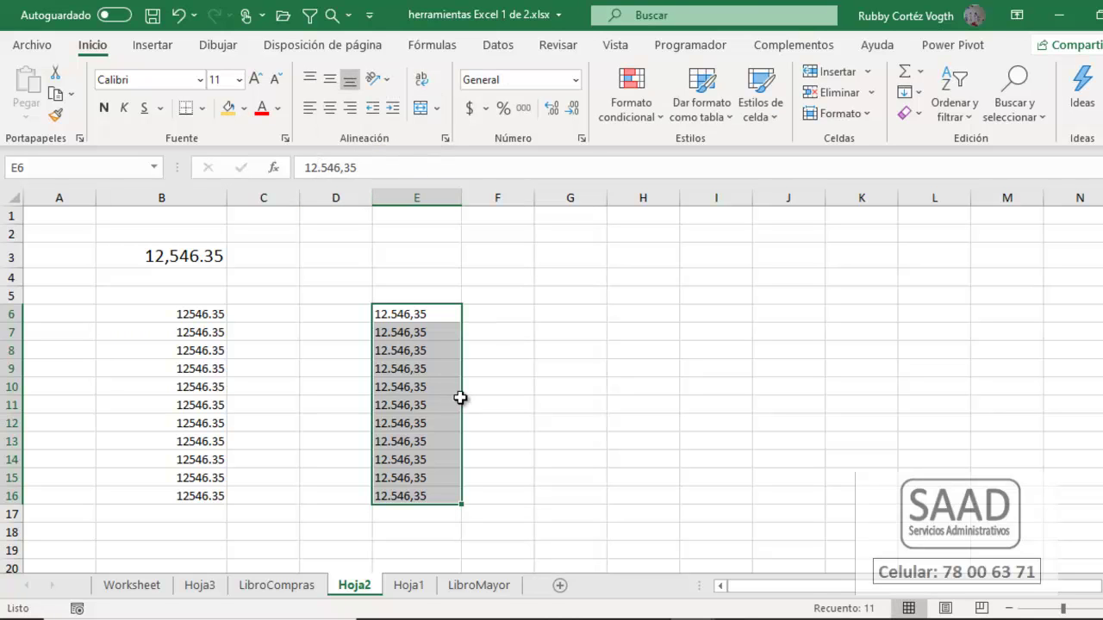
Remove every point from the values in E6:E16 by replacing it with nothing.
{"action": "left_click", "coordinate": [390, 372]}
{"action": "left_click_drag", "start_coordinate": [404, 321], "coordinate": [443, 495]}
{"action": "key", "text": "ctrl+l"}
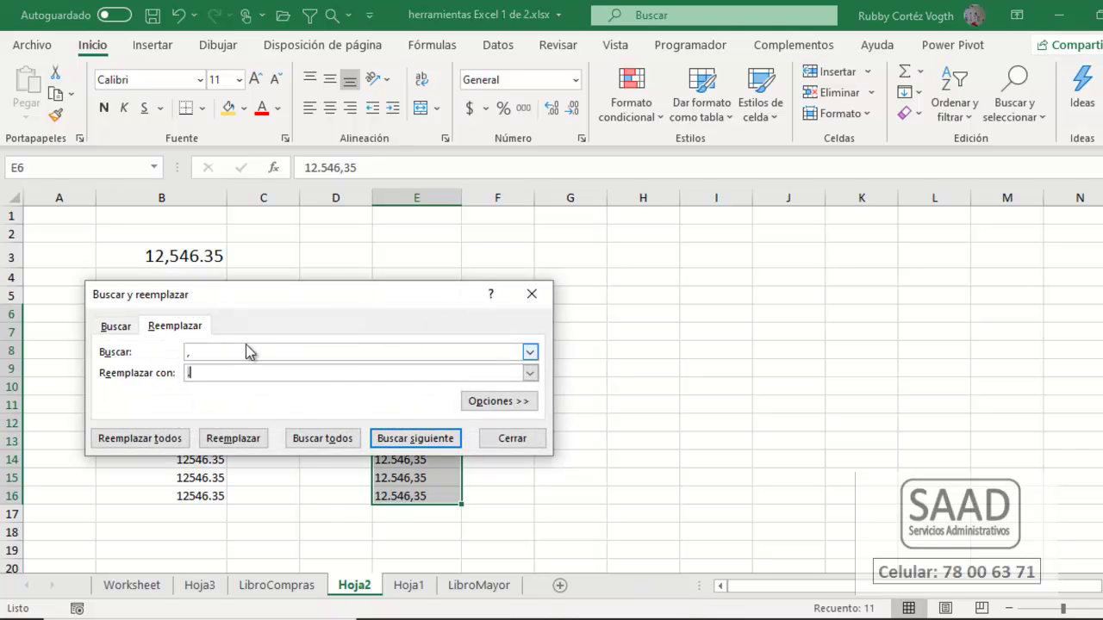
{"action": "left_click_drag", "start_coordinate": [227, 298], "coordinate": [682, 280]}
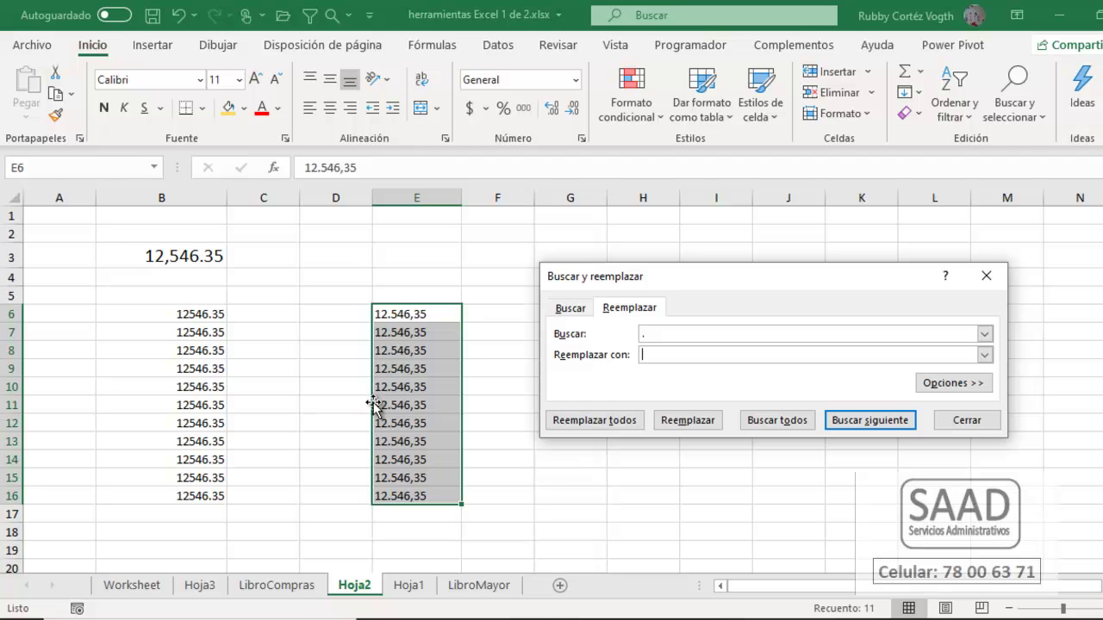
{"action": "left_click", "coordinate": [562, 422]}
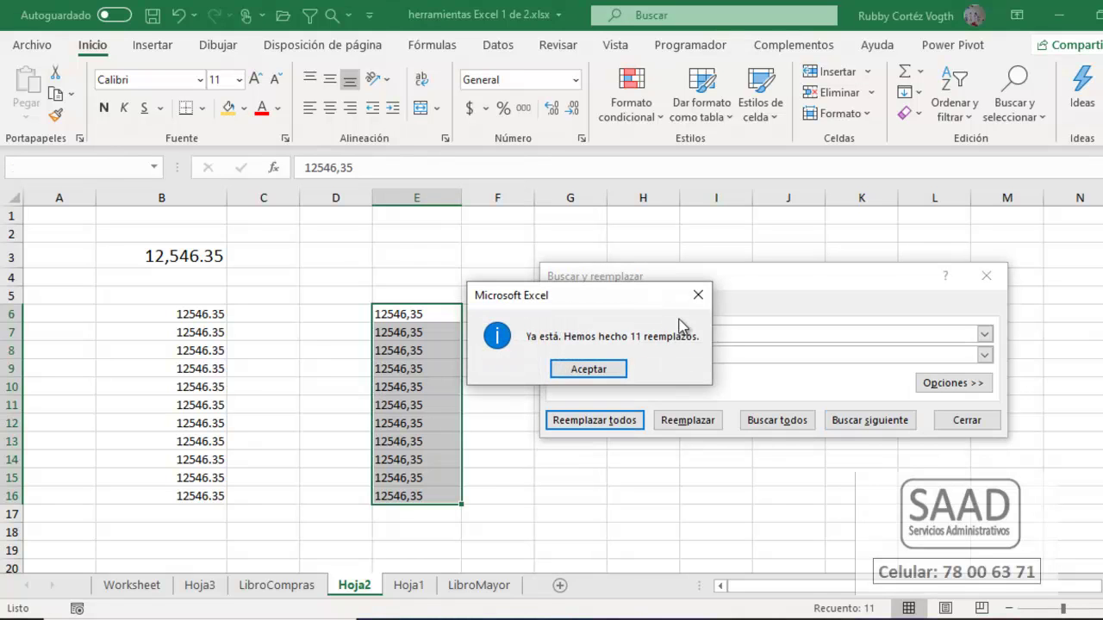
{"action": "left_click", "coordinate": [603, 369]}
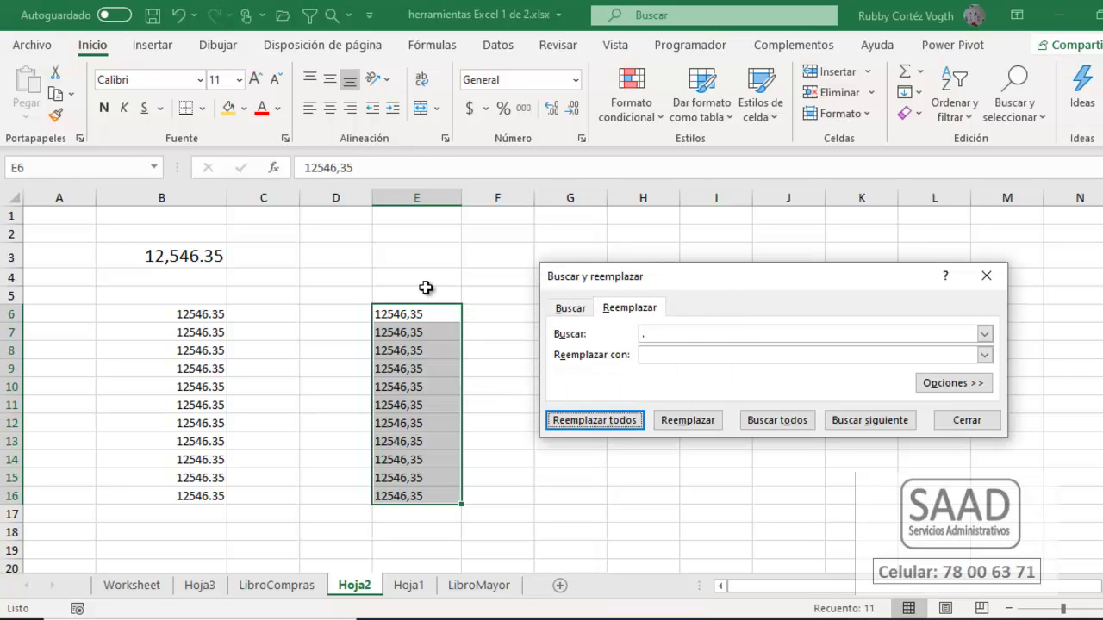
Replace every comma with a point in E6:E16 and close Find and Replace.
{"action": "left_click", "coordinate": [663, 335]}
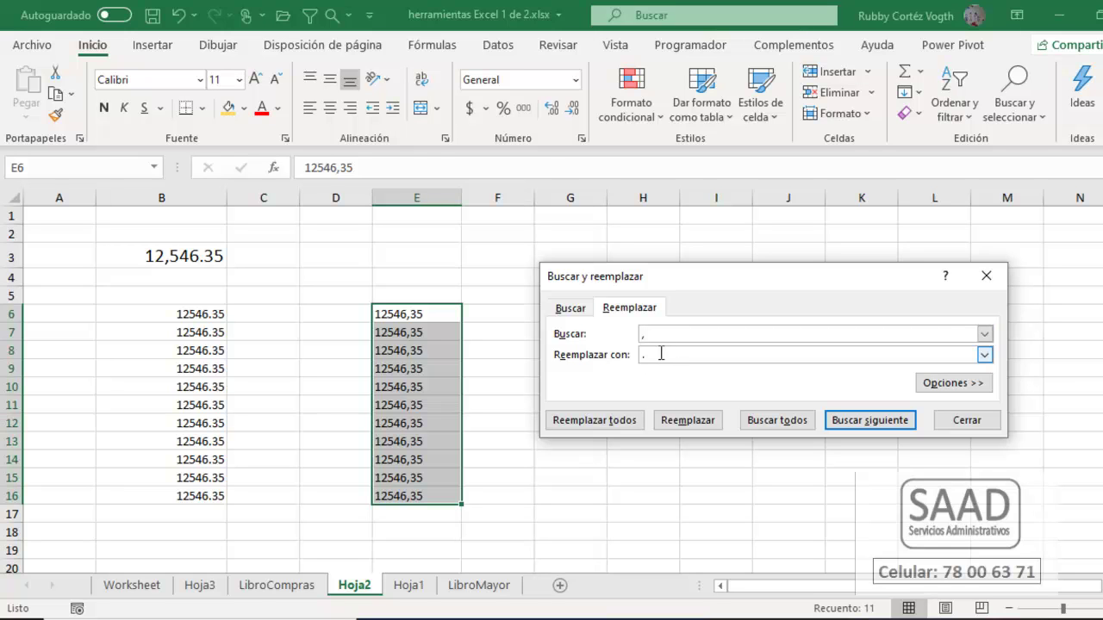
{"action": "left_click", "coordinate": [549, 428]}
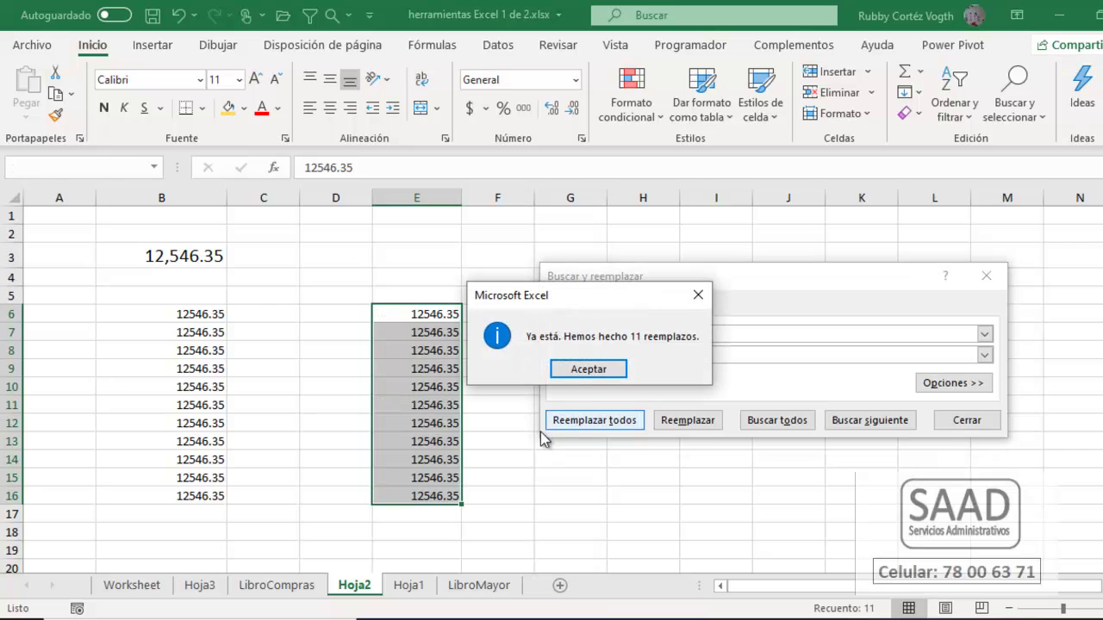
{"action": "left_click", "coordinate": [589, 370]}
{"action": "left_click", "coordinate": [972, 425]}
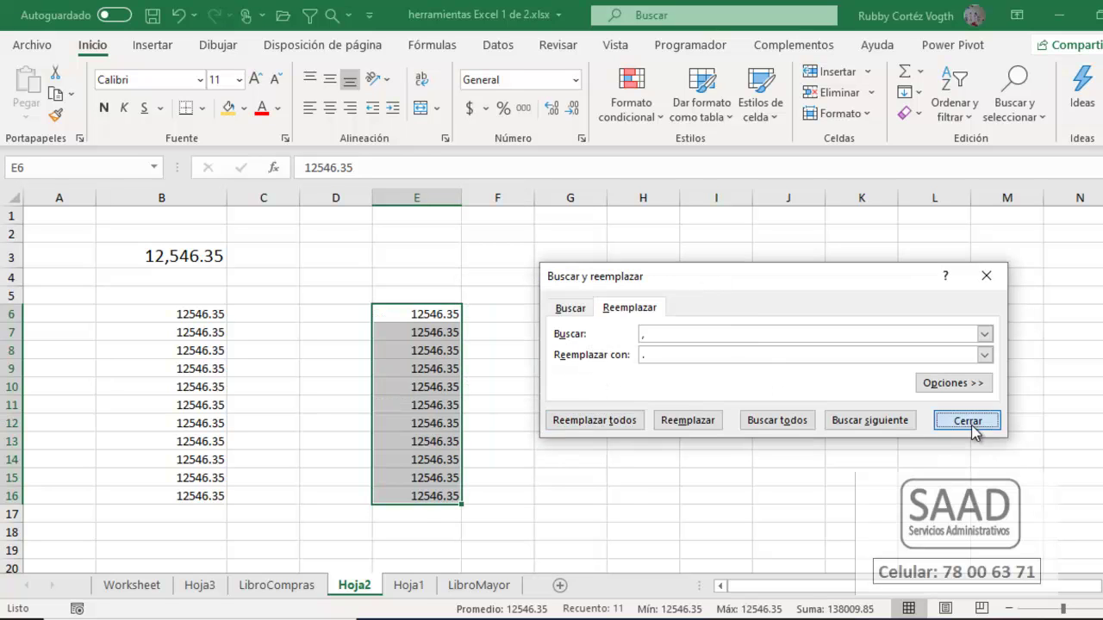
Go to the LibroCompras sheet and select cell D7.
{"action": "left_click", "coordinate": [374, 387]}
{"action": "left_click", "coordinate": [289, 593]}
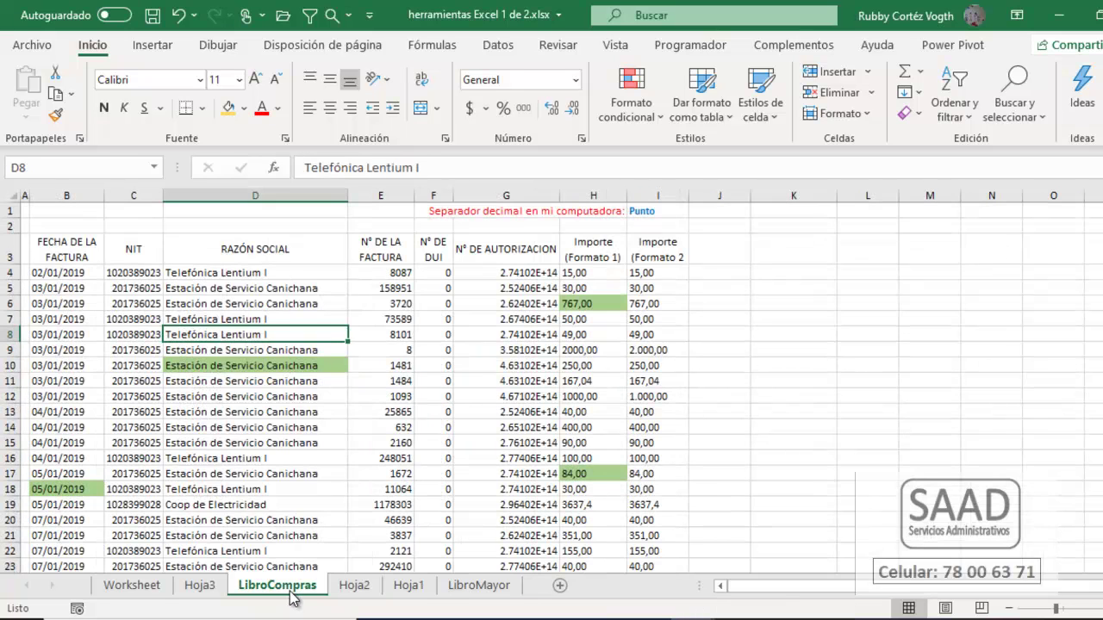
{"action": "left_click", "coordinate": [259, 320]}
{"action": "key", "text": "ctrl+b"}
{"action": "key", "text": "Escape"}
{"action": "key", "text": "ctrl+l"}
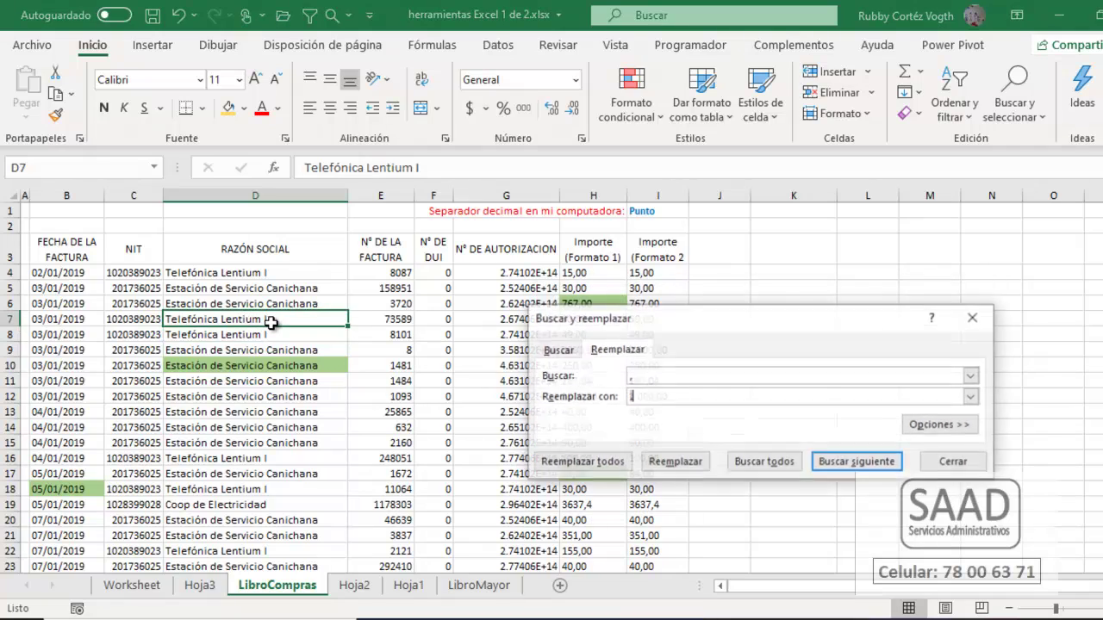
{"action": "key", "text": "Escape"}
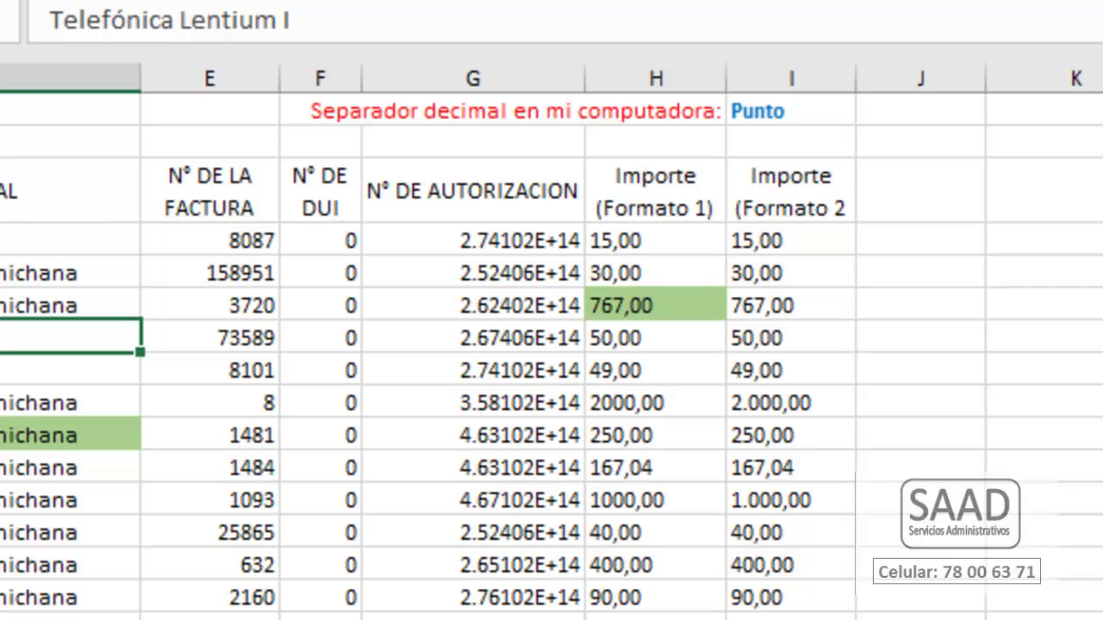